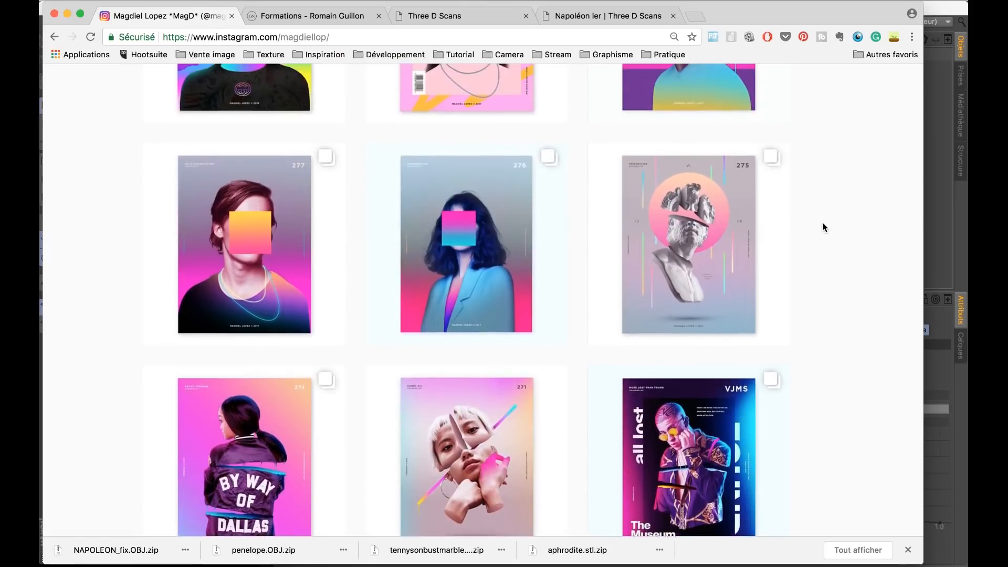
# Open the day 275 poster with the sliced statue from the Instagram grid and examine its composition up close
pyautogui.keyDown('ctrl'); pyautogui.scroll(5, 820, 227); pyautogui.keyUp('ctrl')
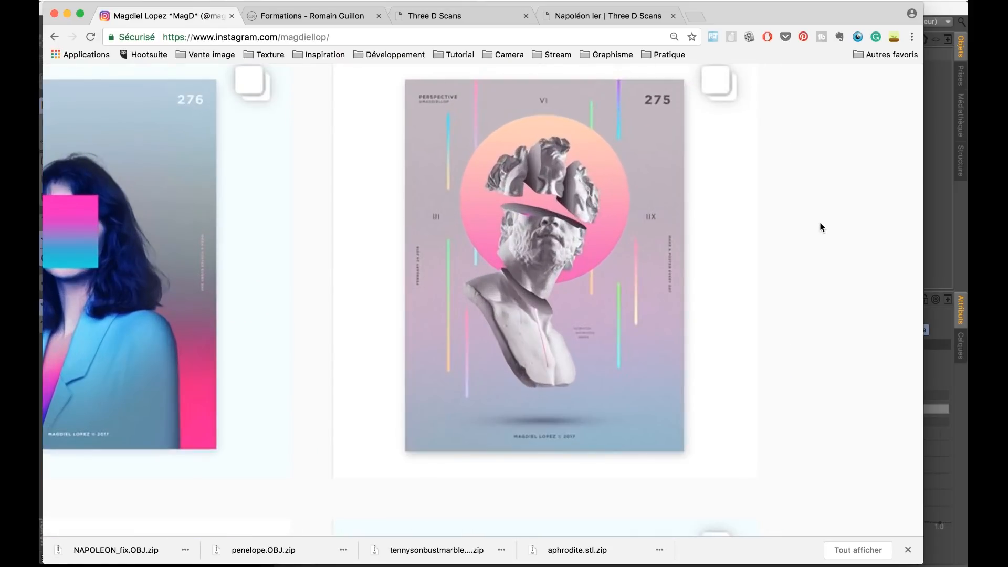
pyautogui.scroll(1, 788, 243)
pyautogui.click(619, 273)
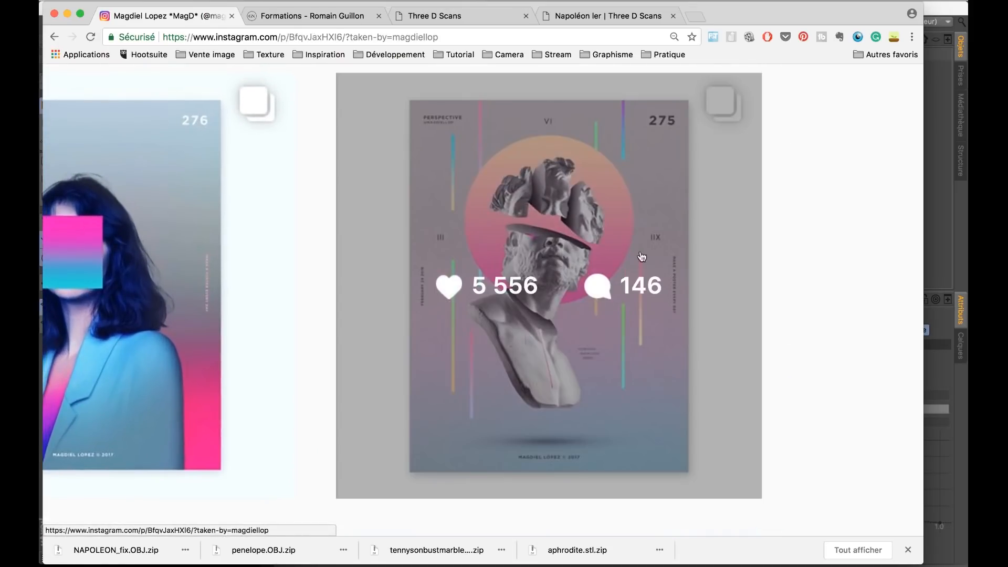
pyautogui.keyDown('ctrl'); pyautogui.scroll(-5, 650, 240); pyautogui.keyUp('ctrl')
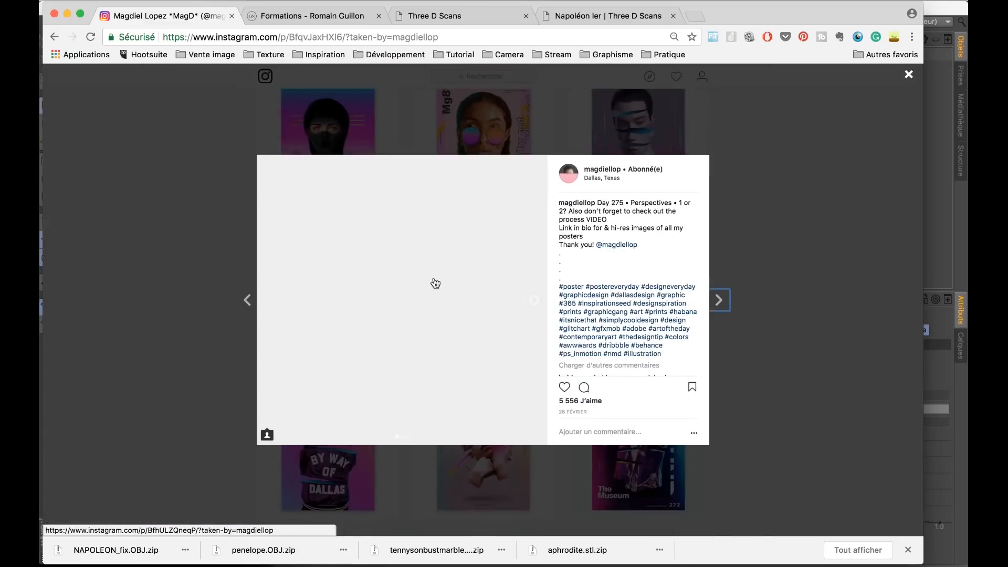
pyautogui.keyDown('ctrl'); pyautogui.scroll(5, 411, 280); pyautogui.keyUp('ctrl')
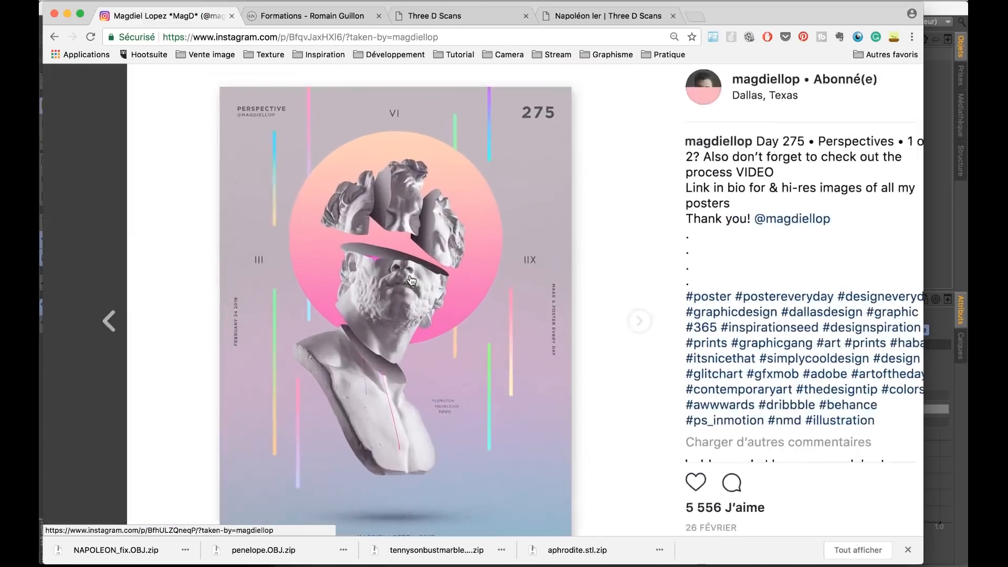
pyautogui.scroll(-1, 411, 279)
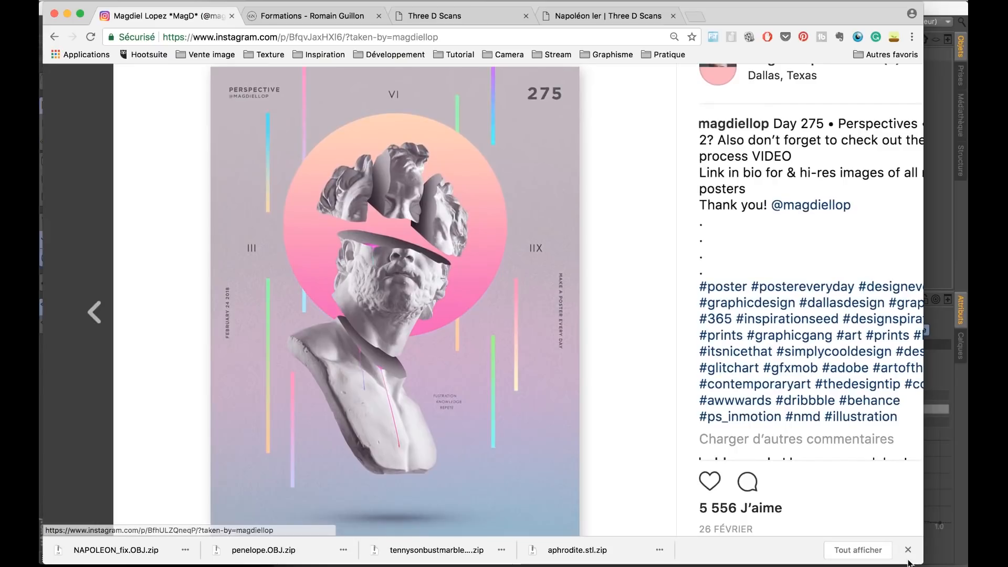
pyautogui.click(908, 551)
pyautogui.scroll(-1, 642, 316)
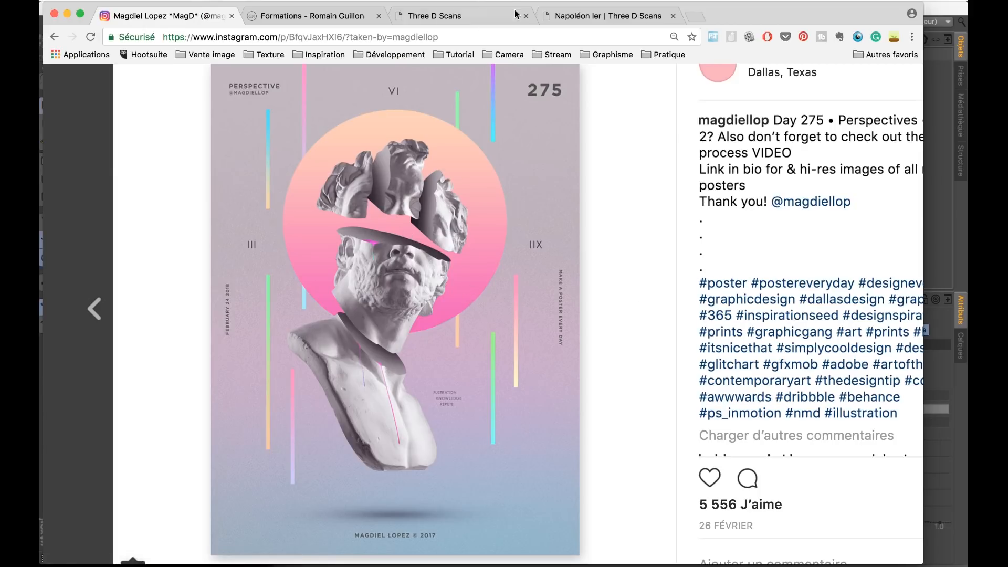
# Browse the statue scans on Three D Scans, including the Napoléon Ier scan page
pyautogui.click(483, 15)
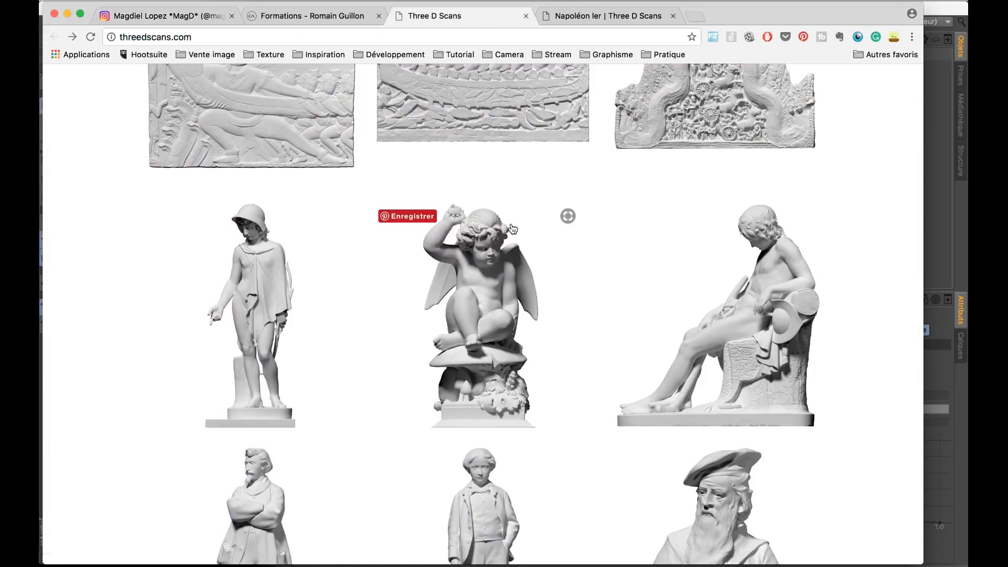
pyautogui.scroll(-4, 516, 225)
pyautogui.hotkey('ctrl', 'Tab')
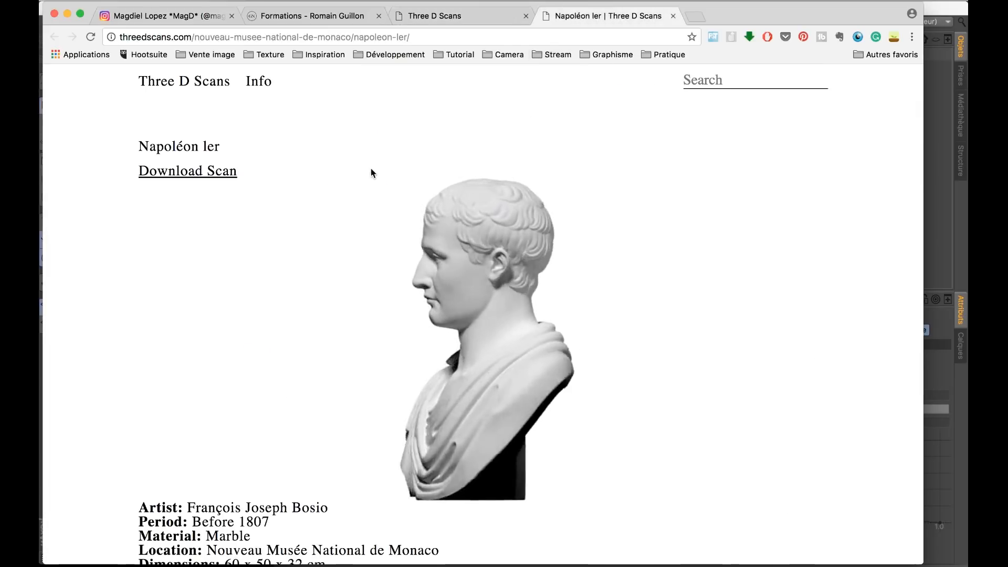
pyautogui.click(472, 16)
pyautogui.scroll(10, 491, 278)
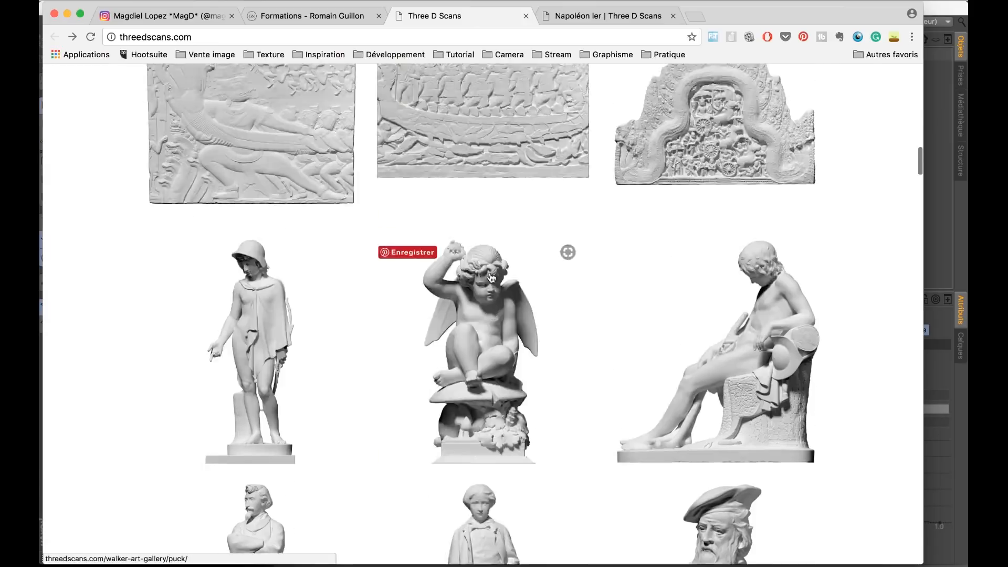
pyautogui.scroll(-8, 491, 278)
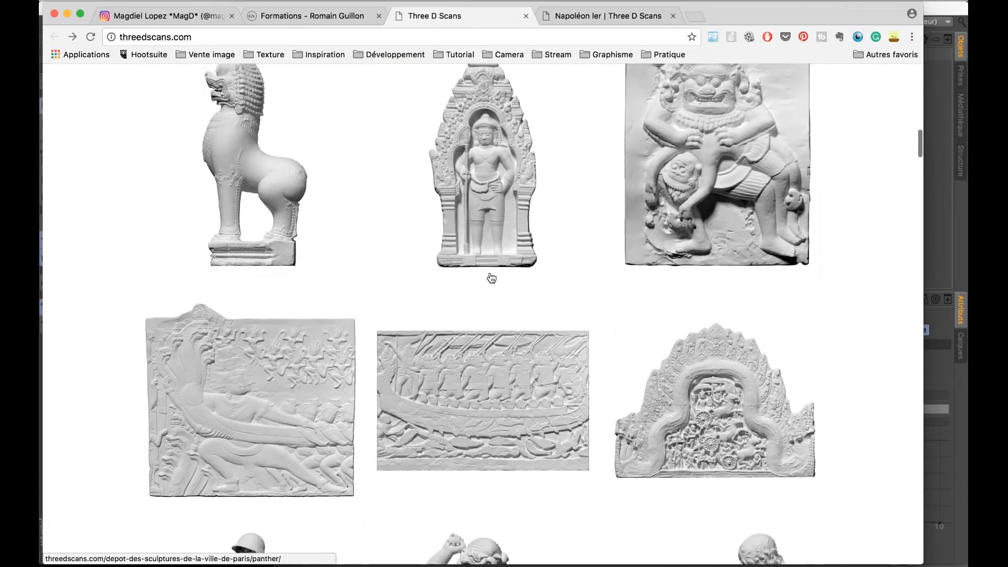
pyautogui.scroll(-10, 491, 277)
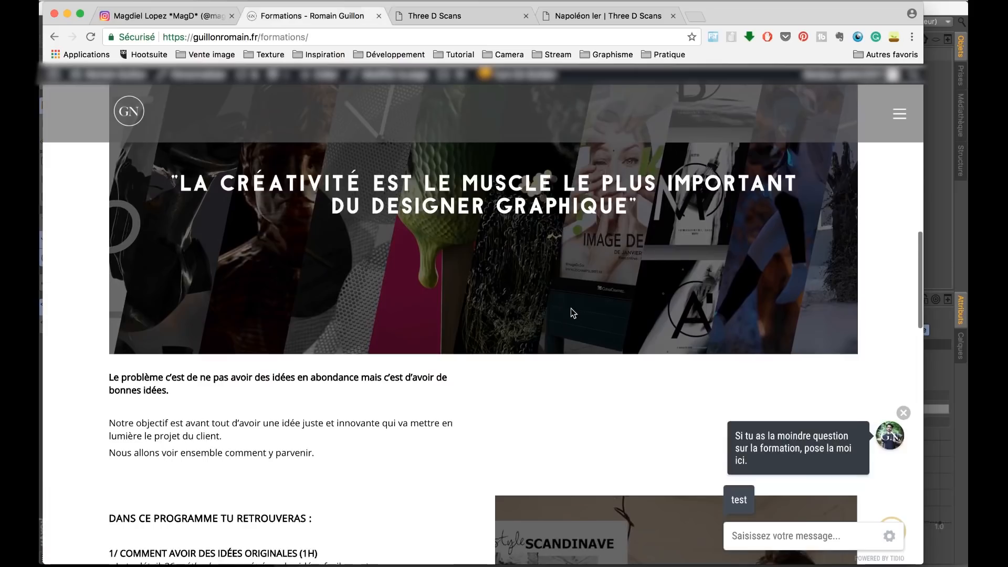
# Read through the course programme on the Formations page, including its five numbered chapters
pyautogui.scroll(-5, 567, 306)
pyautogui.scroll(-15, 562, 305)
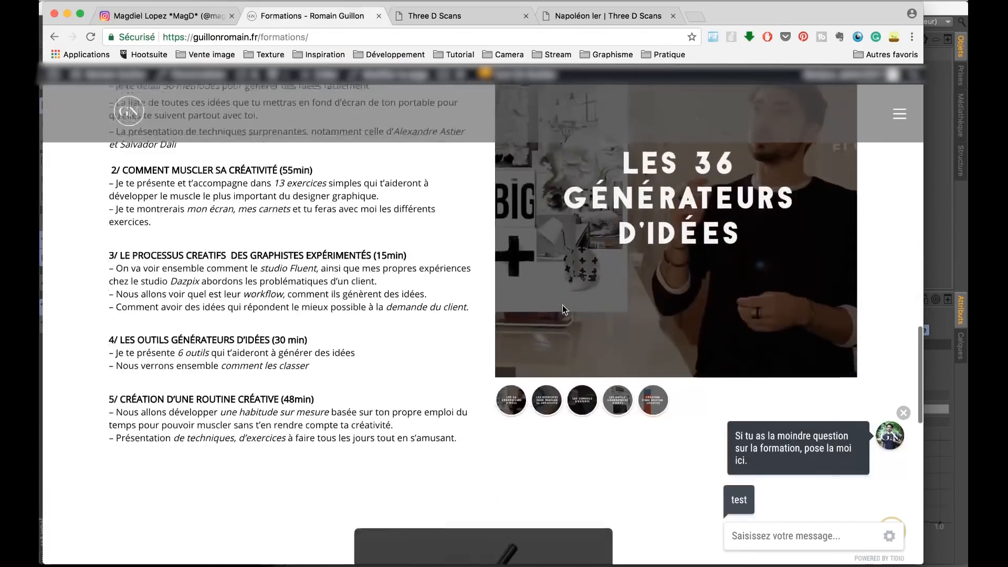
pyautogui.scroll(5, 563, 304)
pyautogui.scroll(1, 563, 310)
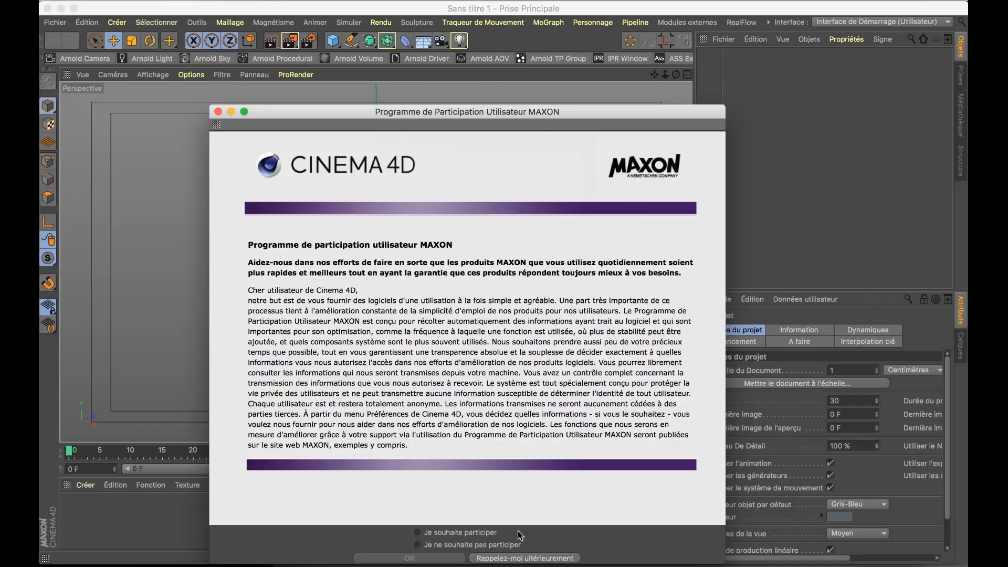
# Switch to Cinema 4D, import NAPOLEON_fix.OBJ with the default OBJ settings, and dismiss the participation and updater windows
pyautogui.click(516, 558)
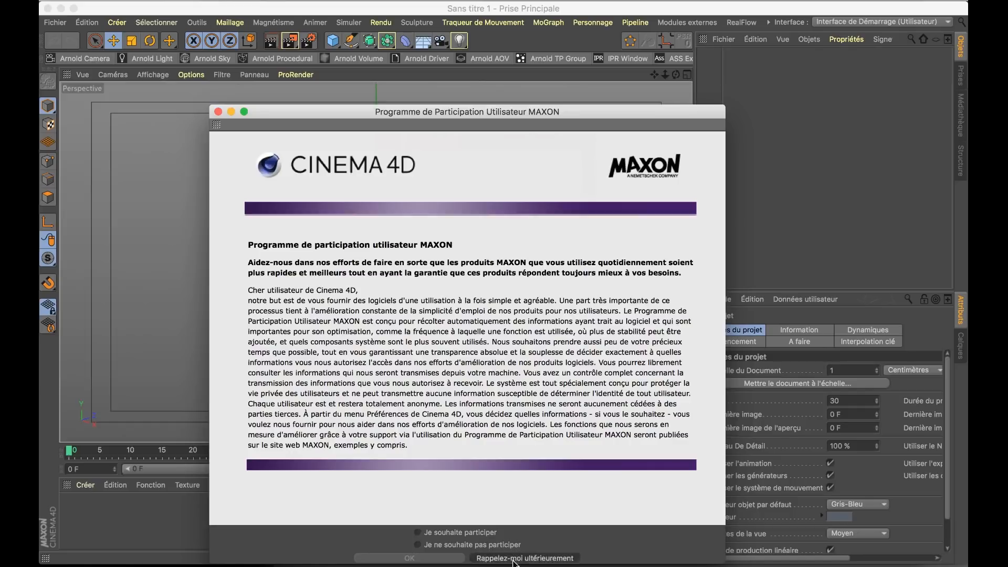
pyautogui.press('super+Tab')
pyautogui.press('super+Tab')
pyautogui.press('super+Tab')
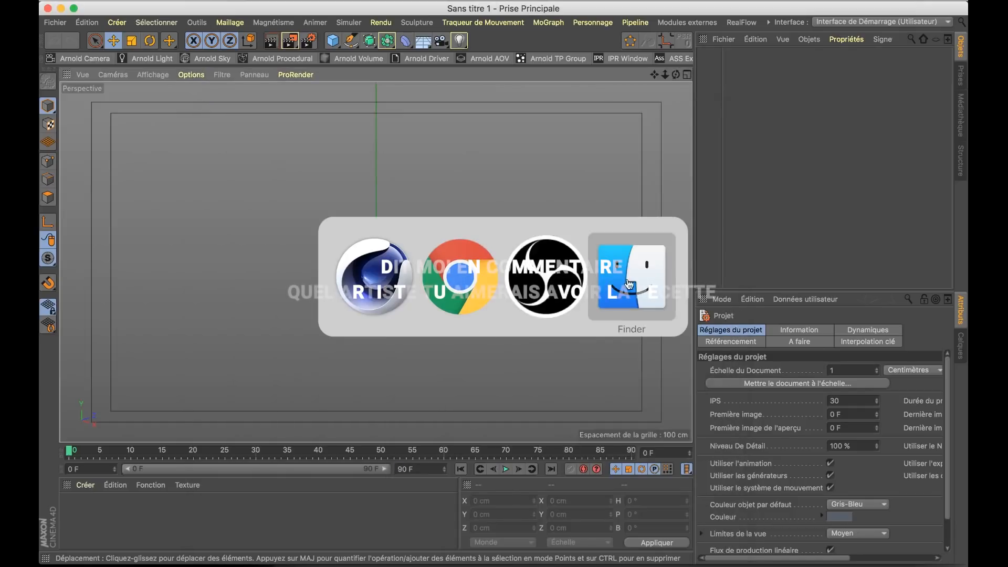
pyautogui.moveTo(269, 245); pyautogui.dragTo(269, 244)
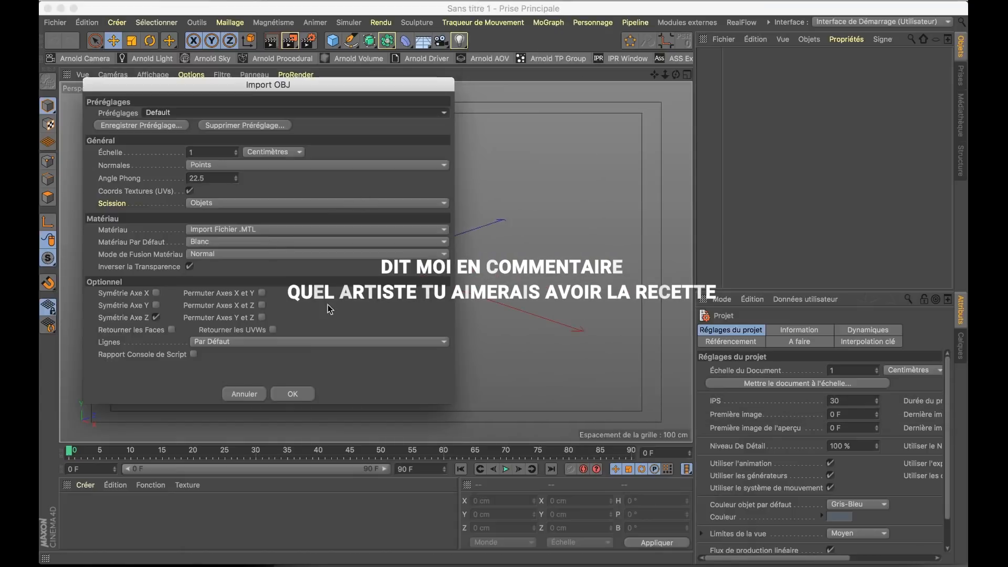
pyautogui.click(291, 391)
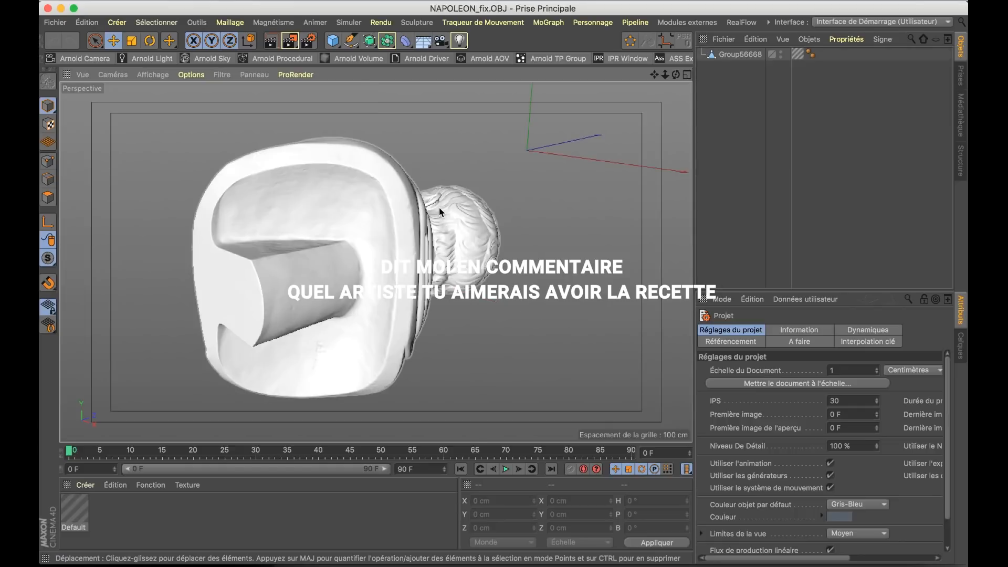
pyautogui.scroll(-5, 440, 213)
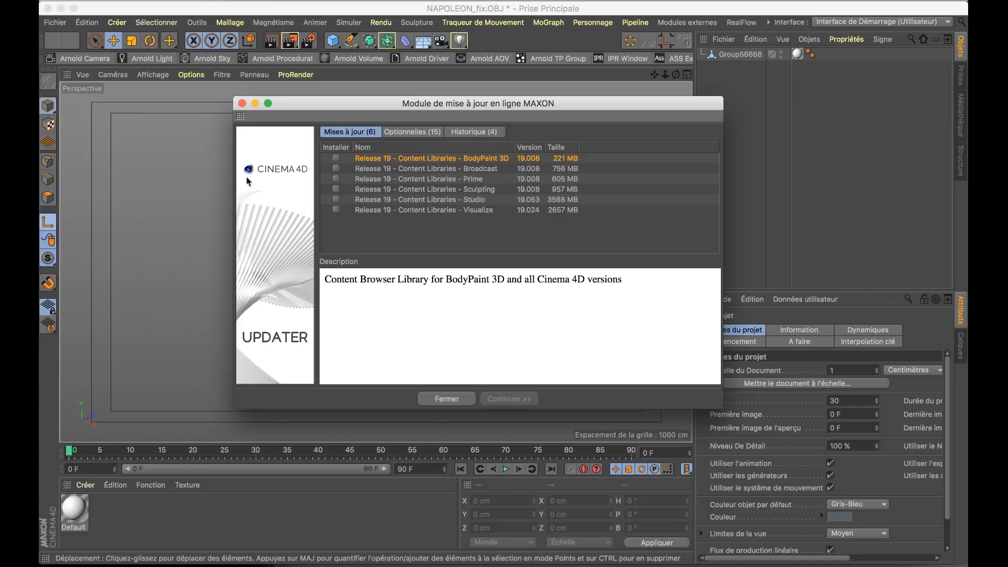
pyautogui.click(242, 102)
# Using the four views, move the bust's axis to the centre of its base, at about X -135, Y -203, Z -661 cm
pyautogui.click(687, 75)
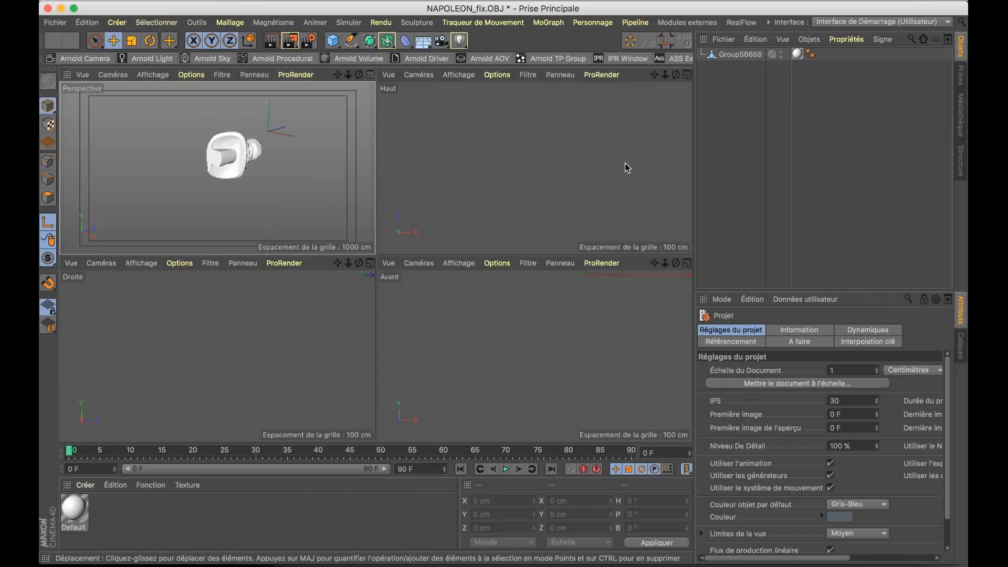
pyautogui.click(537, 179)
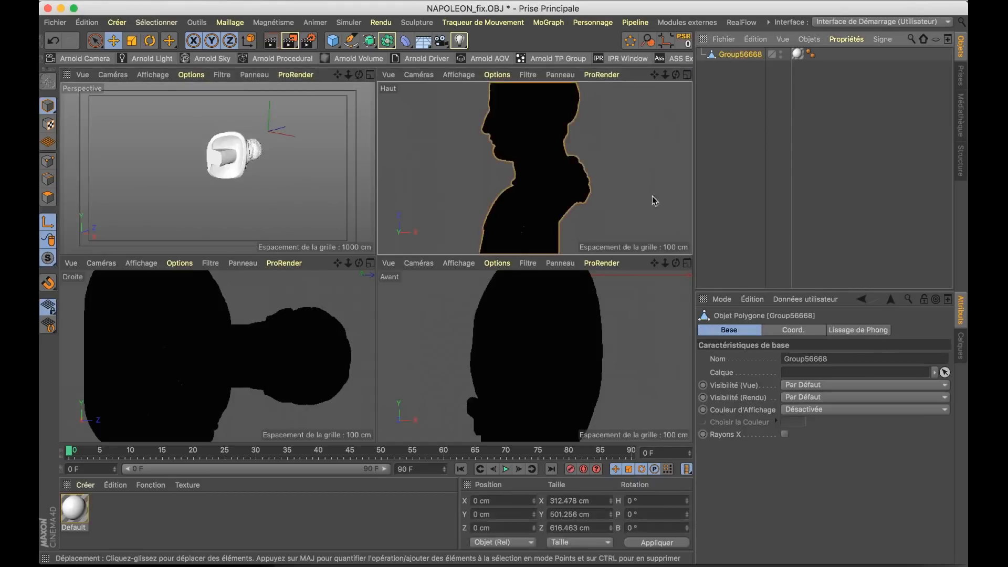
pyautogui.click(248, 361)
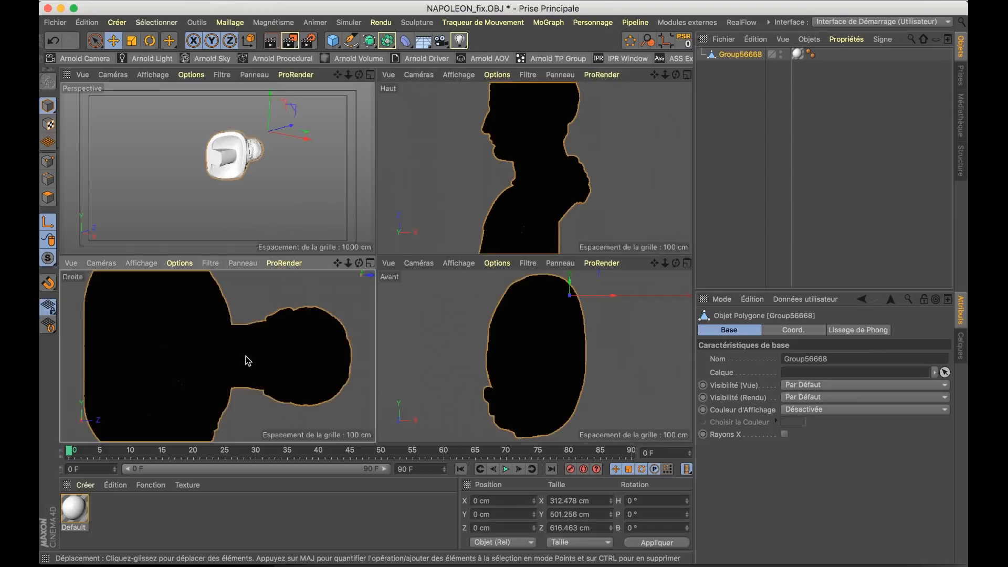
pyautogui.press('h')
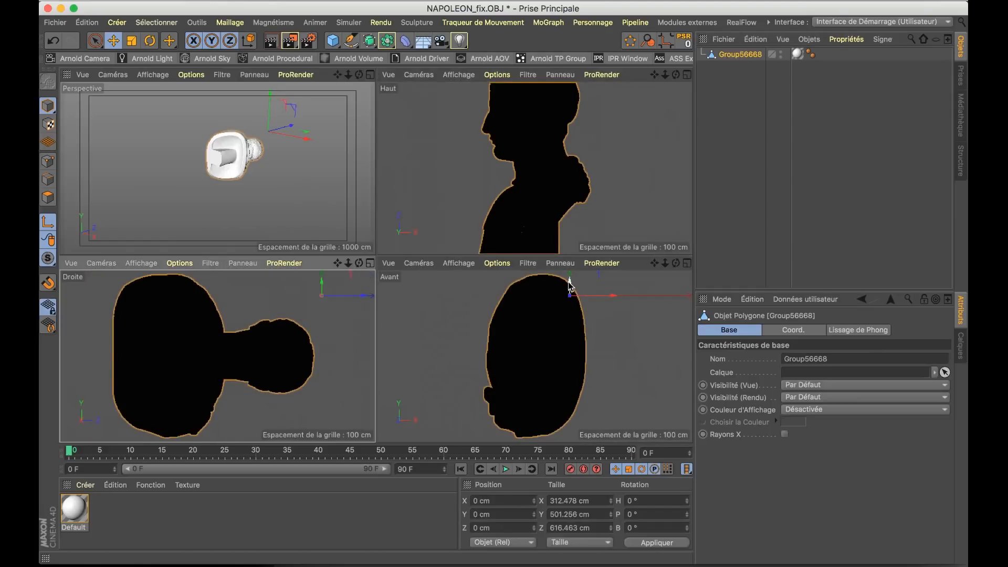
pyautogui.click(571, 320)
pyautogui.moveTo(566, 352)
pyautogui.mouseDown()
pyautogui.moveTo(569, 364)
pyautogui.moveTo(552, 362)
pyautogui.moveTo(562, 363)
pyautogui.mouseUp()
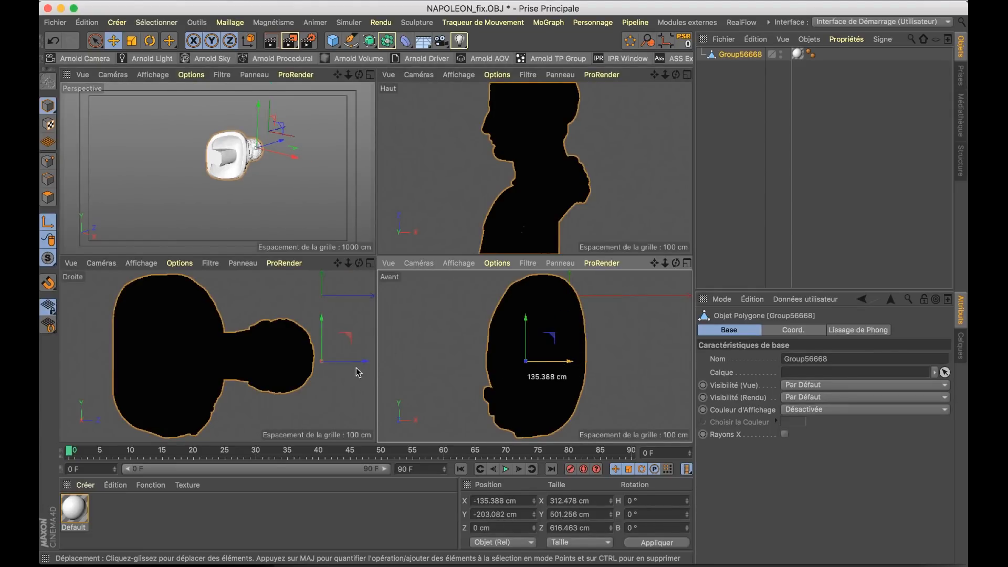
pyautogui.moveTo(357, 362); pyautogui.dragTo(222, 366)
pyautogui.moveTo(156, 364); pyautogui.dragTo(144, 362)
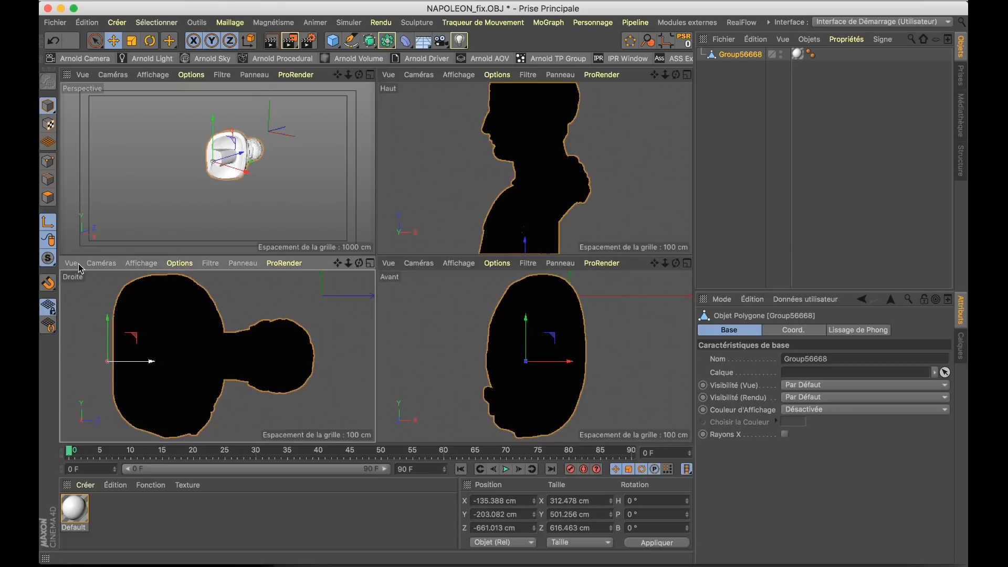
# Rotate the bust's axis to a pitch of -90°, and reset the object's PSR to stand it upright at the origin
pyautogui.click(371, 75)
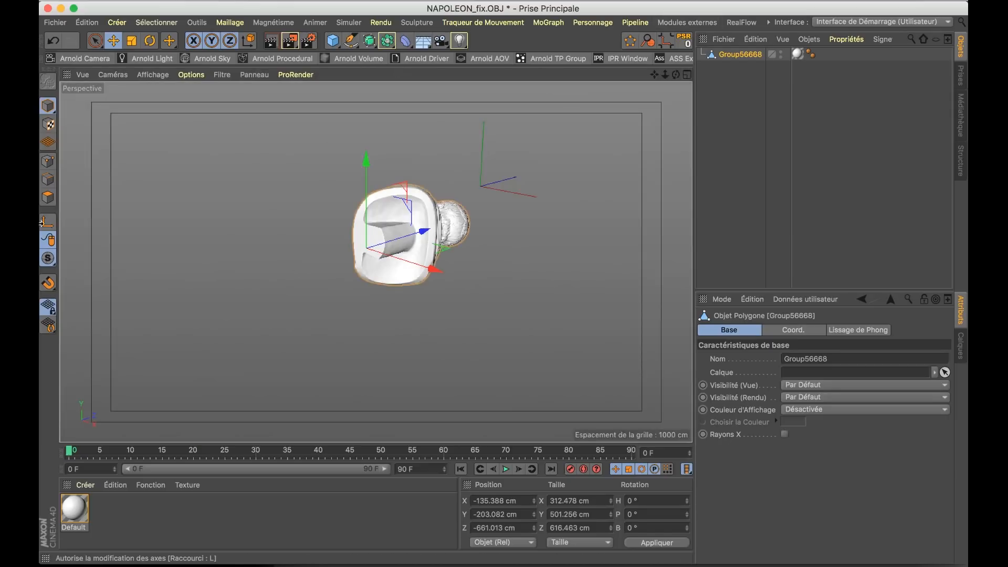
pyautogui.press('r')
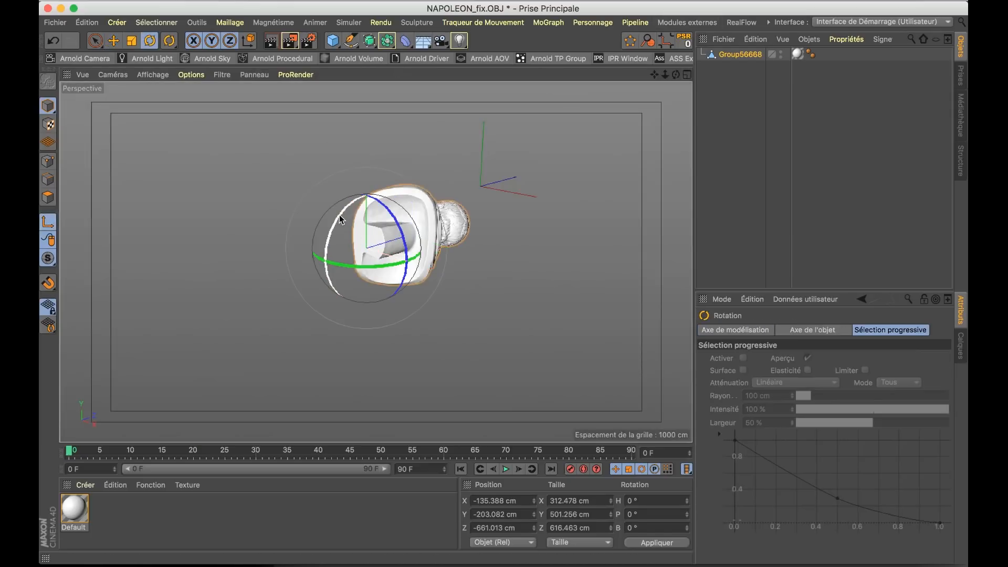
pyautogui.moveTo(391, 200); pyautogui.dragTo(402, 206)
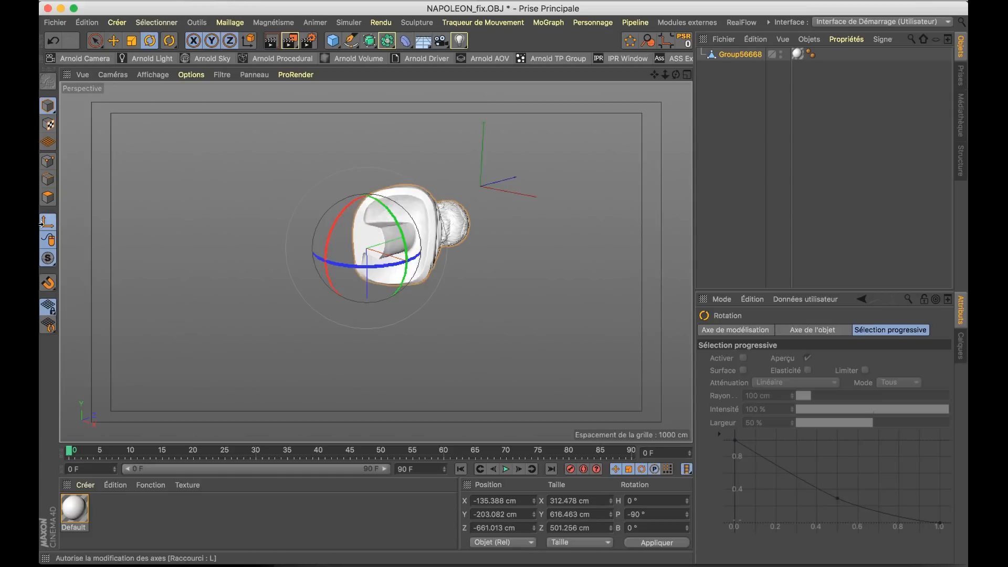
pyautogui.click(683, 40)
pyautogui.press('h')
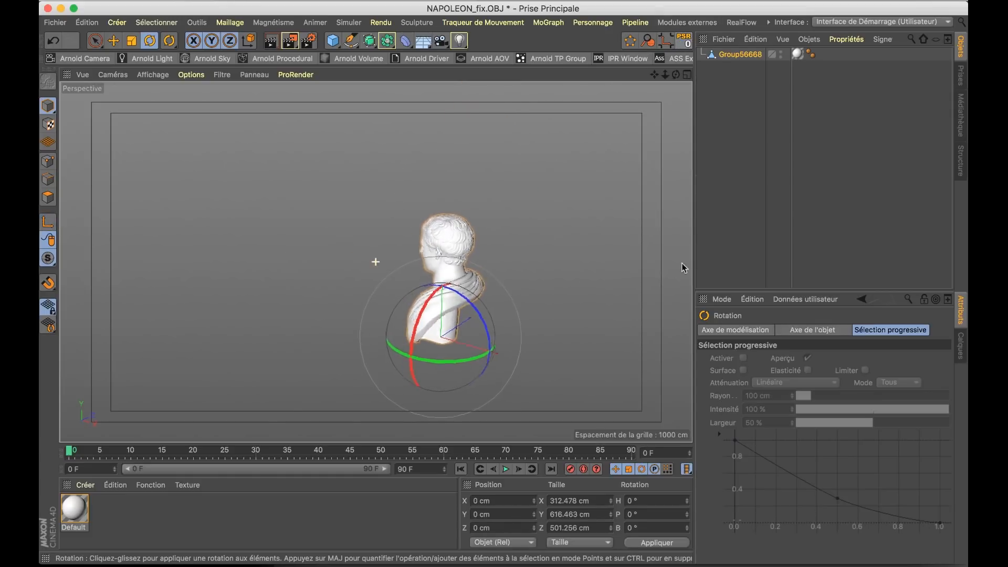
# Turn the perspective view to the bust's face and display the mesh shaded with its wireframe lines
pyautogui.keyDown('alt'); pyautogui.moveTo(338, 287); pyautogui.dragTo(402, 225, button='middle'); pyautogui.keyUp('alt')
pyautogui.keyDown('alt'); pyautogui.moveTo(480, 200); pyautogui.dragTo(513, 188, button='right'); pyautogui.keyUp('alt')
pyautogui.keyDown('alt'); pyautogui.moveTo(376, 243); pyautogui.dragTo(286, 316); pyautogui.keyUp('alt')
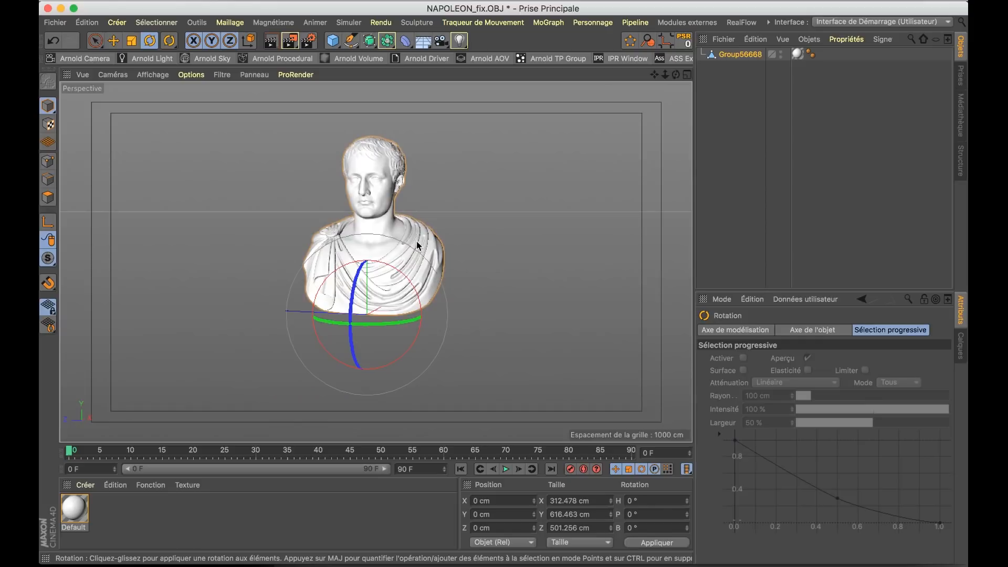
pyautogui.press('n')
pyautogui.press('b')
pyautogui.keyDown('alt'); pyautogui.moveTo(364, 193); pyautogui.dragTo(598, 174, button='right'); pyautogui.keyUp('alt')
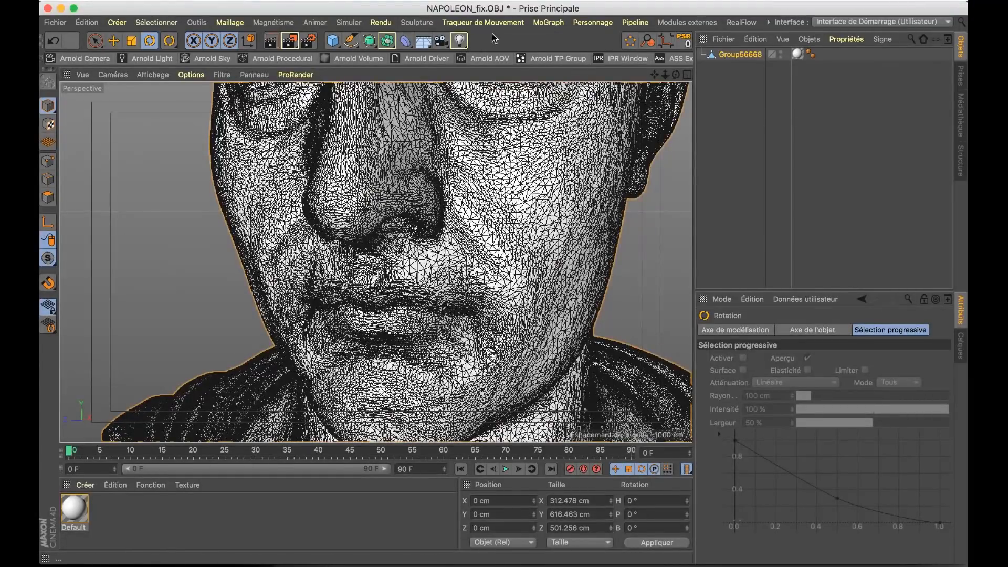
# Add a Polygon Reduction generator as parent of the bust mesh with a reduction strength of 90 %, and check the simplified mesh
pyautogui.click(387, 46)
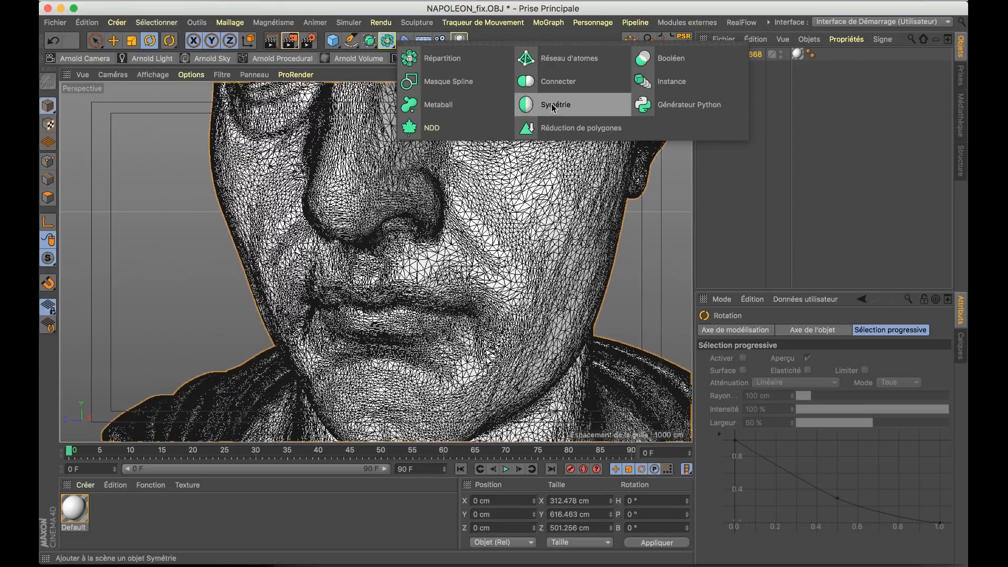
pyautogui.click(561, 128)
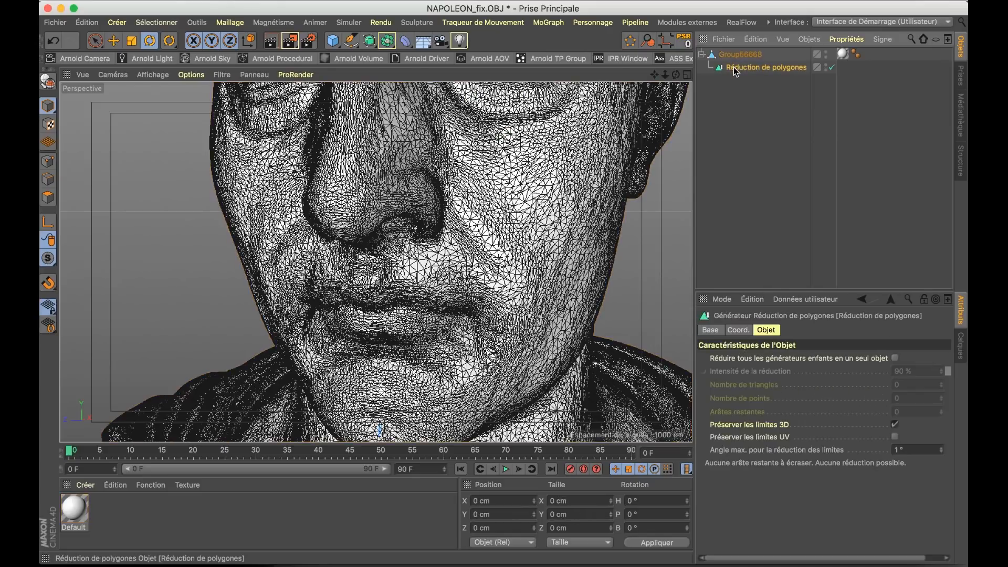
pyautogui.moveTo(730, 68); pyautogui.dragTo(737, 69)
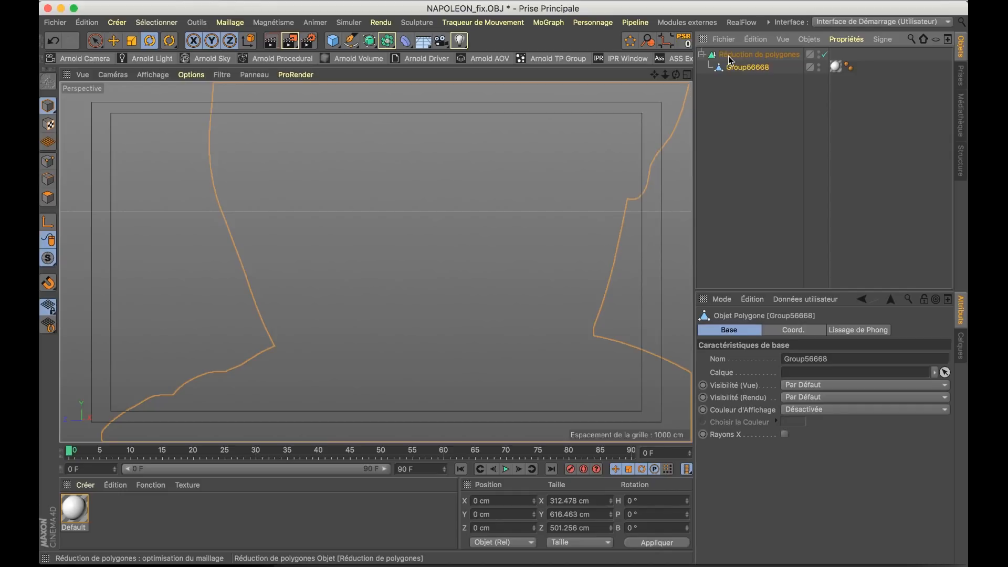
pyautogui.click(752, 55)
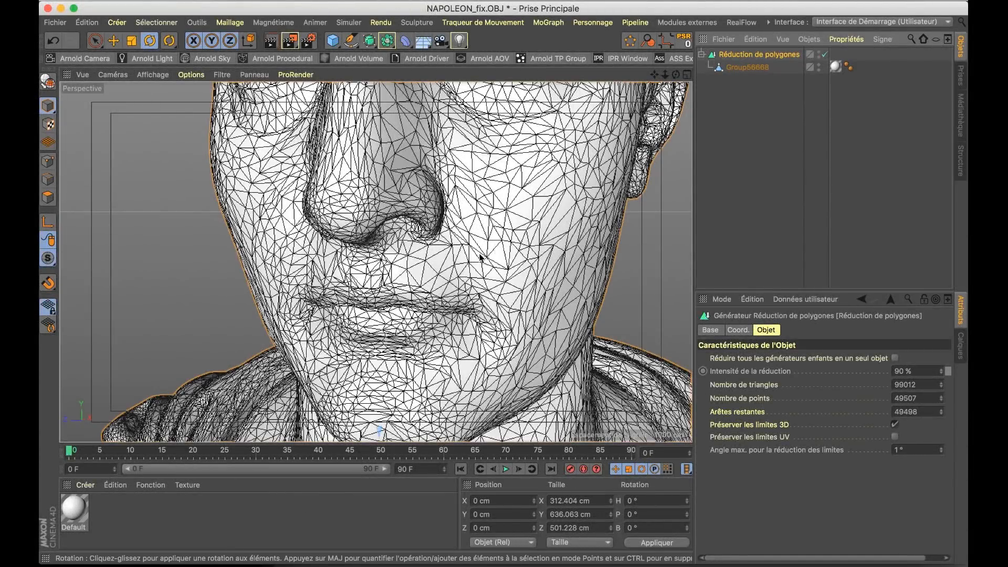
pyautogui.scroll(-10, 512, 232)
pyautogui.scroll(5, 512, 232)
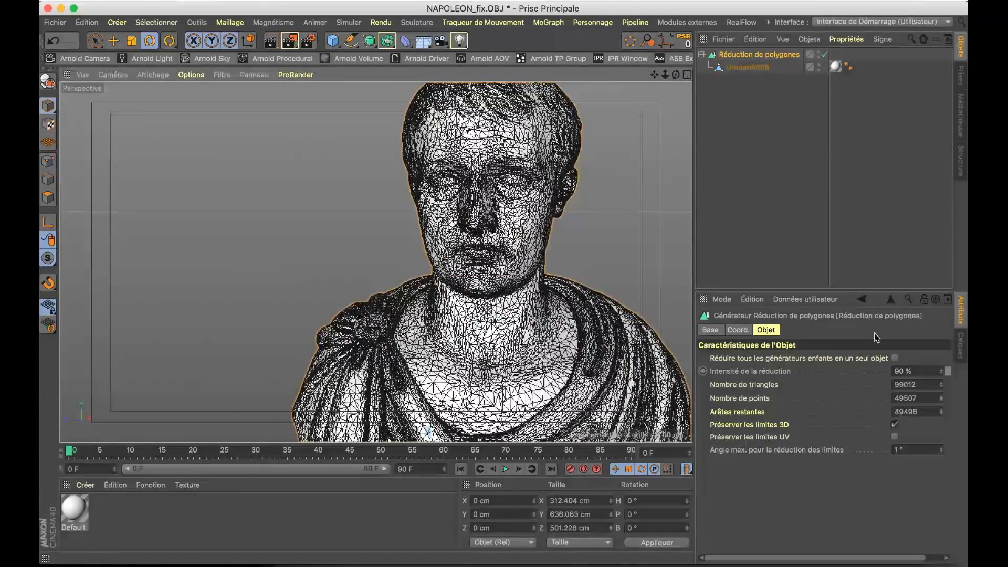
# Raise the polygon reduction strength to 95 % and inspect the bust in plain Gouraud shading without wireframe lines
pyautogui.moveTo(841, 558); pyautogui.dragTo(936, 544)
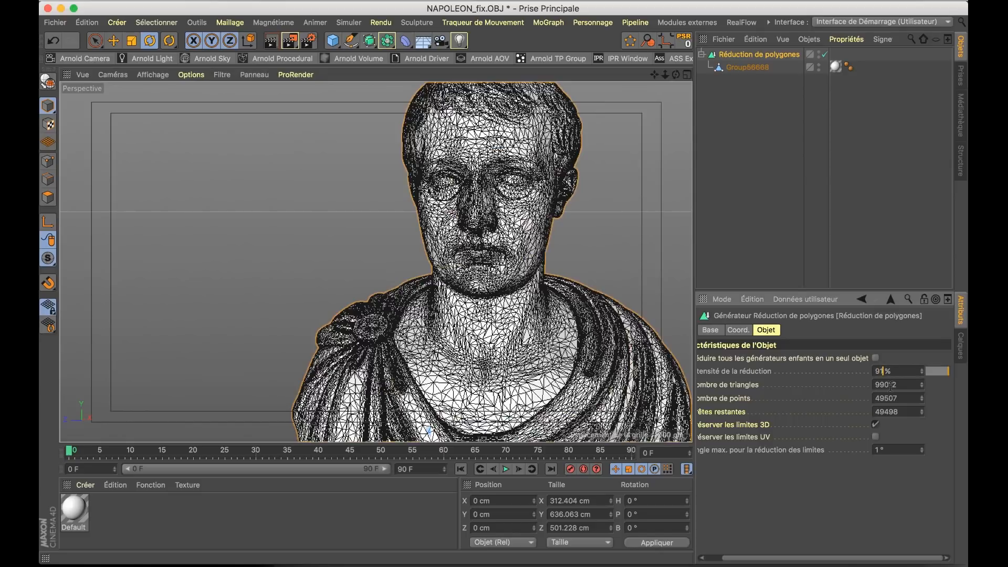
pyautogui.press('Return')
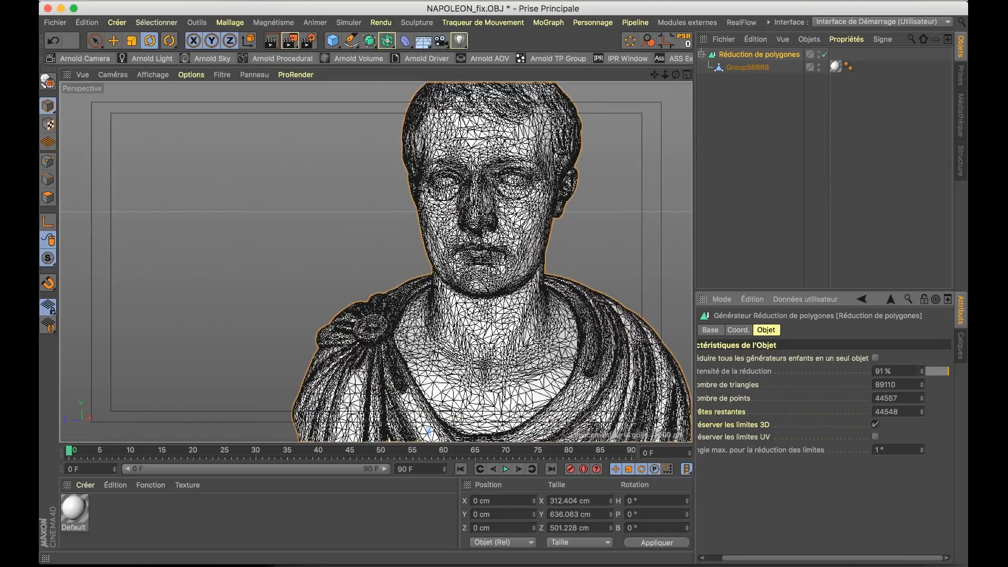
pyautogui.click(922, 369)
pyautogui.click(921, 369)
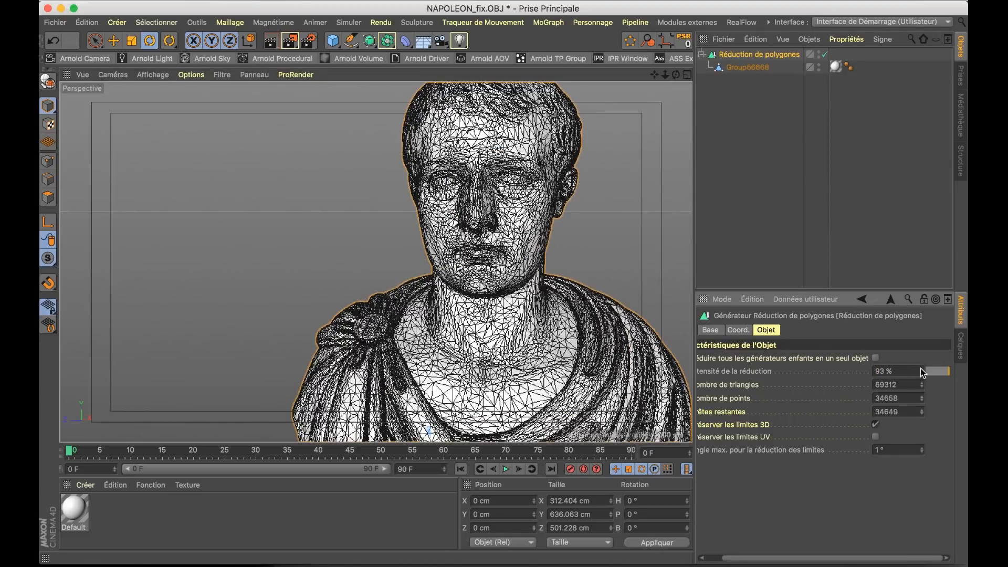
pyautogui.click(802, 124)
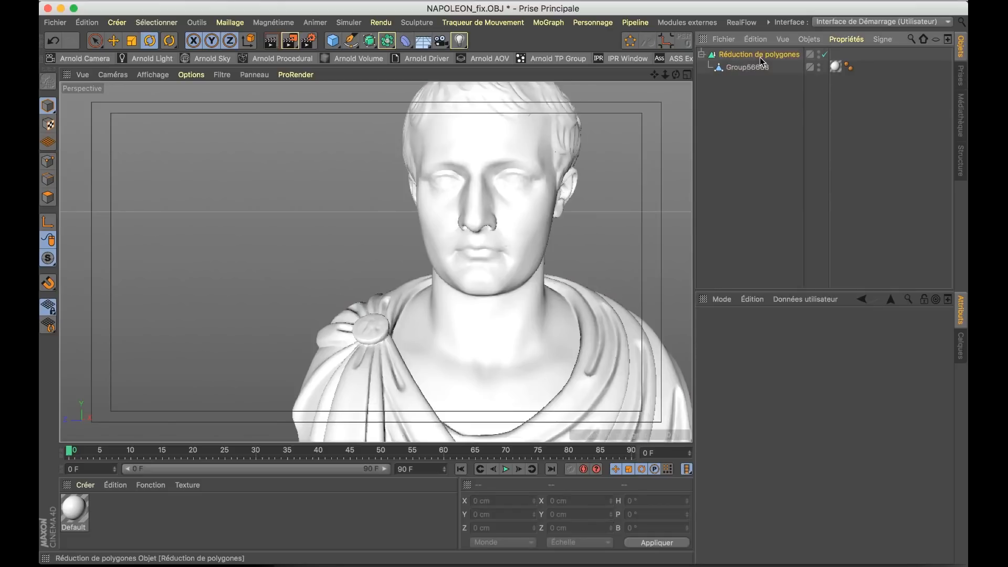
pyautogui.click(761, 58)
pyautogui.click(944, 370)
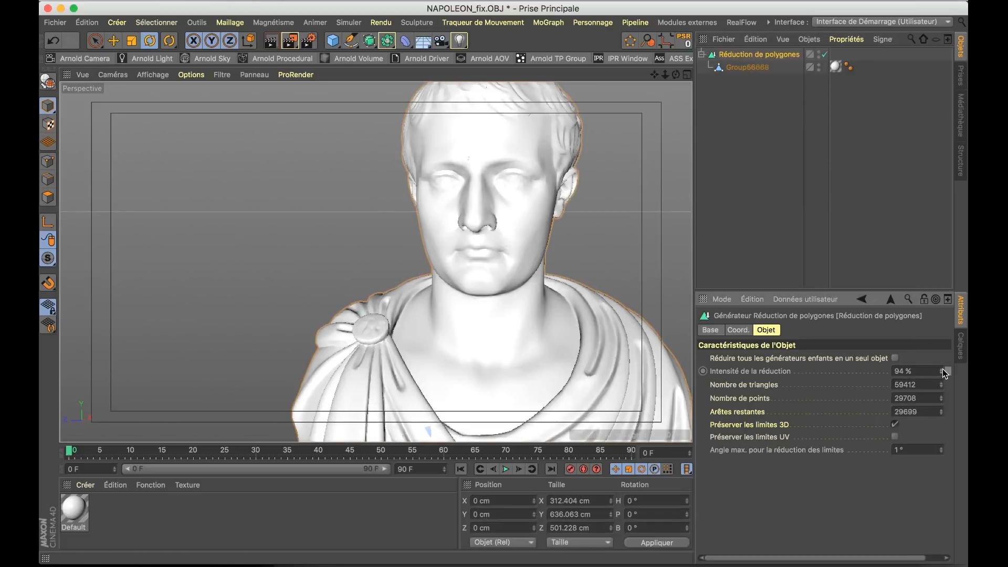
pyautogui.moveTo(399, 362)
pyautogui.keyDown('alt'); pyautogui.mouseDown()
pyautogui.moveTo(360, 372)
pyautogui.moveTo(331, 349)
pyautogui.moveTo(481, 304)
pyautogui.moveTo(595, 348)
pyautogui.moveTo(504, 348)
pyautogui.moveTo(595, 263)
pyautogui.moveTo(579, 243)
pyautogui.moveTo(389, 360)
pyautogui.mouseUp(); pyautogui.keyUp('alt')
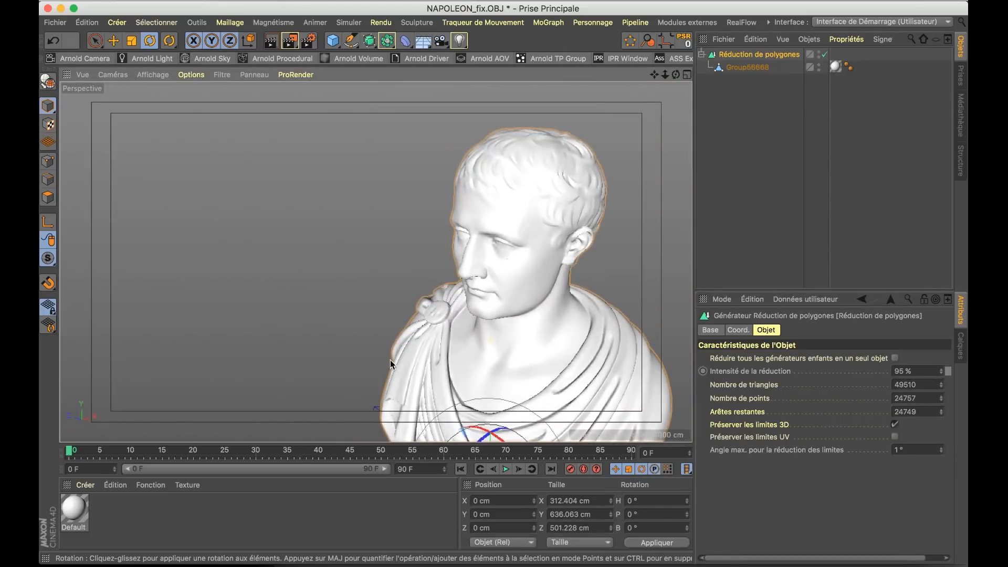
# Duplicate the Polygon Reduction generator with its mesh, group the copy in a null named Backup, and hide that null
pyautogui.keyDown('ctrl'); pyautogui.moveTo(742, 57); pyautogui.dragTo(782, 71); pyautogui.keyUp('ctrl')
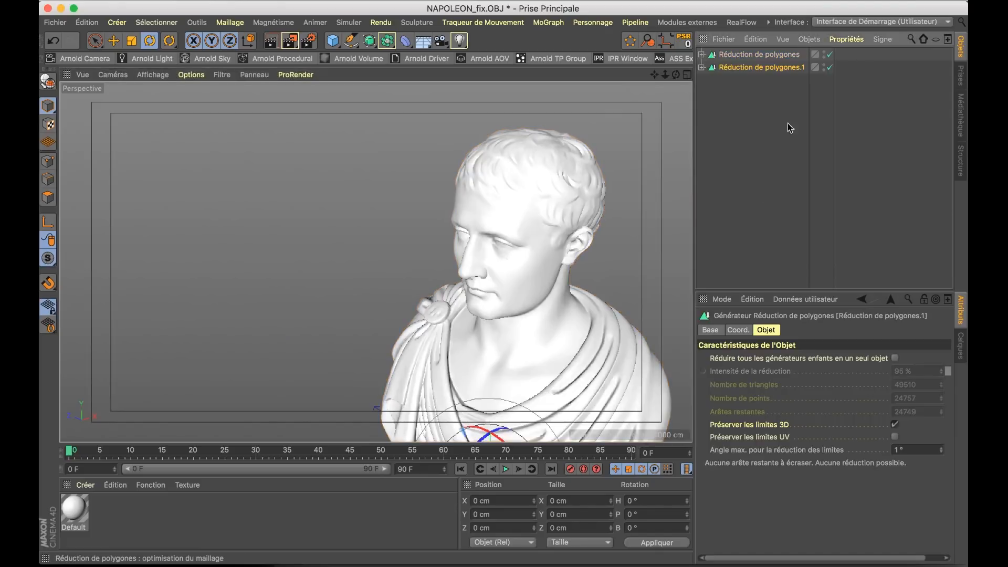
pyautogui.hotkey('alt', 'g')
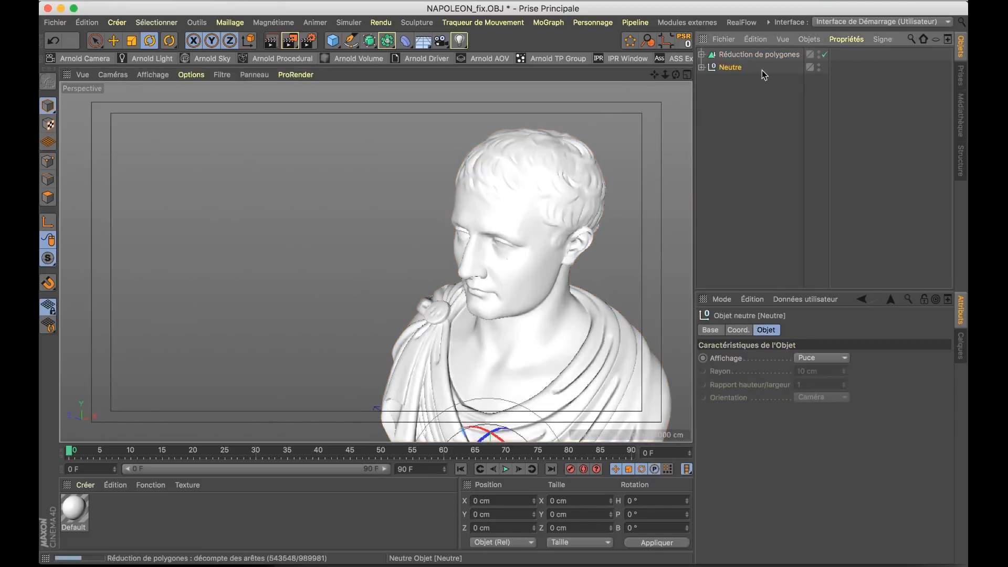
pyautogui.doubleClick(737, 68)
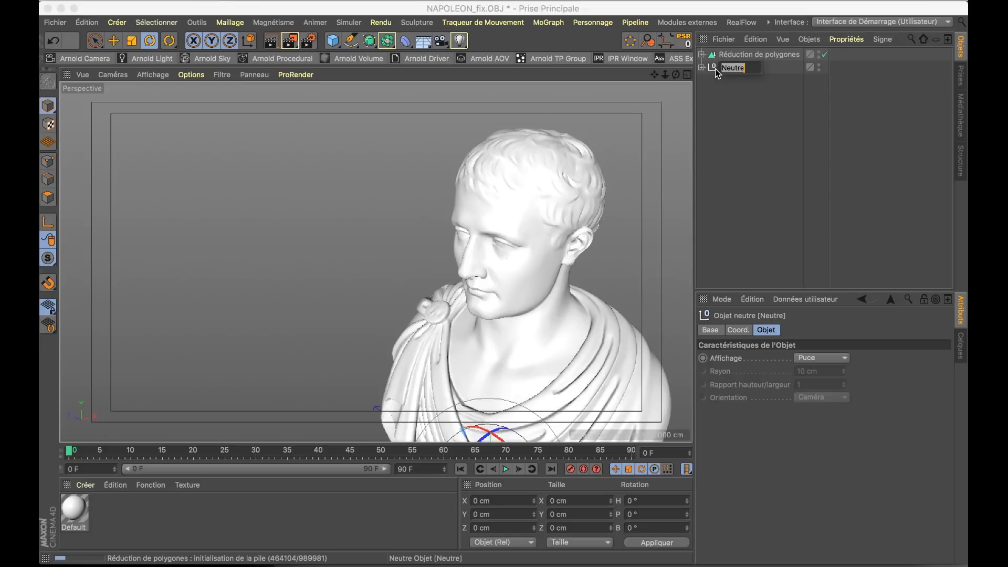
pyautogui.write('Bac')
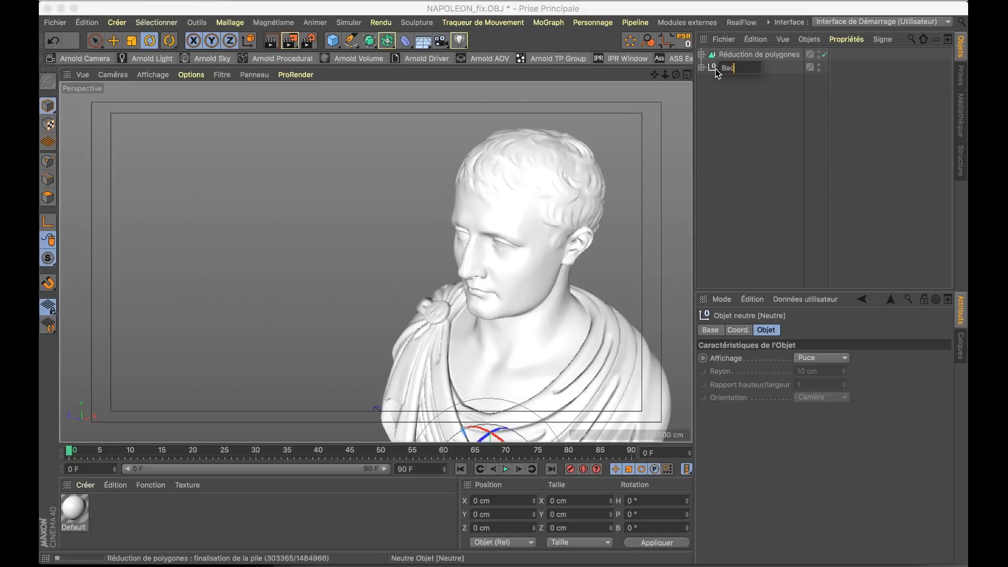
pyautogui.write('kup')
pyautogui.press('Return')
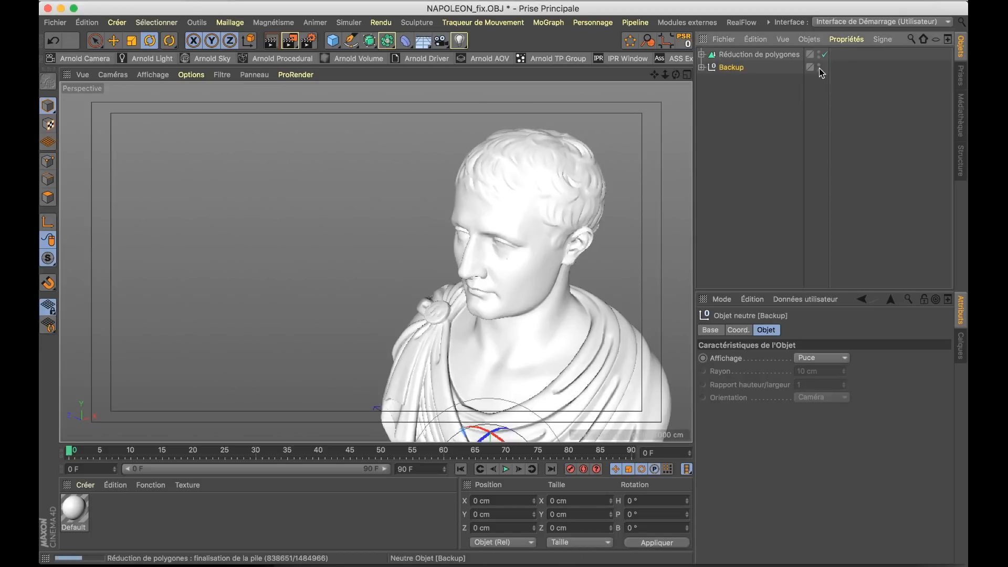
# Make the original Polygon Reduction generator editable, take the reduced mesh out of it, and delete the leftover null
pyautogui.click(724, 55)
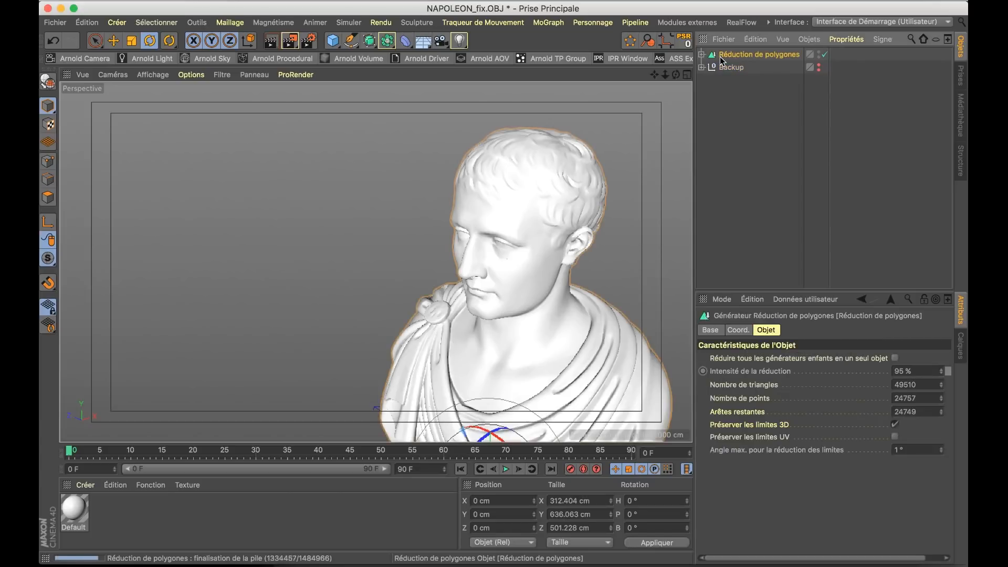
pyautogui.click(702, 54)
pyautogui.keyDown('ctrl'); pyautogui.click(739, 66); pyautogui.keyUp('ctrl')
pyautogui.moveTo(739, 66); pyautogui.dragTo(751, 143)
pyautogui.click(748, 55)
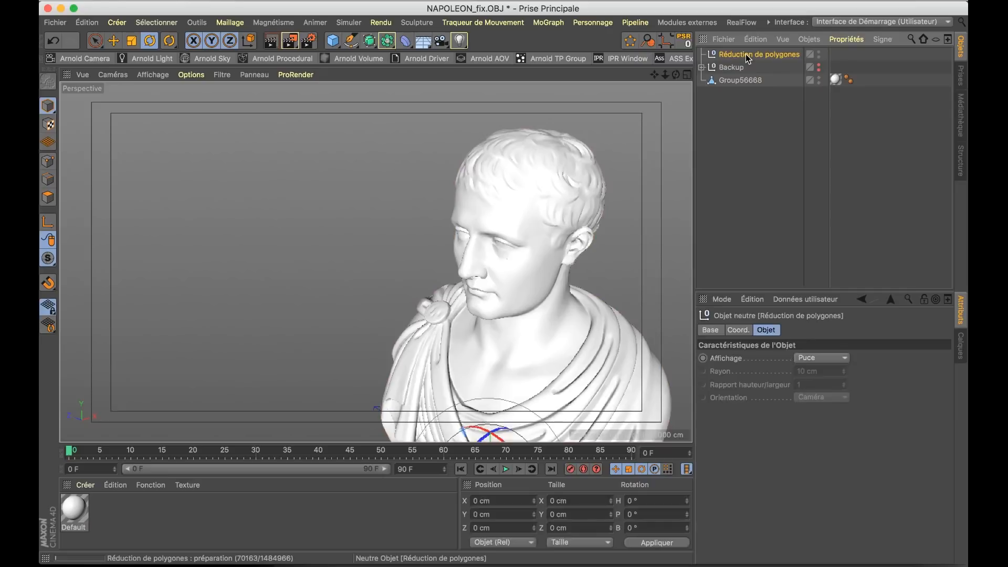
pyautogui.press('Delete')
pyautogui.click(740, 55)
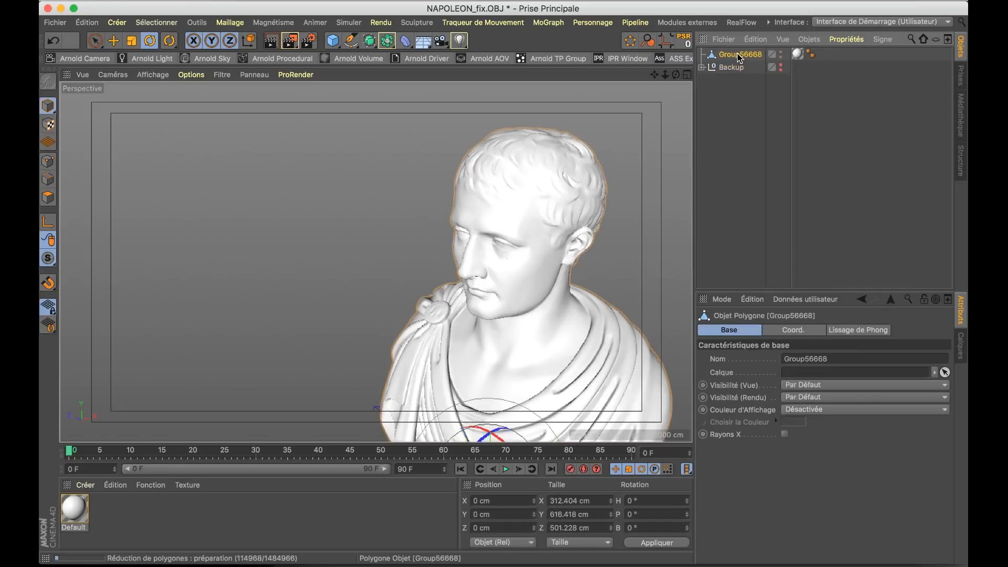
# Inspect the reduced bust's wireframe in the perspective view, and return the display to plain Gouraud shading
pyautogui.keyDown('alt'); pyautogui.moveTo(518, 273); pyautogui.dragTo(549, 275); pyautogui.keyUp('alt')
pyautogui.keyDown('alt'); pyautogui.moveTo(549, 274); pyautogui.dragTo(478, 194, button='middle'); pyautogui.keyUp('alt')
pyautogui.keyDown('alt'); pyautogui.moveTo(478, 194); pyautogui.dragTo(456, 219, button='right'); pyautogui.keyUp('alt')
pyautogui.moveTo(456, 219)
pyautogui.keyDown('alt'); pyautogui.mouseDown()
pyautogui.moveTo(375, 162)
pyautogui.moveTo(409, 201)
pyautogui.mouseUp(); pyautogui.keyUp('alt')
pyautogui.press('n')
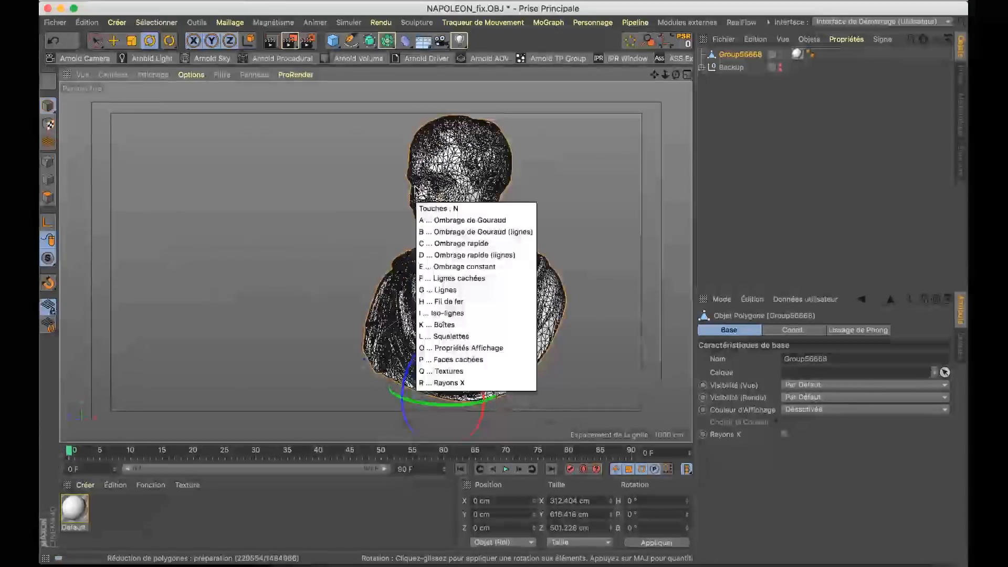
pyautogui.press('a')
# Add a MoGraph Voronoi Fracture object, make the reduced bust mesh its child, and show the fracture's attributes
pyautogui.click(548, 22)
pyautogui.click(596, 210)
pyautogui.moveTo(740, 68); pyautogui.dragTo(742, 55)
pyautogui.moveTo(694, 153); pyautogui.dragTo(642, 155)
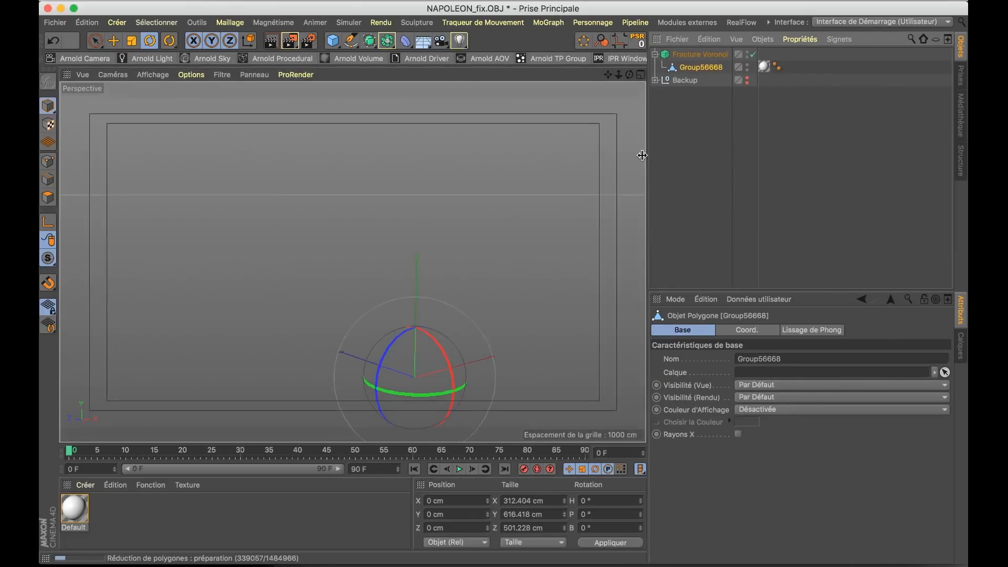
pyautogui.moveTo(449, 206)
pyautogui.keyDown('alt'); pyautogui.mouseDown()
pyautogui.moveTo(548, 193)
pyautogui.moveTo(450, 198)
pyautogui.mouseUp(); pyautogui.keyUp('alt')
pyautogui.click(694, 54)
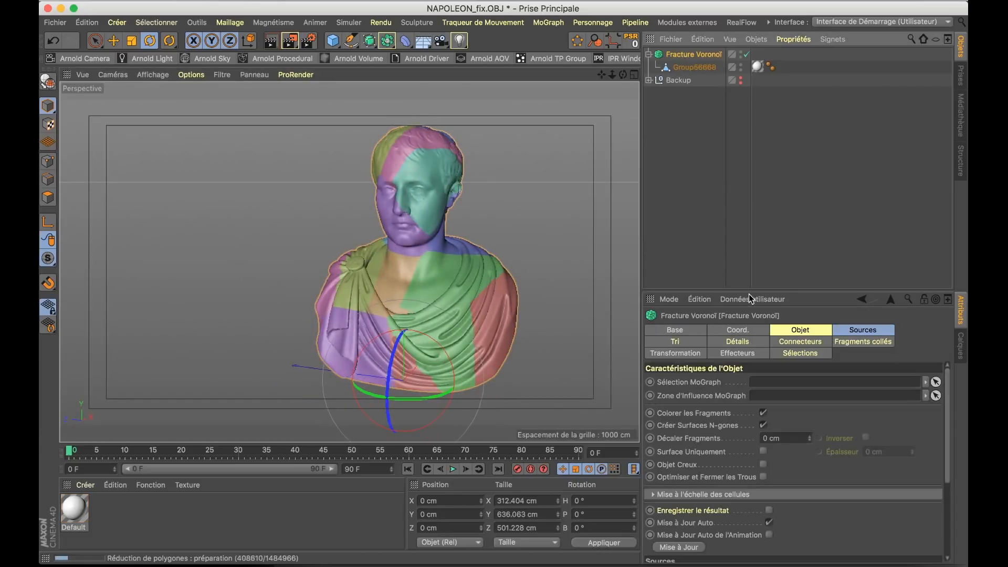
pyautogui.moveTo(752, 290); pyautogui.dragTo(744, 178)
# Remove the default point distribution generator from the Voronoi Fracture's sources
pyautogui.click(812, 219)
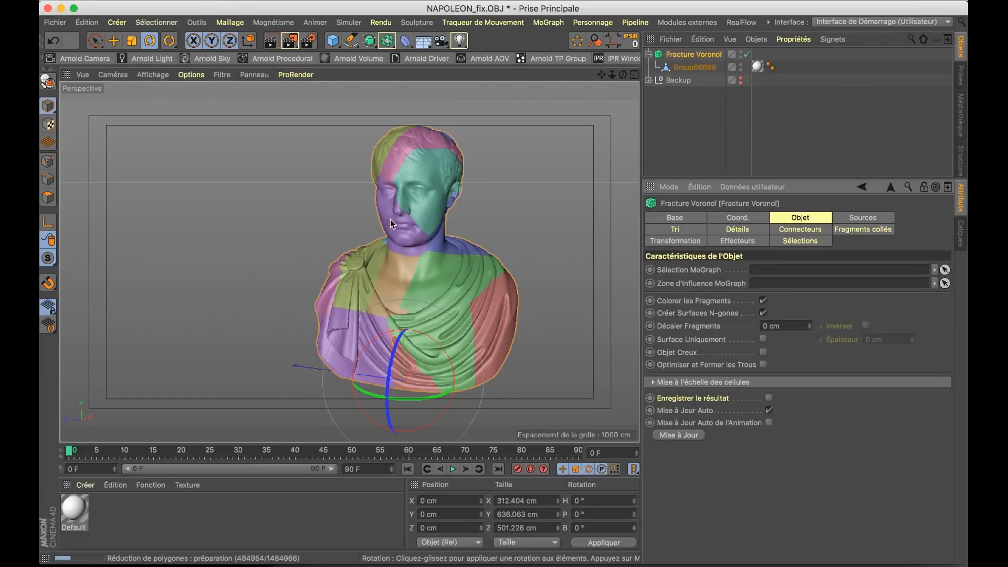
pyautogui.click(849, 219)
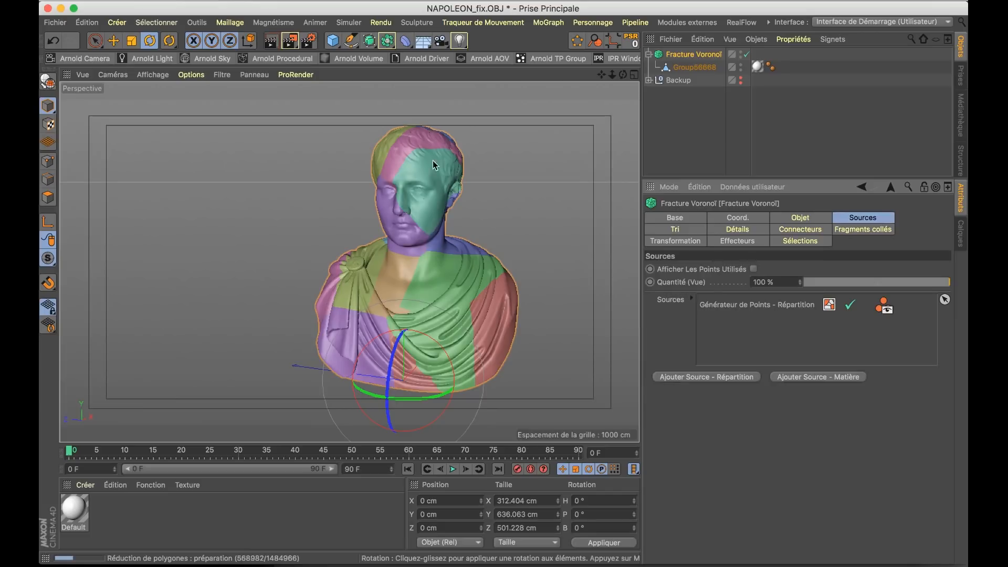
pyautogui.click(754, 305)
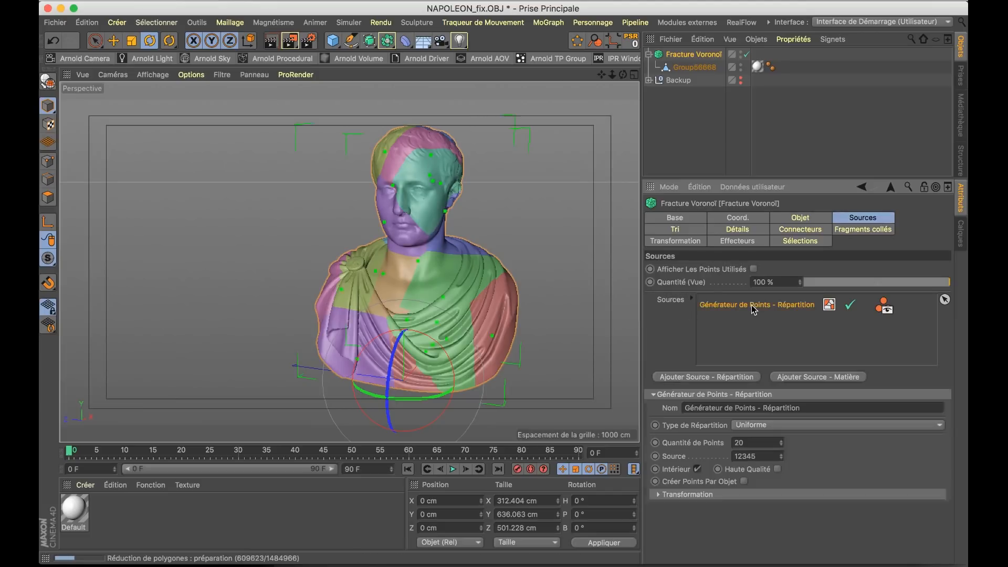
pyautogui.press('Delete')
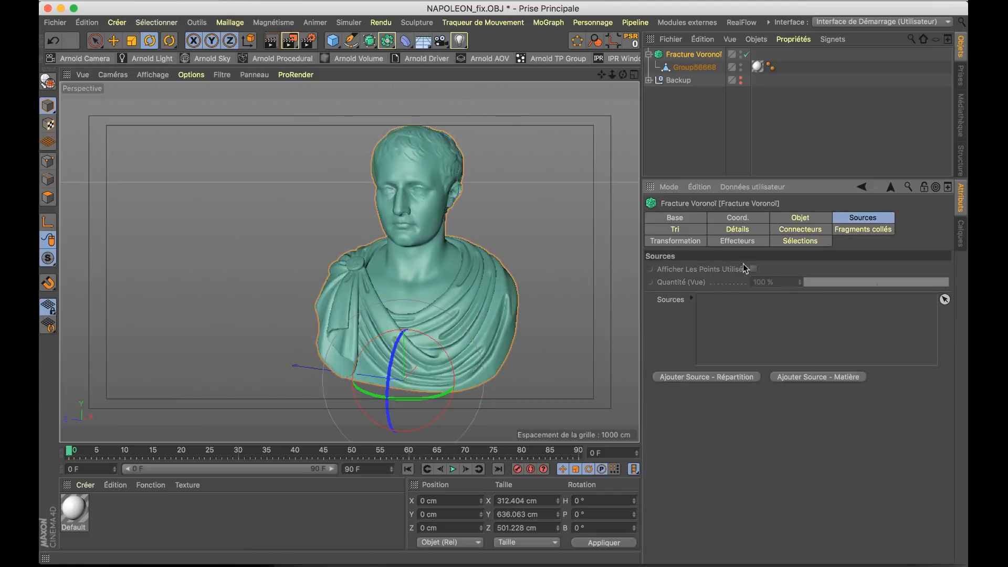
# Using the Pen tool with Bézier type, draw a near-vertical spline about 426 cm tall down through the bust in the front view
pyautogui.click(634, 76)
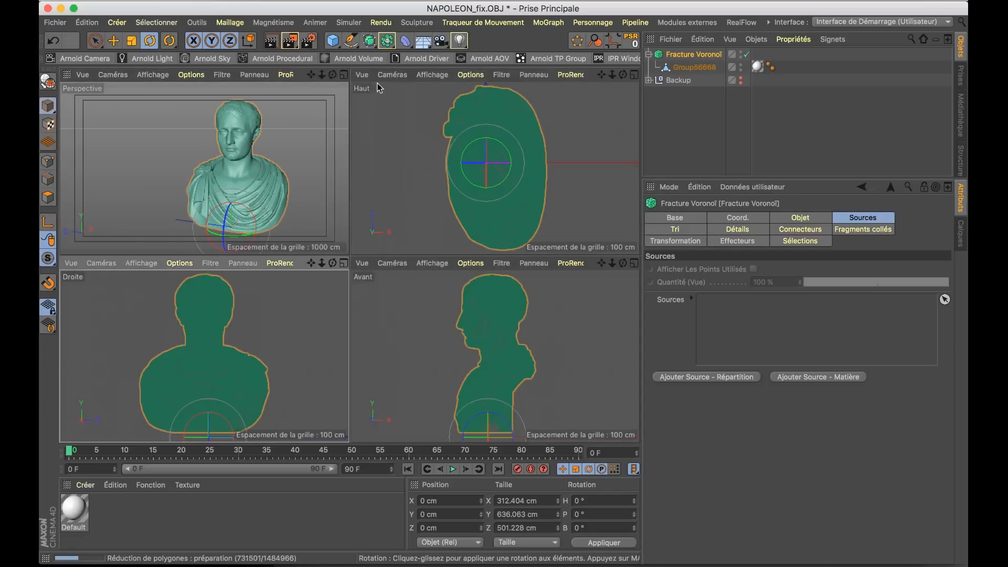
pyautogui.click(353, 43)
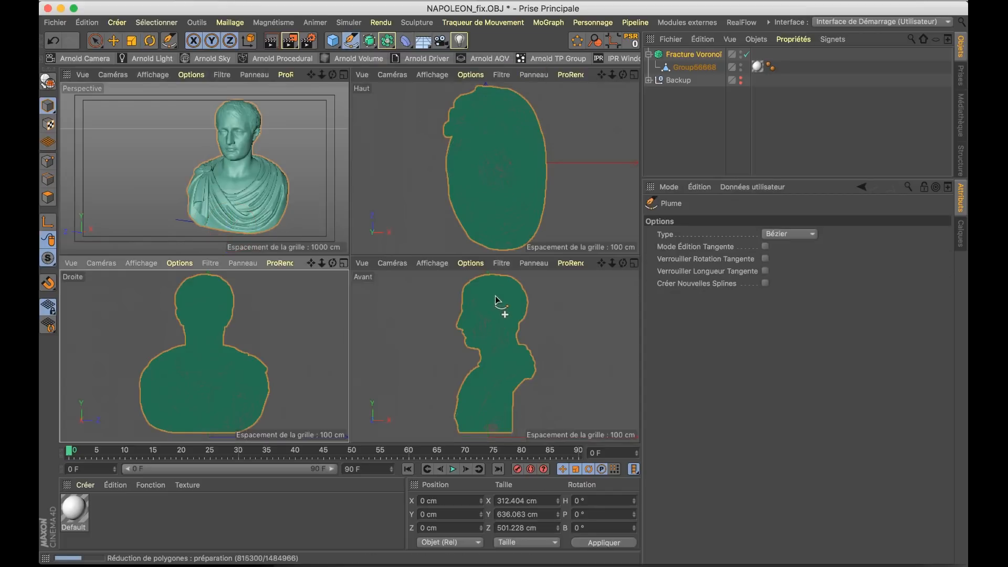
pyautogui.scroll(-2, 495, 296)
pyautogui.click(492, 279)
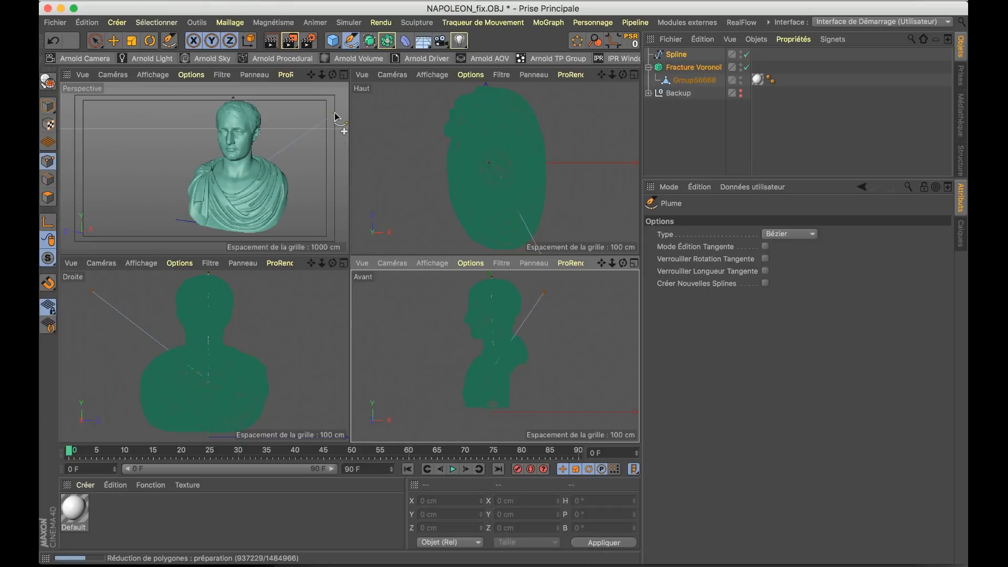
# Add the spline as a source of the Voronoi Fracture, and check the horizontal slices in the perspective view
pyautogui.click(344, 74)
pyautogui.keyDown('alt'); pyautogui.moveTo(414, 185); pyautogui.dragTo(506, 192); pyautogui.keyUp('alt')
pyautogui.click(683, 68)
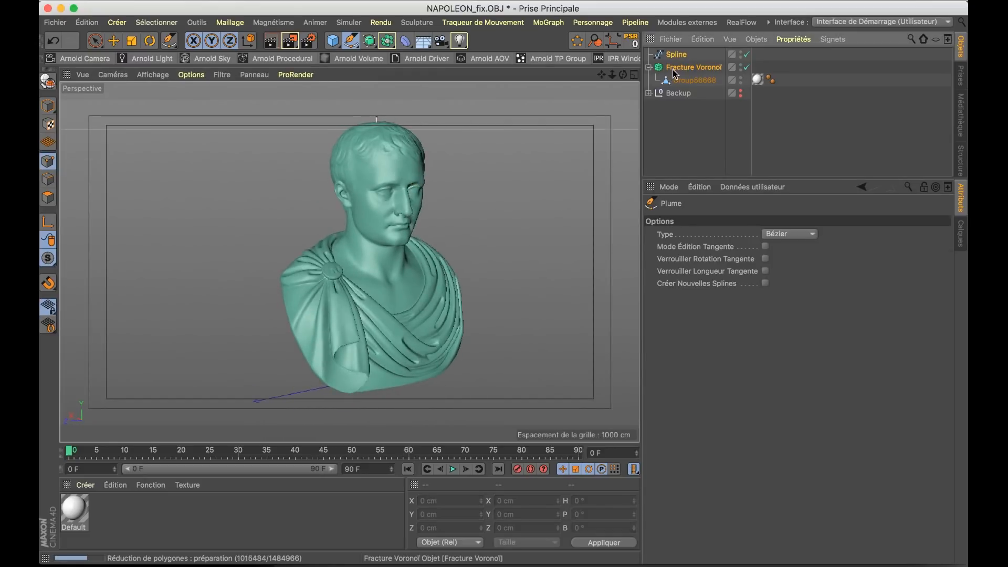
pyautogui.moveTo(673, 56); pyautogui.dragTo(800, 314)
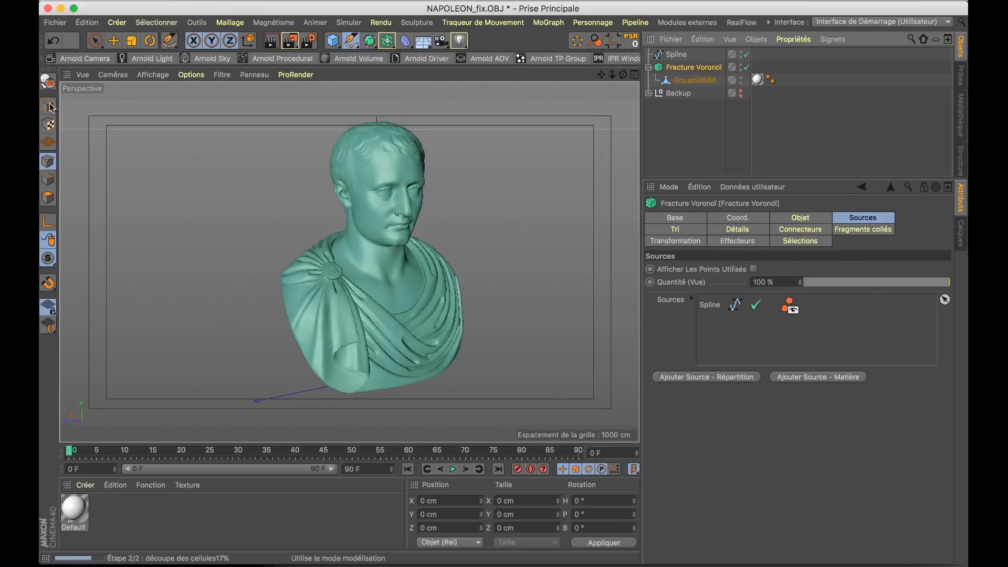
pyautogui.keyDown('alt'); pyautogui.moveTo(418, 233); pyautogui.dragTo(250, 258); pyautogui.keyUp('alt')
pyautogui.keyDown('alt'); pyautogui.moveTo(377, 137); pyautogui.dragTo(420, 134, button='right'); pyautogui.keyUp('alt')
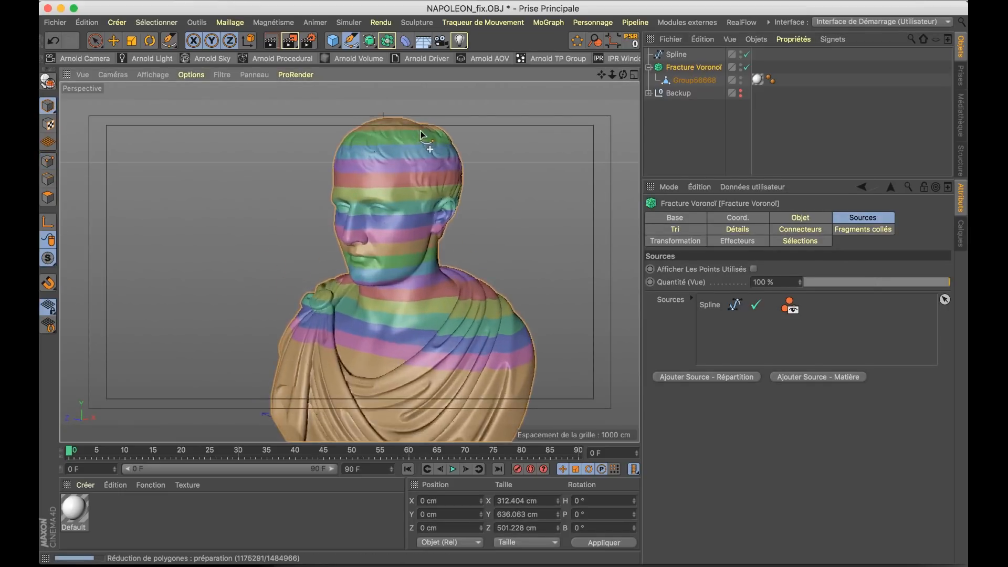
# Set the spline source's point quantity to 5, and compare the slices with the reference poster in the browser
pyautogui.click(708, 306)
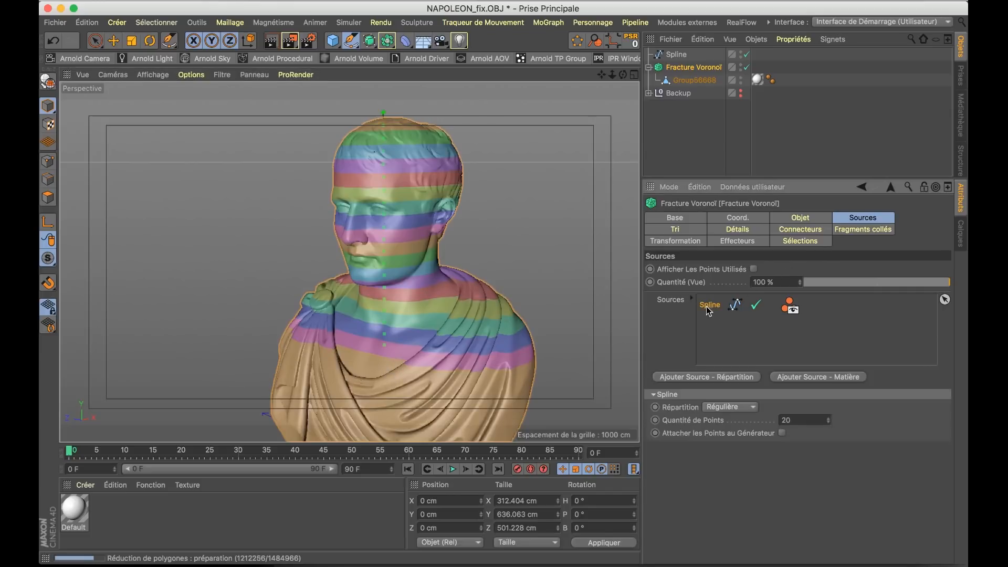
pyautogui.write('5')
pyautogui.press('Return')
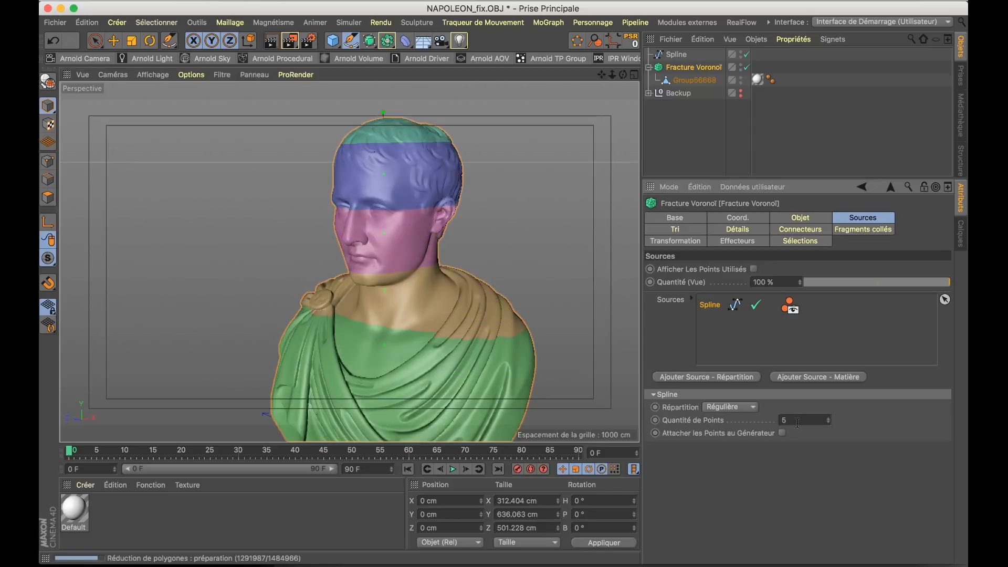
pyautogui.keyDown('alt'); pyautogui.moveTo(399, 278); pyautogui.dragTo(425, 265); pyautogui.keyUp('alt')
pyautogui.press('super+Tab')
pyautogui.press('super+Tab')
pyautogui.press('super+Tab')
pyautogui.press('super+Tab')
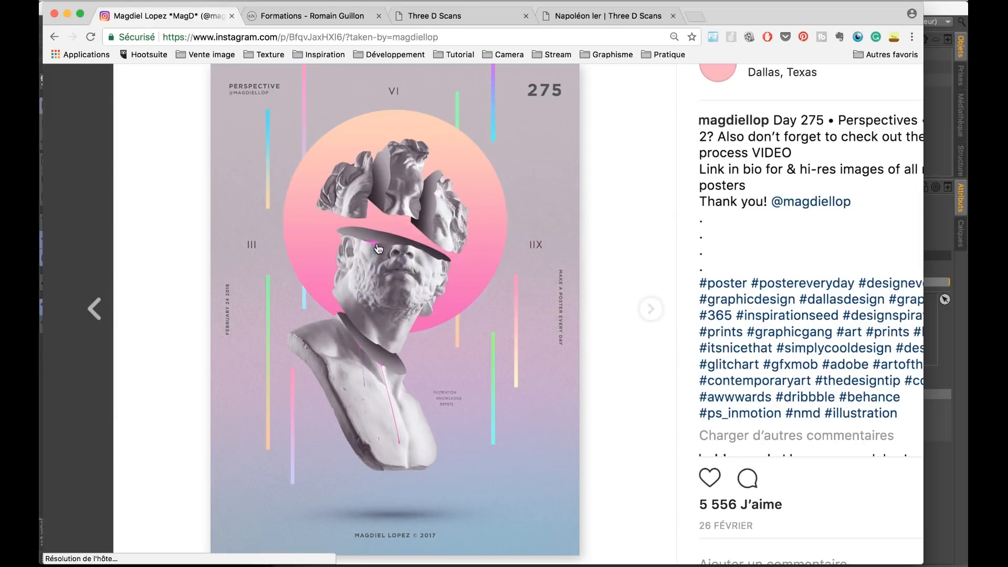
pyautogui.press('super+Tab')
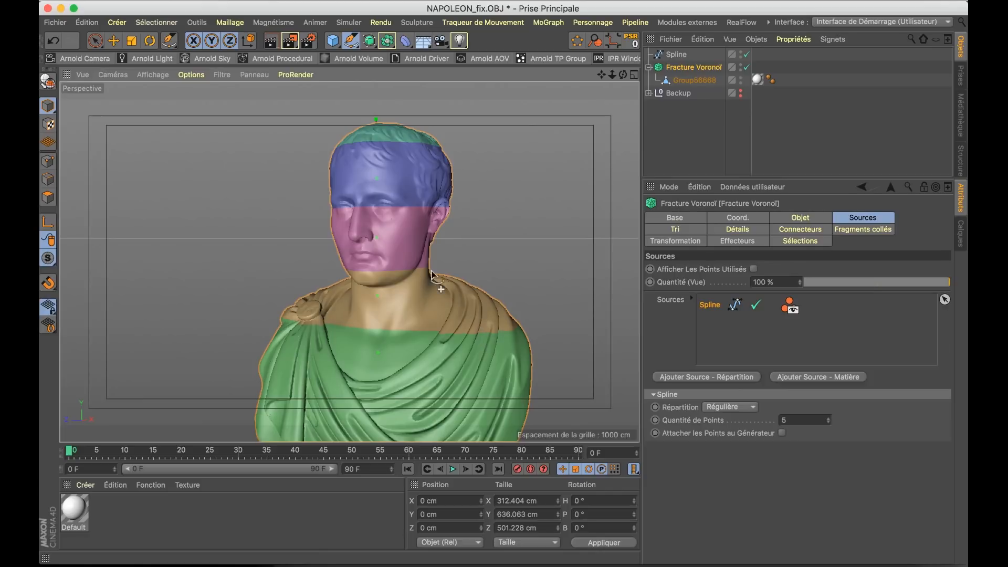
# Move the spline down to about Y -55 cm so the cuts shift lower on the bust
pyautogui.click(676, 54)
pyautogui.press('e')
pyautogui.moveTo(373, 391); pyautogui.dragTo(374, 427)
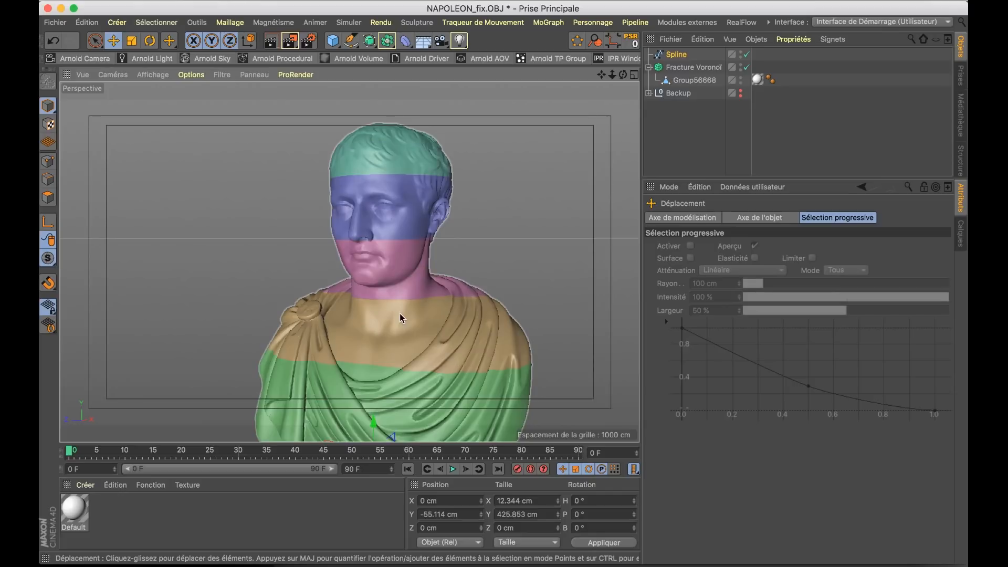
pyautogui.keyDown('alt'); pyautogui.moveTo(403, 279); pyautogui.dragTo(368, 287); pyautogui.keyUp('alt')
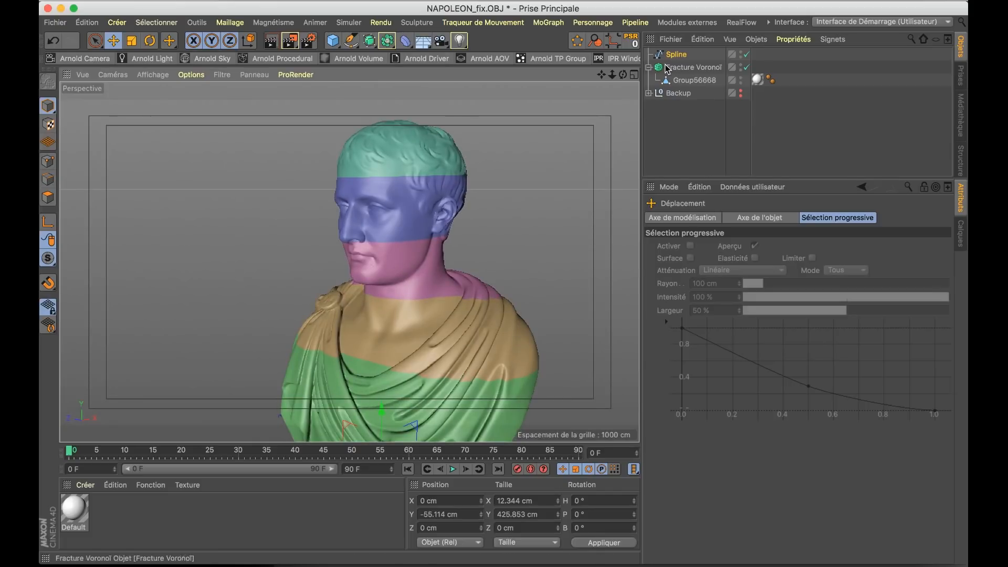
# Set the Voronoi Fracture's spline source to 7 points, and reselect the spline
pyautogui.click(676, 54)
pyautogui.click(694, 68)
pyautogui.click(780, 419)
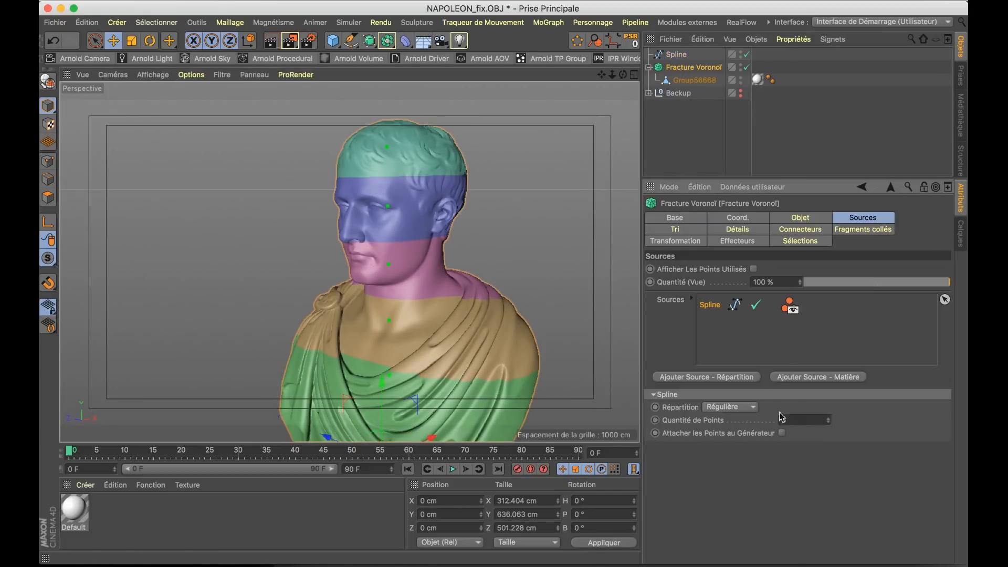
pyautogui.write('7')
pyautogui.press('Return')
pyautogui.click(677, 55)
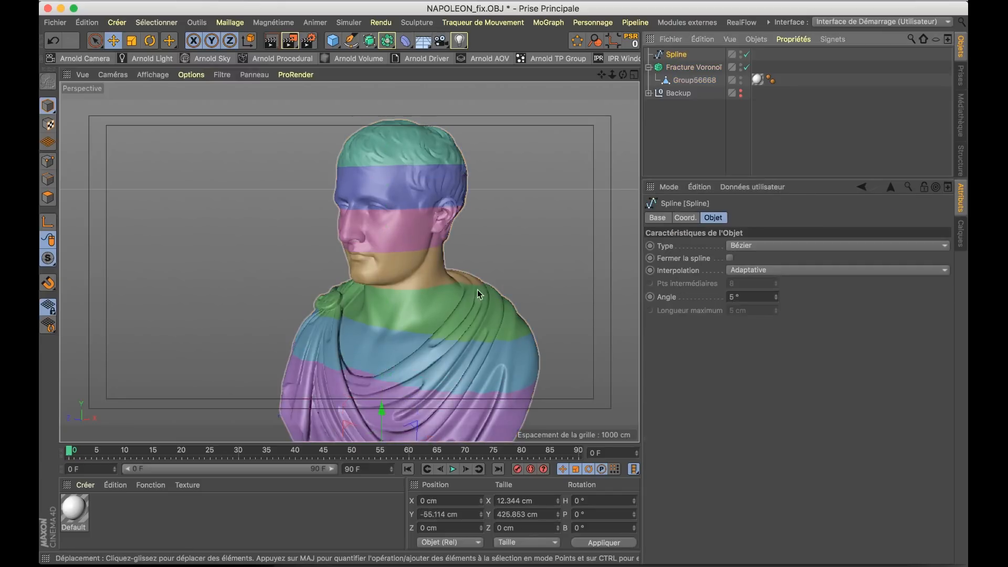
# Rotate the spline to a bank angle of about -14.7° so the cuts tilt across the bust
pyautogui.scroll(-5, 477, 288)
pyautogui.press('r')
pyautogui.keyDown('alt'); pyautogui.moveTo(436, 348); pyautogui.dragTo(391, 371); pyautogui.keyUp('alt')
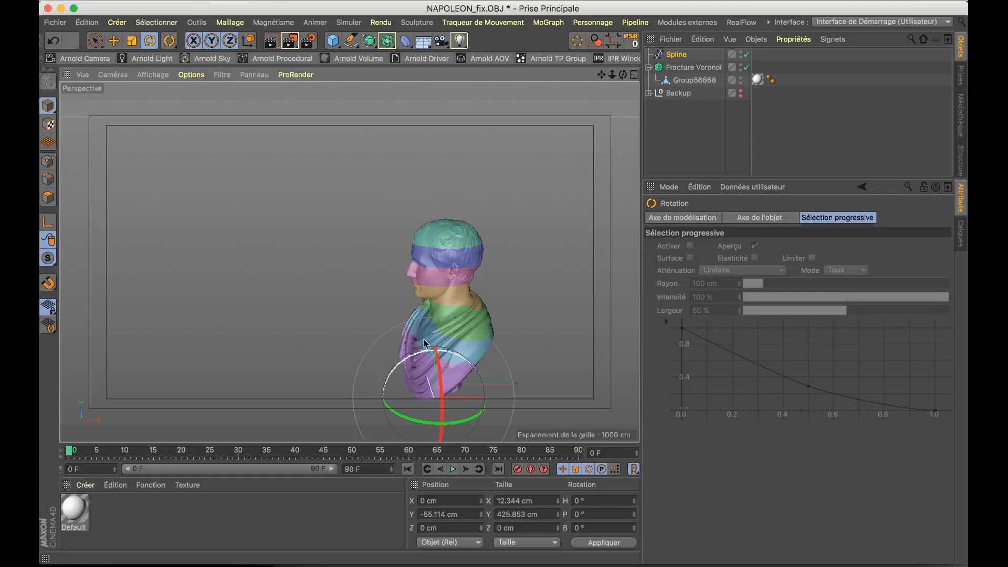
pyautogui.moveTo(407, 365); pyautogui.dragTo(396, 368)
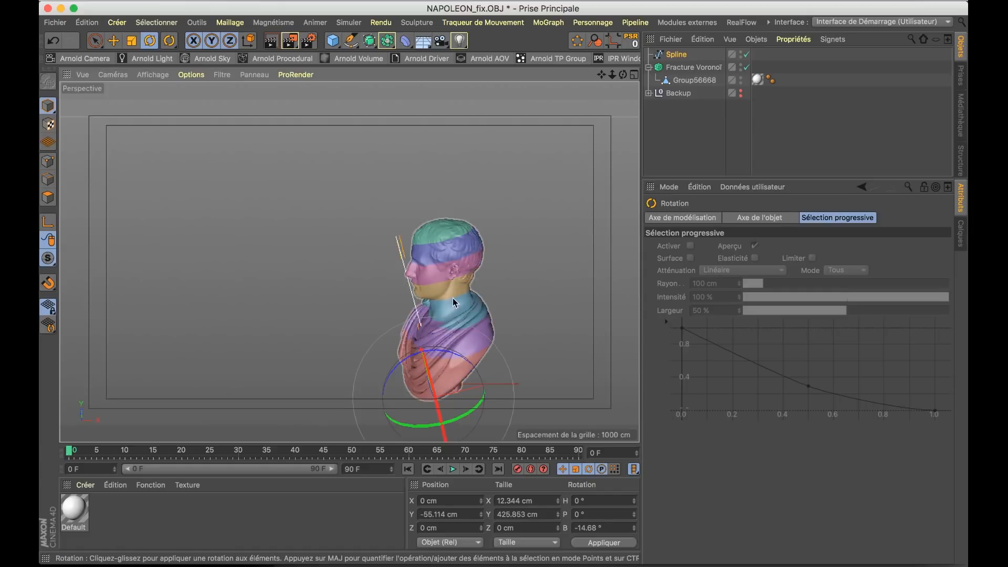
pyautogui.scroll(4, 464, 302)
pyautogui.keyDown('alt'); pyautogui.moveTo(475, 273); pyautogui.dragTo(458, 315); pyautogui.keyUp('alt')
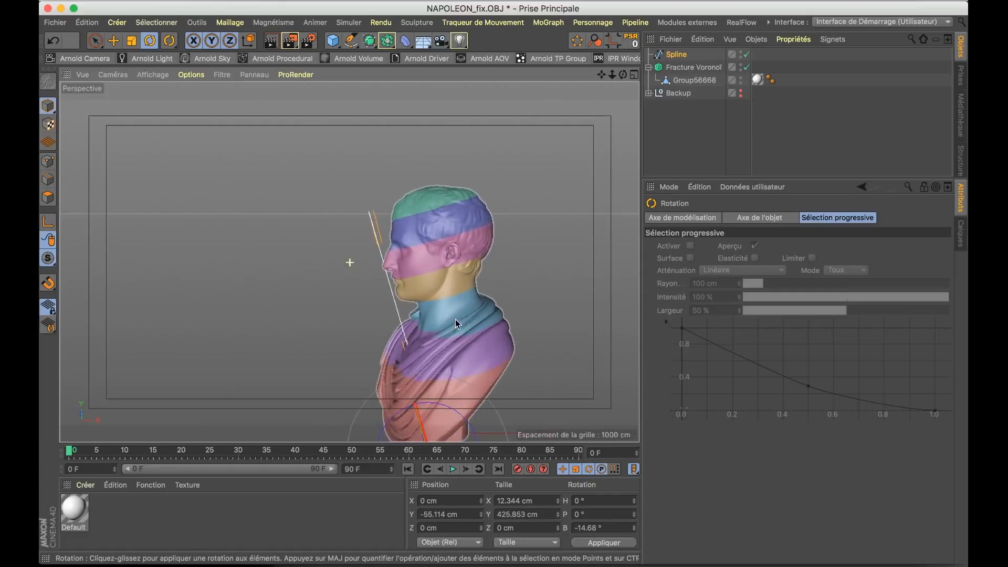
# Shift the spline down along its own axis to about X 5 cm, Y -74 cm, and compare the slices with the reference poster
pyautogui.keyDown('alt'); pyautogui.moveTo(455, 322); pyautogui.dragTo(455, 274, button='middle'); pyautogui.keyUp('alt')
pyautogui.scroll(-1, 455, 274)
pyautogui.press('e')
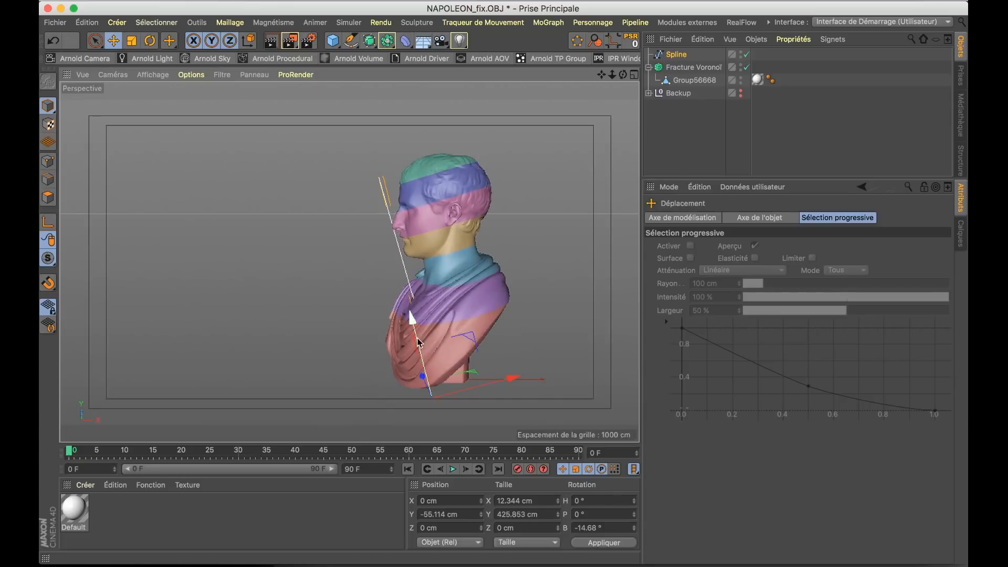
pyautogui.moveTo(415, 329)
pyautogui.mouseDown()
pyautogui.moveTo(417, 343)
pyautogui.moveTo(412, 324)
pyautogui.mouseUp()
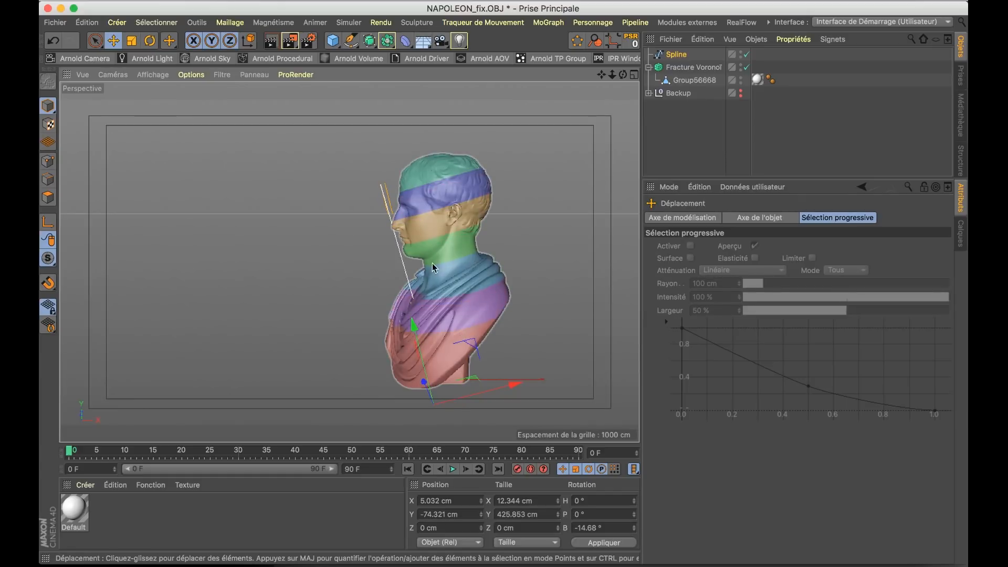
pyautogui.keyDown('alt'); pyautogui.moveTo(420, 231); pyautogui.dragTo(521, 255); pyautogui.keyUp('alt')
pyautogui.click(702, 130)
pyautogui.press('super+Tab')
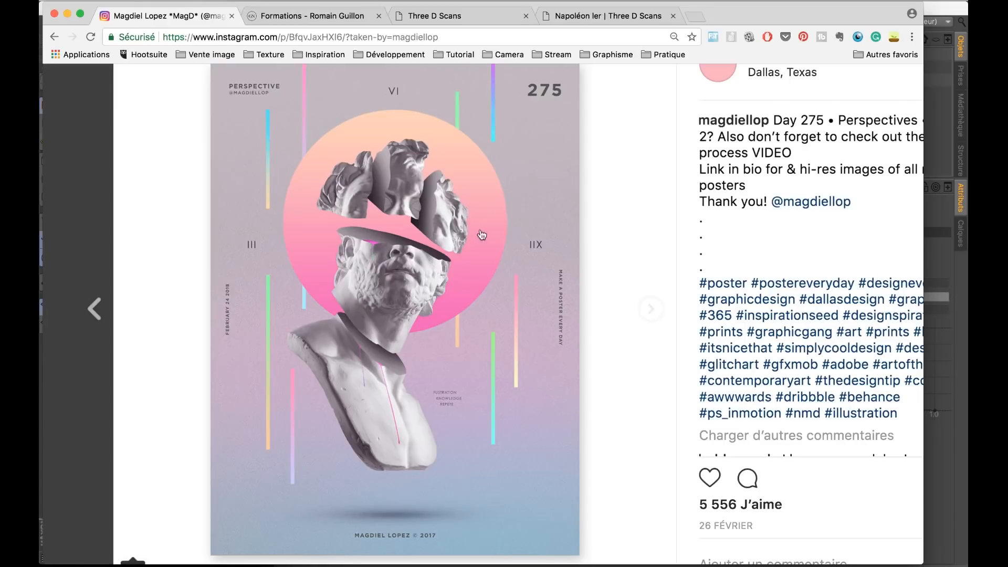
pyautogui.press('super+Tab')
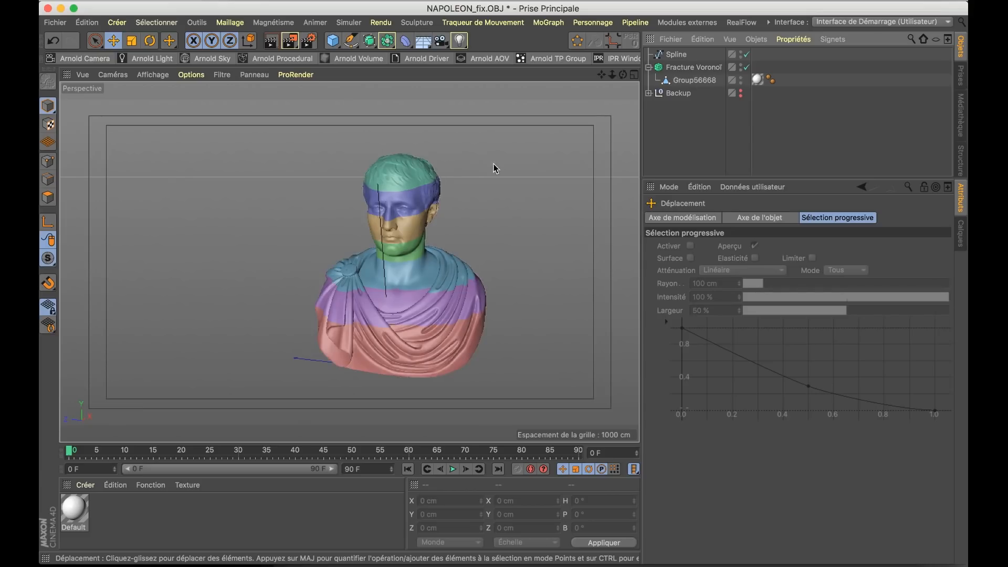
# Add a cube over the head at about X 20 cm, Y 624 cm, and enlarge it to about 314 × 200 × 327 cm
pyautogui.click(332, 40)
pyautogui.moveTo(393, 315); pyautogui.dragTo(443, 179)
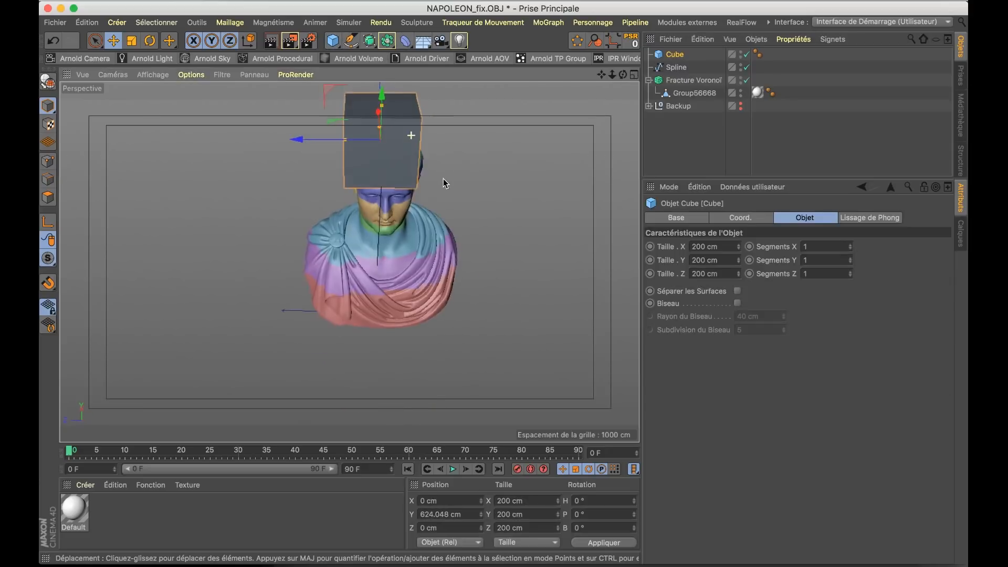
pyautogui.moveTo(346, 139); pyautogui.dragTo(397, 298)
pyautogui.moveTo(458, 278)
pyautogui.mouseDown()
pyautogui.moveTo(480, 286)
pyautogui.moveTo(470, 287)
pyautogui.mouseUp()
pyautogui.keyDown('alt'); pyautogui.moveTo(388, 309); pyautogui.dragTo(579, 300); pyautogui.keyUp('alt')
pyautogui.keyDown('alt'); pyautogui.moveTo(318, 289); pyautogui.dragTo(390, 313); pyautogui.keyUp('alt')
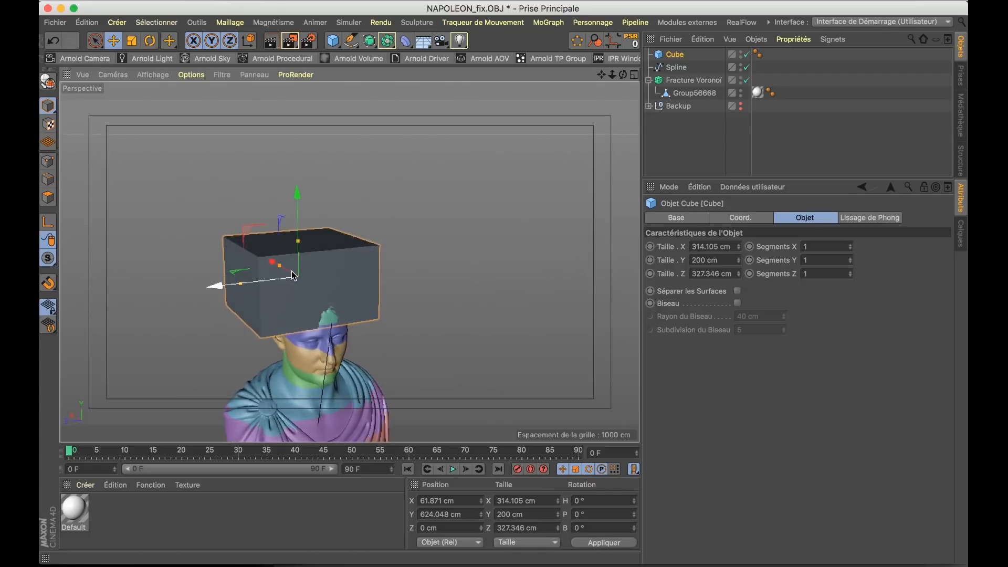
pyautogui.moveTo(286, 270); pyautogui.dragTo(291, 274)
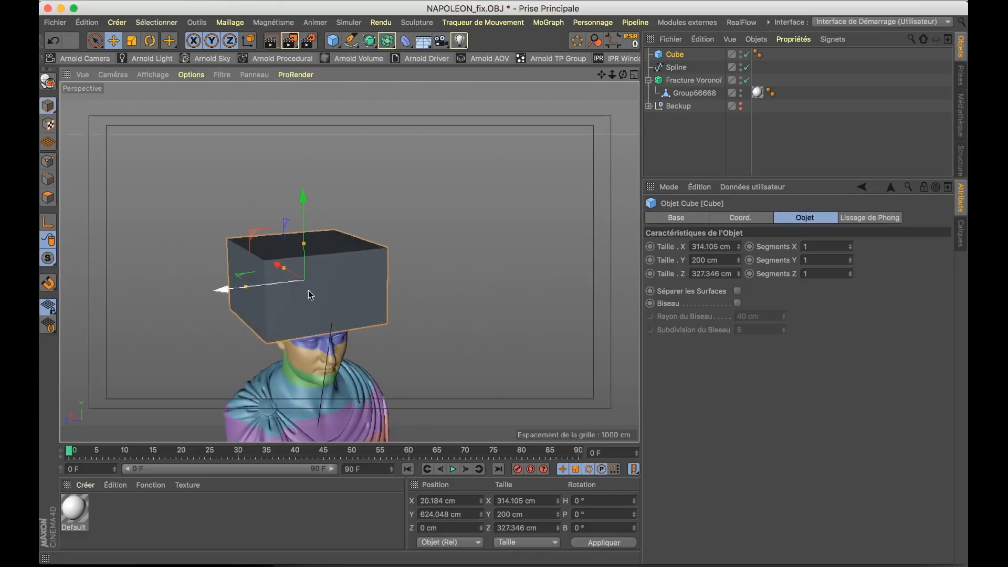
pyautogui.click(399, 560)
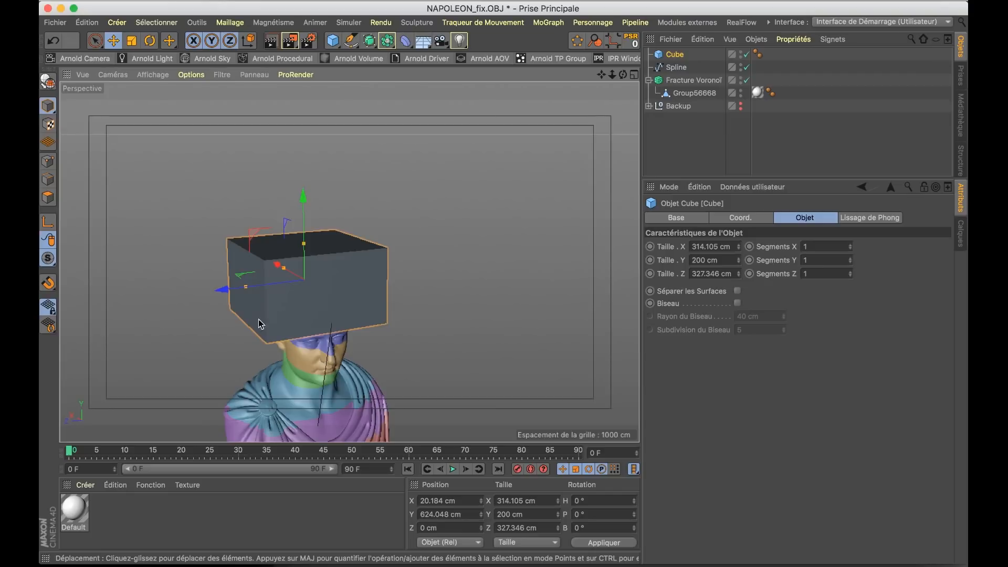
pyautogui.keyDown('alt'); pyautogui.moveTo(226, 252); pyautogui.dragTo(213, 288); pyautogui.keyUp('alt')
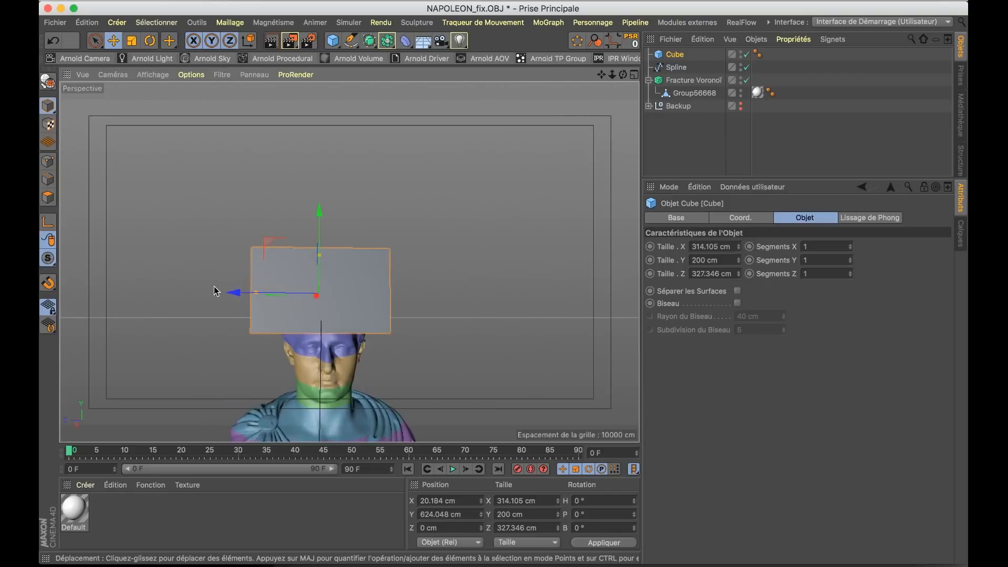
pyautogui.moveTo(323, 227); pyautogui.dragTo(325, 245)
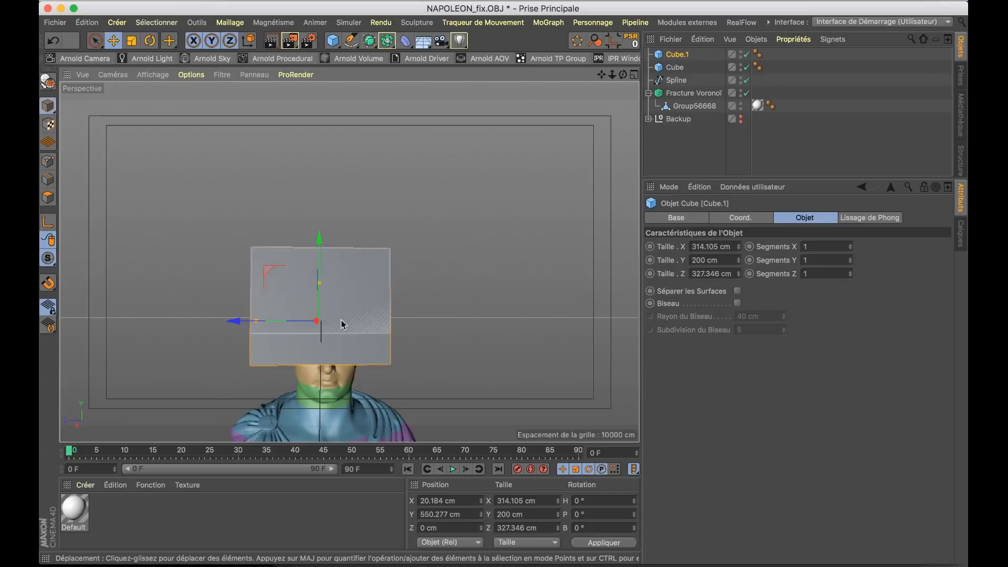
pyautogui.moveTo(342, 322); pyautogui.dragTo(329, 323)
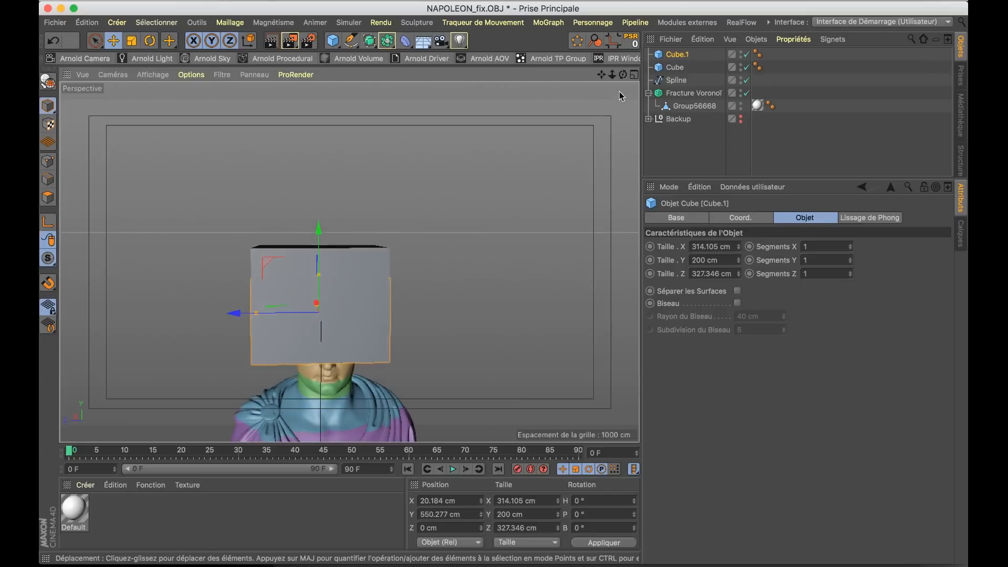
pyautogui.press('Delete')
# Divide the cube into 3 segments along Z, keeping 1 along Y, and display mesh lines over the shading
pyautogui.click(677, 58)
pyautogui.keyDown('alt'); pyautogui.moveTo(335, 257); pyautogui.dragTo(421, 277); pyautogui.keyUp('alt')
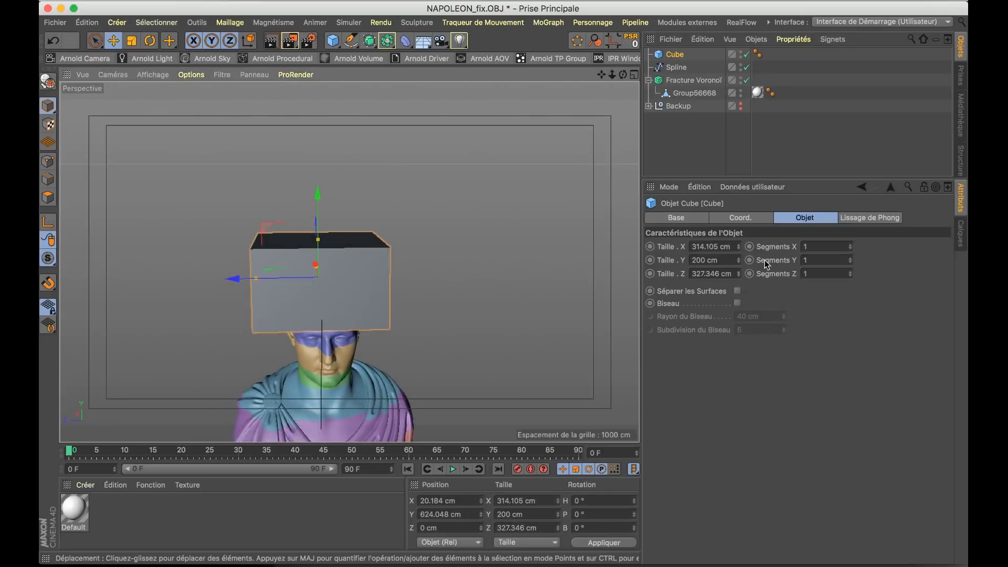
pyautogui.click(850, 258)
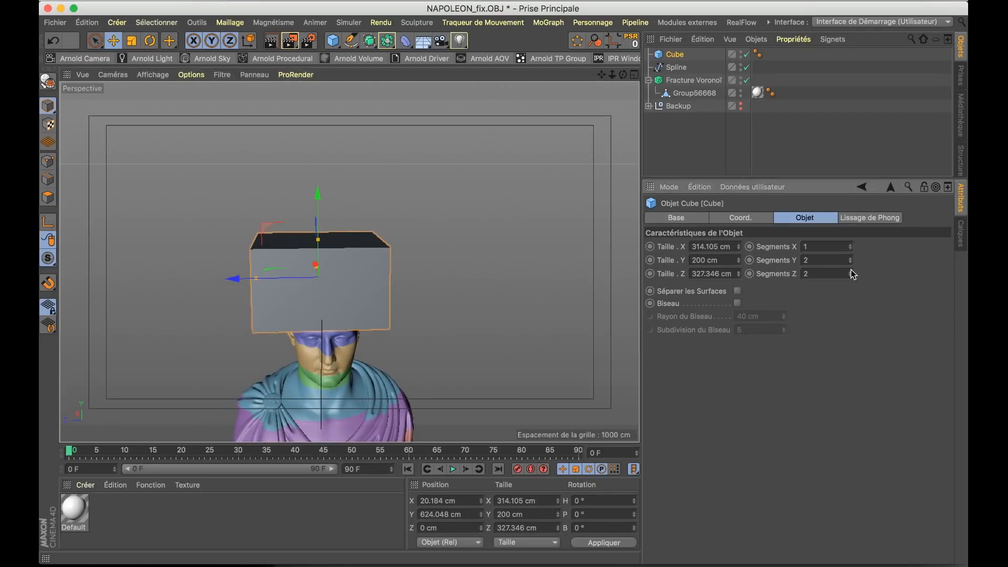
pyautogui.press('n')
pyautogui.press('b')
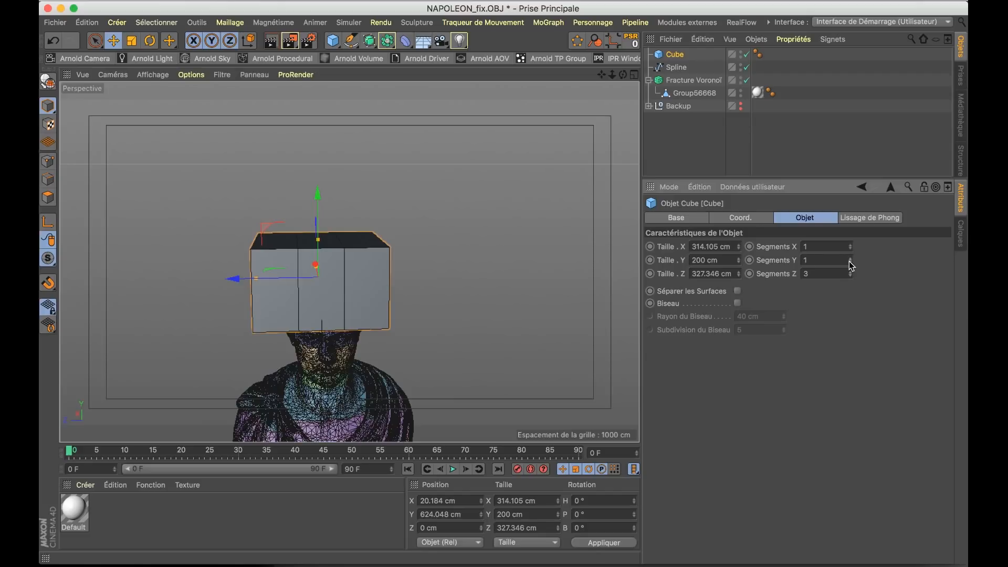
# Add the cube as a source of the Voronoi Fracture, and inspect the new cuts around the head
pyautogui.click(694, 81)
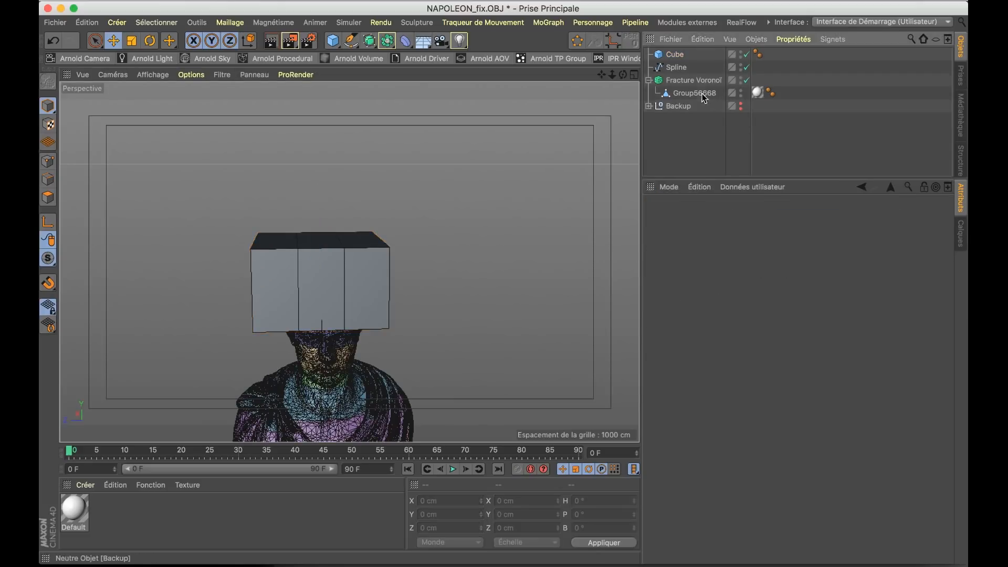
pyautogui.moveTo(784, 362); pyautogui.dragTo(735, 347)
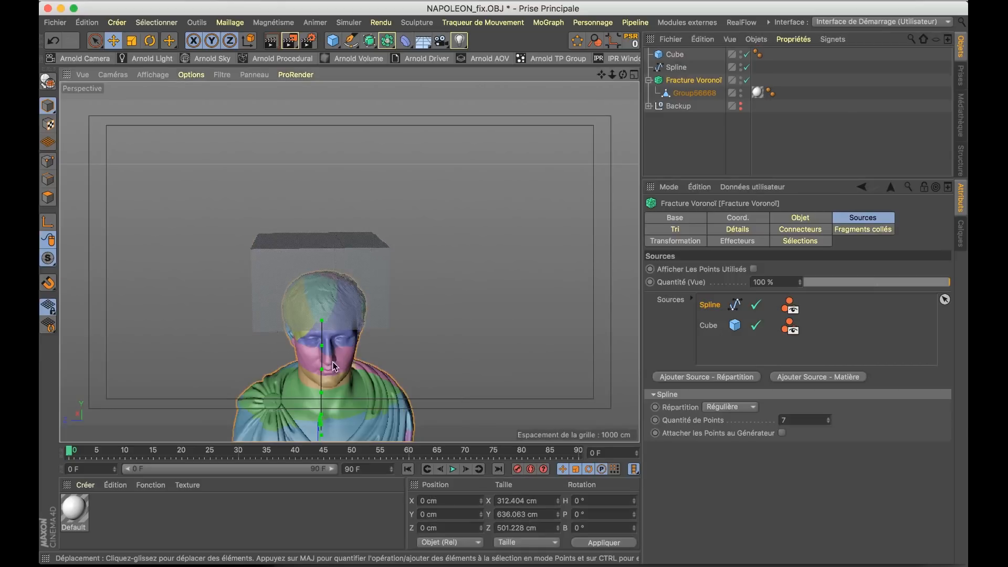
pyautogui.keyDown('alt'); pyautogui.moveTo(357, 361); pyautogui.dragTo(322, 338); pyautogui.keyUp('alt')
pyautogui.keyDown('alt'); pyautogui.moveTo(322, 338); pyautogui.dragTo(371, 325, button='right'); pyautogui.keyUp('alt')
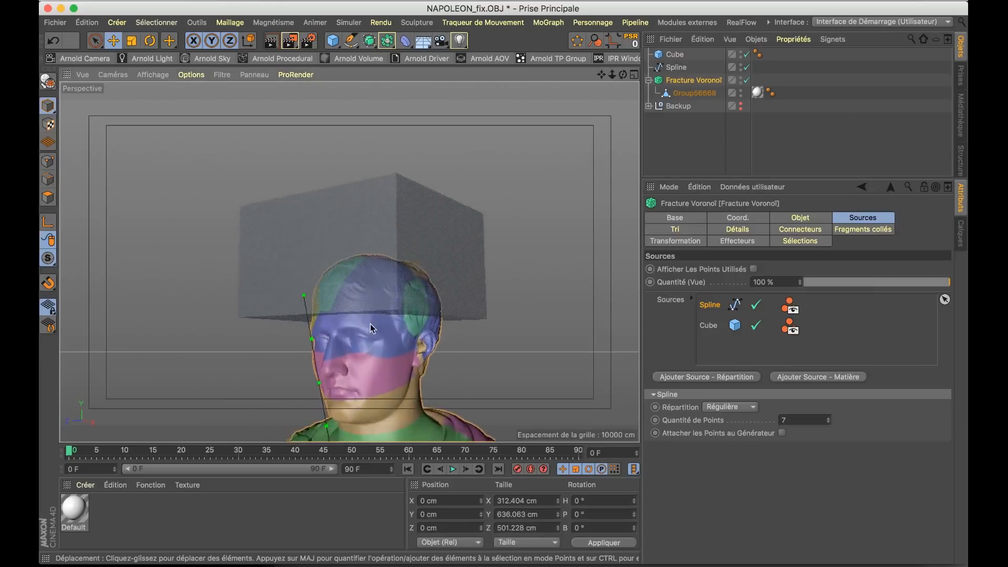
pyautogui.keyDown('alt'); pyautogui.moveTo(371, 326); pyautogui.dragTo(461, 345); pyautogui.keyUp('alt')
pyautogui.keyDown('alt'); pyautogui.moveTo(463, 282); pyautogui.dragTo(338, 345); pyautogui.keyUp('alt')
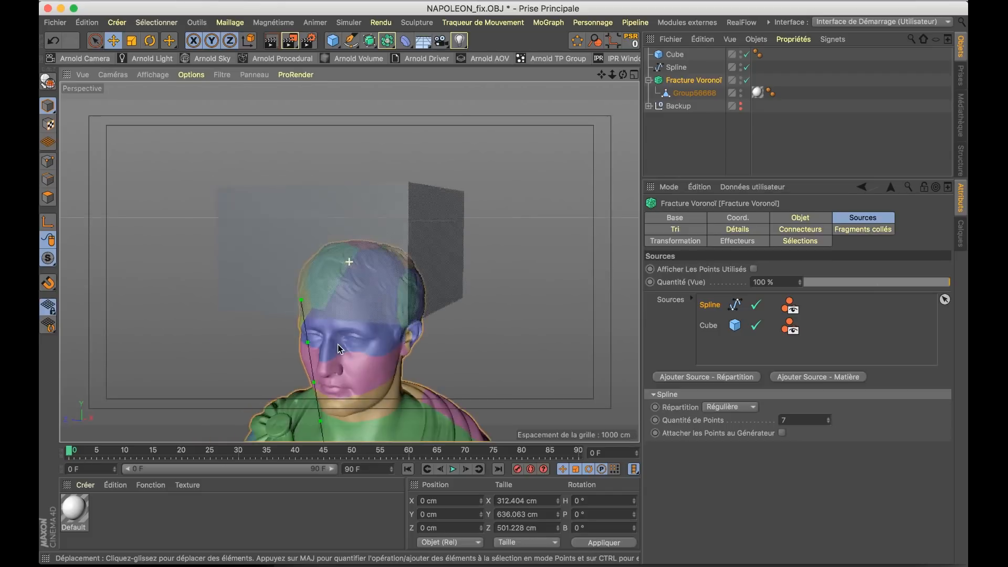
pyautogui.keyDown('alt'); pyautogui.moveTo(338, 345); pyautogui.dragTo(370, 271, button='right'); pyautogui.keyUp('alt')
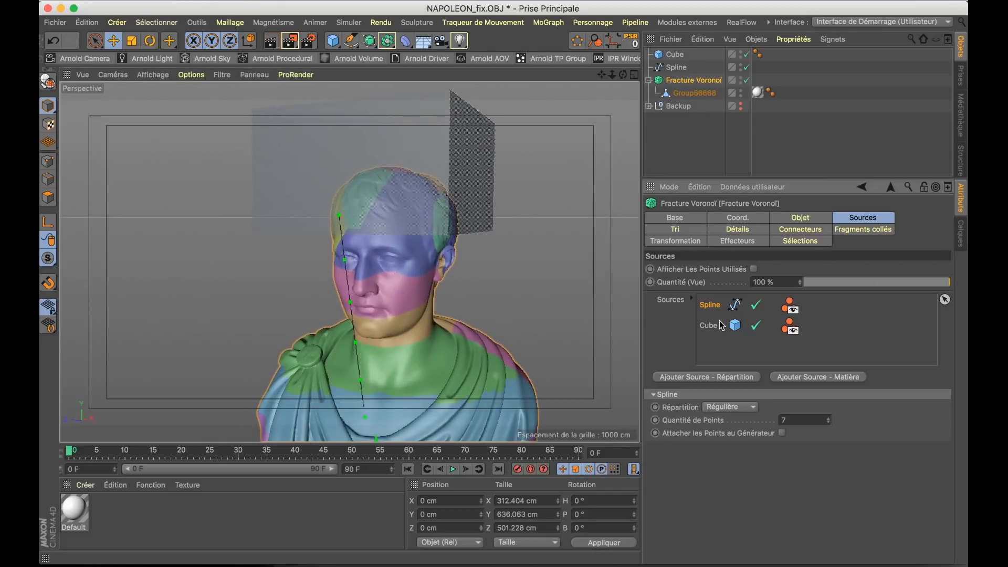
# Try Surface and Volume as the cube source's creation method, and set it to Centre des Arêtes
pyautogui.click(709, 325)
pyautogui.click(770, 407)
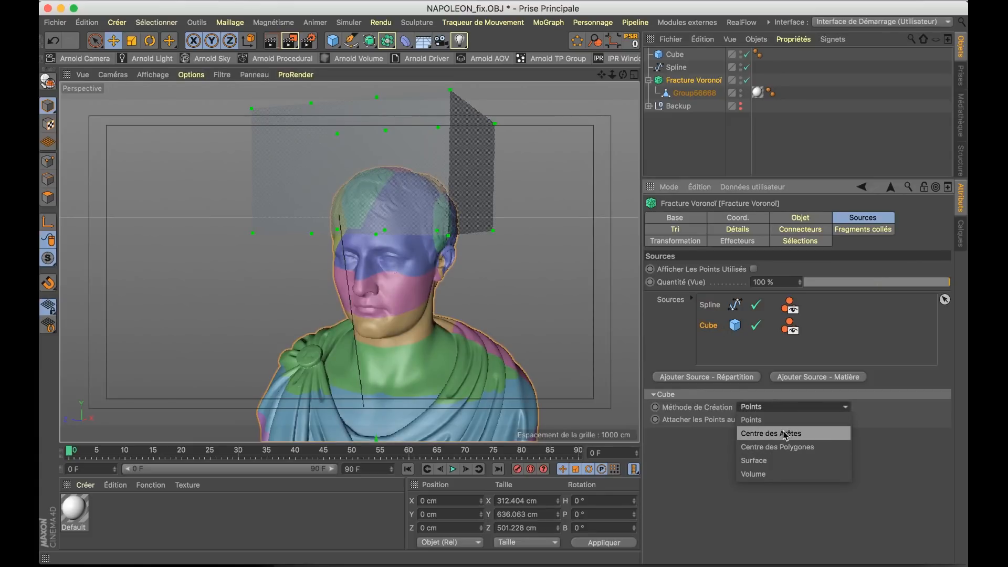
pyautogui.click(789, 461)
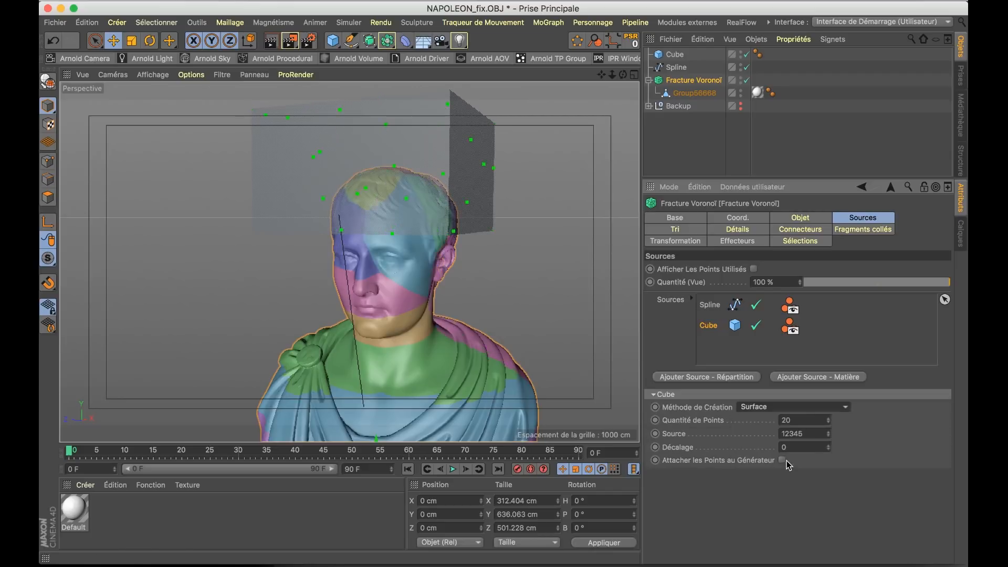
pyautogui.keyDown('alt'); pyautogui.moveTo(385, 243); pyautogui.dragTo(448, 276); pyautogui.keyUp('alt')
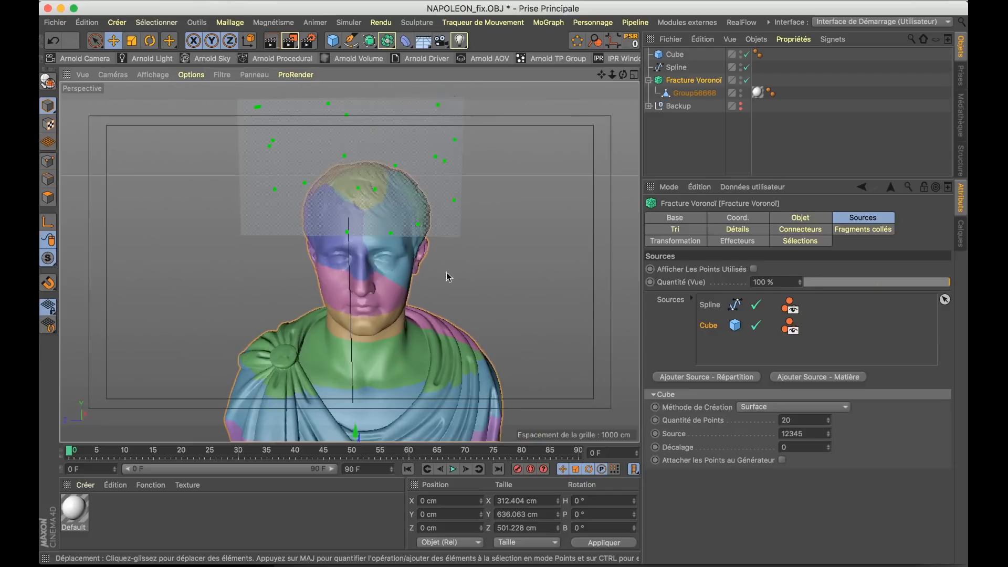
pyautogui.click(815, 408)
pyautogui.click(793, 469)
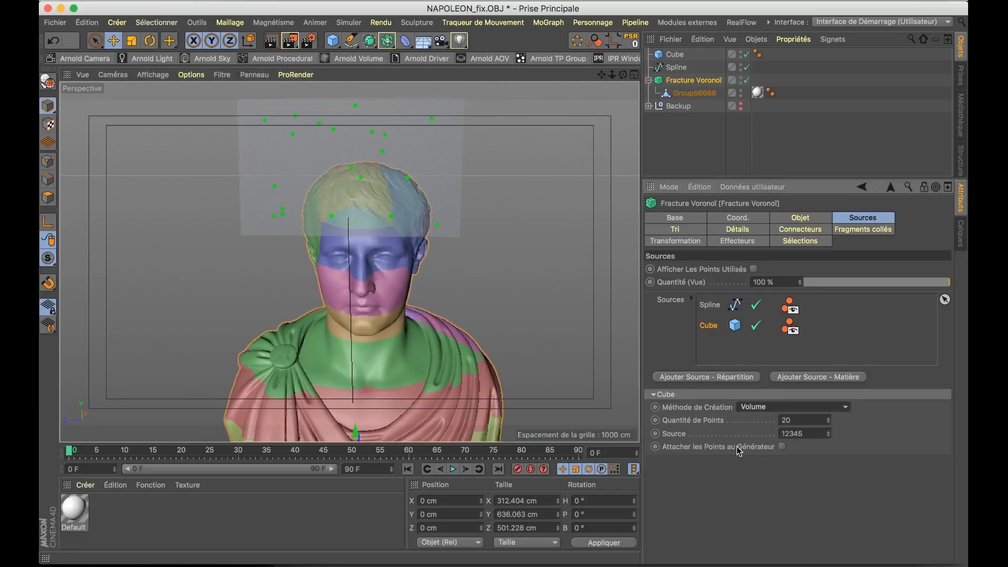
pyautogui.click(810, 408)
pyautogui.click(799, 434)
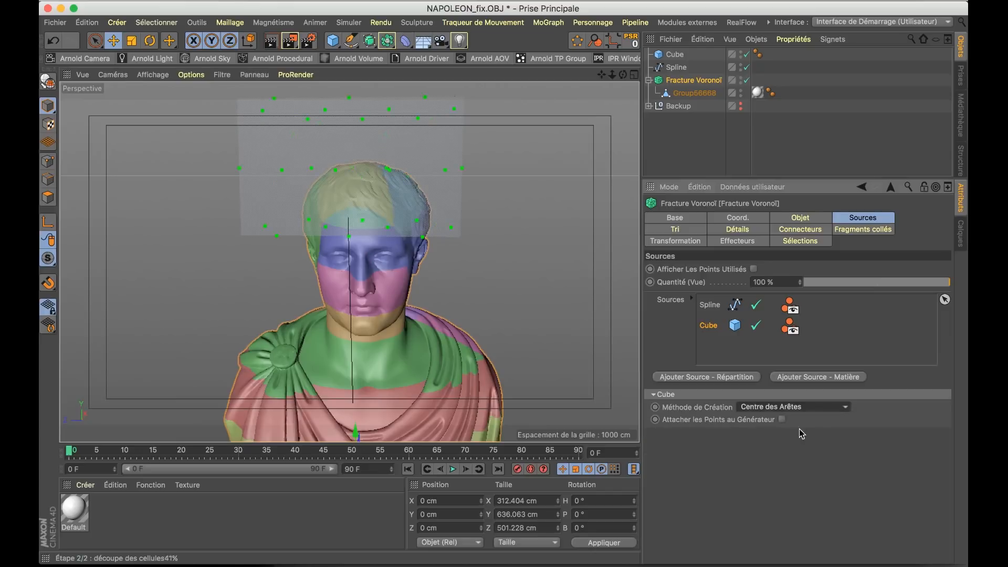
pyautogui.keyDown('alt'); pyautogui.moveTo(349, 231); pyautogui.dragTo(324, 188); pyautogui.keyUp('alt')
pyautogui.keyDown('alt'); pyautogui.moveTo(381, 226); pyautogui.dragTo(389, 289); pyautogui.keyUp('alt')
# Raise the cube to about Y 663 cm, and check the head cuts on the reference poster
pyautogui.click(389, 289)
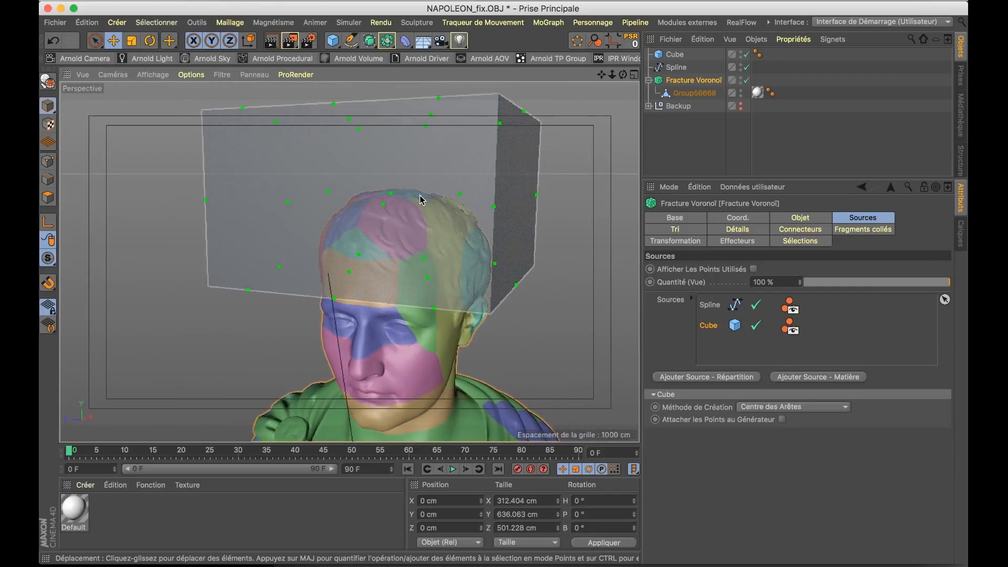
pyautogui.moveTo(389, 160); pyautogui.dragTo(389, 132)
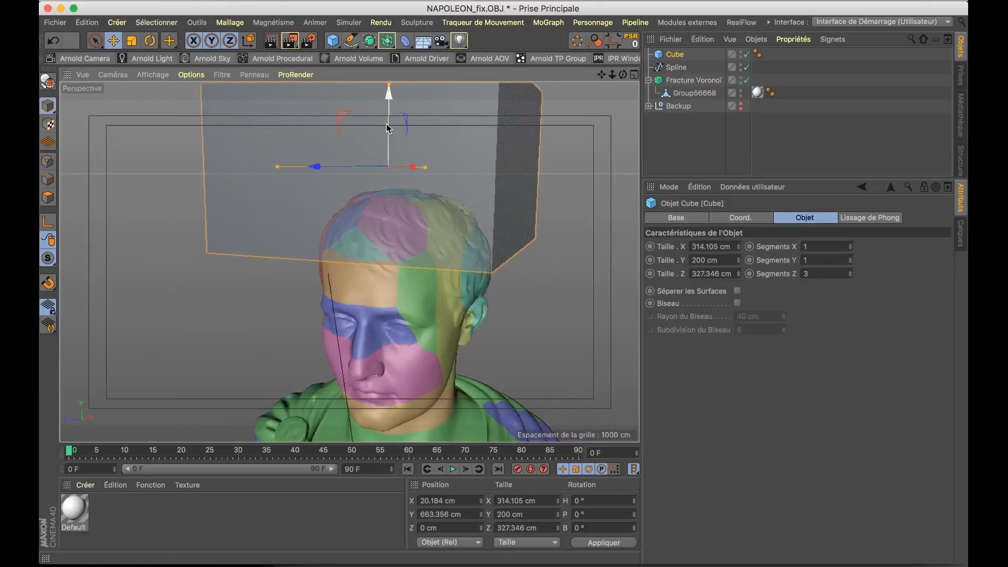
pyautogui.keyDown('alt'); pyautogui.moveTo(377, 209); pyautogui.dragTo(405, 174); pyautogui.keyUp('alt')
pyautogui.press('super+Tab')
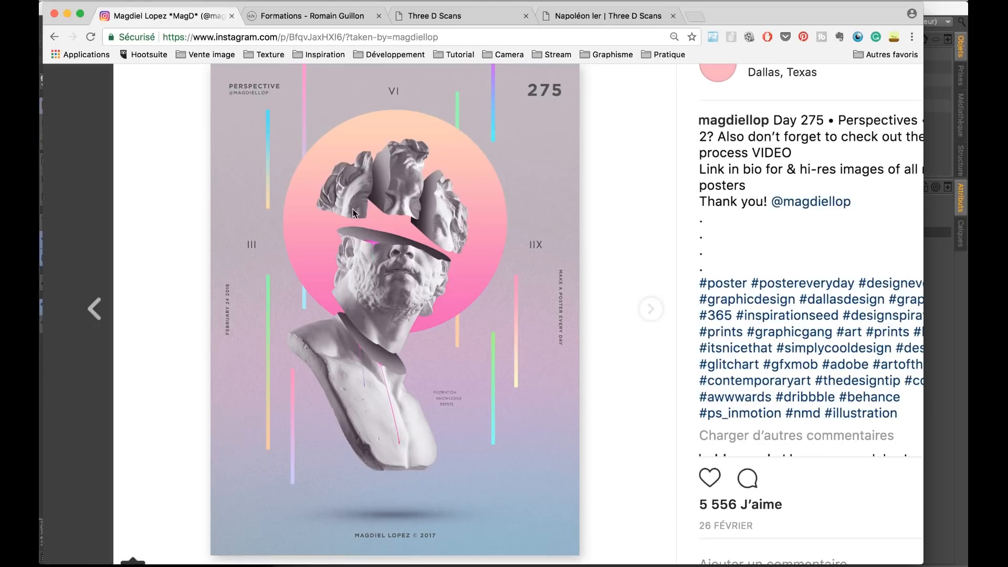
pyautogui.press('super+Tab')
# Scale the cube along Z down to about 18.5 cm, and inspect the resulting head cuts
pyautogui.moveTo(423, 221)
pyautogui.keyDown('alt'); pyautogui.mouseDown()
pyautogui.moveTo(399, 214)
pyautogui.moveTo(416, 238)
pyautogui.mouseUp(); pyautogui.keyUp('alt')
pyautogui.press('t')
pyautogui.moveTo(212, 174); pyautogui.dragTo(337, 175)
pyautogui.press('e')
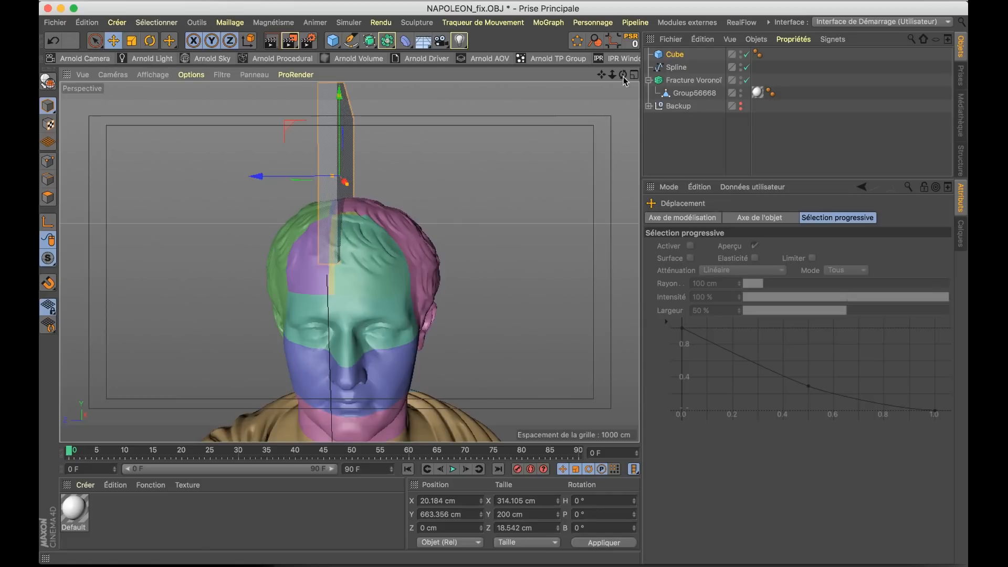
pyautogui.scroll(-2, 337, 260)
pyautogui.keyDown('alt'); pyautogui.moveTo(338, 260); pyautogui.dragTo(254, 275); pyautogui.keyUp('alt')
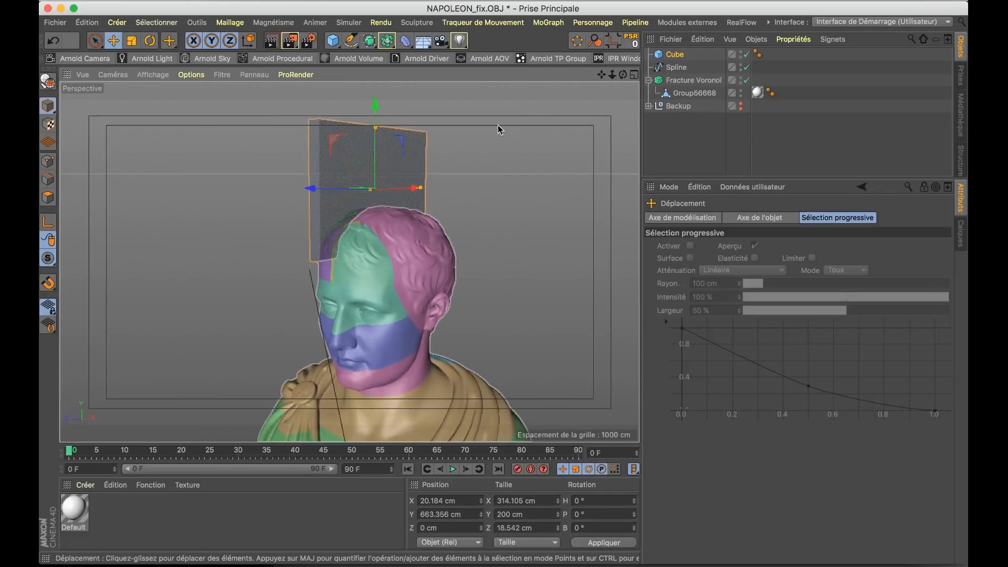
# Draw a horizontal two-point Bézier spline about 333 cm long across the head in the front view, and return to the perspective view
pyautogui.click(635, 74)
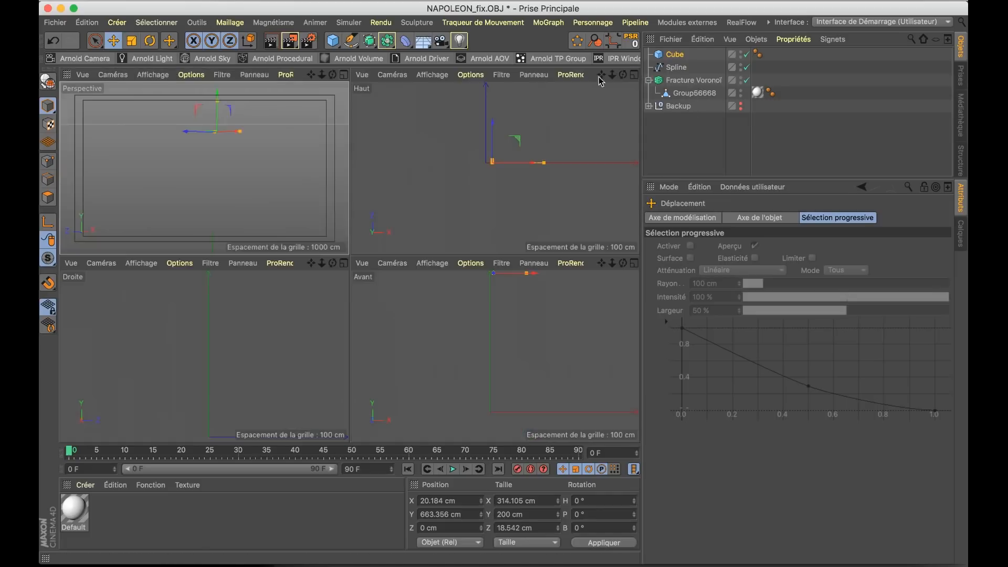
pyautogui.click(352, 40)
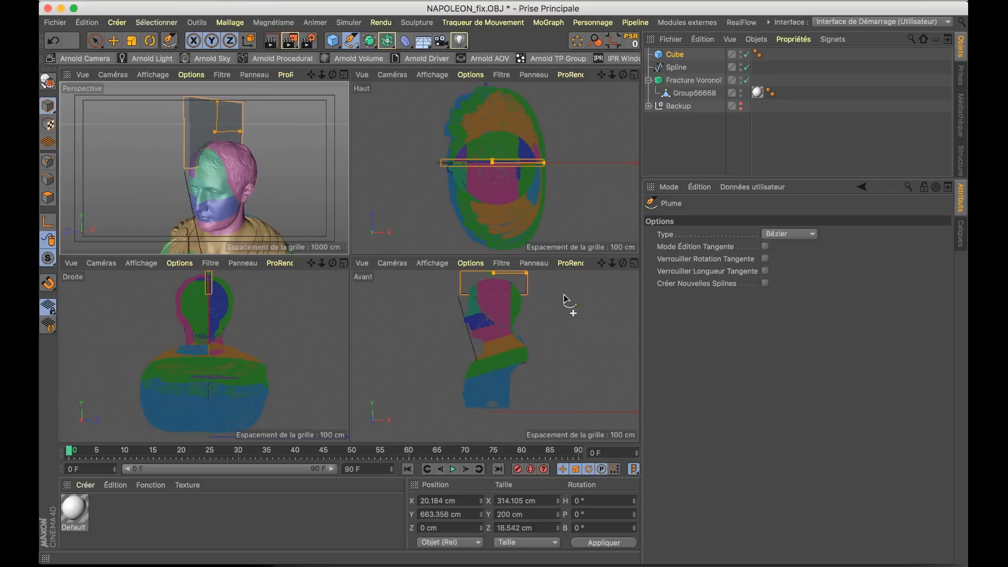
pyautogui.click(465, 311)
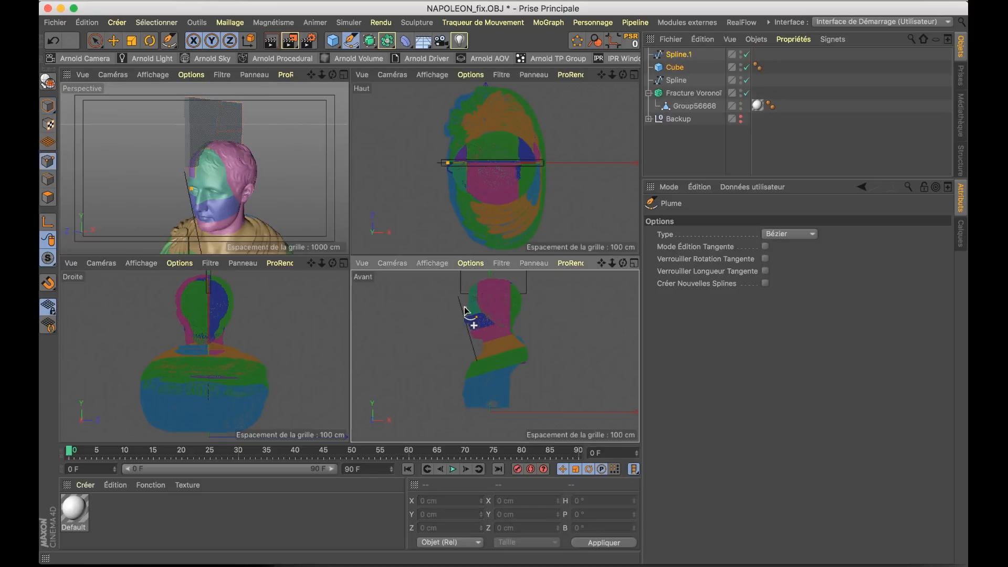
pyautogui.click(534, 310)
pyautogui.click(345, 75)
pyautogui.press('e')
# Replace the cube with the new horizontal spline as a source of the Voronoi Fracture, and inspect the resulting cuts around the bust
pyautogui.click(670, 56)
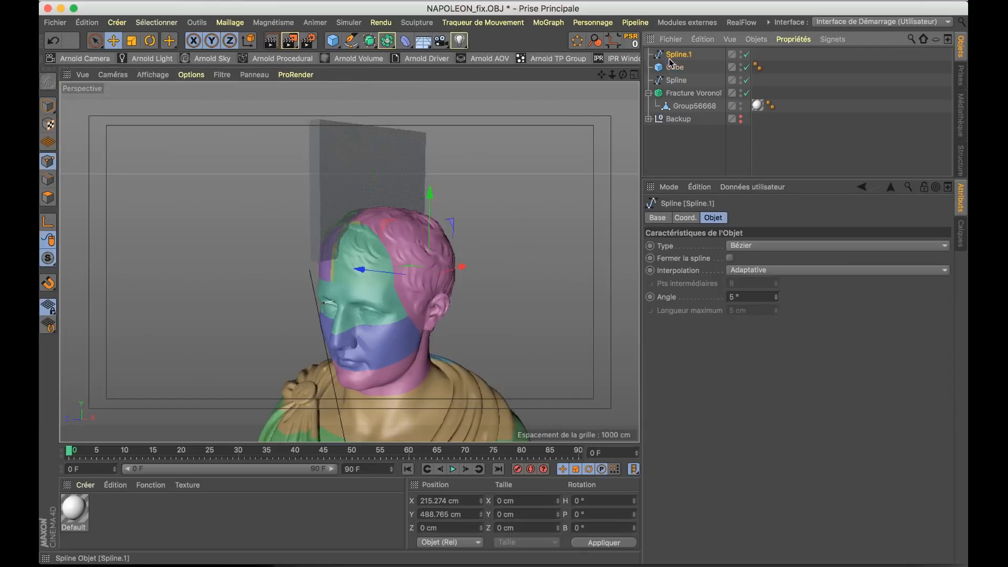
pyautogui.moveTo(433, 265)
pyautogui.keyDown('alt'); pyautogui.mouseDown()
pyautogui.moveTo(486, 260)
pyautogui.moveTo(452, 270)
pyautogui.mouseUp(); pyautogui.keyUp('alt')
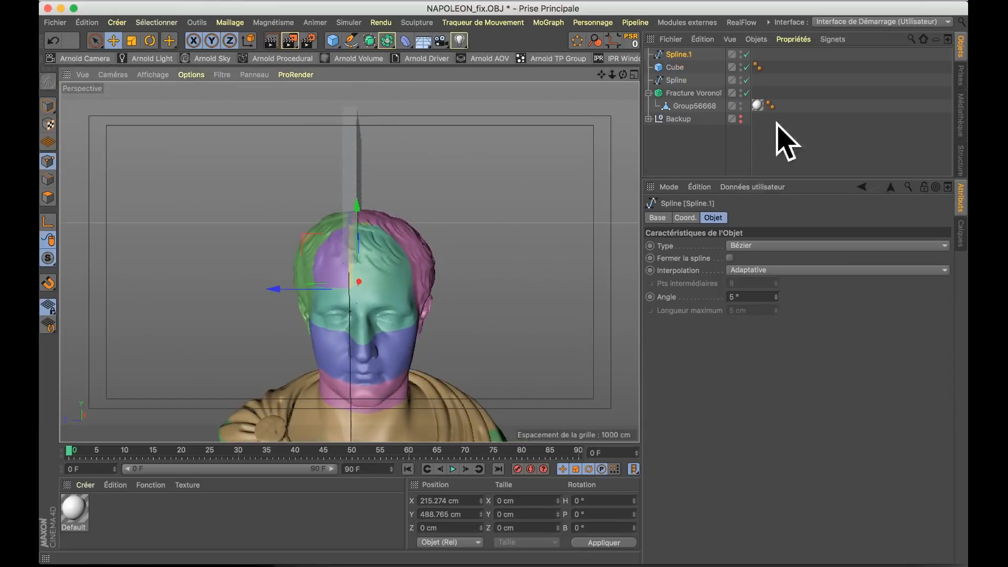
pyautogui.click(693, 93)
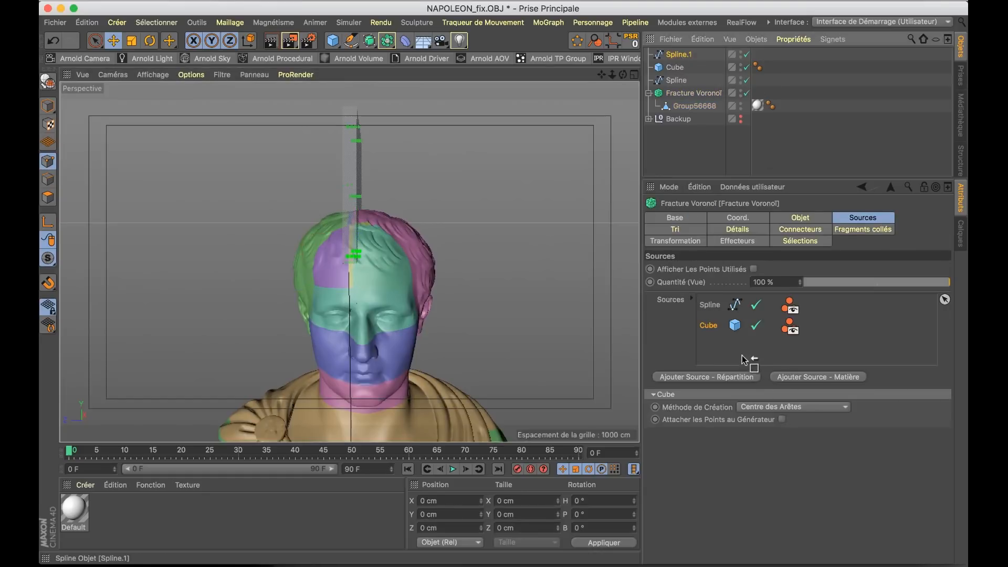
pyautogui.moveTo(742, 355); pyautogui.dragTo(717, 333)
pyautogui.click(711, 327)
pyautogui.press('Delete')
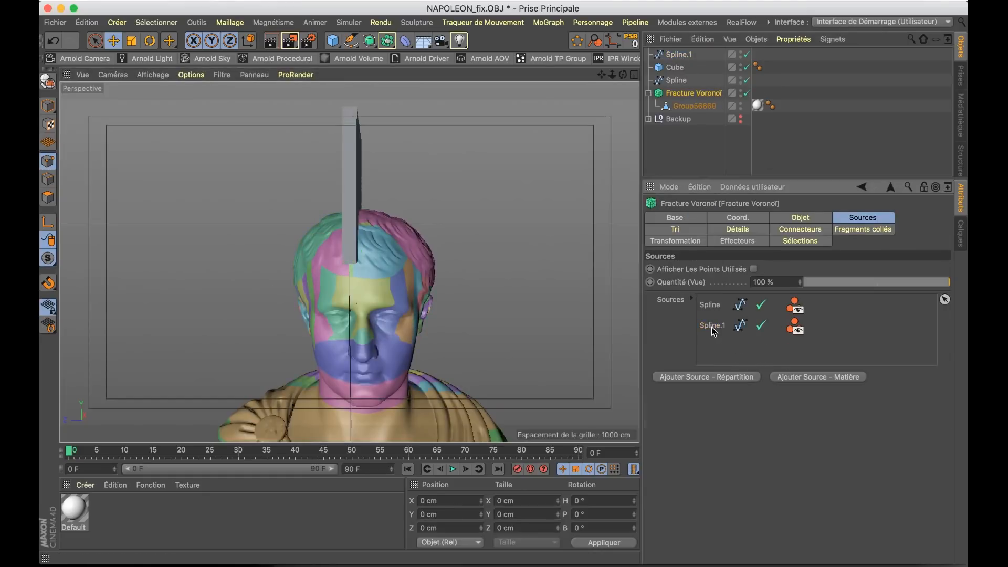
pyautogui.keyDown('alt'); pyautogui.moveTo(525, 304); pyautogui.dragTo(252, 299); pyautogui.keyUp('alt')
pyautogui.scroll(-5, 367, 302)
pyautogui.scroll(4, 368, 317)
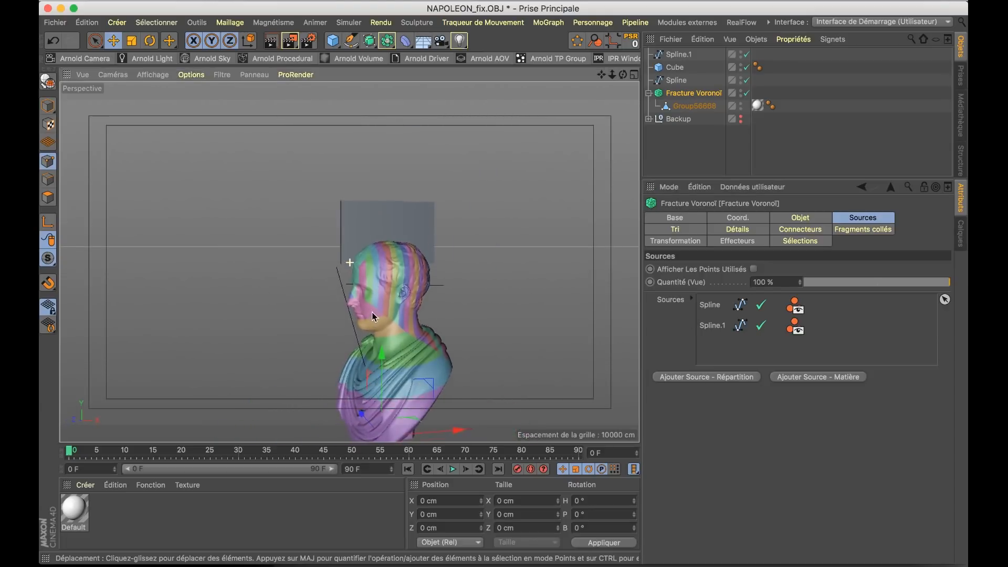
# Delete the cube object from the scene
pyautogui.click(680, 56)
pyautogui.click(676, 68)
pyautogui.press('Delete')
# Raise the horizontal spline as a whole object to about Y 84 cm, and check the head pieces on the reference poster
pyautogui.click(676, 58)
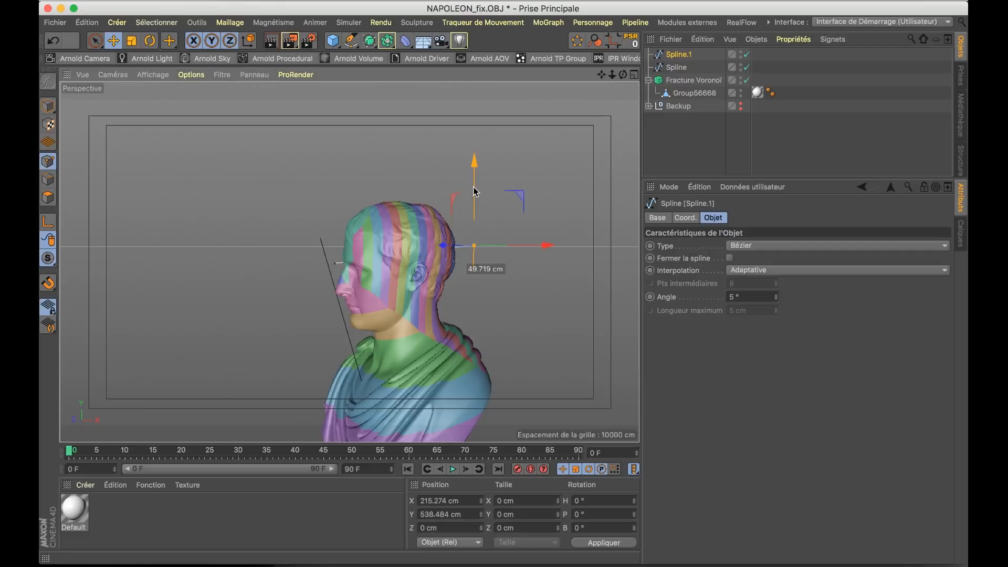
pyautogui.moveTo(474, 192); pyautogui.dragTo(474, 193)
pyautogui.press('super+z')
pyautogui.click(48, 163)
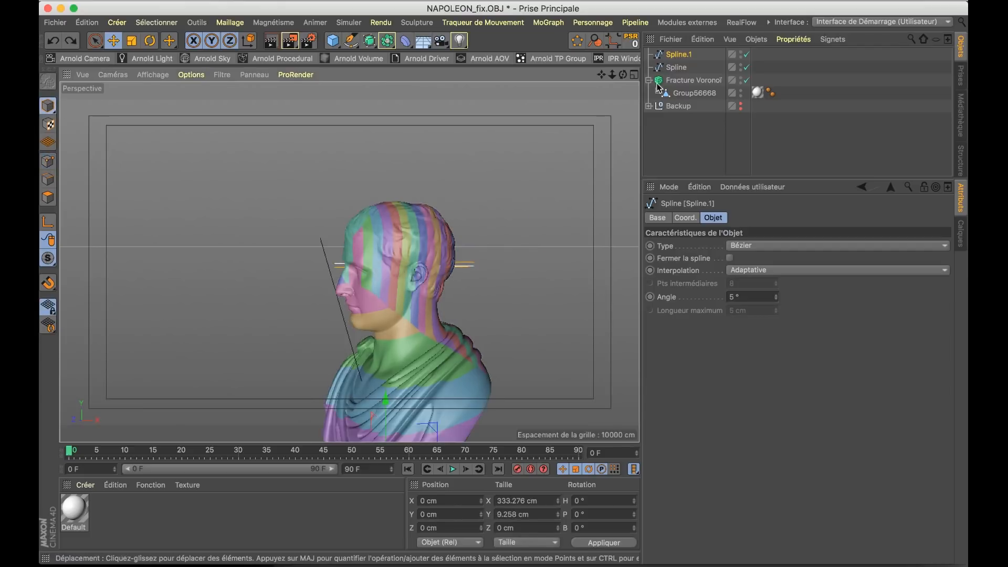
pyautogui.moveTo(385, 395); pyautogui.dragTo(387, 360)
pyautogui.keyDown('alt'); pyautogui.moveTo(382, 273); pyautogui.dragTo(505, 268); pyautogui.keyUp('alt')
pyautogui.scroll(-4, 339, 333)
pyautogui.press('super+Tab')
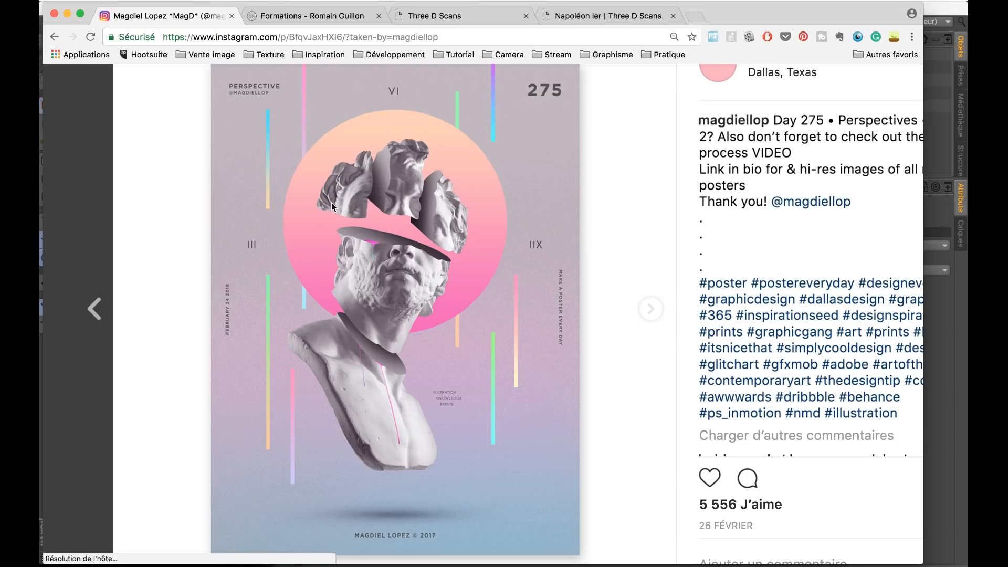
pyautogui.press('super+Tab')
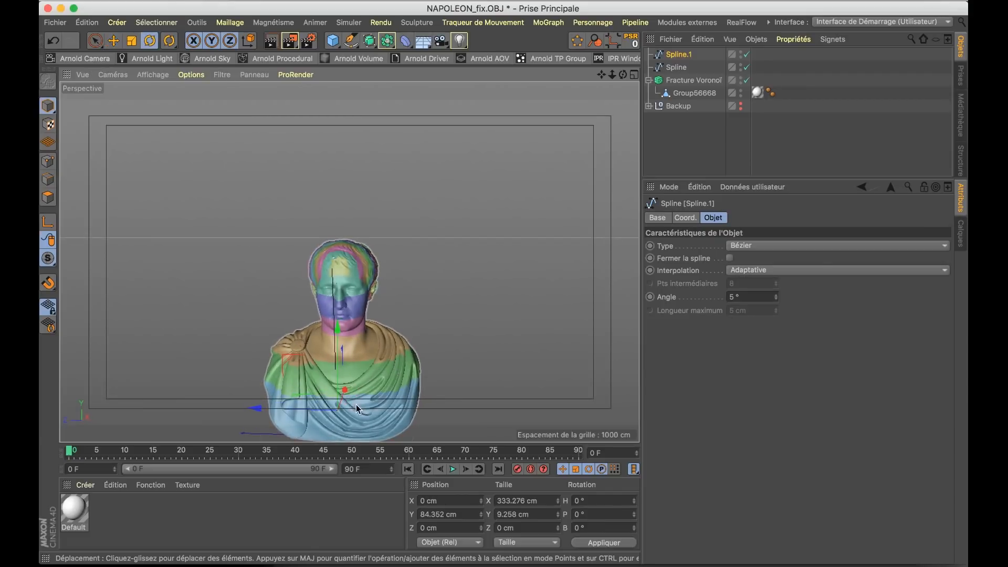
# Rotate the horizontal spline to H -90°, move it to about X -70, Y 74, Z -6 cm, and compare with the reference poster
pyautogui.press('r')
pyautogui.moveTo(353, 423); pyautogui.dragTo(285, 415)
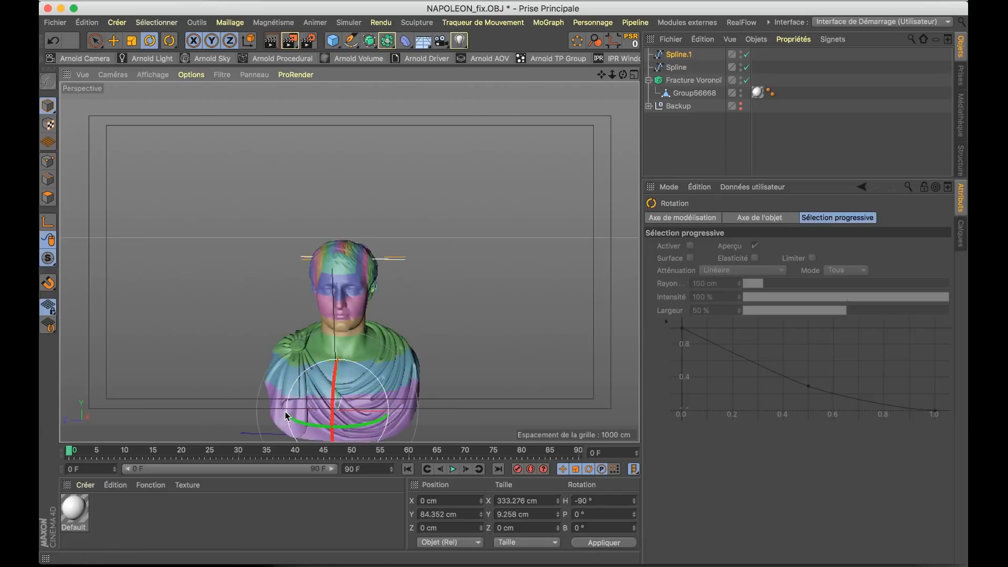
pyautogui.press('e')
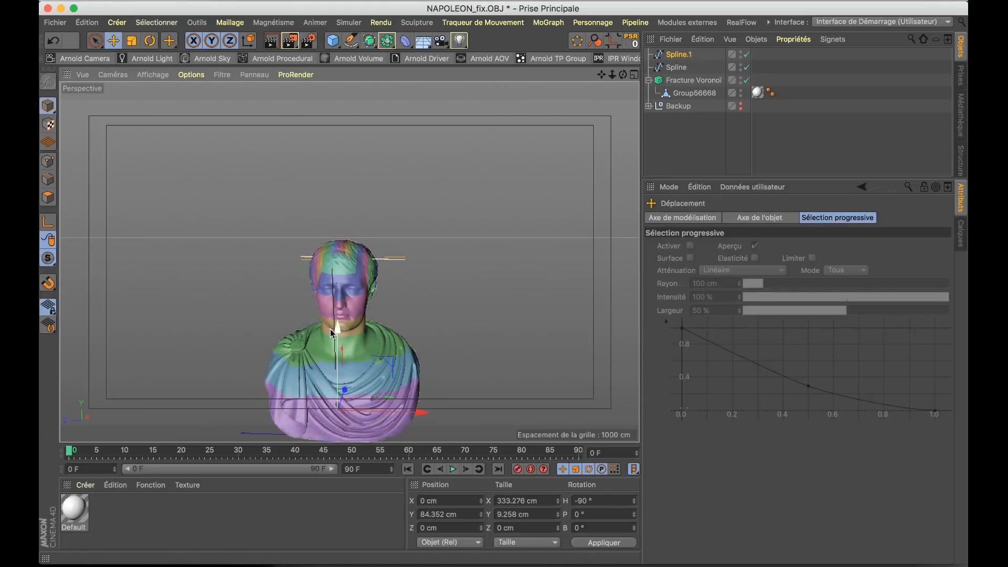
pyautogui.moveTo(338, 336); pyautogui.dragTo(337, 342)
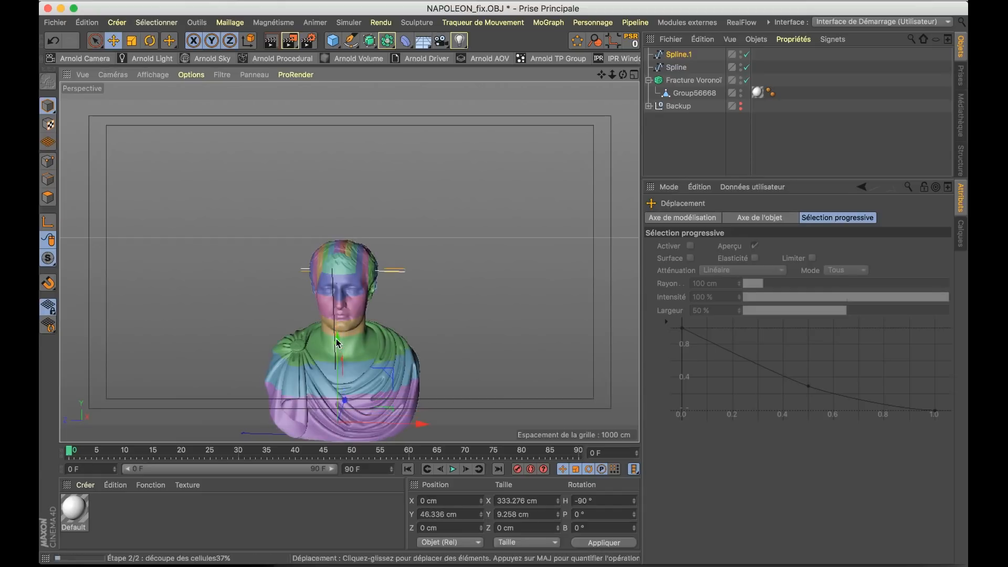
pyautogui.moveTo(344, 402); pyautogui.dragTo(349, 406)
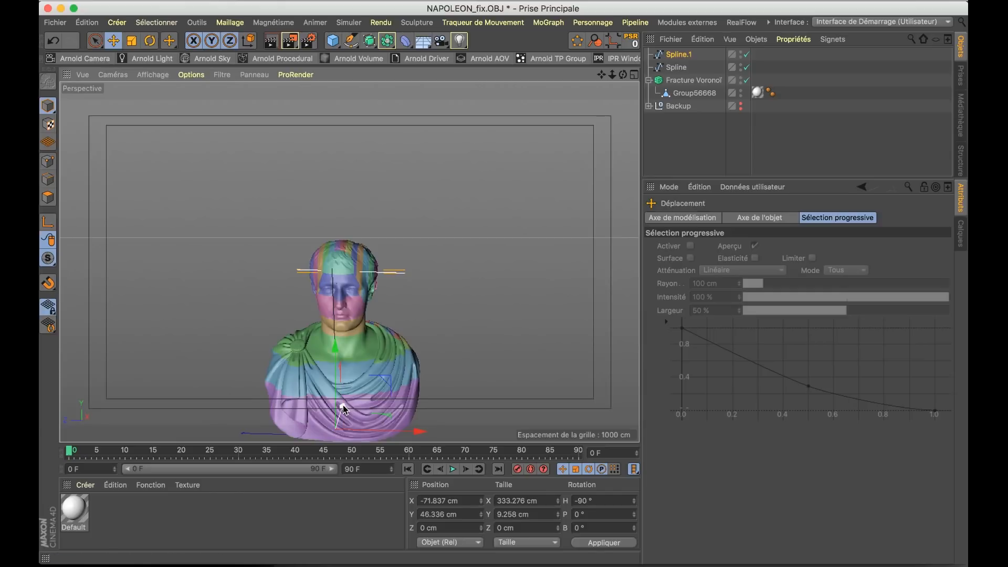
pyautogui.moveTo(337, 365); pyautogui.dragTo(339, 354)
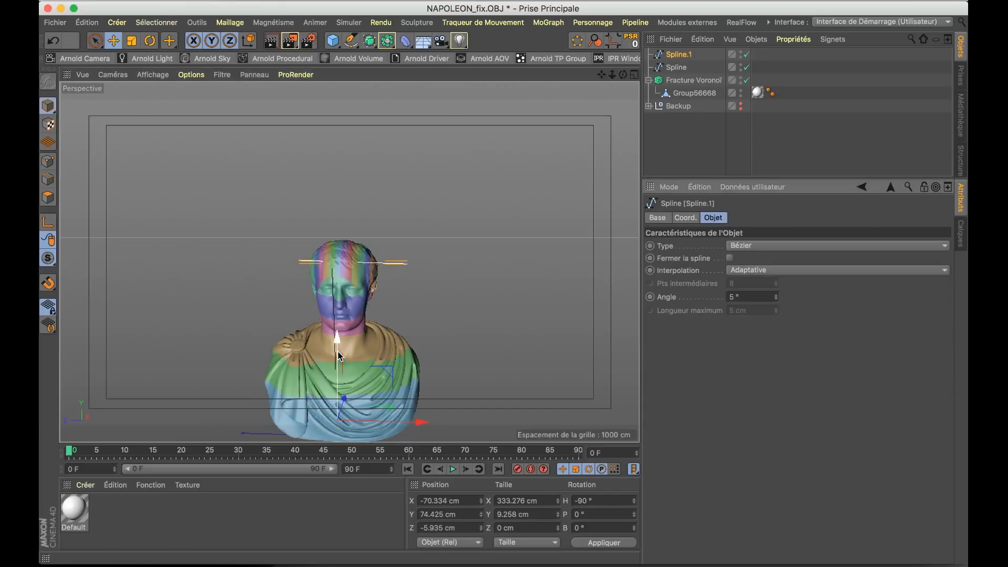
pyautogui.press('super+Tab')
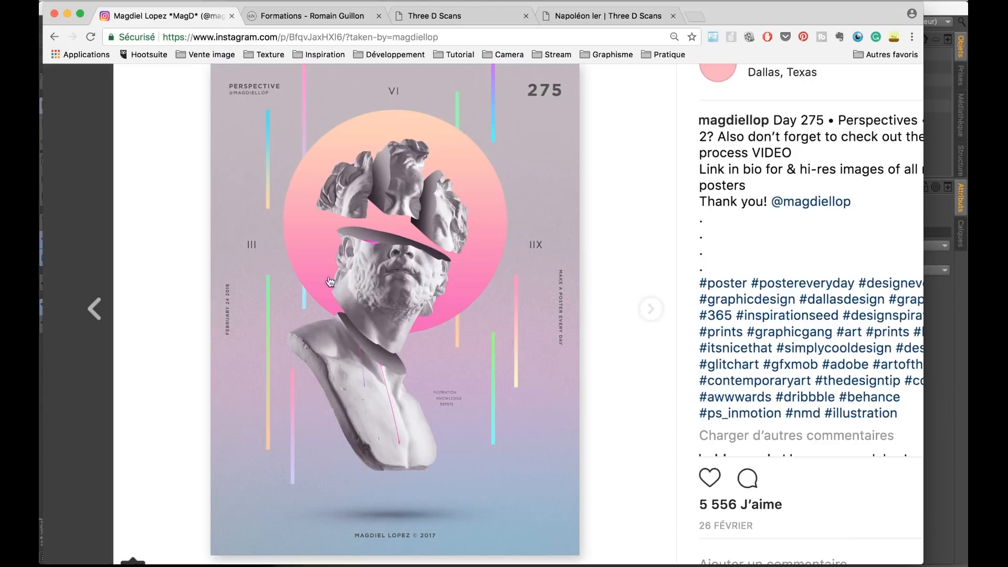
pyautogui.press('super+Tab')
# Try 5 points on the horizontal spline's Voronoi source, compare the cuts with the reference poster, and reduce the count to 0
pyautogui.scroll(5, 376, 289)
pyautogui.keyDown('alt'); pyautogui.moveTo(372, 290); pyautogui.dragTo(335, 272); pyautogui.keyUp('alt')
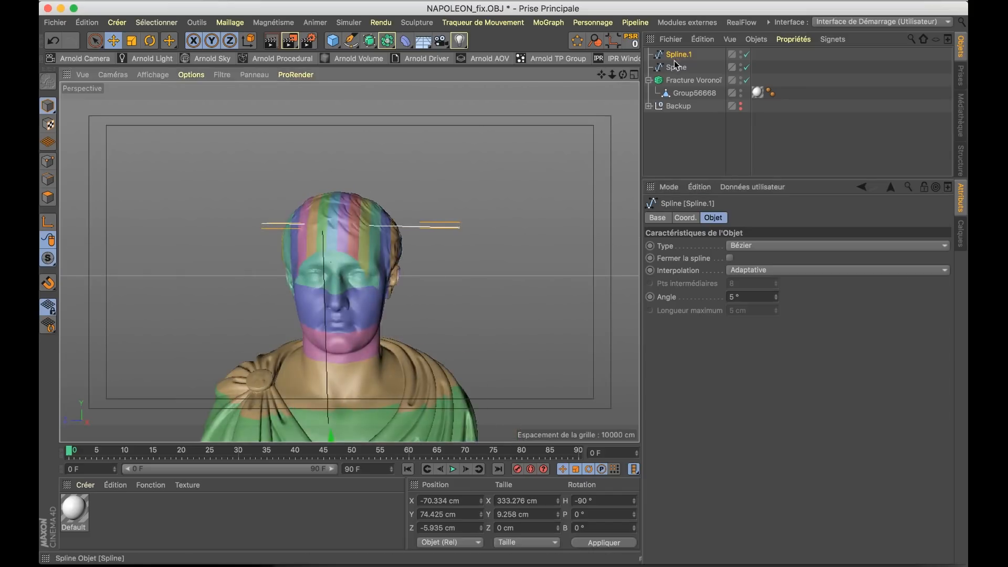
pyautogui.click(691, 81)
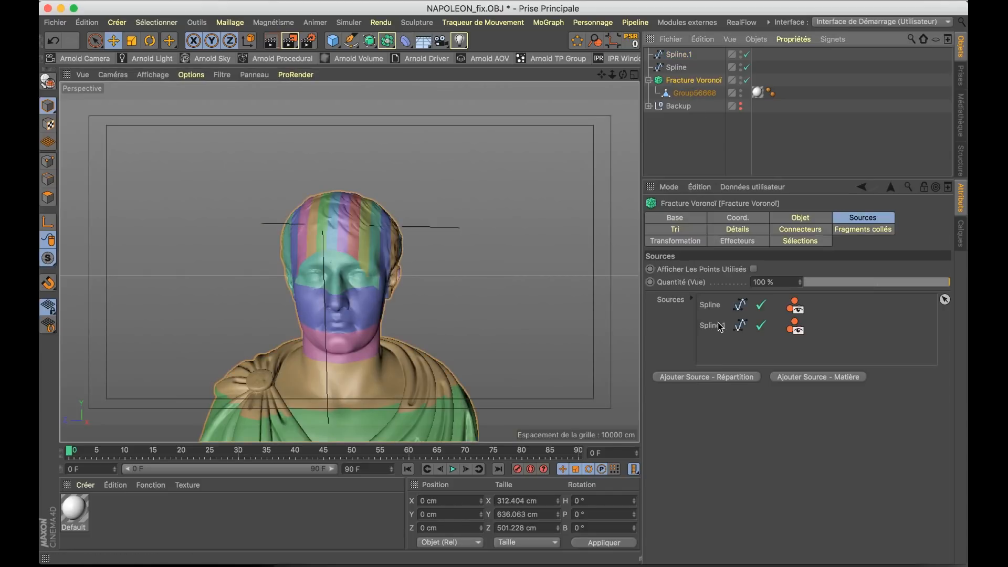
pyautogui.click(718, 326)
pyautogui.write('5')
pyautogui.press('Return')
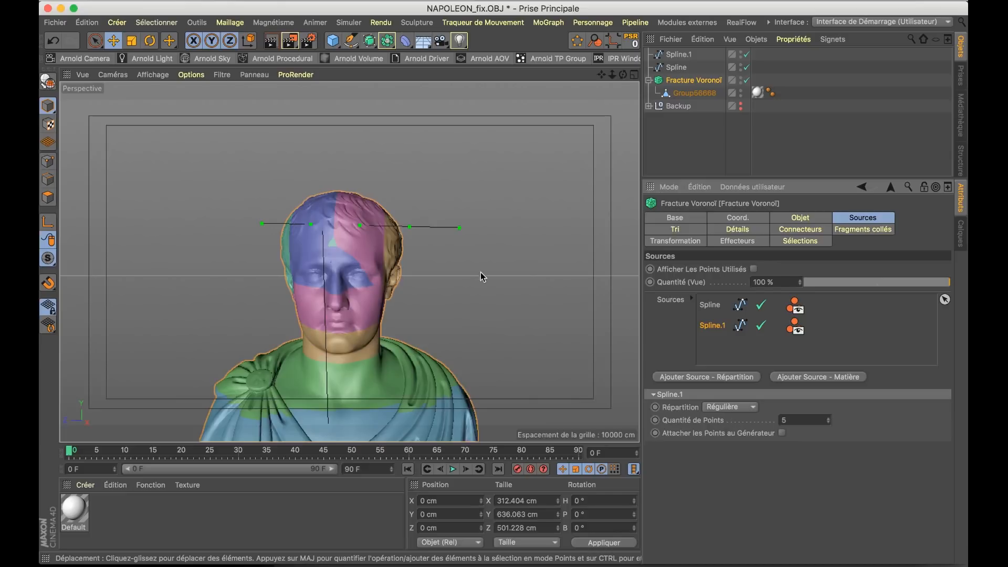
pyautogui.press('super+Tab')
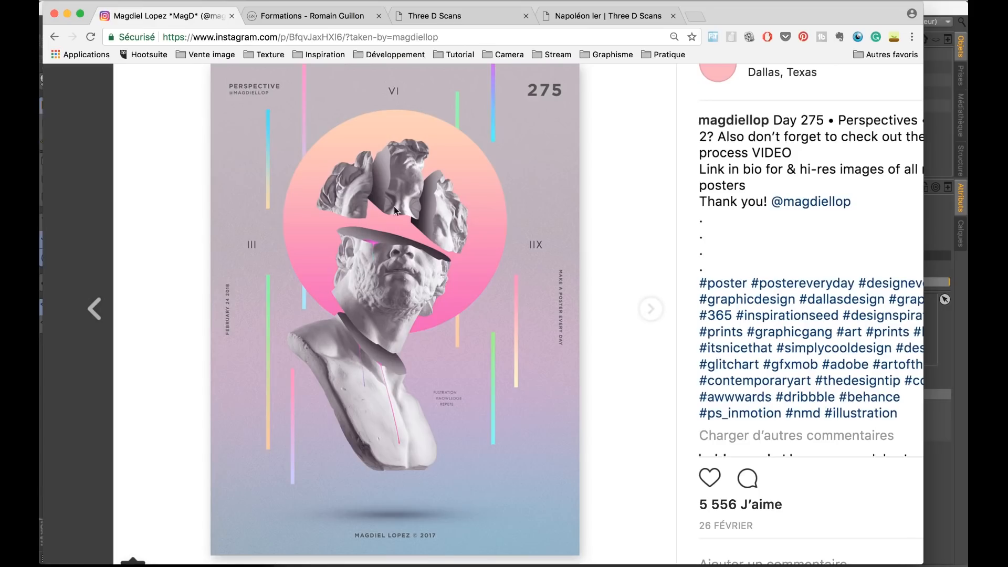
pyautogui.press('super+Tab')
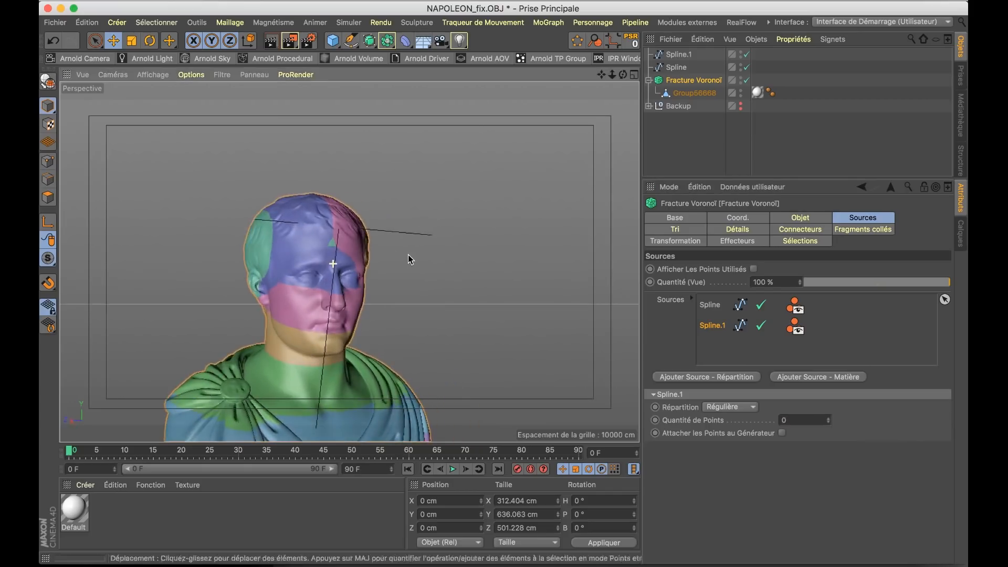
# Reposition the horizontal spline at about X -32 cm and Y 59 cm on the bust's head
pyautogui.click(677, 54)
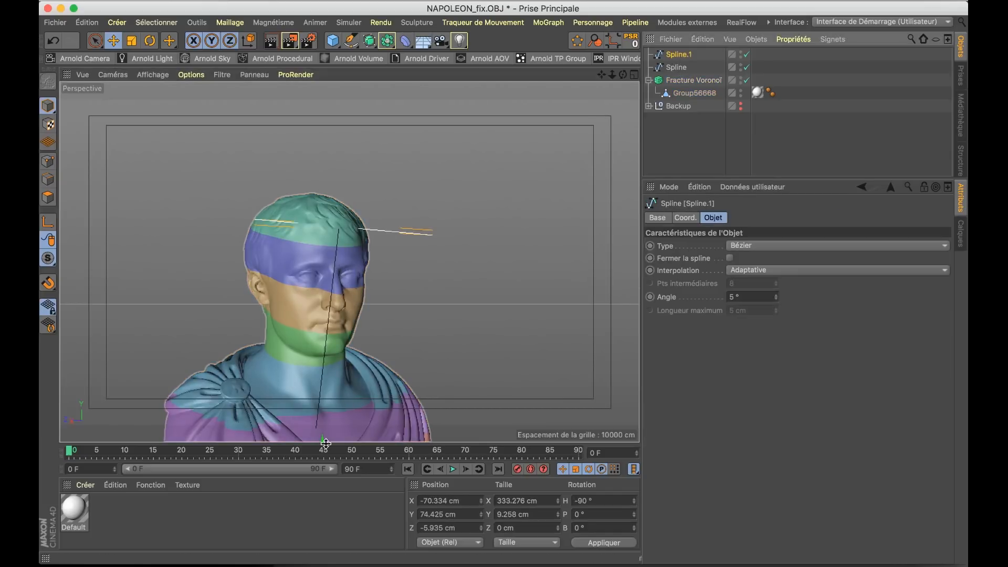
pyautogui.moveTo(322, 440); pyautogui.dragTo(322, 461)
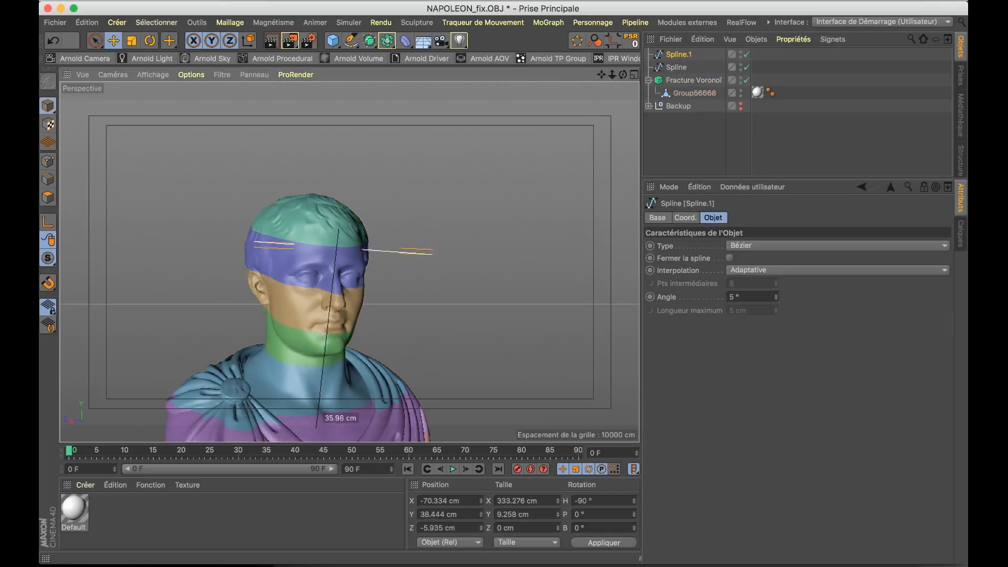
pyautogui.keyDown('alt'); pyautogui.moveTo(340, 354); pyautogui.dragTo(322, 373, button='right'); pyautogui.keyUp('alt')
pyautogui.keyDown('alt'); pyautogui.moveTo(323, 373); pyautogui.dragTo(340, 309, button='middle'); pyautogui.keyUp('alt')
pyautogui.moveTo(343, 337); pyautogui.dragTo(343, 344)
pyautogui.moveTo(322, 420); pyautogui.dragTo(339, 371)
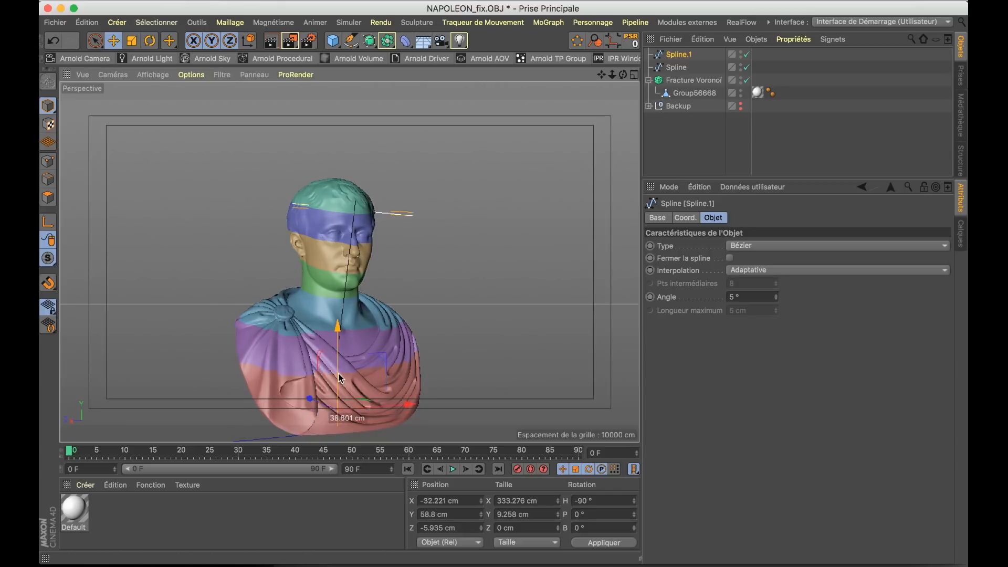
# Try 3 and 4 points on the horizontal spline's Voronoi source, and inspect the head cuts from the front
pyautogui.click(686, 79)
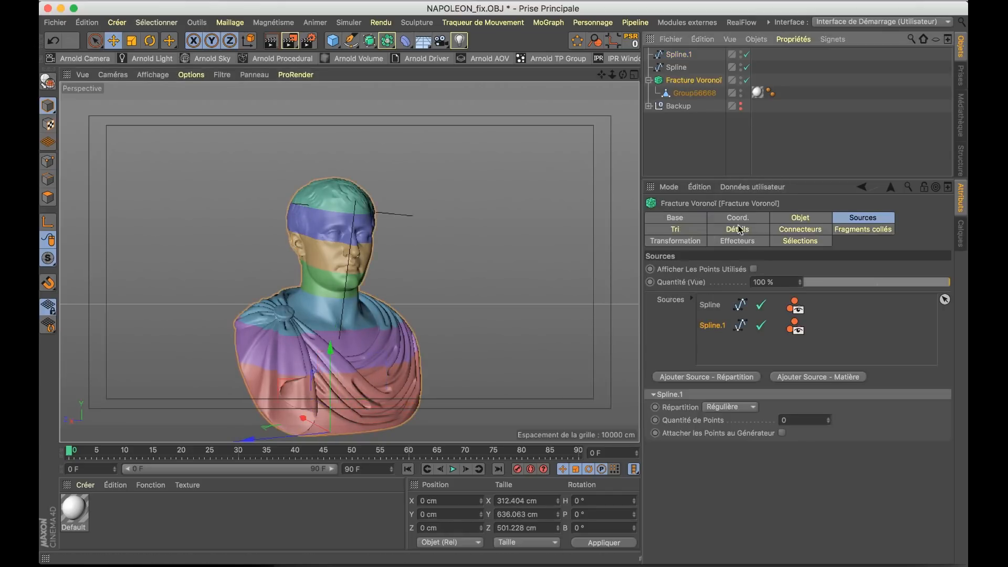
pyautogui.click(711, 326)
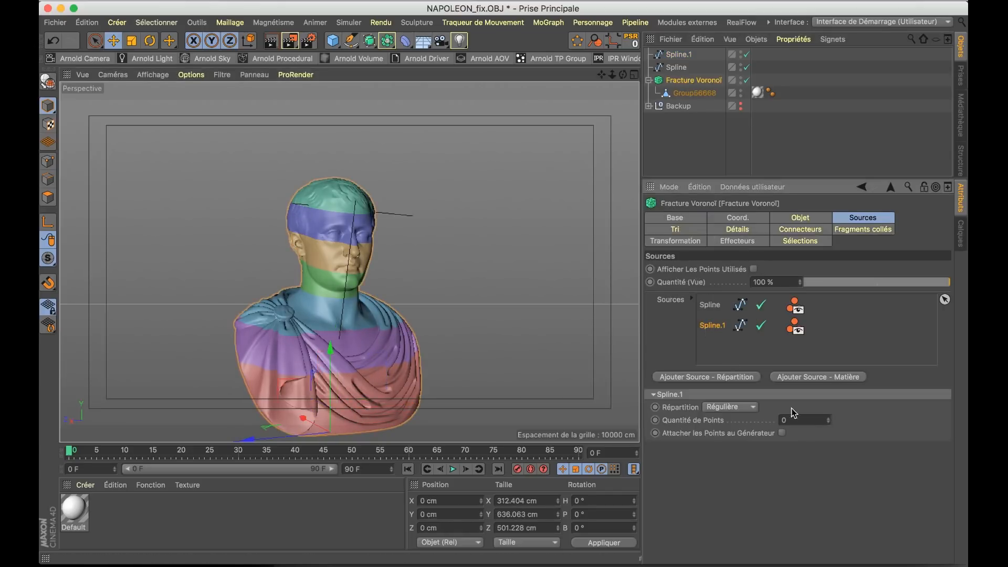
pyautogui.click(827, 416)
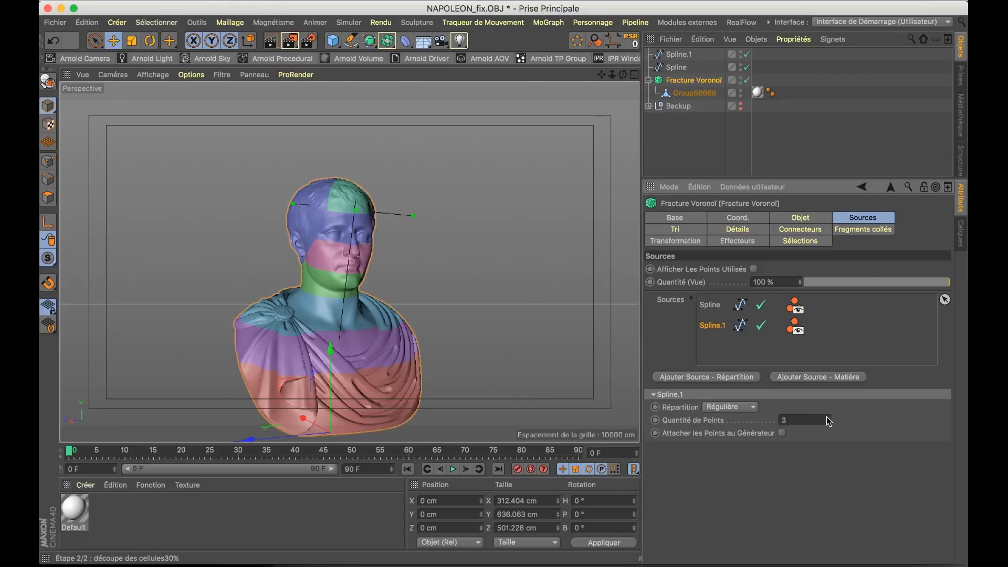
pyautogui.click(827, 418)
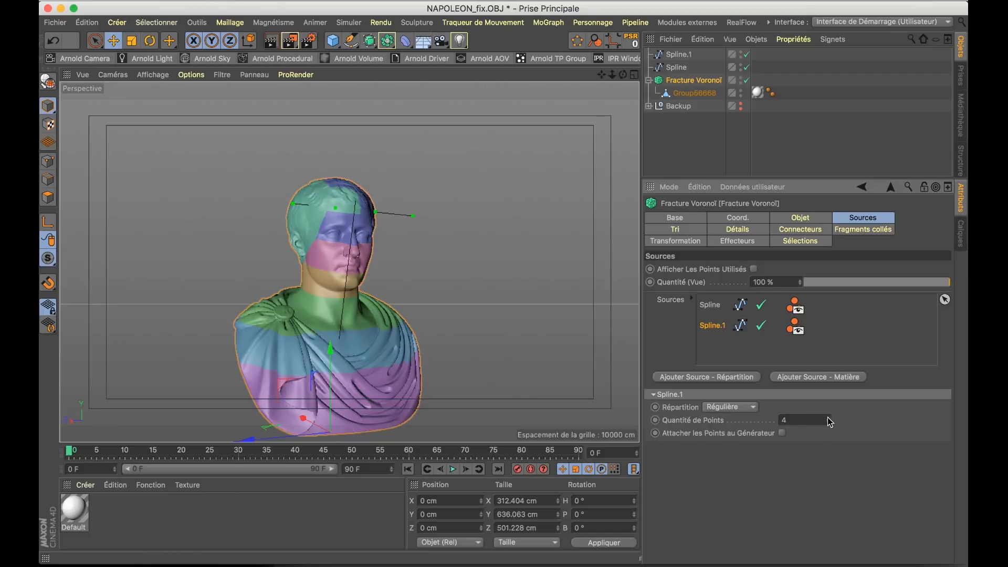
pyautogui.keyDown('alt'); pyautogui.moveTo(386, 265); pyautogui.dragTo(327, 277); pyautogui.keyUp('alt')
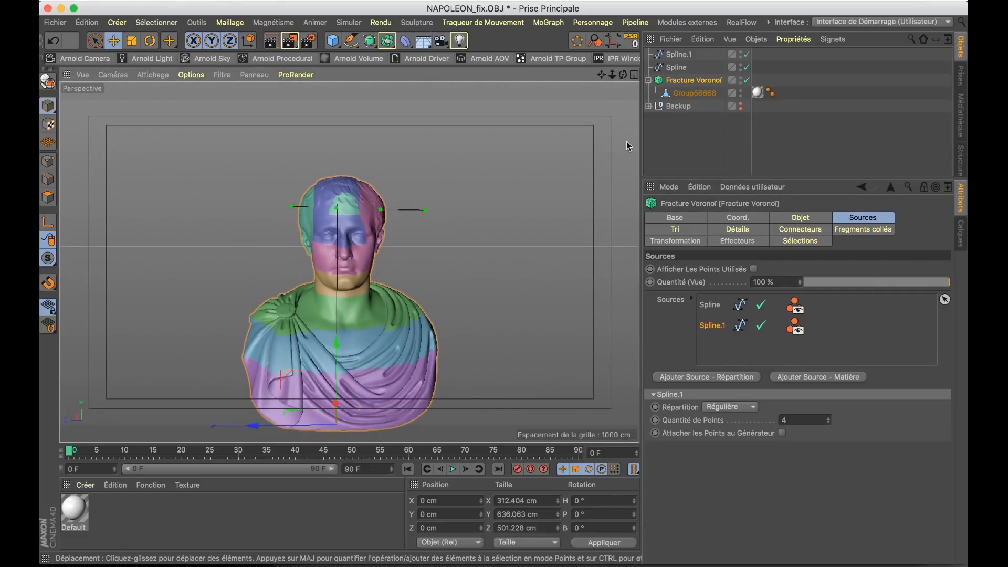
pyautogui.keyDown('alt'); pyautogui.moveTo(336, 362); pyautogui.dragTo(351, 393); pyautogui.keyUp('alt')
pyautogui.moveTo(284, 414); pyautogui.dragTo(293, 418)
pyautogui.press('super+z')
# Lower the horizontal spline to about Y 1 cm, and try 10 points on its Voronoi source
pyautogui.click(679, 57)
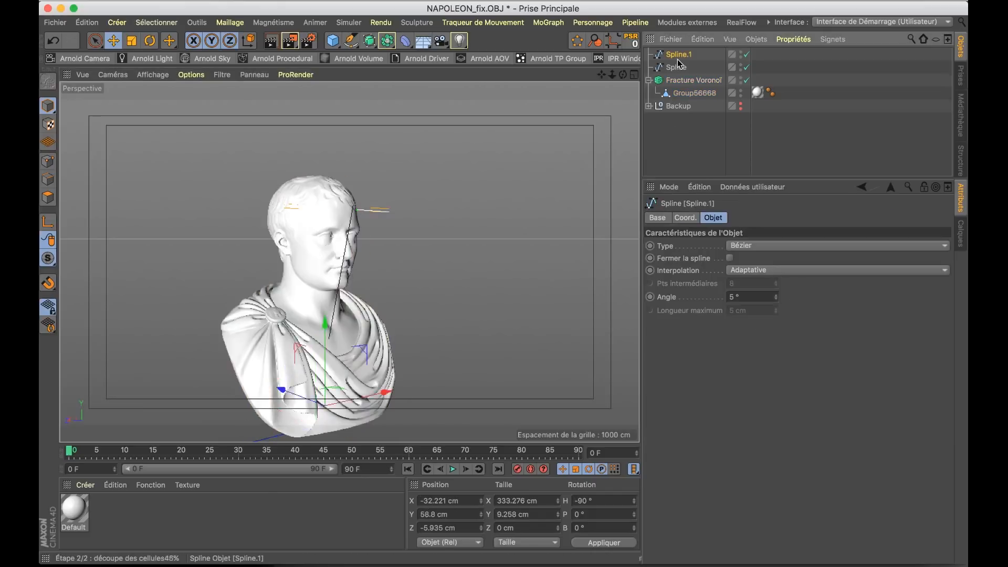
pyautogui.moveTo(300, 393); pyautogui.dragTo(301, 415)
pyautogui.click(689, 80)
pyautogui.doubleClick(786, 421)
pyautogui.write('10')
pyautogui.press('Return')
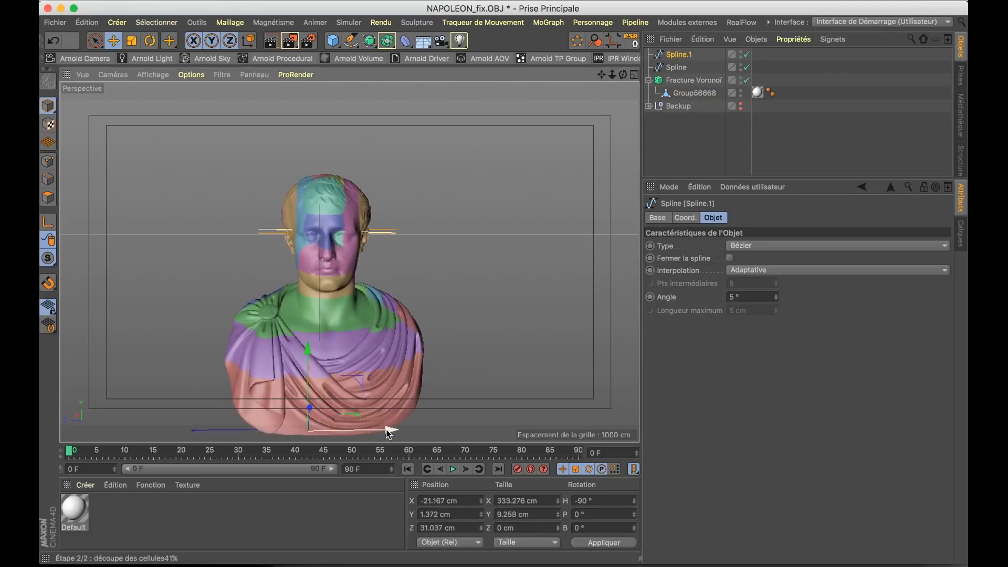
# Shift the horizontal spline sideways along its length, and set its Voronoi source to 2 points
pyautogui.moveTo(387, 428); pyautogui.dragTo(321, 410)
pyautogui.keyDown('alt'); pyautogui.moveTo(331, 286); pyautogui.dragTo(389, 264); pyautogui.keyUp('alt')
pyautogui.click(693, 80)
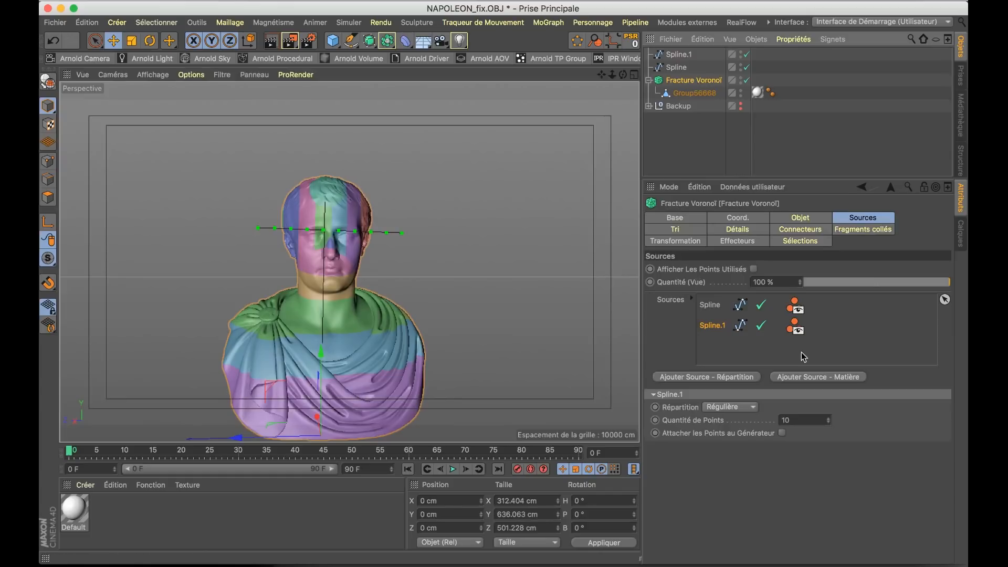
pyautogui.doubleClick(801, 420)
pyautogui.write('2')
pyautogui.press('Return')
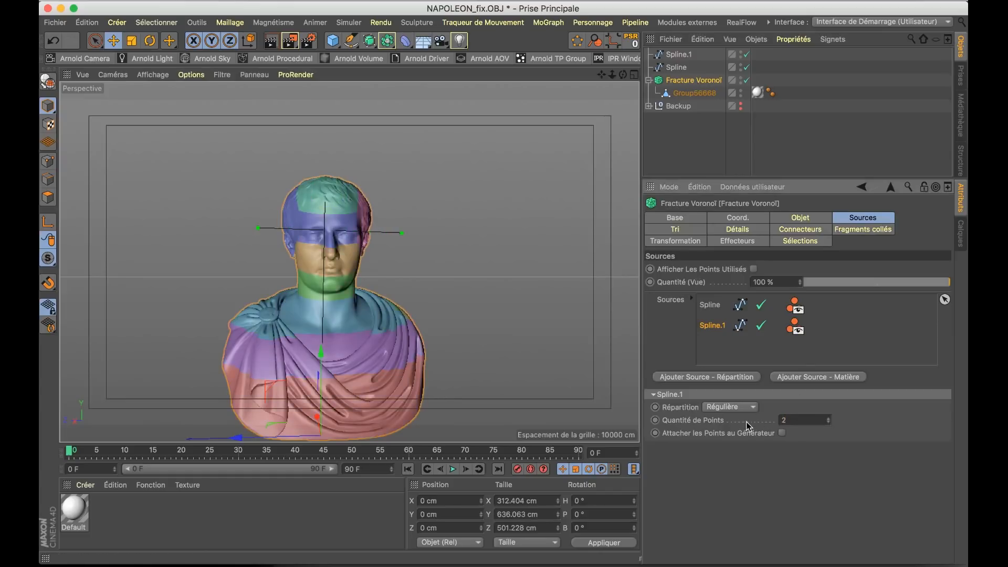
# Try 3, 5 and 0 points on the horizontal spline's Voronoi source, checking the reference poster in the browser for comparison
pyautogui.moveTo(786, 420); pyautogui.dragTo(755, 417)
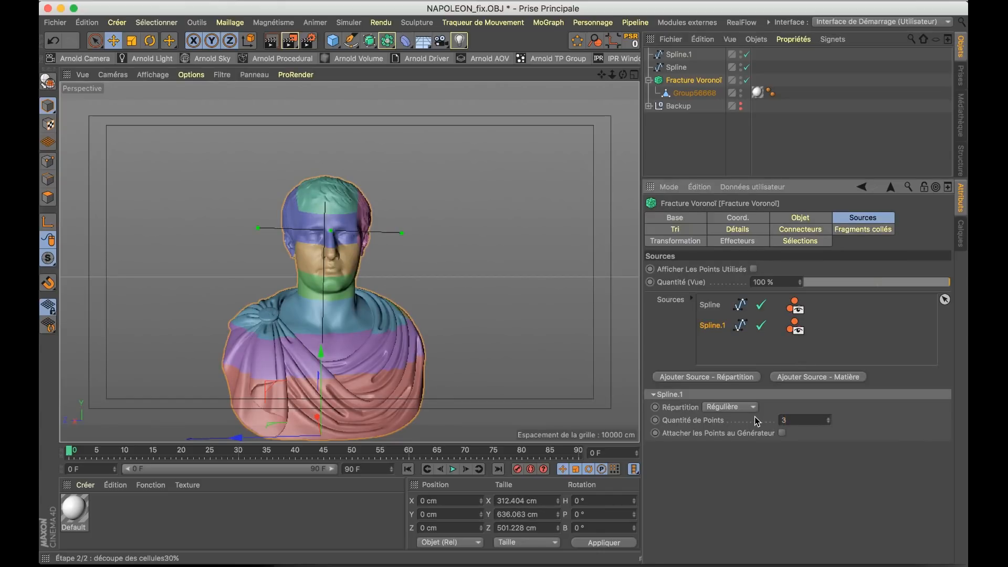
pyautogui.click(829, 418)
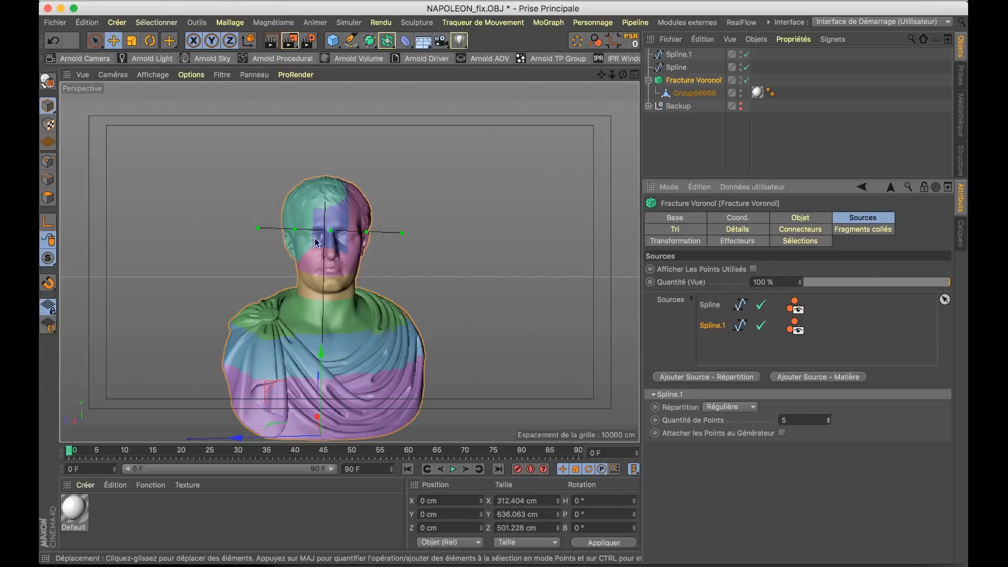
pyautogui.press('super+Tab')
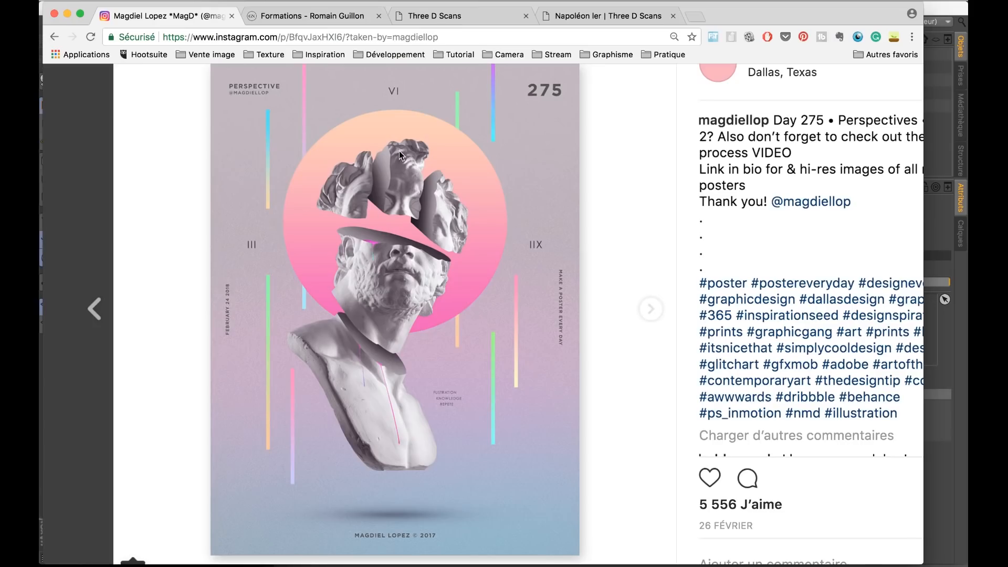
pyautogui.press('super+Tab')
pyautogui.write('0')
pyautogui.press('Return')
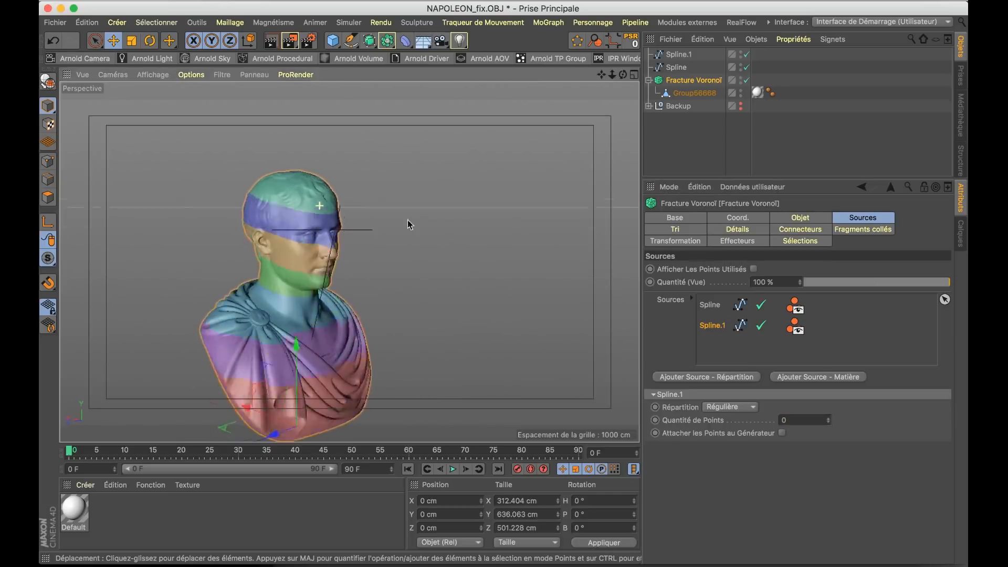
pyautogui.press('super+z')
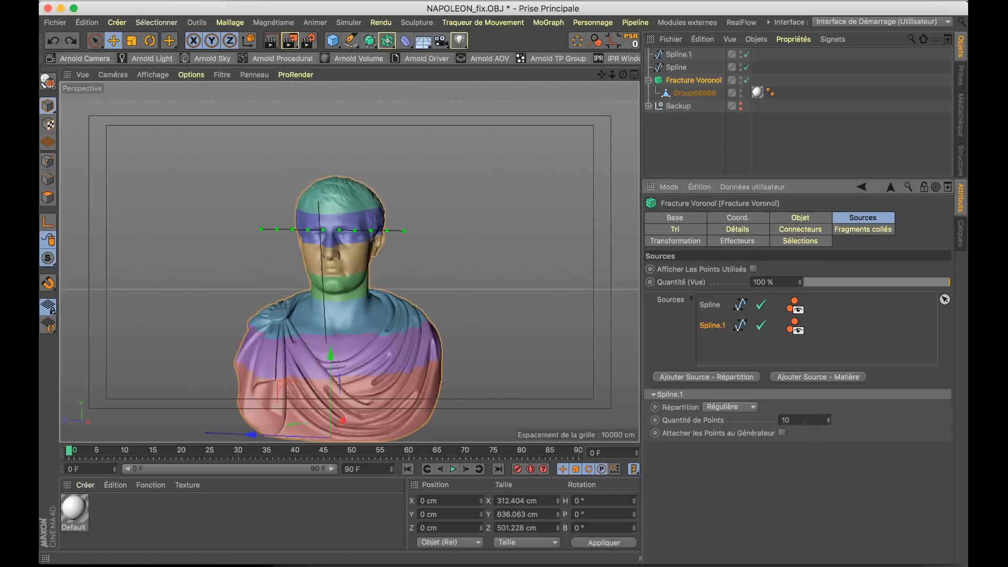
# Set the horizontal spline's Voronoi source to 5 points, select that spline, and compare the head cuts with the reference poster in the browser
pyautogui.moveTo(804, 423); pyautogui.dragTo(738, 417)
pyautogui.write('5')
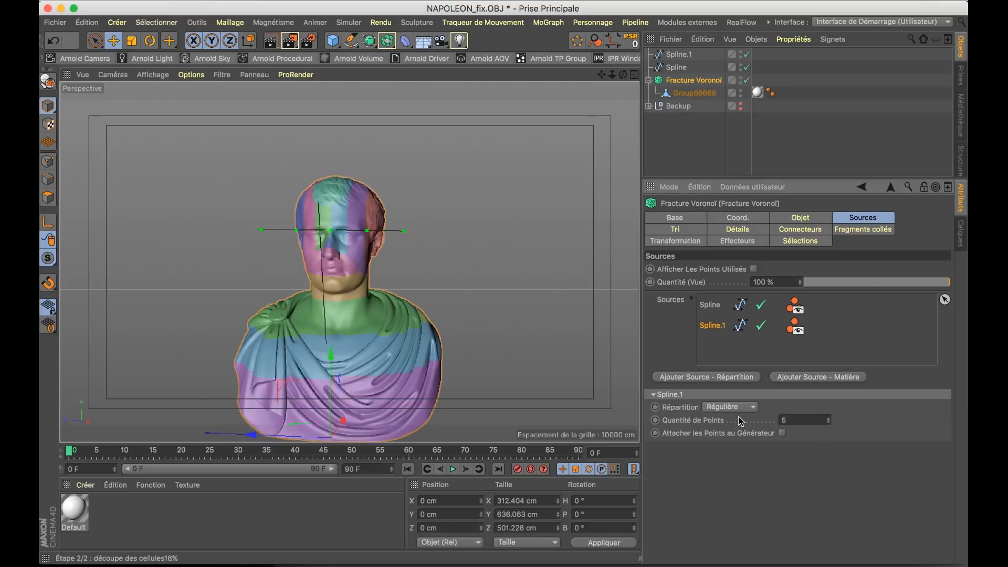
pyautogui.click(679, 54)
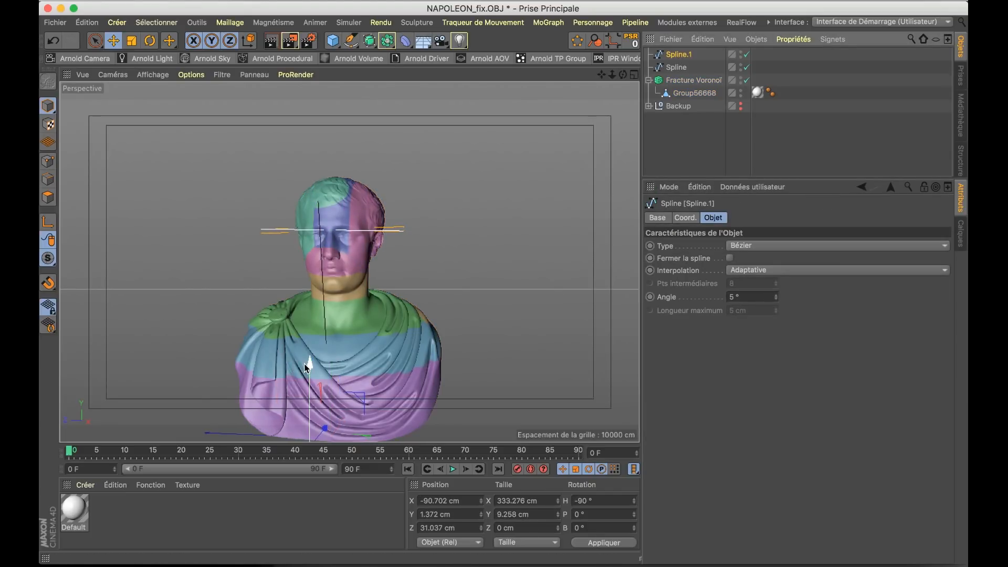
pyautogui.press('super+Tab')
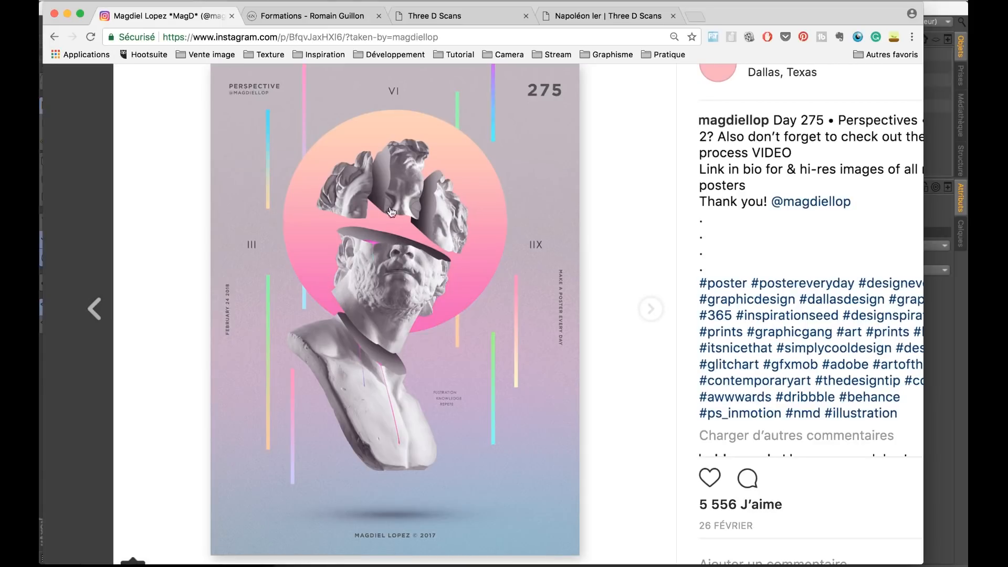
pyautogui.press('super+Tab')
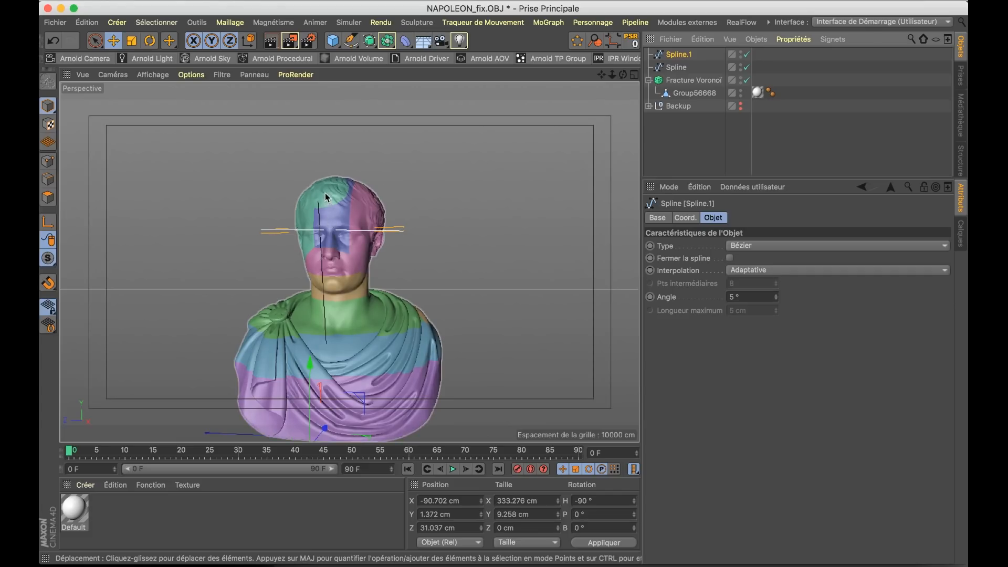
# Try to rotate the horizontal spline around its vertical axis
pyautogui.keyDown('alt'); pyautogui.moveTo(313, 196); pyautogui.dragTo(364, 198, button='right'); pyautogui.keyUp('alt')
pyautogui.keyDown('alt'); pyautogui.moveTo(363, 198); pyautogui.dragTo(456, 215); pyautogui.keyUp('alt')
pyautogui.keyDown('alt'); pyautogui.moveTo(285, 203); pyautogui.dragTo(291, 262); pyautogui.keyUp('alt')
pyautogui.keyDown('alt'); pyautogui.moveTo(290, 261); pyautogui.dragTo(280, 292, button='right'); pyautogui.keyUp('alt')
pyautogui.keyDown('alt'); pyautogui.moveTo(280, 292); pyautogui.dragTo(292, 287); pyautogui.keyUp('alt')
pyautogui.keyDown('alt'); pyautogui.moveTo(358, 387); pyautogui.dragTo(363, 314, button='middle'); pyautogui.keyUp('alt')
pyautogui.press('r')
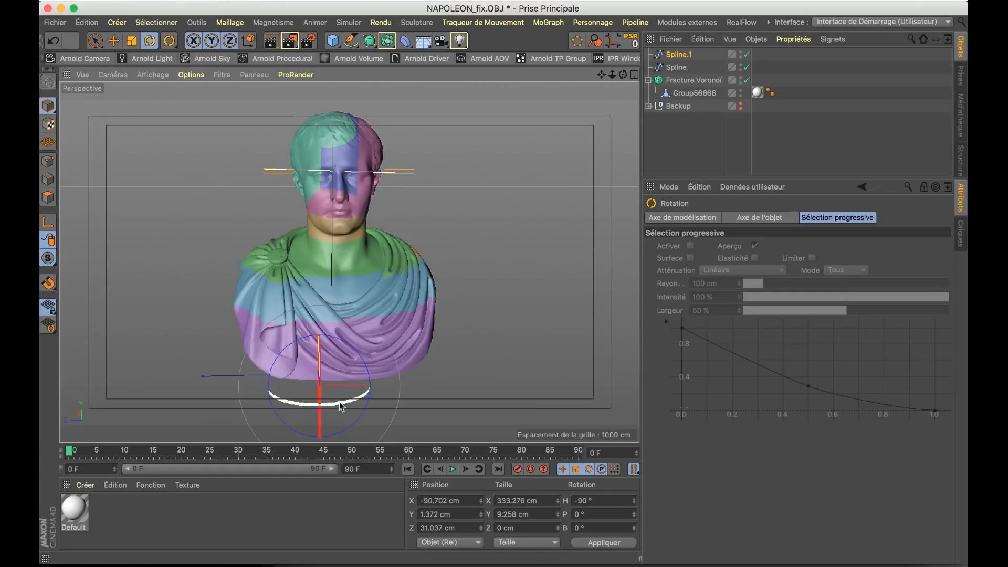
pyautogui.moveTo(340, 402); pyautogui.dragTo(358, 397)
pyautogui.press('super+z')
# Rotate the horizontal spline to a heading of about -90.6° and raise it to about Y 29 cm
pyautogui.keyDown('alt'); pyautogui.moveTo(322, 169); pyautogui.dragTo(325, 236); pyautogui.keyUp('alt')
pyautogui.click(635, 73)
pyautogui.keyDown('alt'); pyautogui.moveTo(210, 183); pyautogui.dragTo(210, 152); pyautogui.keyUp('alt')
pyautogui.scroll(5, 204, 157)
pyautogui.moveTo(466, 166); pyautogui.dragTo(464, 176)
pyautogui.press('e')
pyautogui.moveTo(470, 373); pyautogui.dragTo(471, 371)
pyautogui.press('F1')
# Try shifting the horizontal spline sideways across the head, first in the perspective view and again with all four views shown
pyautogui.moveTo(349, 405); pyautogui.dragTo(344, 399)
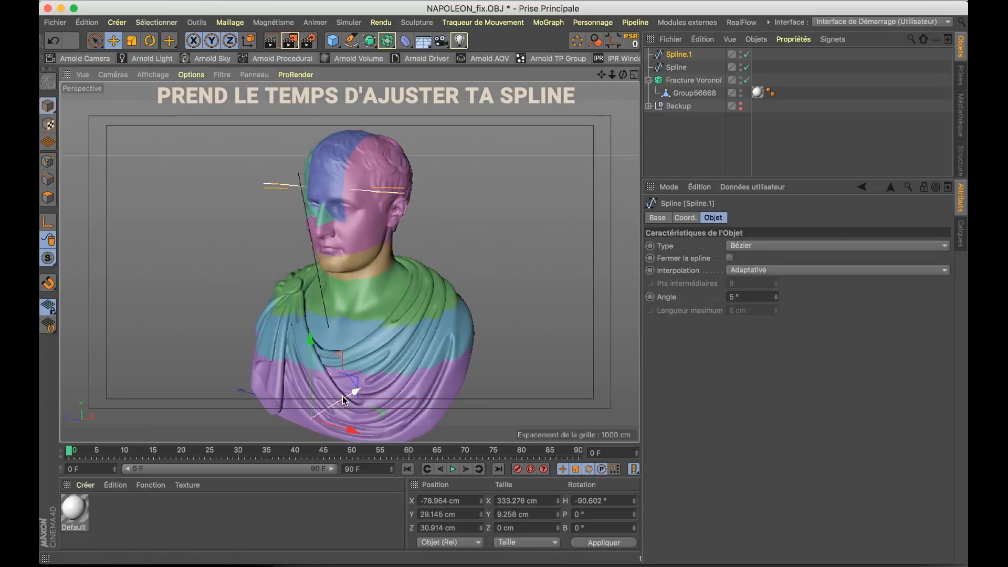
pyautogui.press('super+z')
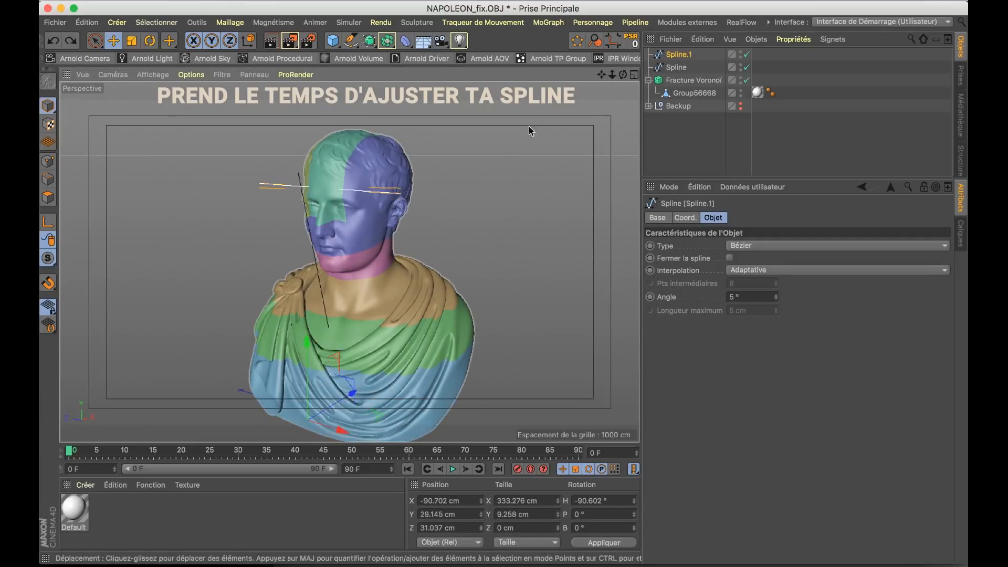
pyautogui.click(47, 161)
pyautogui.middleClick(472, 225)
pyautogui.moveTo(152, 215); pyautogui.dragTo(231, 173)
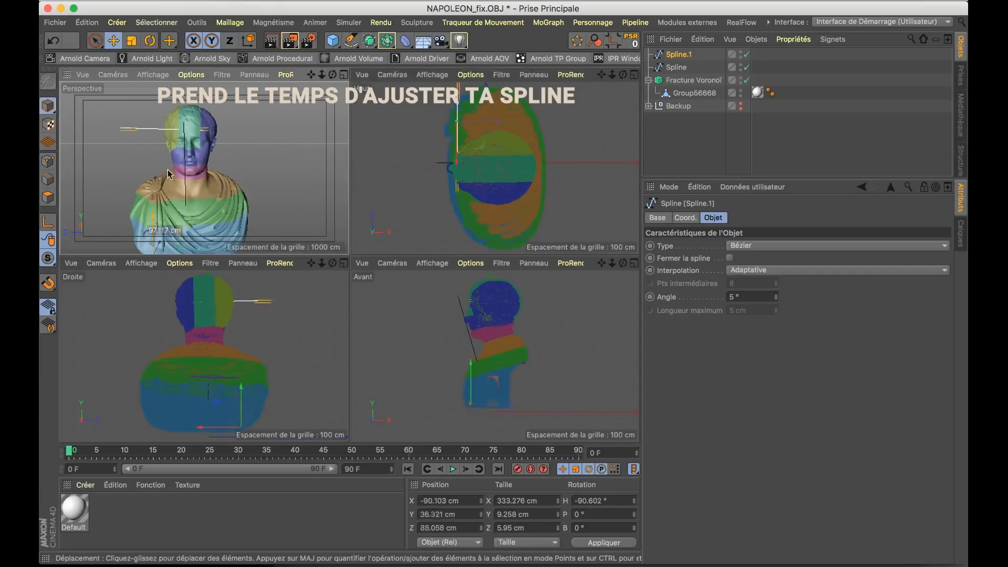
pyautogui.press('super+z')
# Unlock movement along Z and nudge the tilted slicing spline slightly in the top view
pyautogui.click(230, 41)
pyautogui.click(677, 67)
pyautogui.moveTo(489, 131); pyautogui.dragTo(489, 134)
# Raise the horizontal spline a little, shift it sideways over the head, and scale it along its length
pyautogui.click(679, 54)
pyautogui.moveTo(470, 373); pyautogui.dragTo(470, 368)
pyautogui.moveTo(196, 430); pyautogui.dragTo(194, 430)
pyautogui.keyDown('alt'); pyautogui.moveTo(205, 174); pyautogui.dragTo(201, 170); pyautogui.keyUp('alt')
pyautogui.click(131, 41)
pyautogui.moveTo(173, 430); pyautogui.dragTo(157, 433)
# Try to move a single end point of the horizontal spline in the right view
pyautogui.click(48, 161)
pyautogui.click(159, 305)
pyautogui.press('e')
pyautogui.scroll(5, 169, 309)
pyautogui.moveTo(116, 308)
pyautogui.mouseDown()
pyautogui.moveTo(98, 309)
pyautogui.moveTo(115, 308)
pyautogui.mouseUp()
pyautogui.press('super+z')
# Return to model mode and adjust the horizontal spline's height in the front view while checking the head cuts
pyautogui.click(47, 106)
pyautogui.moveTo(470, 371); pyautogui.dragTo(469, 369)
pyautogui.keyDown('alt'); pyautogui.moveTo(168, 174); pyautogui.dragTo(231, 174); pyautogui.keyUp('alt')
pyautogui.moveTo(470, 369); pyautogui.dragTo(470, 366)
pyautogui.keyDown('alt'); pyautogui.moveTo(231, 174); pyautogui.dragTo(178, 174); pyautogui.keyUp('alt')
pyautogui.moveTo(470, 361); pyautogui.dragTo(467, 379)
# Fine-tune the horizontal spline's height to about Y 48 cm and inspect the head cuts from several angles in the perspective view
pyautogui.scroll(10, 164, 208)
pyautogui.scroll(5, 469, 362)
pyautogui.scroll(-10, 252, 202)
pyautogui.keyDown('alt'); pyautogui.moveTo(252, 203); pyautogui.dragTo(377, 206); pyautogui.keyUp('alt')
pyautogui.keyDown('alt'); pyautogui.moveTo(240, 166); pyautogui.dragTo(204, 171); pyautogui.keyUp('alt')
pyautogui.moveTo(467, 383); pyautogui.dragTo(467, 386)
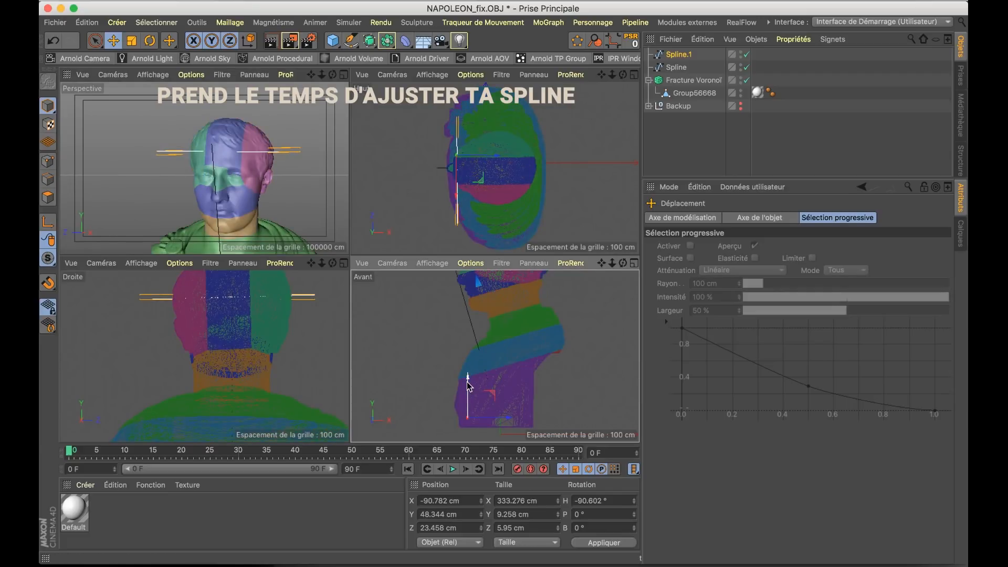
pyautogui.press('super+z')
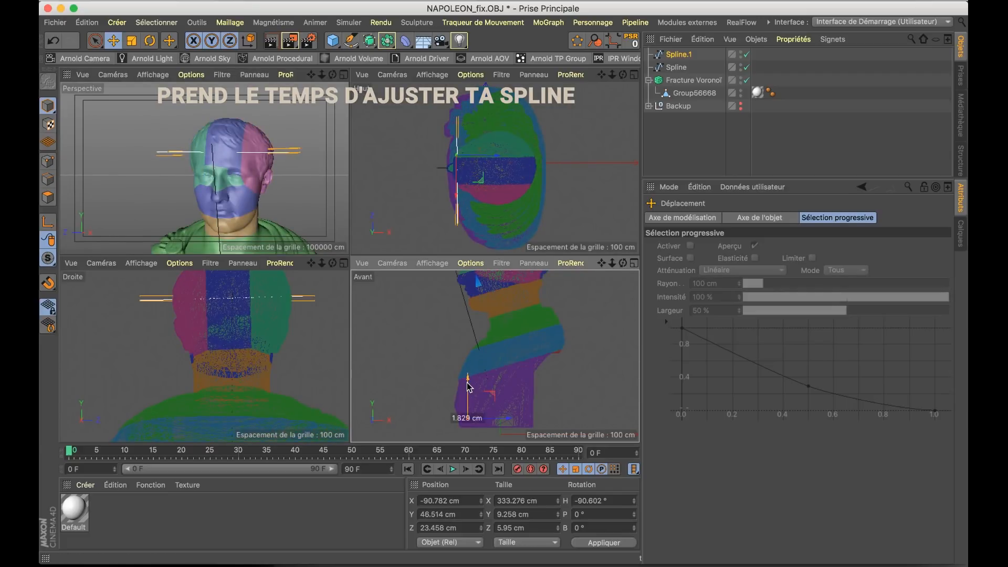
pyautogui.moveTo(467, 383); pyautogui.dragTo(466, 382)
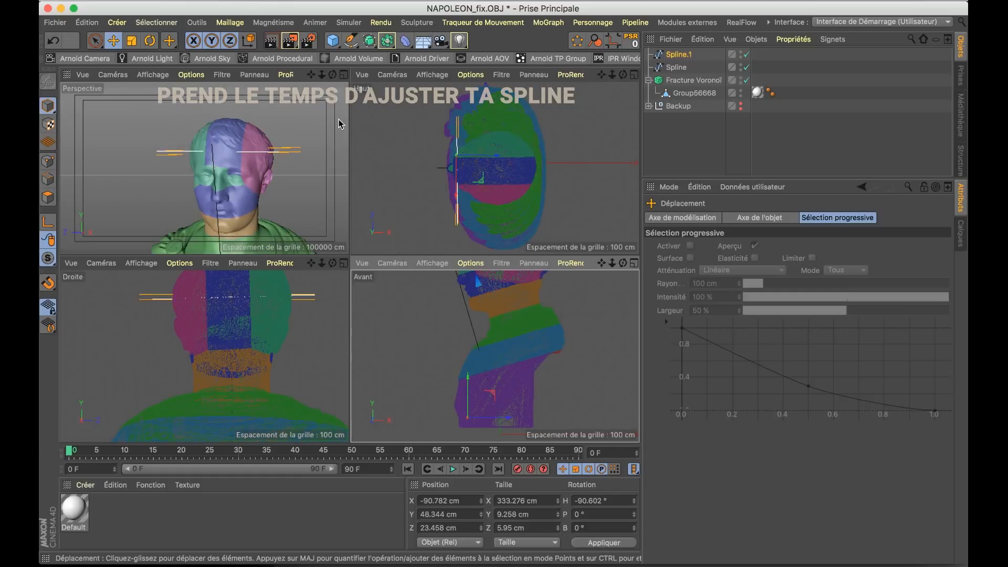
pyautogui.click(343, 75)
pyautogui.keyDown('alt'); pyautogui.moveTo(431, 248); pyautogui.dragTo(195, 247); pyautogui.keyUp('alt')
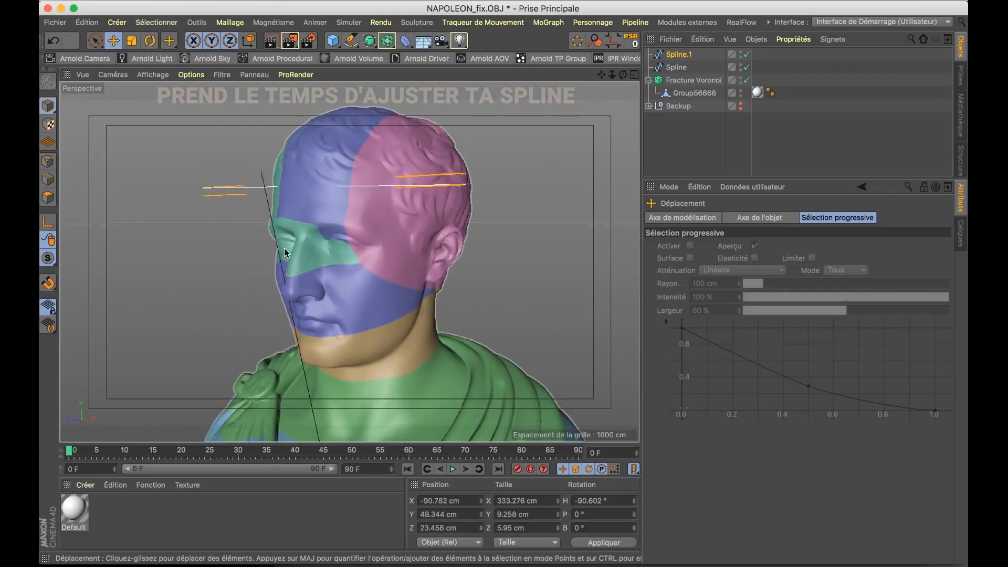
pyautogui.keyDown('alt'); pyautogui.moveTo(285, 247); pyautogui.dragTo(361, 200); pyautogui.keyUp('alt')
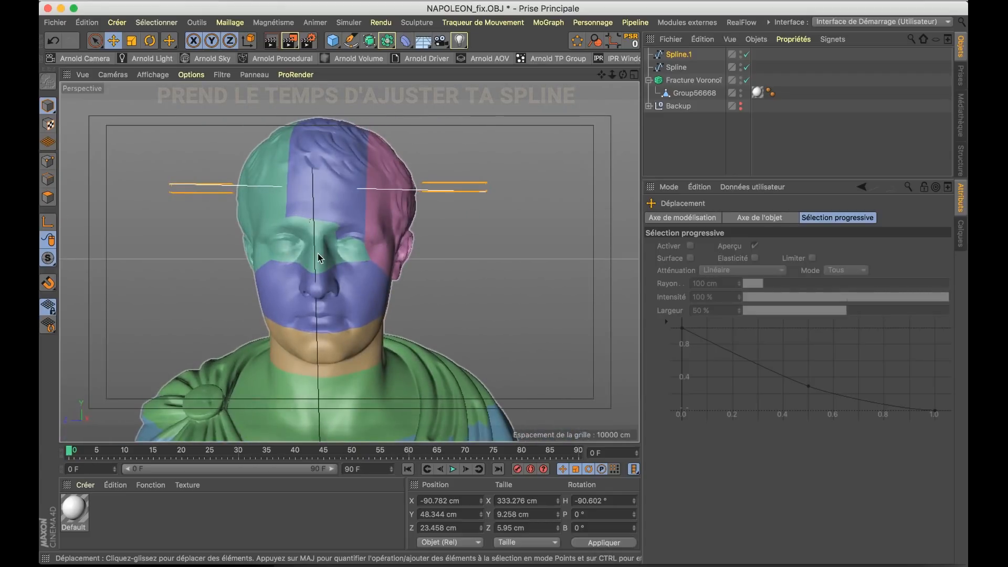
pyautogui.keyDown('alt'); pyautogui.moveTo(326, 253); pyautogui.dragTo(317, 258, button='right'); pyautogui.keyUp('alt')
pyautogui.keyDown('alt'); pyautogui.moveTo(356, 265); pyautogui.dragTo(368, 286); pyautogui.keyUp('alt')
# Add a Plain effector (Effecteur Simple) to the Voronoi Fracture object
pyautogui.click(686, 82)
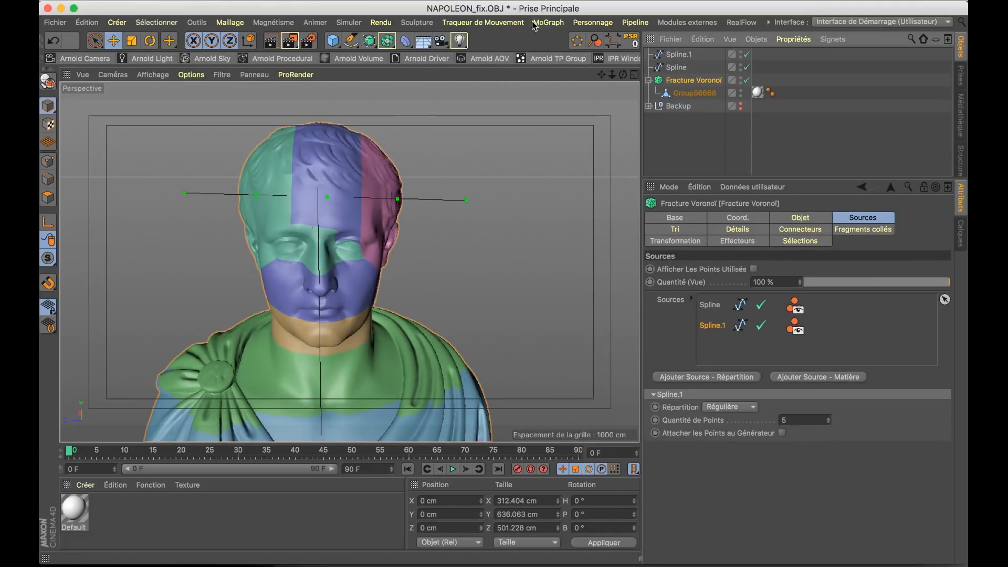
pyautogui.click(549, 22)
pyautogui.moveTo(593, 41)
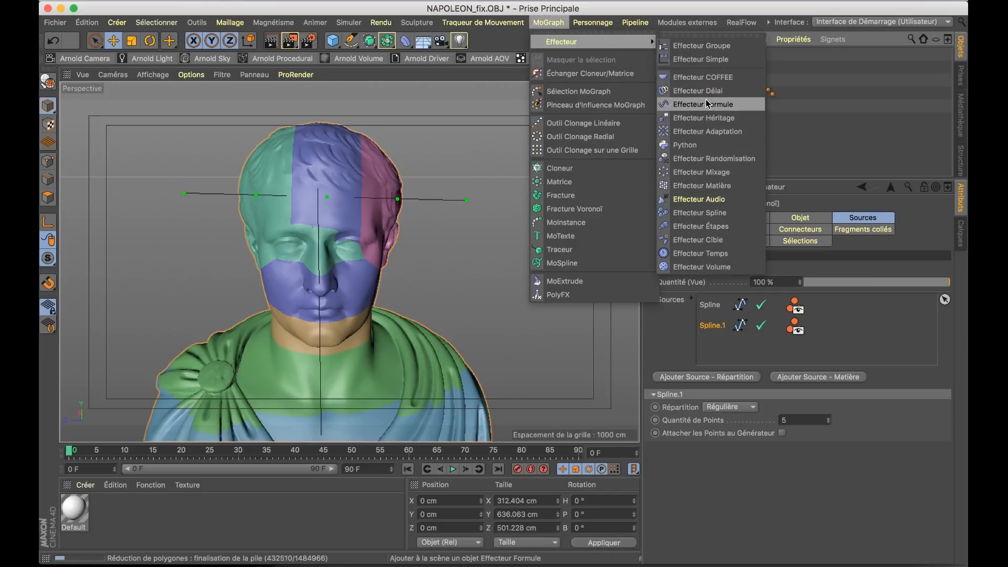
pyautogui.click(700, 59)
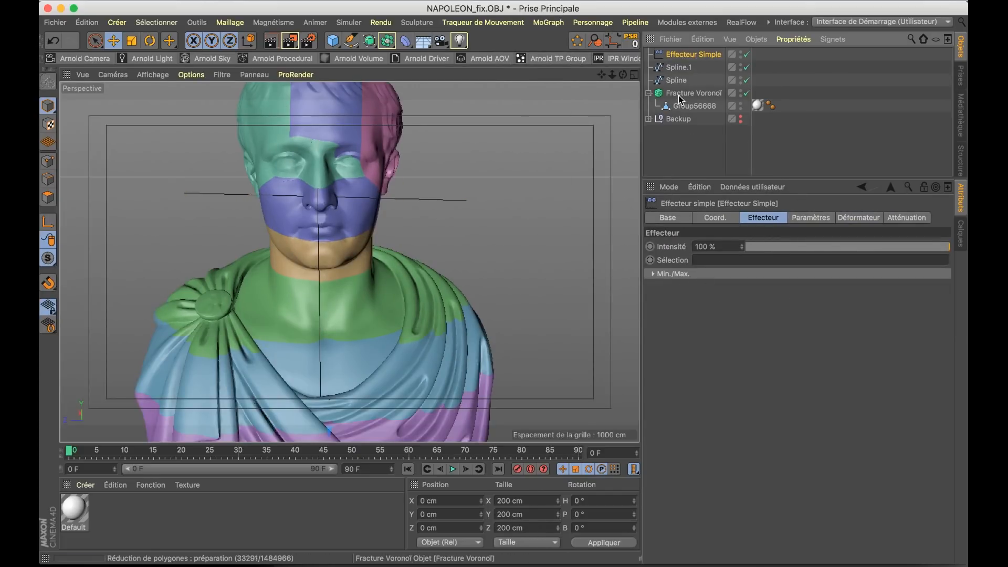
# Check the Voronoi Fracture's effector list for the Plain effector and open that effector's settings
pyautogui.click(546, 24)
pyautogui.moveTo(587, 42)
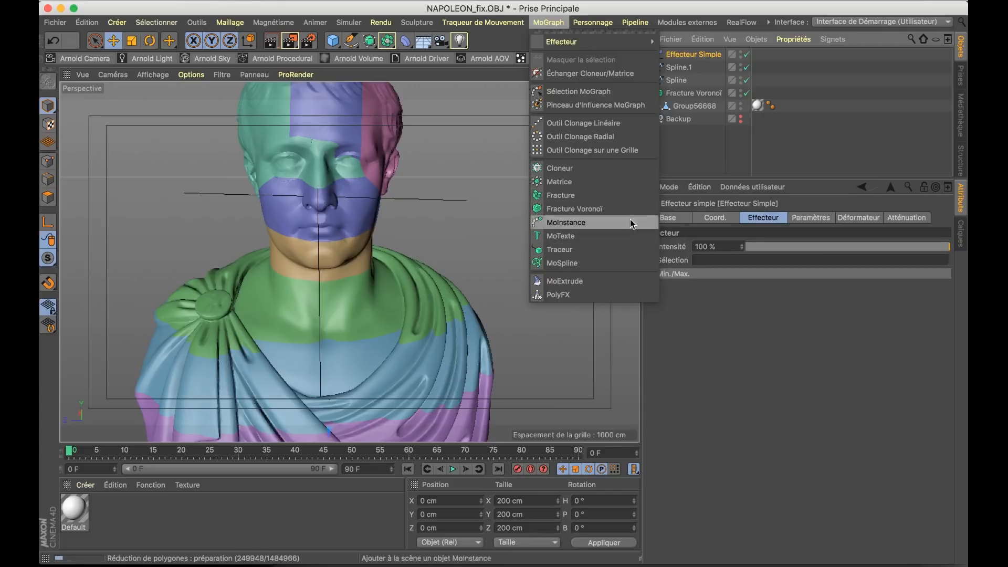
pyautogui.click(796, 128)
pyautogui.click(682, 93)
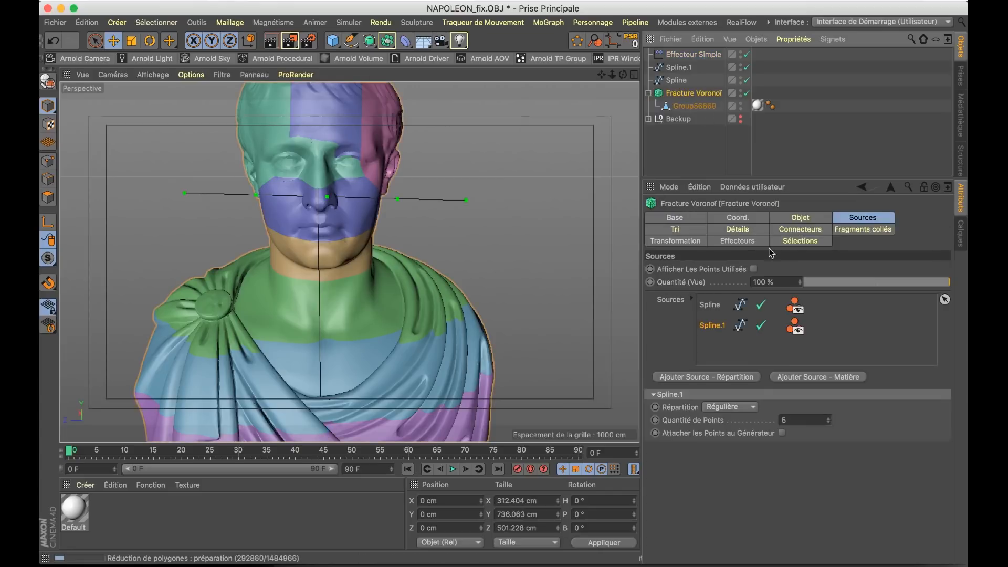
pyautogui.click(741, 241)
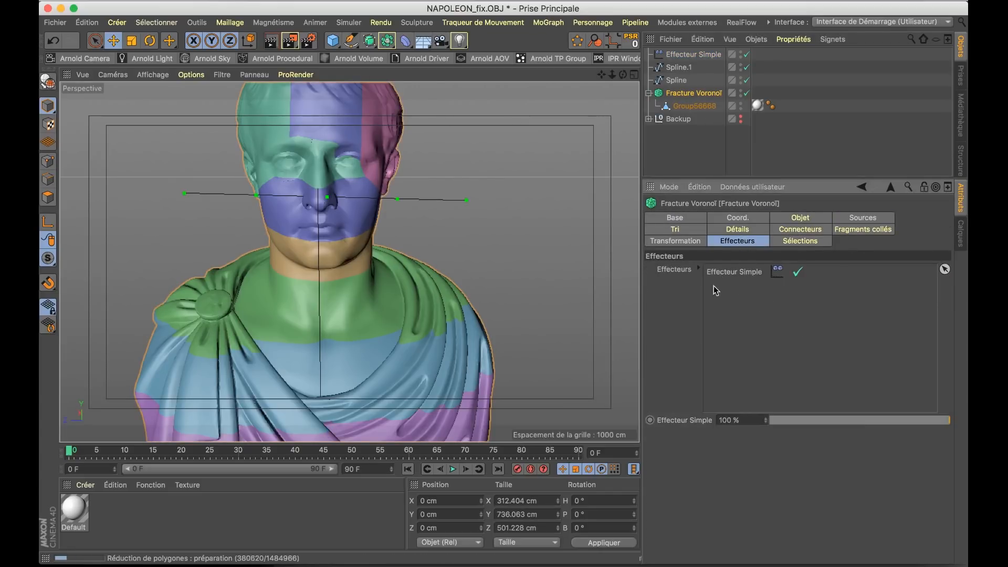
pyautogui.doubleClick(735, 272)
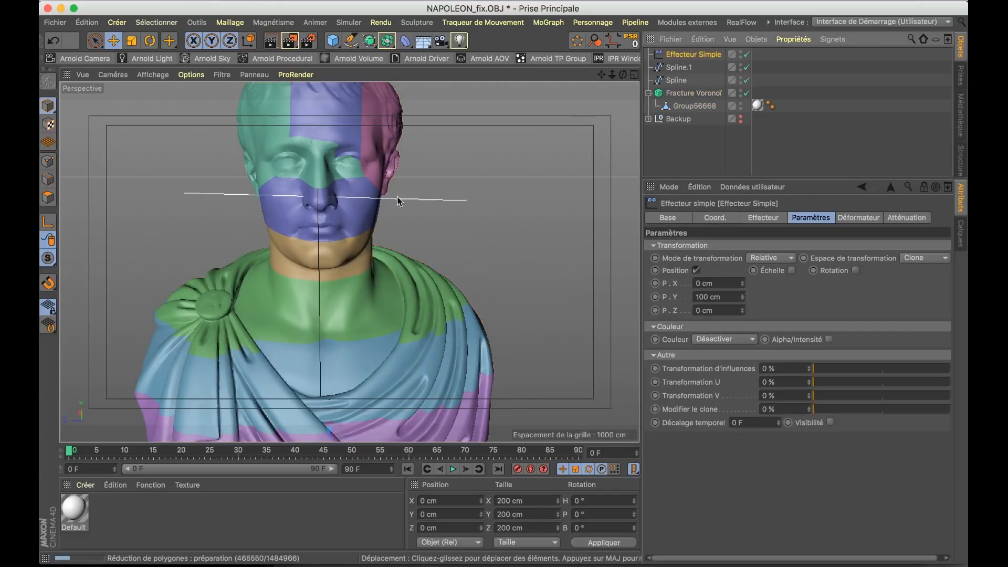
# Turn off the Plain effector's position change and set its falloff shape to Sphère
pyautogui.click(912, 219)
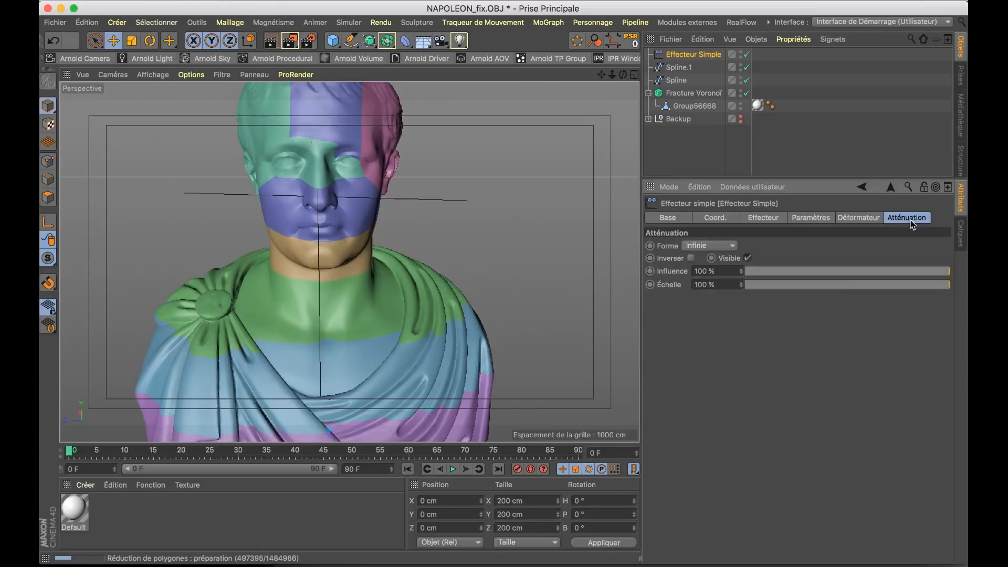
pyautogui.click(802, 221)
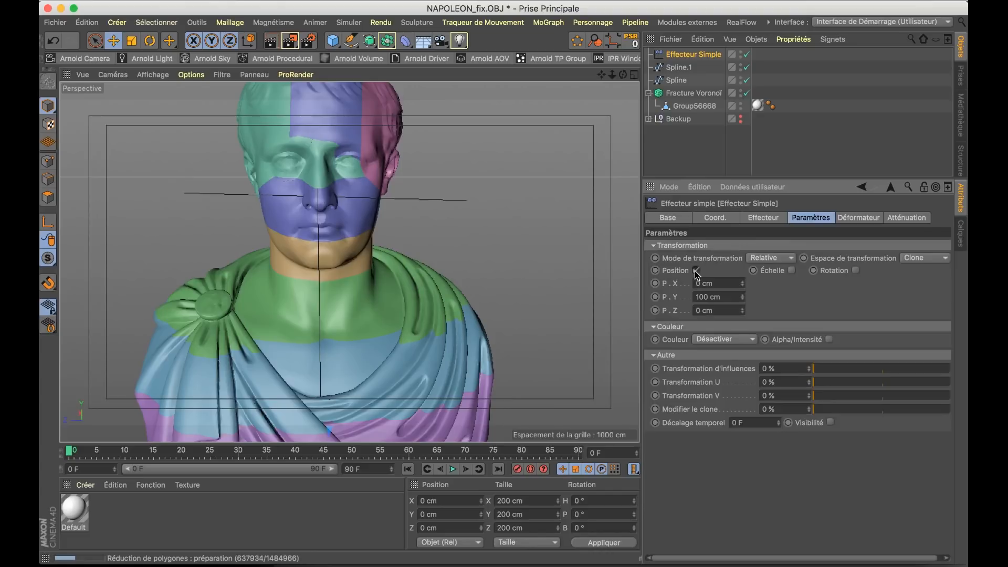
pyautogui.click(696, 270)
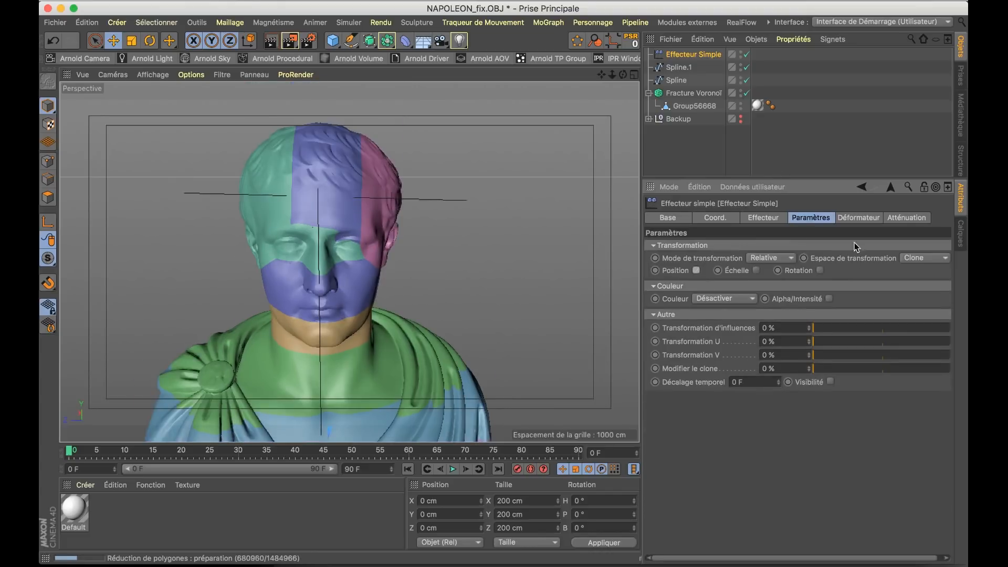
pyautogui.click(907, 219)
pyautogui.click(730, 246)
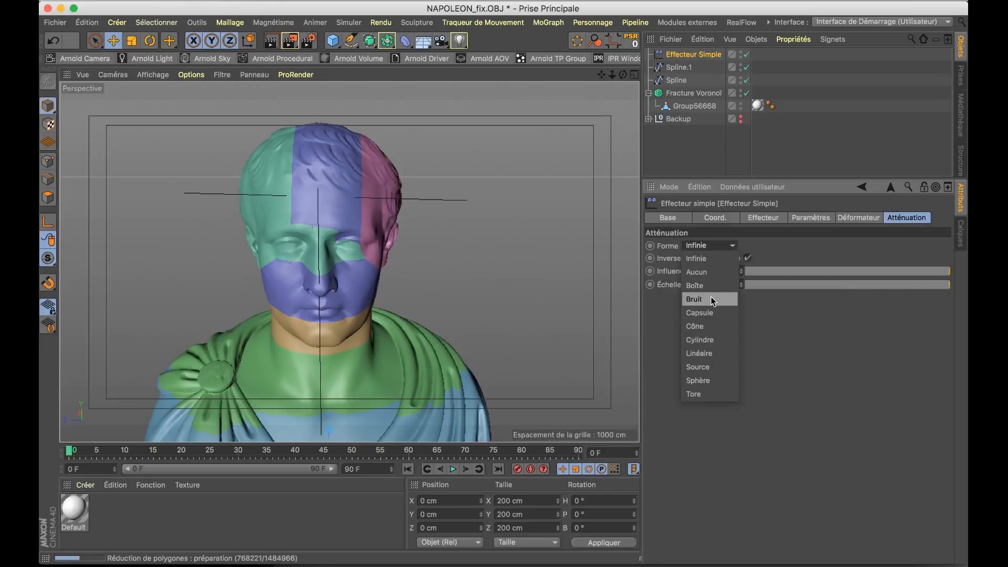
pyautogui.click(702, 380)
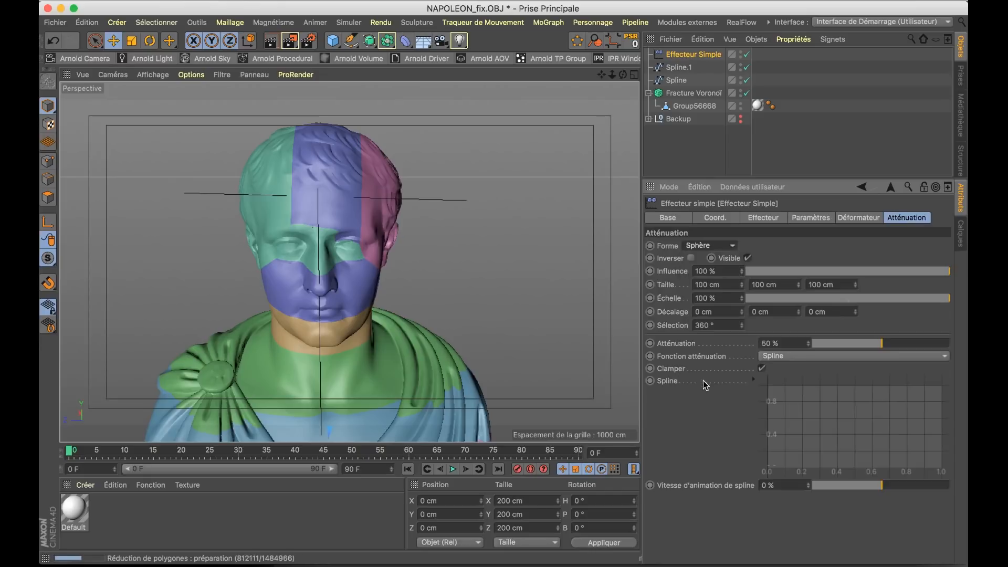
# Raise the Plain effector's falloff sphere to about Y 590 cm over the head and enlarge it to about 301 cm
pyautogui.keyDown('alt'); pyautogui.moveTo(311, 288); pyautogui.dragTo(307, 326, button='right'); pyautogui.keyUp('alt')
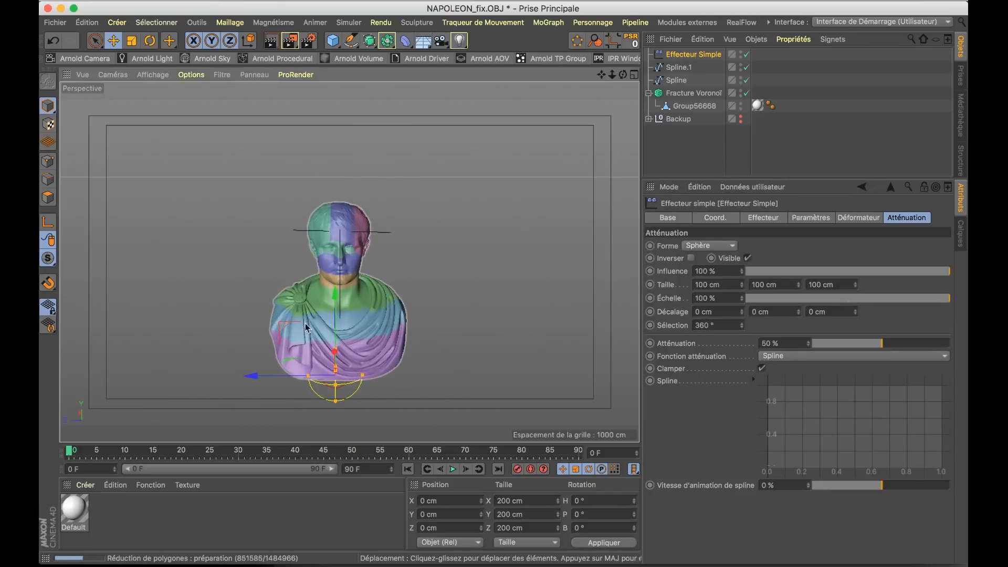
pyautogui.moveTo(335, 299); pyautogui.dragTo(348, 138)
pyautogui.keyDown('alt'); pyautogui.moveTo(323, 223); pyautogui.dragTo(563, 232); pyautogui.keyUp('alt')
pyautogui.press('t')
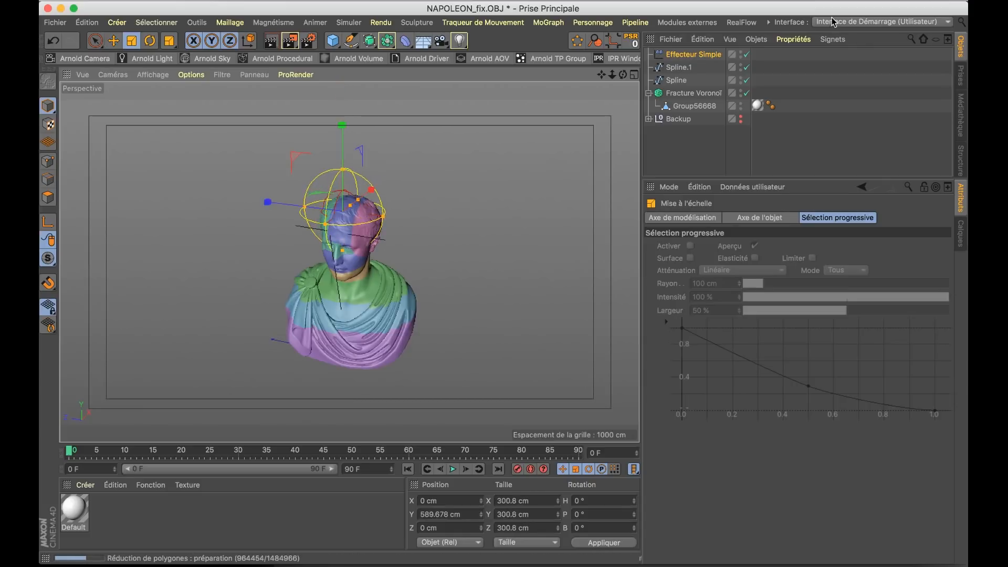
# Turn the Plain effector's position change back on in its parameters
pyautogui.click(705, 56)
pyautogui.click(768, 220)
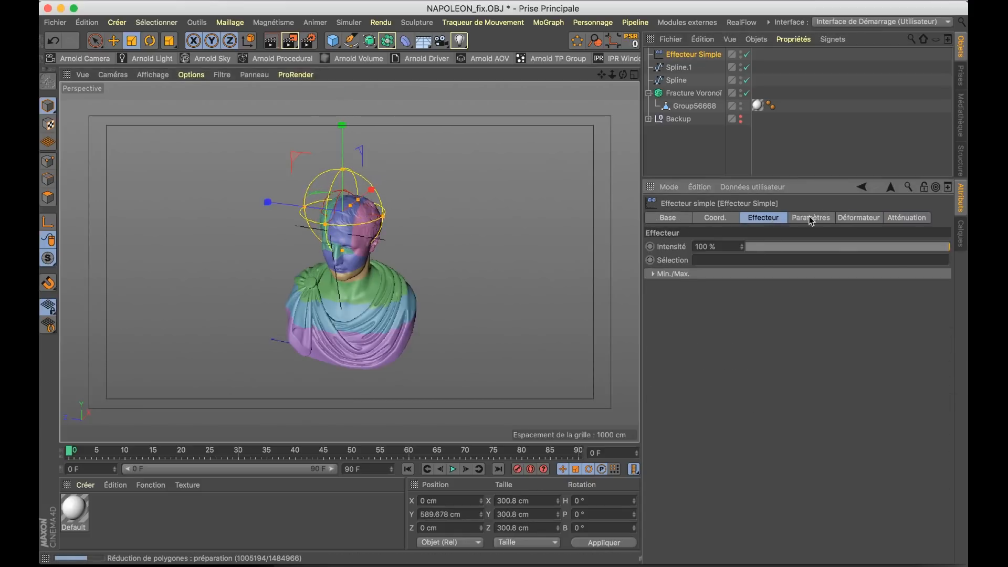
pyautogui.click(810, 218)
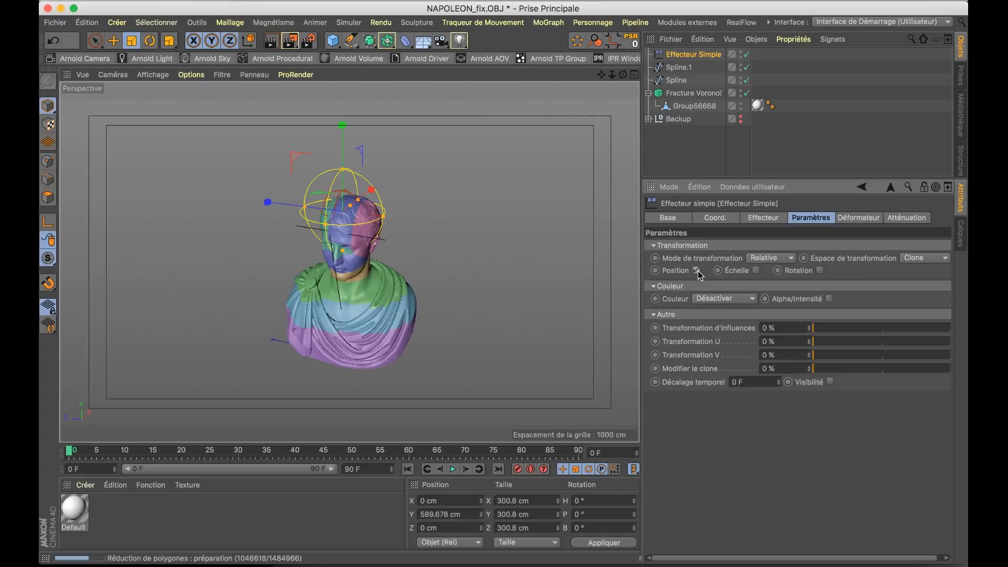
# Raise the Plain effector to about Y 634 cm and compare the separated head pieces with the reference poster in the browser
pyautogui.press('e')
pyautogui.scroll(5, 401, 216)
pyautogui.keyDown('alt'); pyautogui.moveTo(341, 252); pyautogui.dragTo(347, 175); pyautogui.keyUp('alt')
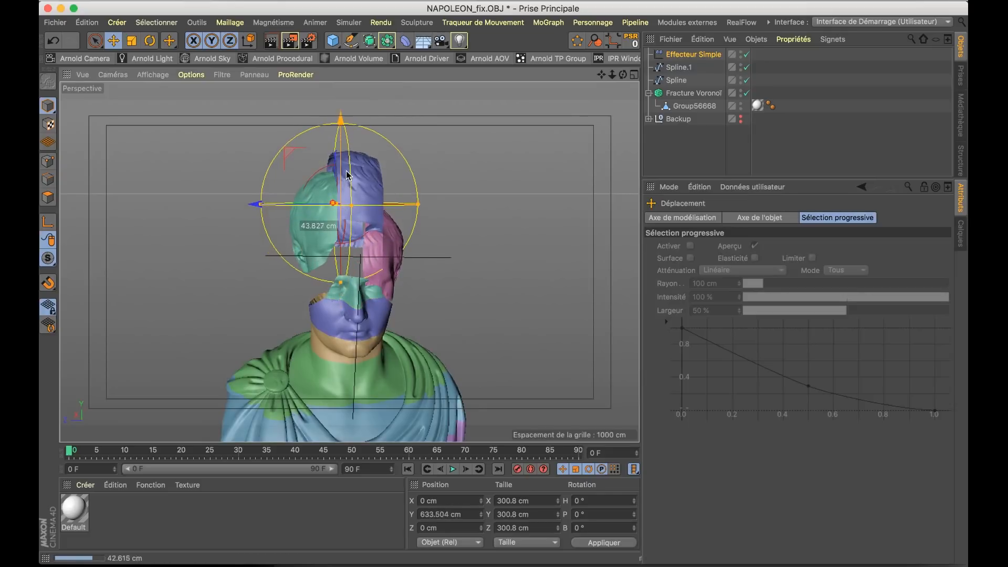
pyautogui.scroll(5, 429, 306)
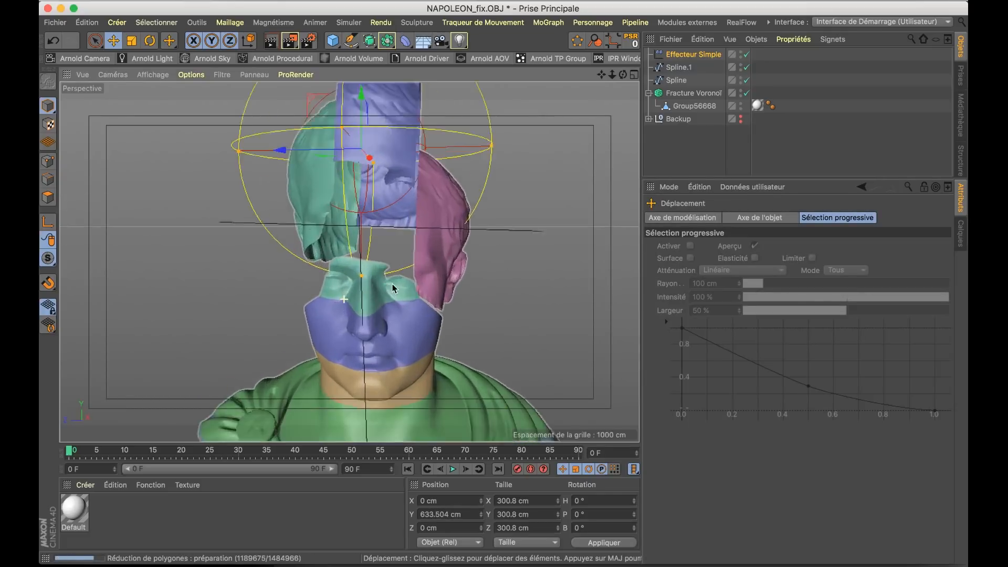
pyautogui.scroll(-4, 430, 309)
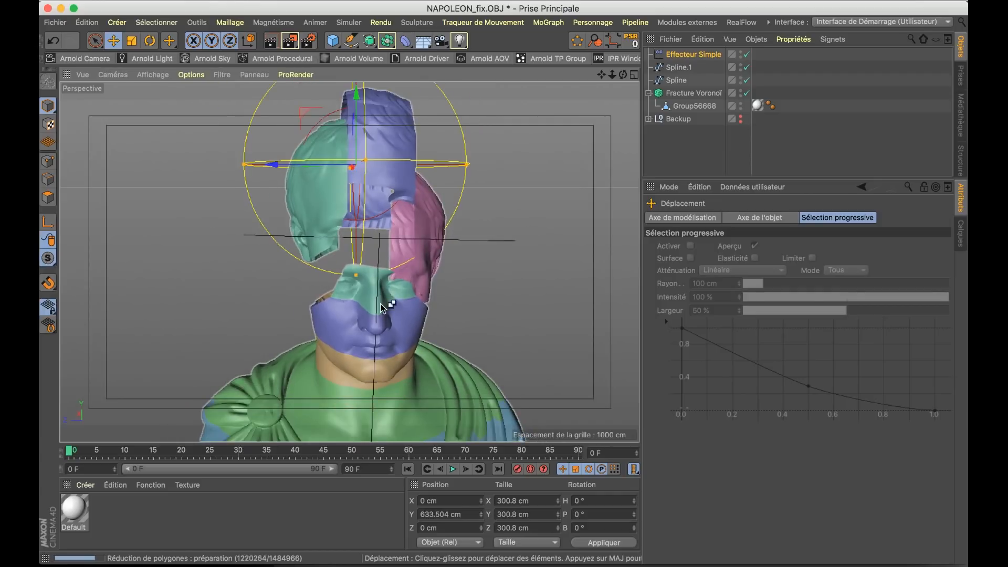
pyautogui.press('super+Tab')
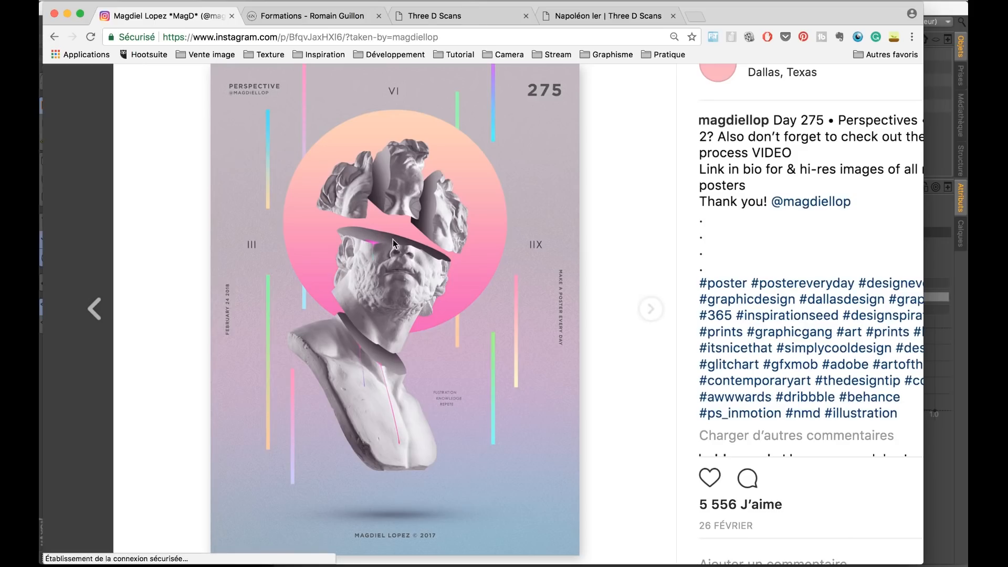
pyautogui.press('super+Tab')
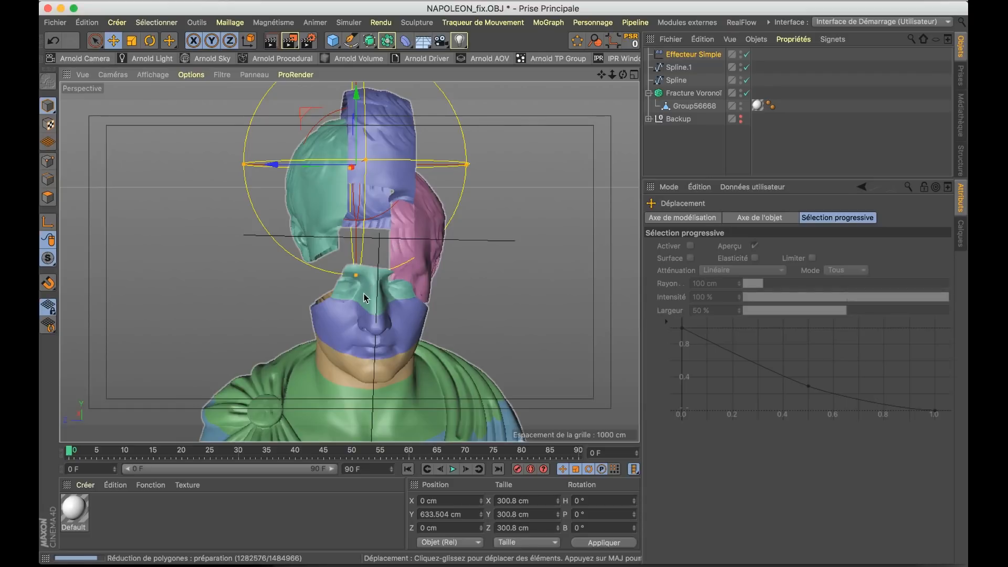
# Reposition the Plain effector over the head at about X -81 cm and Y 610 cm
pyautogui.moveTo(356, 108)
pyautogui.mouseDown()
pyautogui.moveTo(351, 124)
pyautogui.moveTo(357, 105)
pyautogui.mouseUp()
pyautogui.keyDown('alt'); pyautogui.moveTo(359, 183); pyautogui.dragTo(450, 211); pyautogui.keyUp('alt')
pyautogui.moveTo(409, 178); pyautogui.dragTo(462, 207)
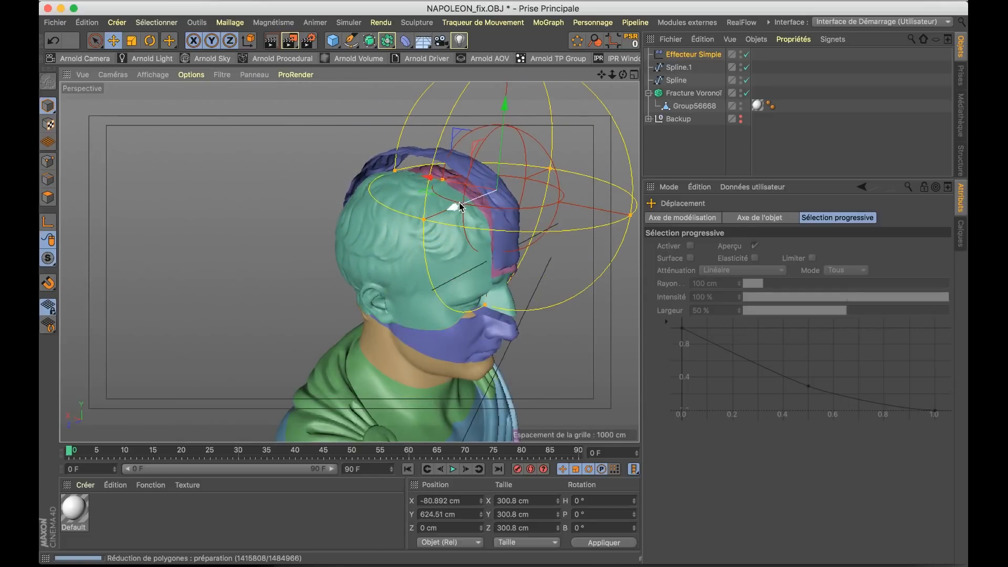
pyautogui.moveTo(495, 161); pyautogui.dragTo(402, 217)
pyautogui.keyDown('alt'); pyautogui.moveTo(469, 232); pyautogui.dragTo(394, 218, button='middle'); pyautogui.keyUp('alt')
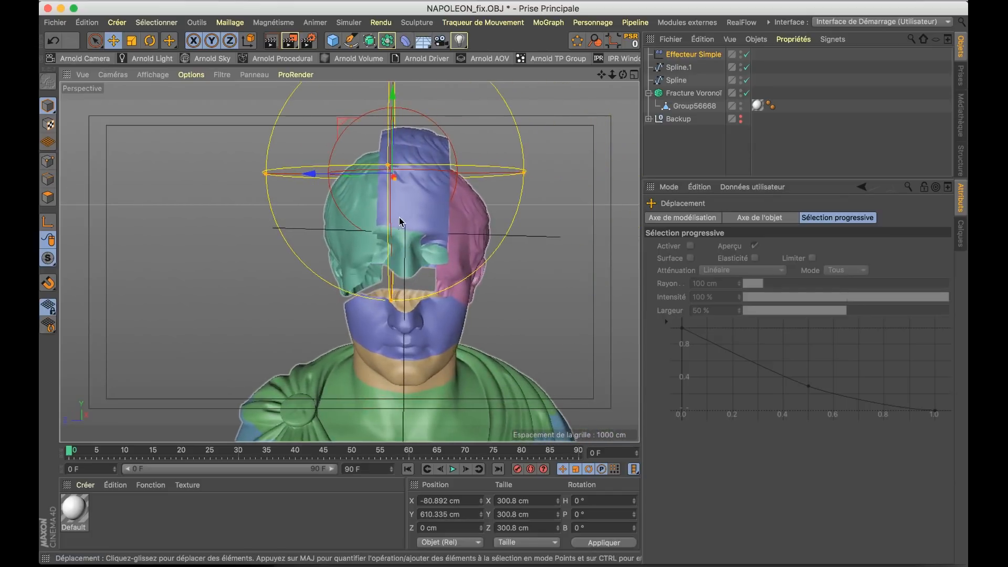
# Try offsetting the pieces with the Plain effector's P.X and with P.Z at 81 cm, undoing each trial
pyautogui.click(693, 54)
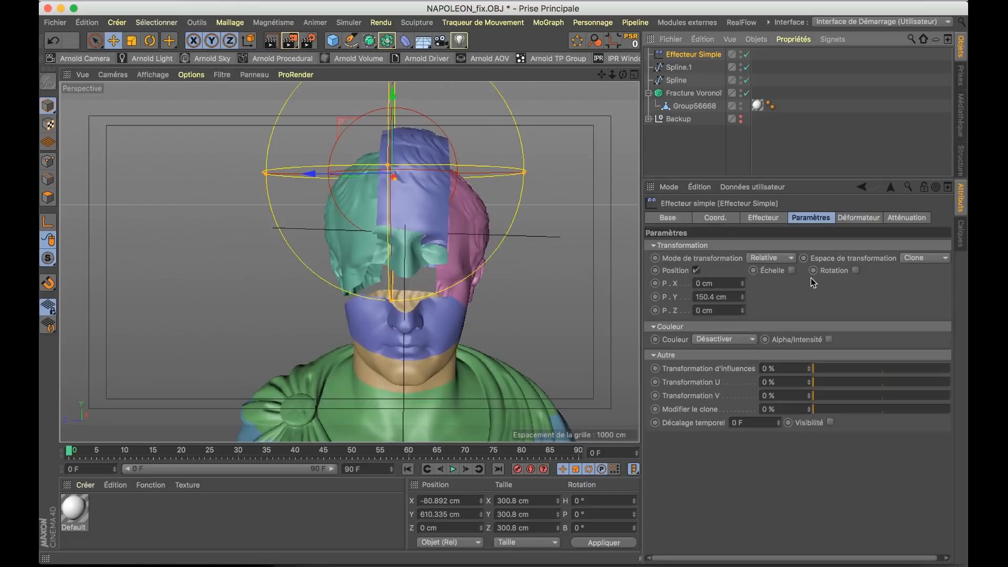
pyautogui.moveTo(743, 284); pyautogui.dragTo(743, 226)
pyautogui.press('super+z')
pyautogui.moveTo(742, 310); pyautogui.dragTo(743, 289)
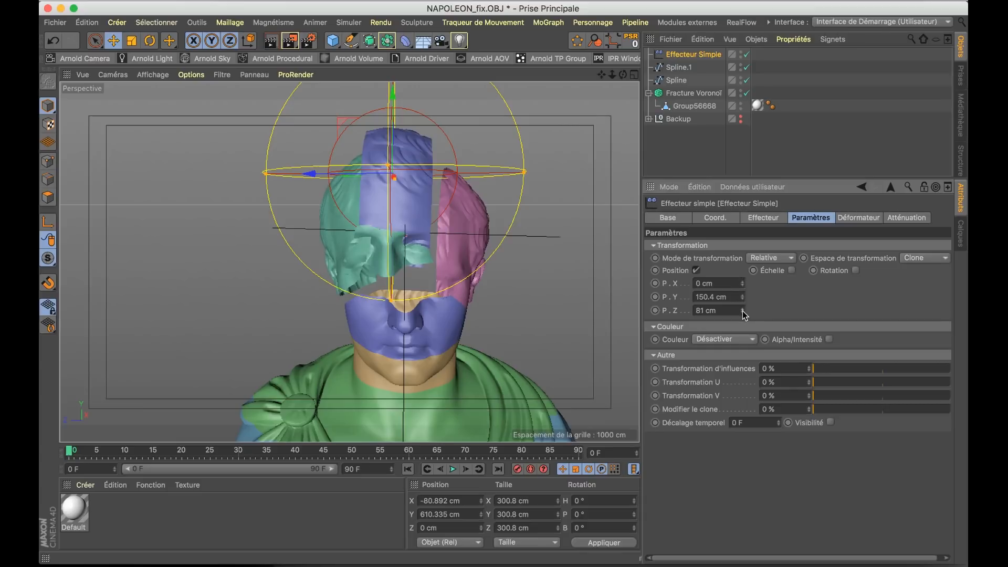
pyautogui.press('super+z')
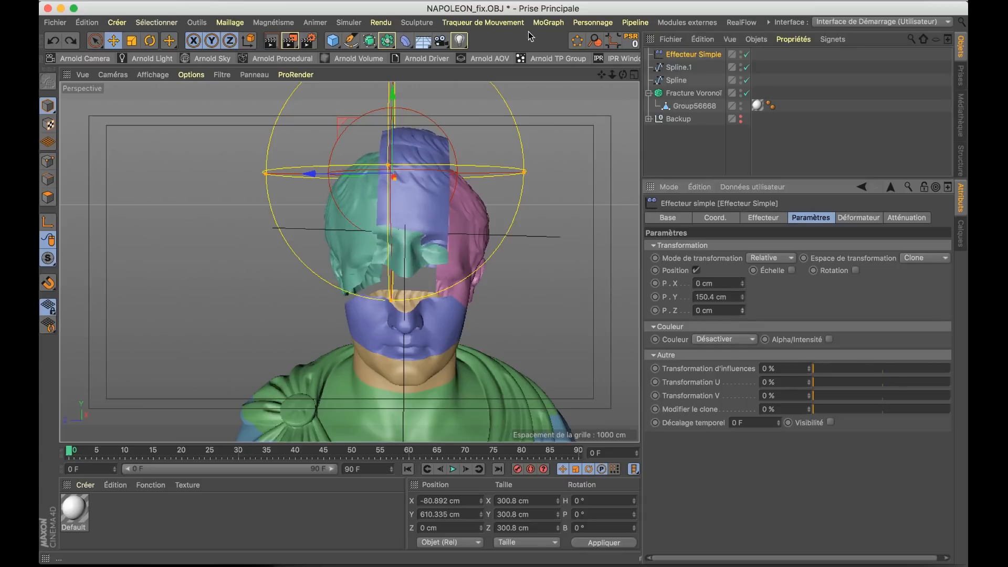
# Create an Adaptation effector and add it to the Voronoi Fracture's effector list
pyautogui.click(549, 23)
pyautogui.moveTo(554, 42)
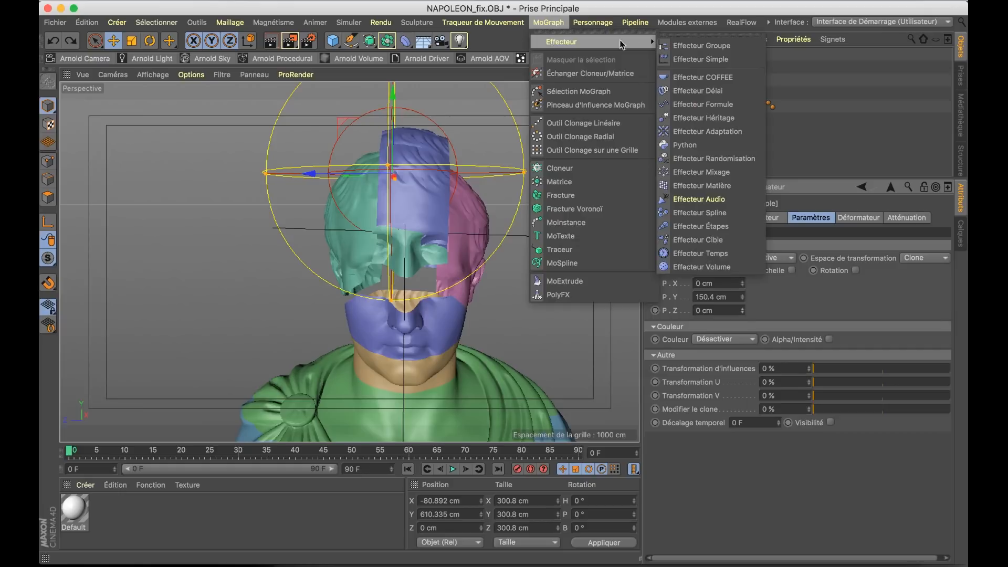
pyautogui.click(715, 135)
pyautogui.click(694, 106)
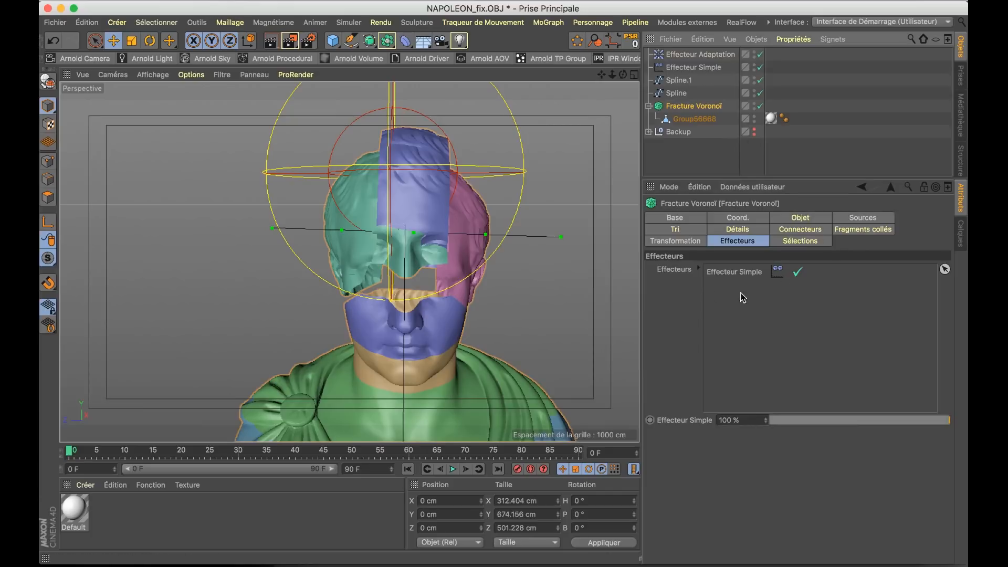
pyautogui.moveTo(838, 340); pyautogui.dragTo(810, 336)
# Set the Adaptation effector's falloff shape to Sphère
pyautogui.click(707, 56)
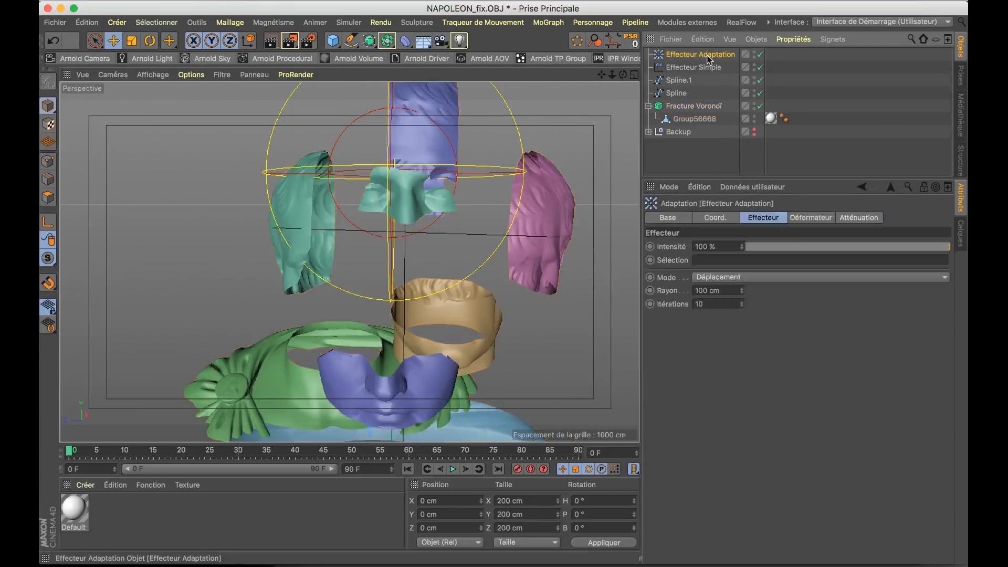
pyautogui.click(856, 218)
pyautogui.click(724, 246)
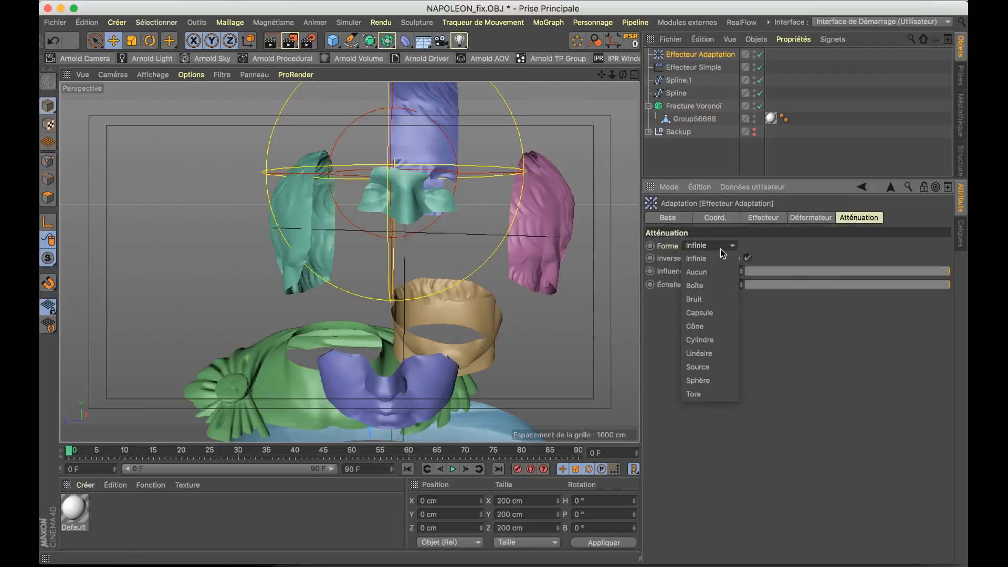
pyautogui.click(718, 381)
# Match the Adaptation effector to the Plain effector's position by nesting it, resetting its transform and taking it back out of the hierarchy
pyautogui.moveTo(694, 64); pyautogui.dragTo(695, 65)
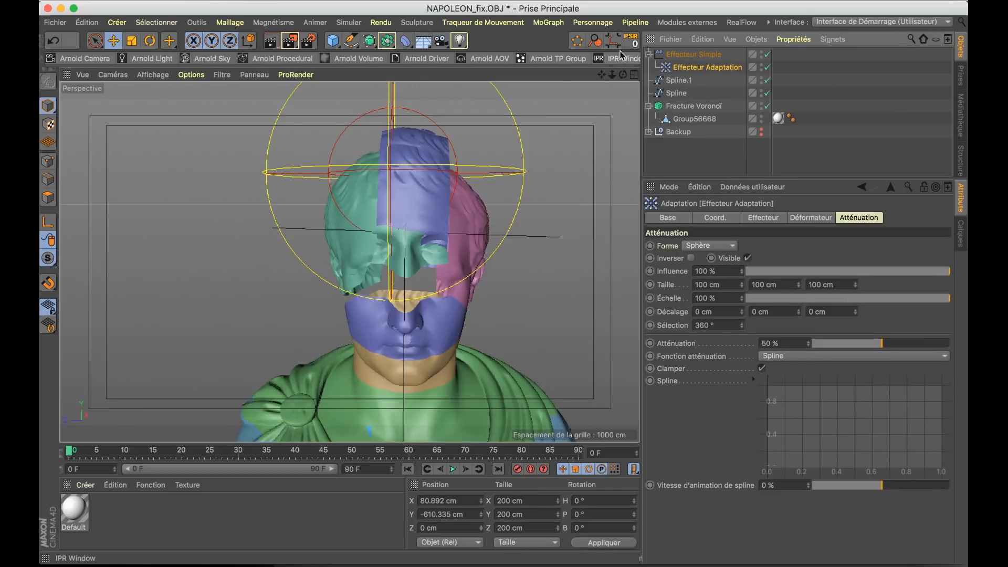
pyautogui.click(633, 46)
pyautogui.click(688, 55)
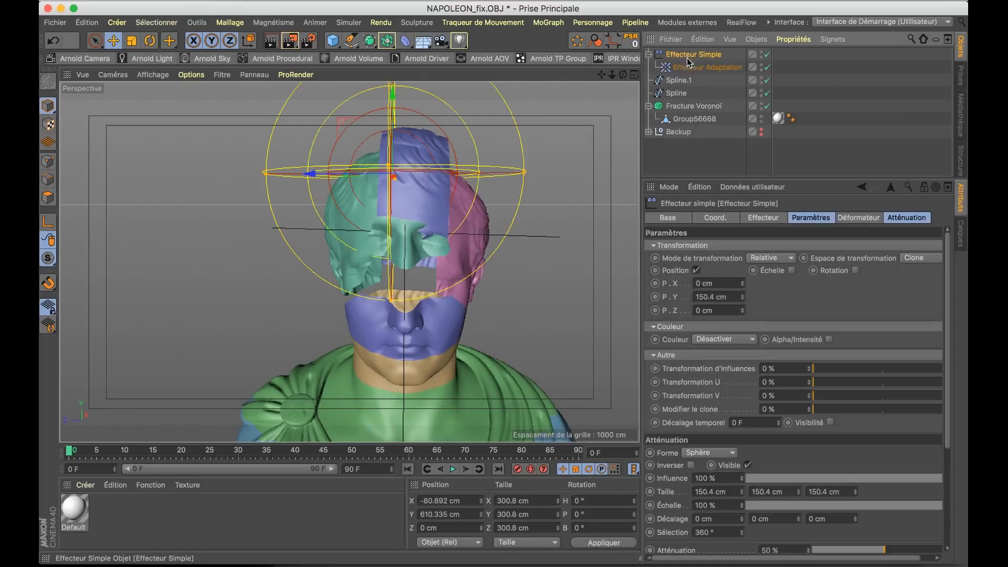
pyautogui.moveTo(687, 53); pyautogui.dragTo(687, 49)
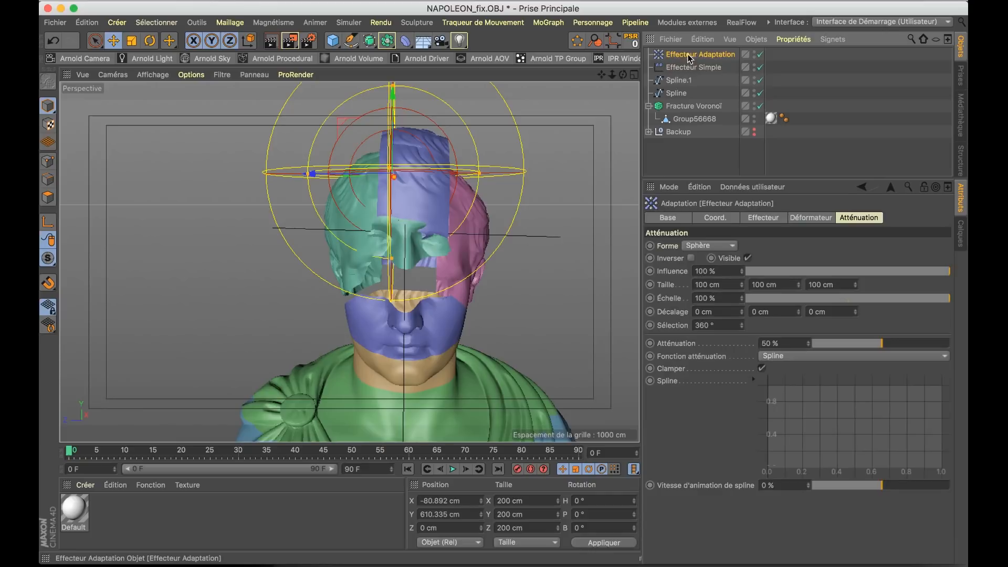
# Enlarge the Adaptation effector's falloff sphere to about 294 cm and move it to about X 21 cm
pyautogui.press('t')
pyautogui.moveTo(287, 258); pyautogui.dragTo(558, 273)
pyautogui.press('e')
pyautogui.keyDown('alt'); pyautogui.moveTo(449, 240); pyautogui.dragTo(303, 195); pyautogui.keyUp('alt')
pyautogui.keyDown('alt'); pyautogui.moveTo(399, 232); pyautogui.dragTo(286, 192); pyautogui.keyUp('alt')
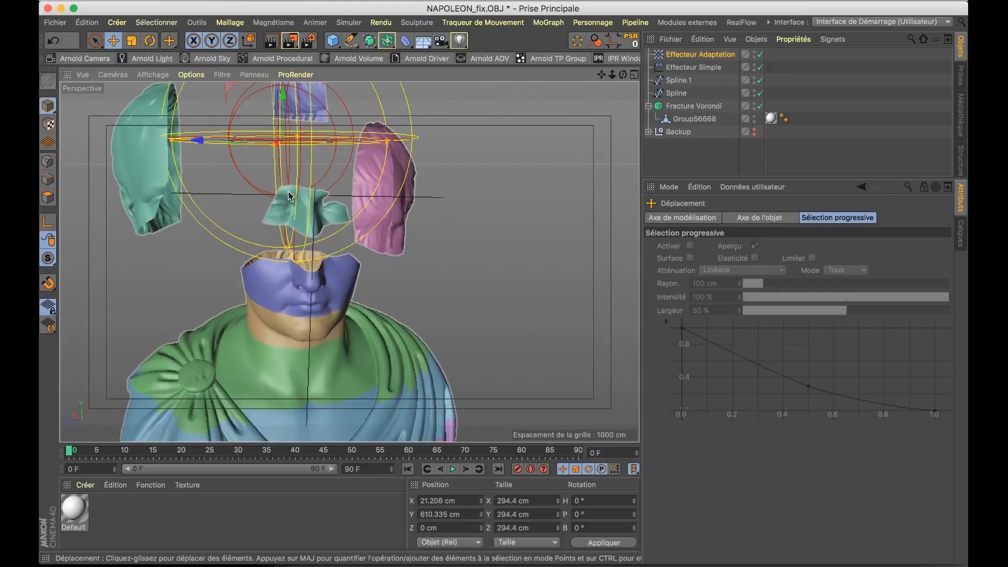
pyautogui.keyDown('alt'); pyautogui.moveTo(292, 199); pyautogui.dragTo(340, 268, button='middle'); pyautogui.keyUp('alt')
pyautogui.keyDown('alt'); pyautogui.moveTo(340, 269); pyautogui.dragTo(315, 257); pyautogui.keyUp('alt')
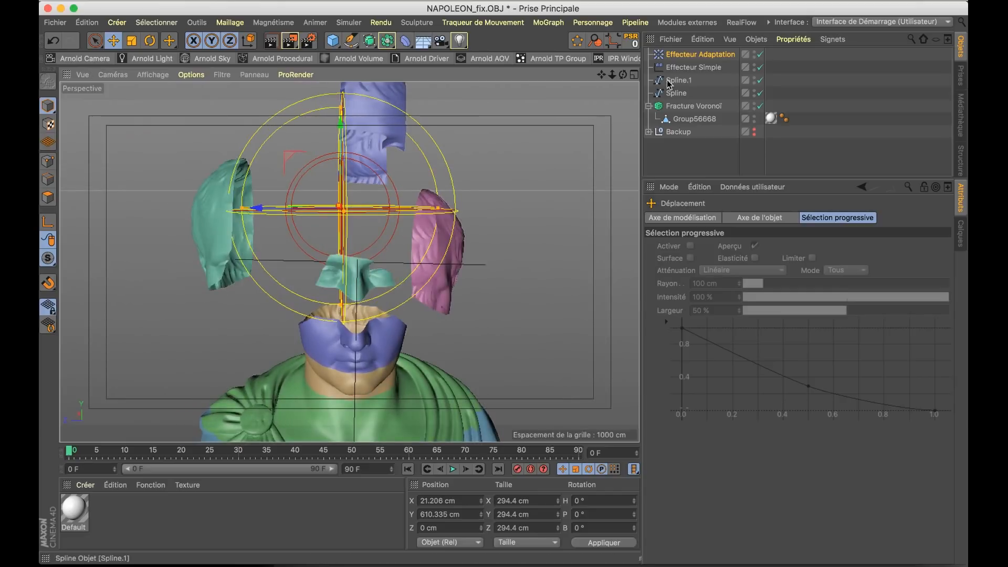
# Reduce the Adaptation effector's radius to 54.2 cm
pyautogui.click(685, 54)
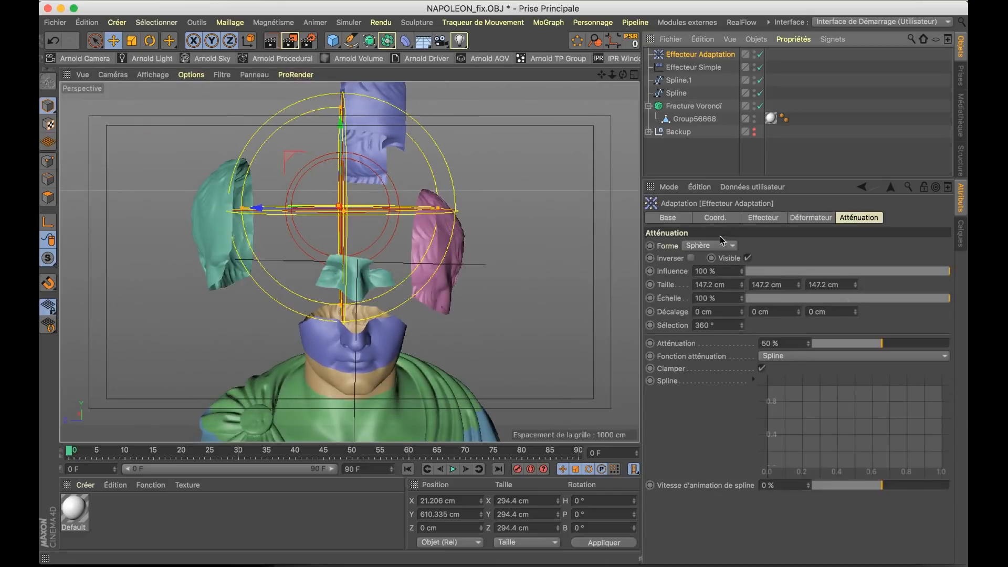
pyautogui.click(761, 219)
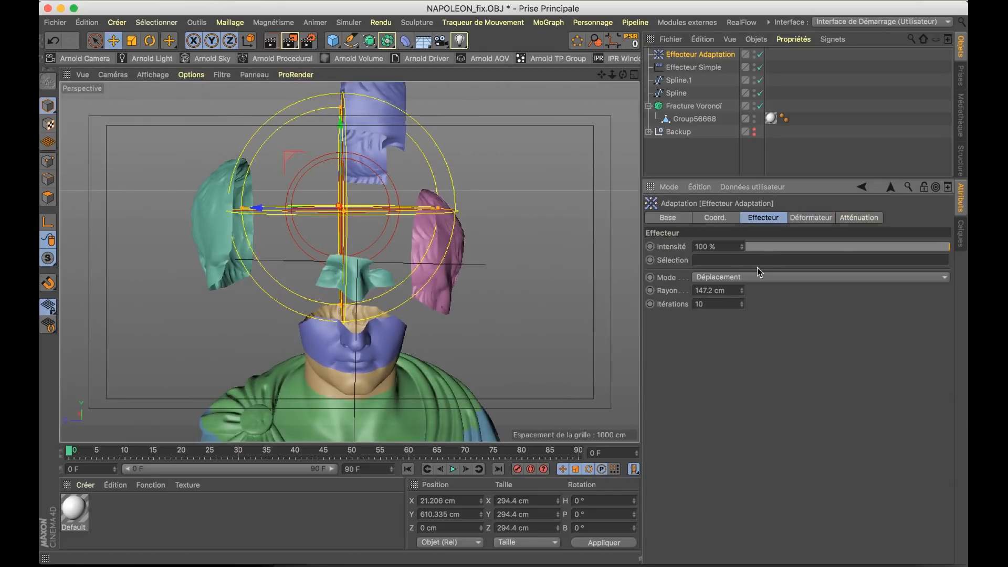
pyautogui.moveTo(739, 289); pyautogui.dragTo(739, 320)
pyautogui.keyDown('alt'); pyautogui.moveTo(386, 265); pyautogui.dragTo(370, 246); pyautogui.keyUp('alt')
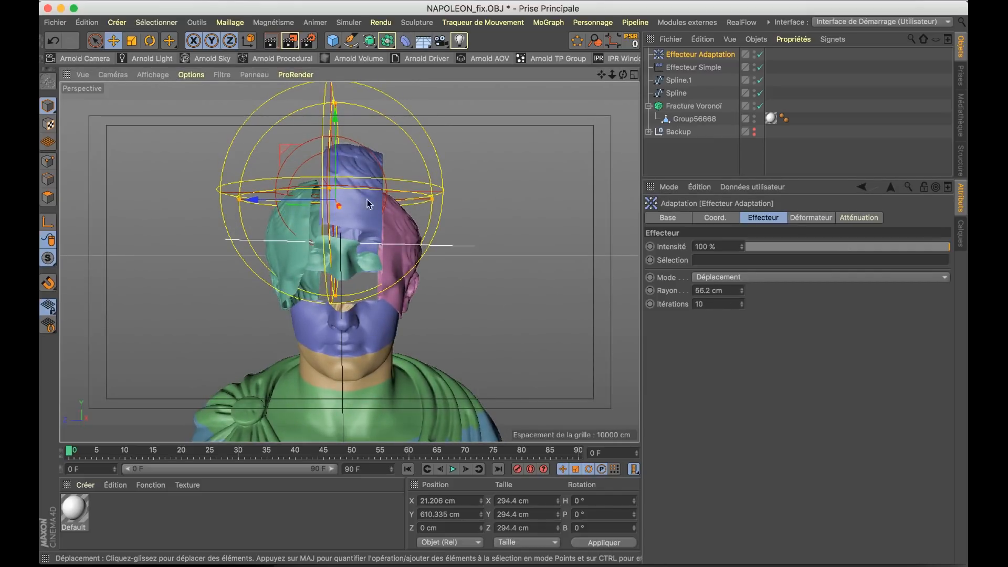
pyautogui.moveTo(739, 292); pyautogui.dragTo(742, 289)
pyautogui.click(743, 288)
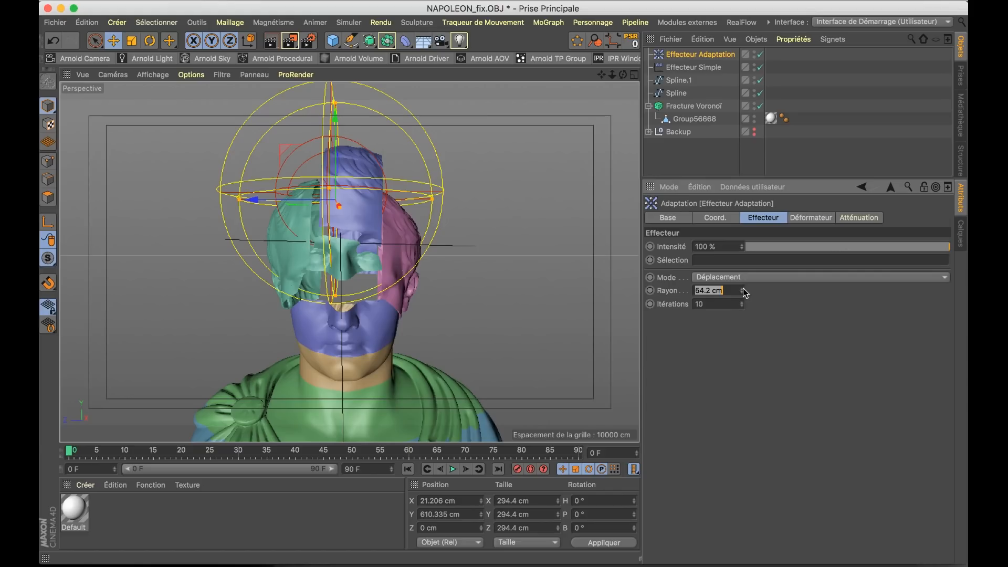
# Set the Plain effector's P.Y to 35.4 cm and shift the effector to about X -44 cm
pyautogui.click(693, 68)
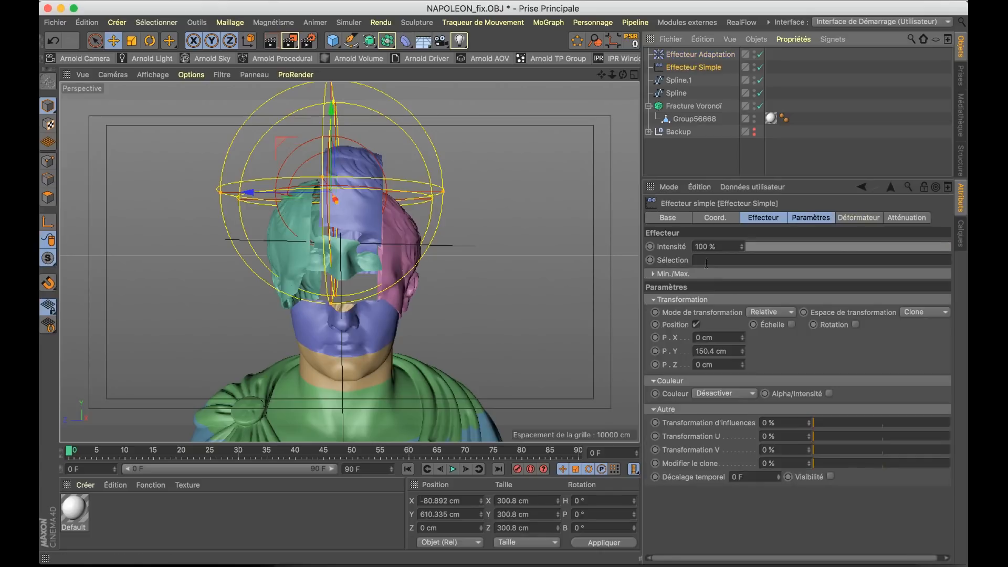
pyautogui.moveTo(745, 354); pyautogui.dragTo(745, 386)
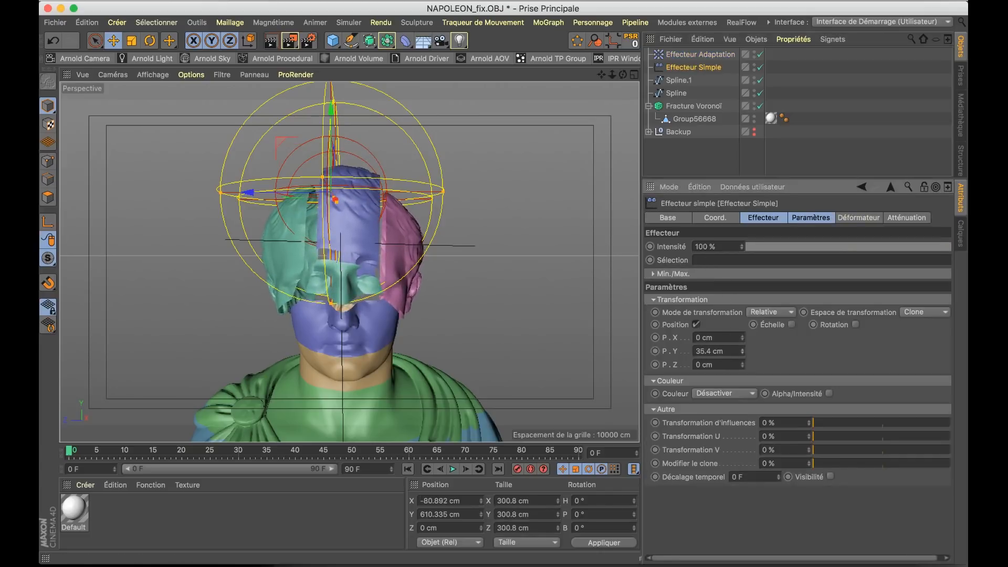
pyautogui.keyDown('alt'); pyautogui.moveTo(399, 252); pyautogui.dragTo(274, 186); pyautogui.keyUp('alt')
pyautogui.hotkey('ctrl', 'z')
pyautogui.keyDown('alt'); pyautogui.moveTo(302, 244); pyautogui.dragTo(181, 192); pyautogui.keyUp('alt')
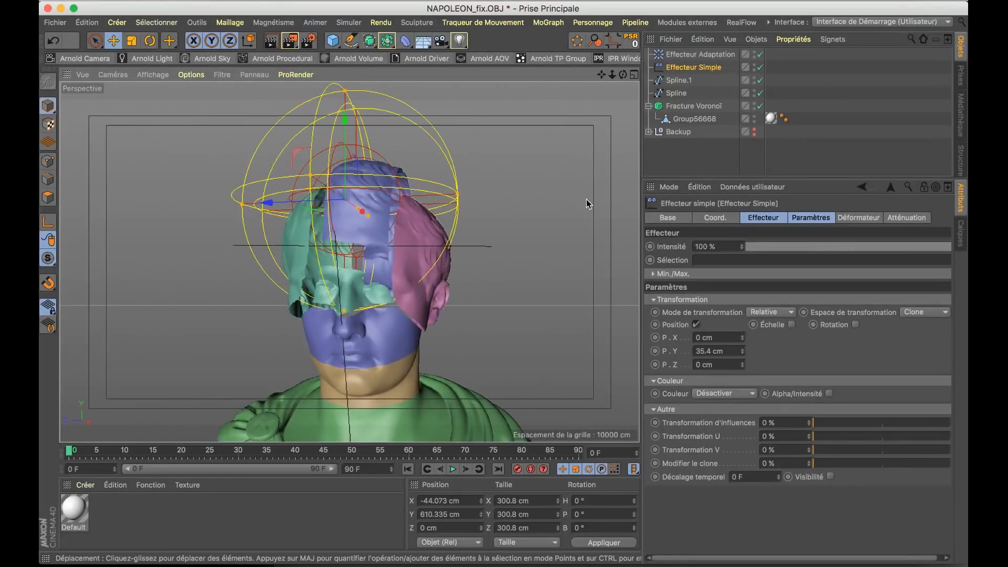
pyautogui.scroll(3, 298, 294)
pyautogui.keyDown('alt'); pyautogui.moveTo(298, 294); pyautogui.dragTo(331, 269); pyautogui.keyUp('alt')
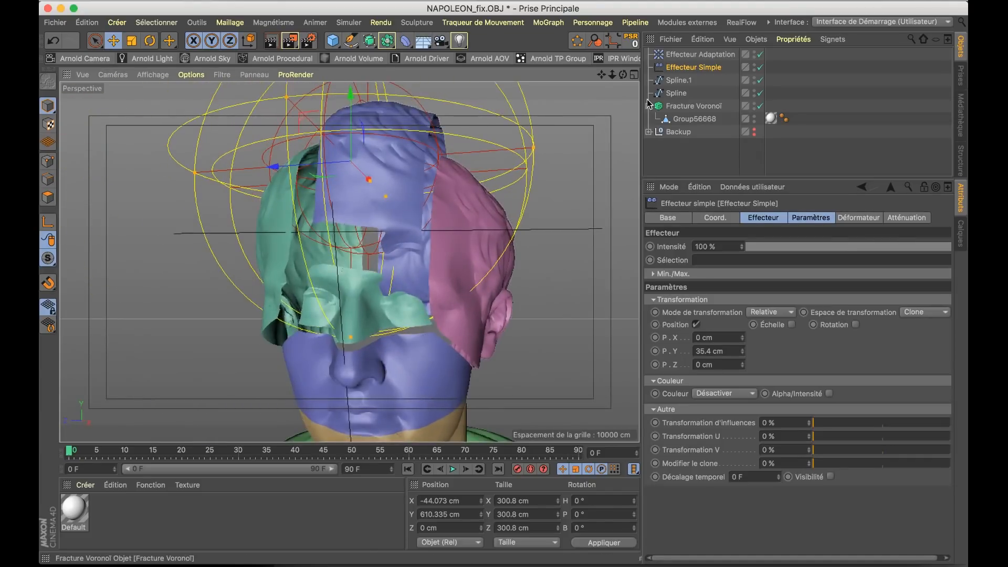
# Enable Optimiser et Fermer les Trous in the Voronoi Fracture's object properties to close the hollow pieces
pyautogui.click(676, 107)
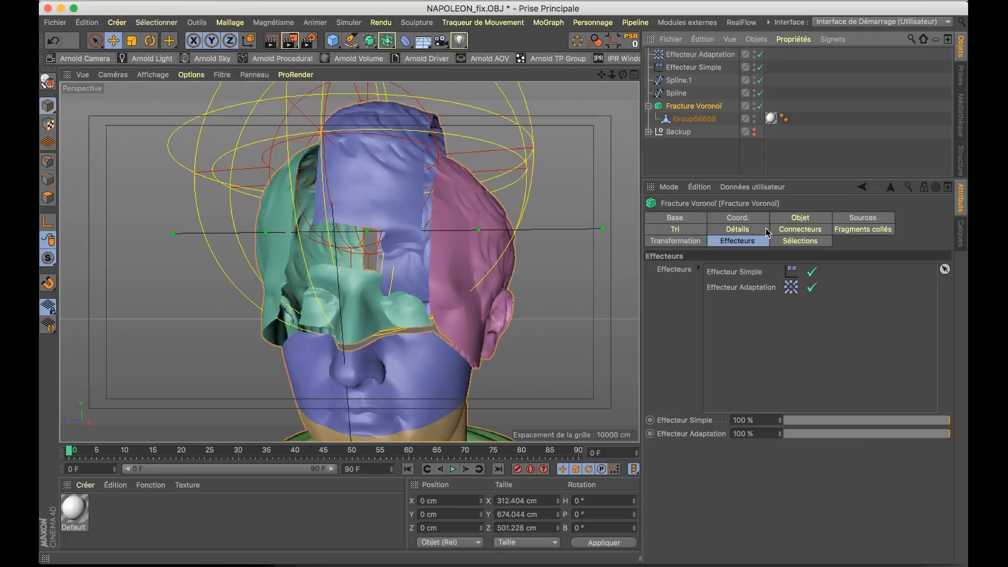
pyautogui.click(740, 230)
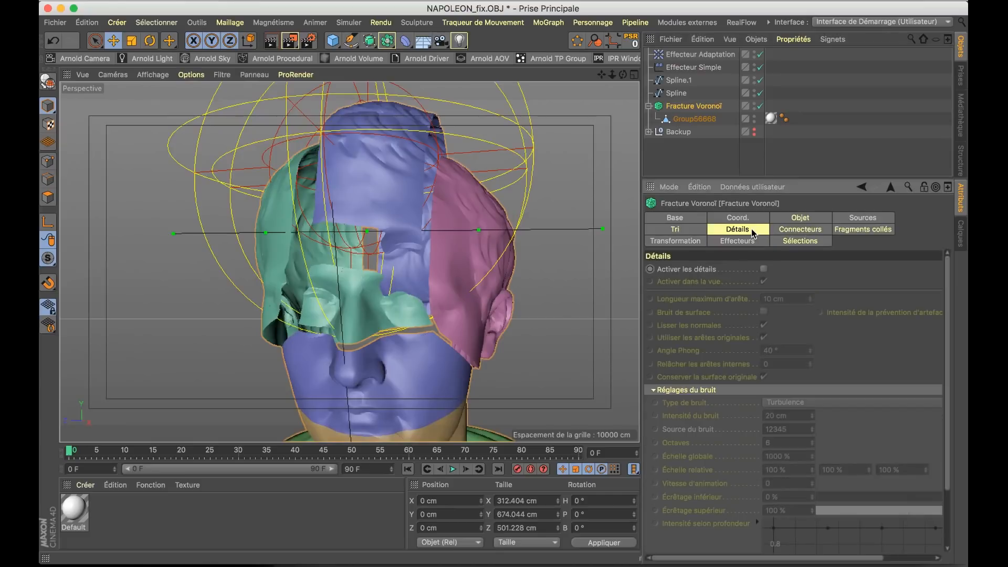
pyautogui.click(805, 229)
pyautogui.click(808, 221)
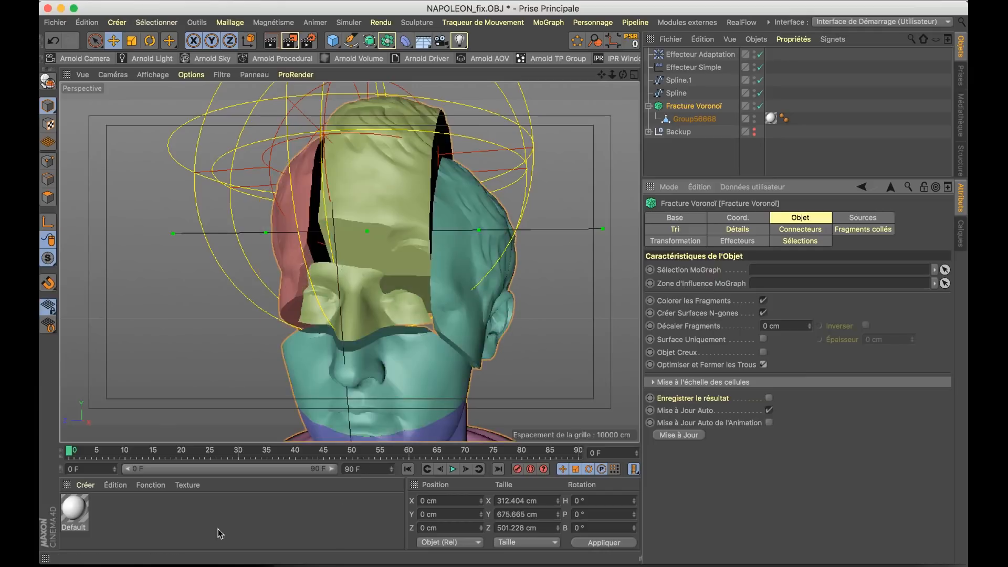
pyautogui.keyDown('alt'); pyautogui.moveTo(367, 261); pyautogui.dragTo(395, 278); pyautogui.keyUp('alt')
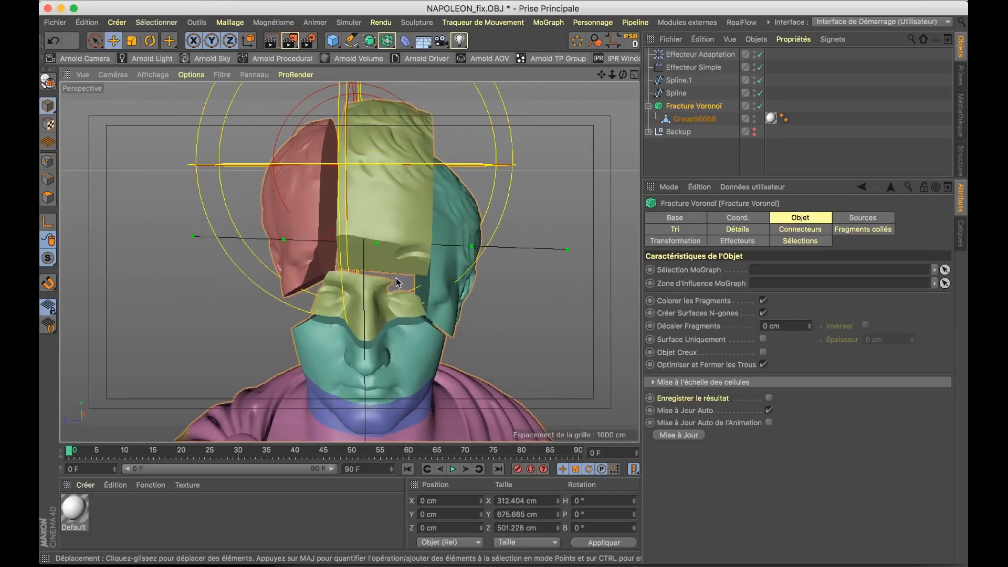
# Select the Adaptation and Plain effectors and shift them together along Z to about -16 cm
pyautogui.click(687, 68)
pyautogui.keyDown('shift'); pyautogui.click(696, 57); pyautogui.keyUp('shift')
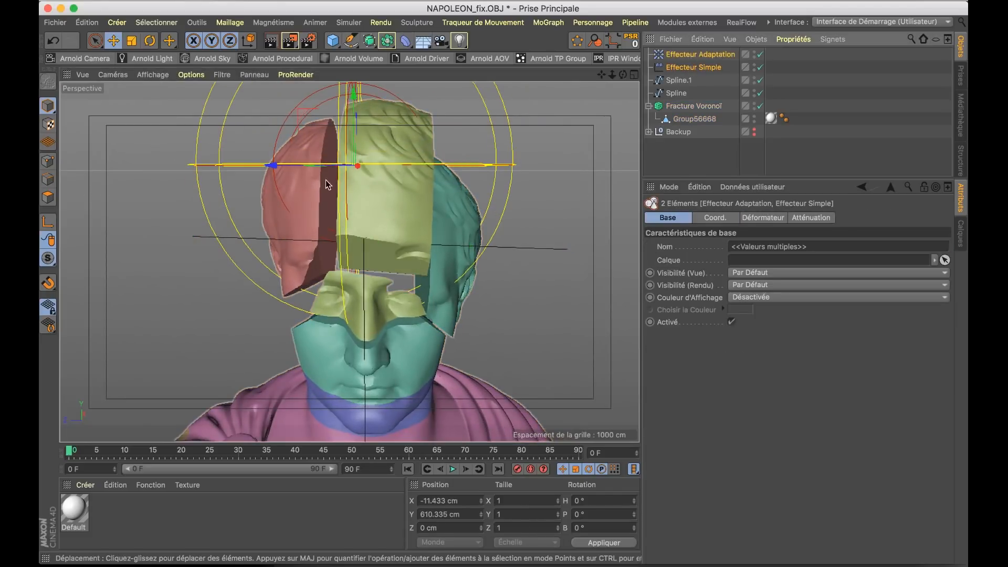
pyautogui.moveTo(269, 165); pyautogui.dragTo(313, 170)
pyautogui.keyDown('alt'); pyautogui.moveTo(356, 290); pyautogui.dragTo(410, 316); pyautogui.keyUp('alt')
# Compare the head with the reference poster, raise both effectors to about Y 646 cm, and clear the selection
pyautogui.press('super+Tab')
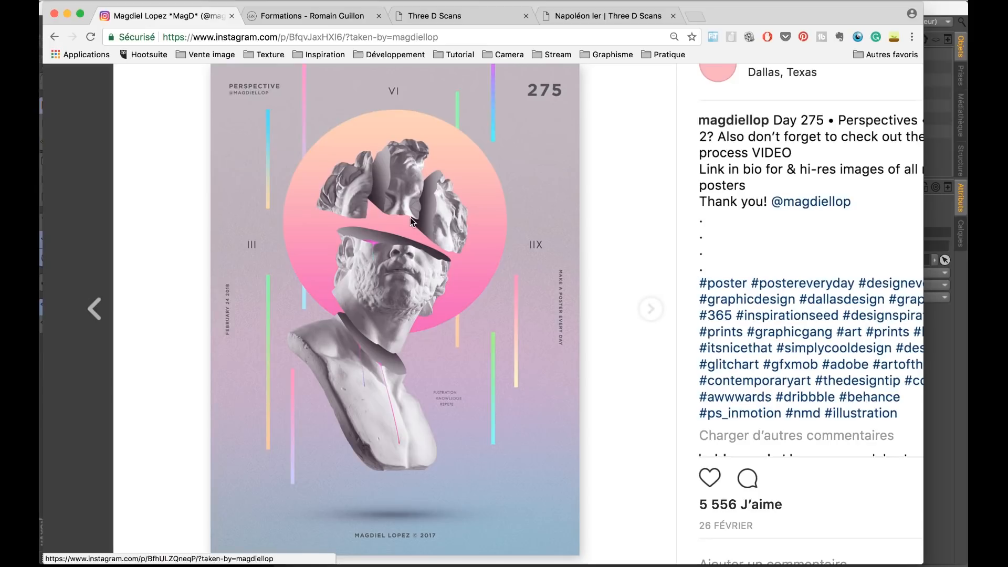
pyautogui.press('super+Tab')
pyautogui.keyDown('alt'); pyautogui.moveTo(460, 263); pyautogui.dragTo(411, 300); pyautogui.keyUp('alt')
pyautogui.moveTo(342, 123); pyautogui.dragTo(342, 98)
pyautogui.keyDown('alt'); pyautogui.moveTo(331, 224); pyautogui.dragTo(370, 196); pyautogui.keyUp('alt')
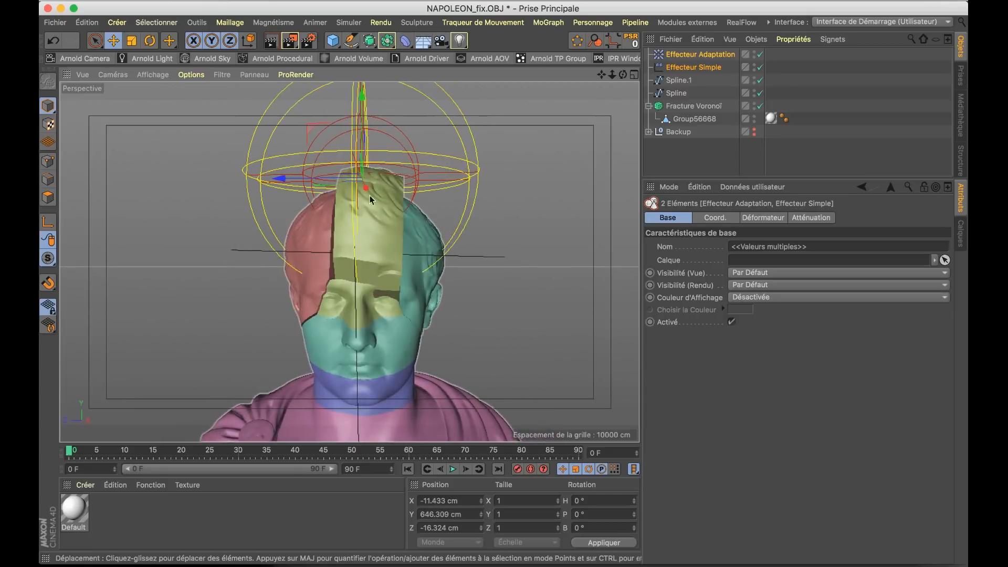
pyautogui.click(668, 186)
pyautogui.click(683, 76)
pyautogui.click(700, 143)
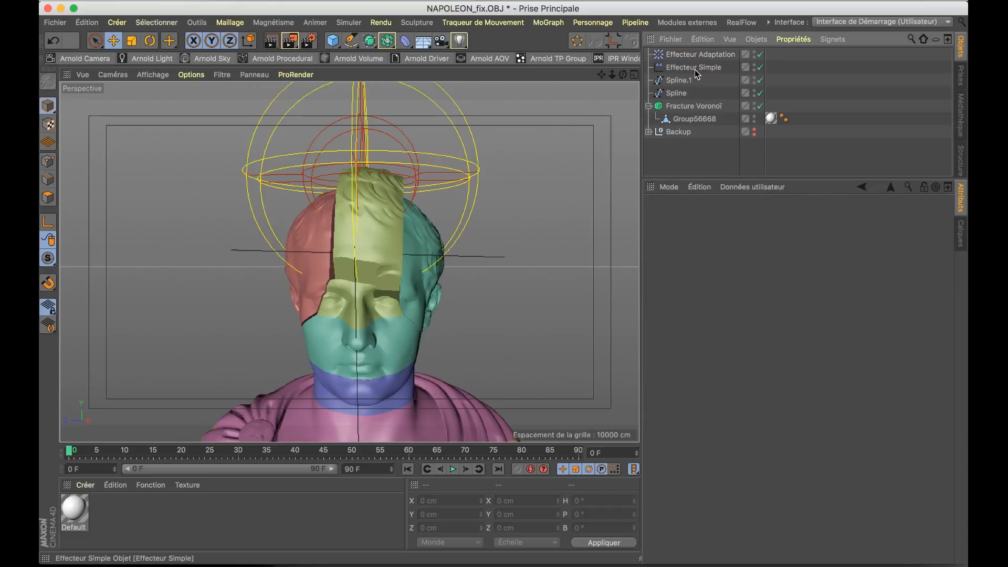
# Raise the Plain effector's P.Y offset to about 109.4 cm to lift the central head piece further
pyautogui.click(693, 69)
pyautogui.click(805, 219)
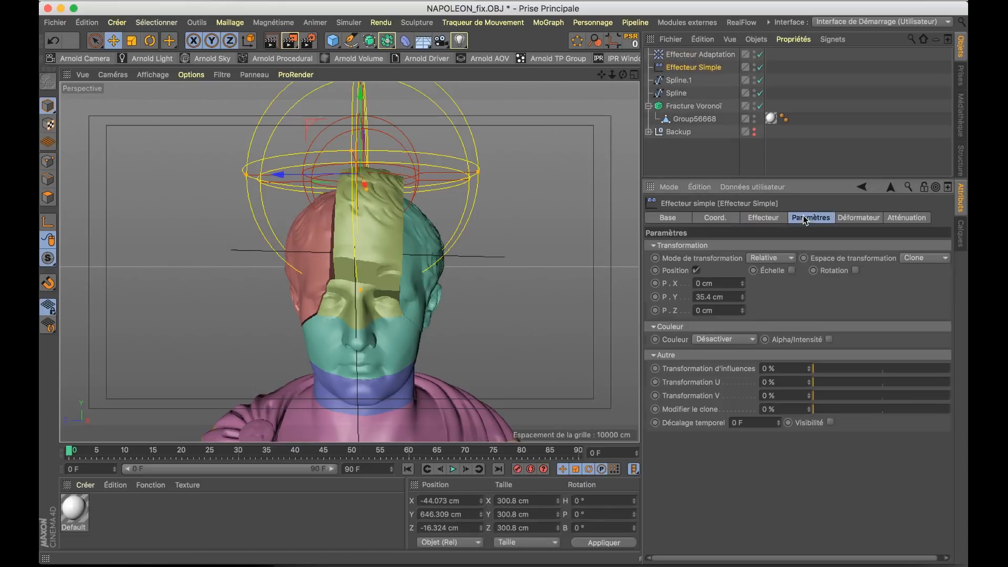
pyautogui.moveTo(742, 298); pyautogui.dragTo(742, 272)
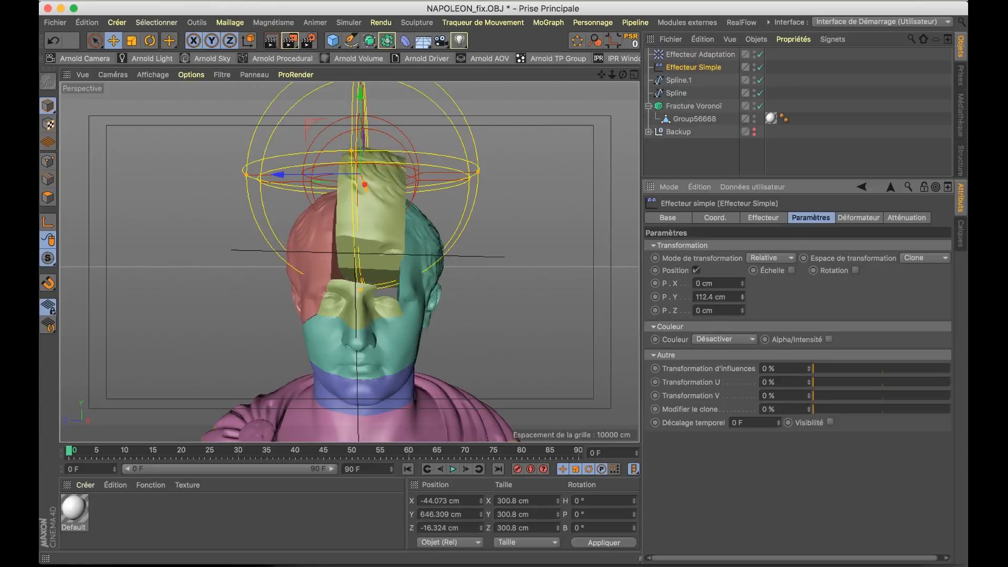
pyautogui.click(693, 55)
pyautogui.moveTo(742, 292); pyautogui.dragTo(742, 294)
pyautogui.click(694, 68)
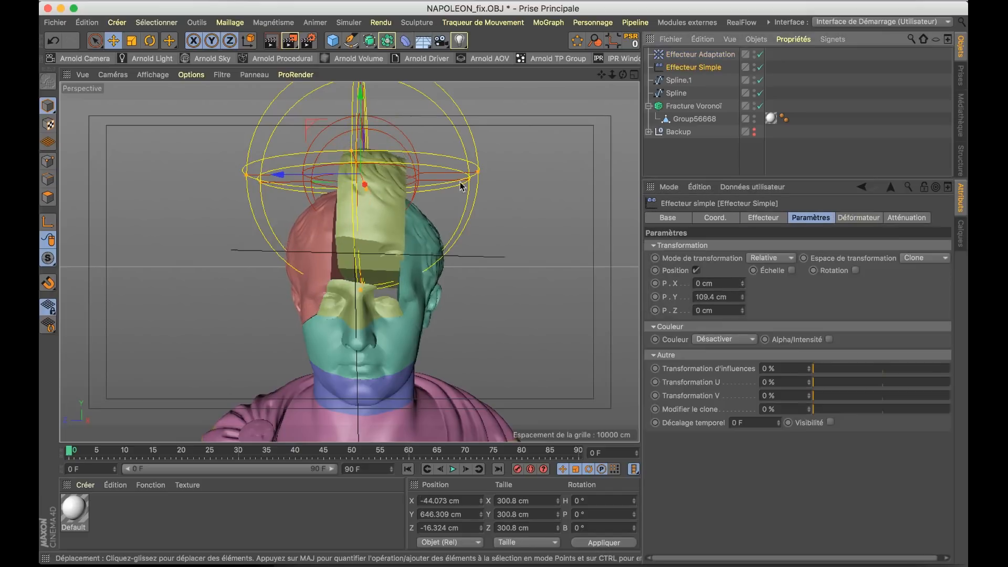
# Move the Plain effector to about X -54 cm, Y 633 cm and set its falloff (Atténuation) to 0%
pyautogui.keyDown('alt'); pyautogui.moveTo(460, 182); pyautogui.dragTo(346, 160); pyautogui.keyUp('alt')
pyautogui.keyDown('alt'); pyautogui.moveTo(284, 162); pyautogui.dragTo(336, 151); pyautogui.keyUp('alt')
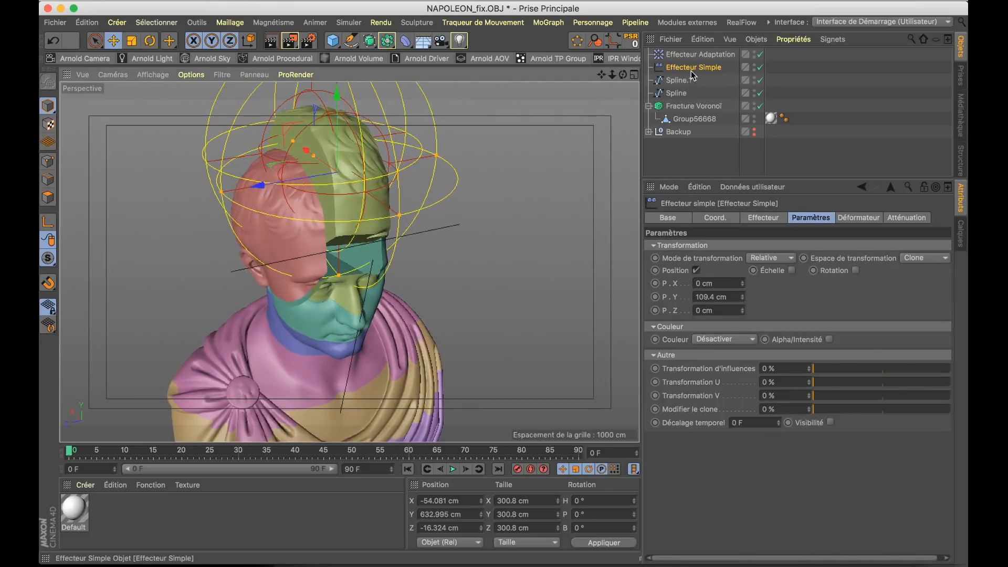
pyautogui.click(908, 218)
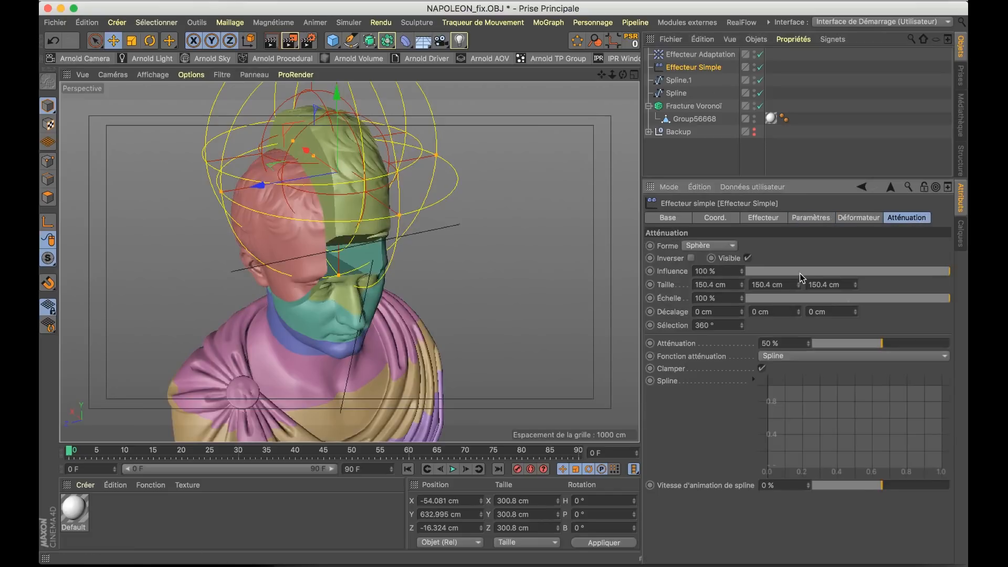
pyautogui.moveTo(856, 346); pyautogui.dragTo(897, 345)
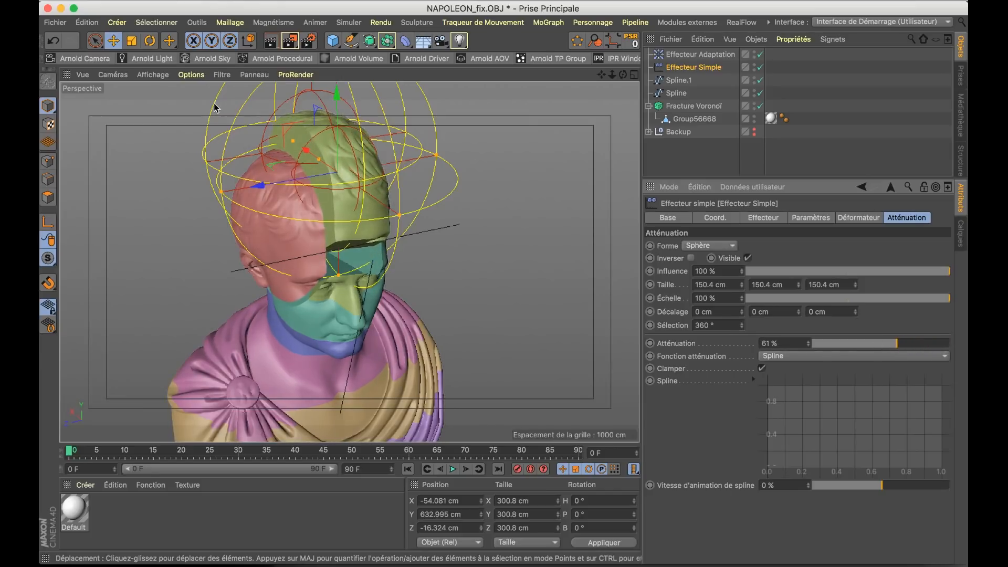
pyautogui.moveTo(837, 348); pyautogui.dragTo(803, 351)
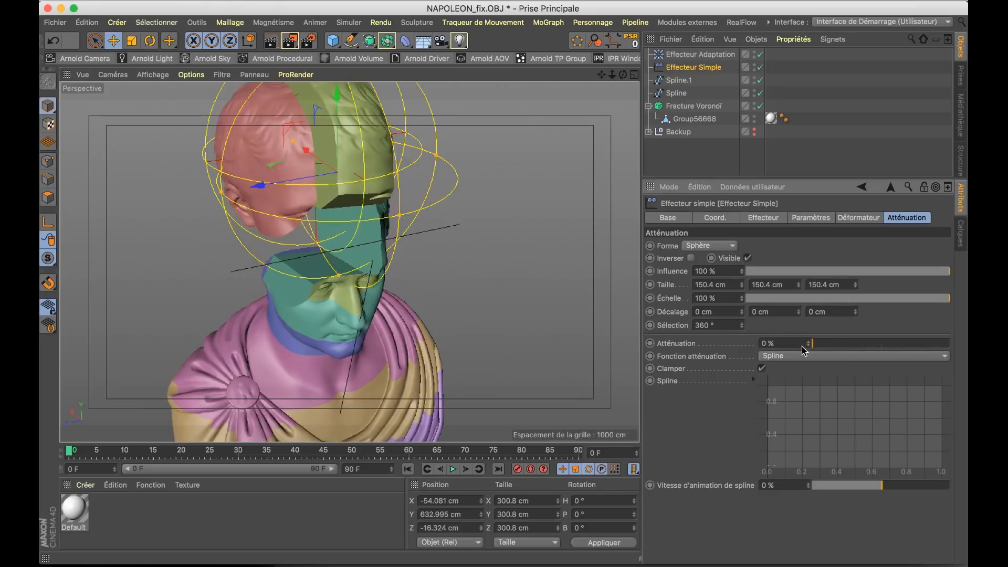
# Shift the Plain and Adaptation effectors together to about Z -20.6 cm and enlarge them until the Plain's size is about 307.7 cm
pyautogui.keyDown('alt'); pyautogui.moveTo(299, 226); pyautogui.dragTo(243, 190); pyautogui.keyUp('alt')
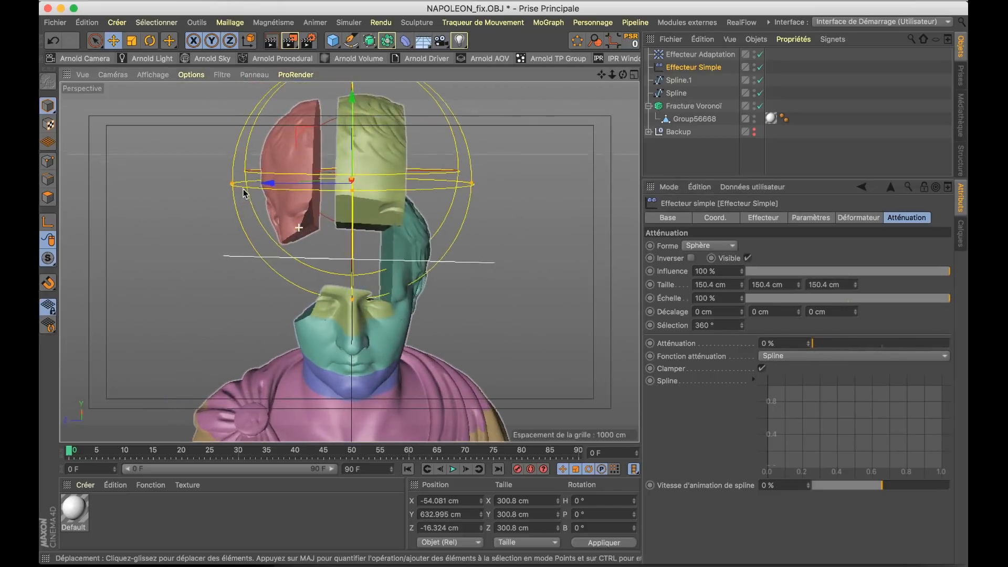
pyautogui.keyDown('alt'); pyautogui.moveTo(361, 245); pyautogui.dragTo(371, 259); pyautogui.keyUp('alt')
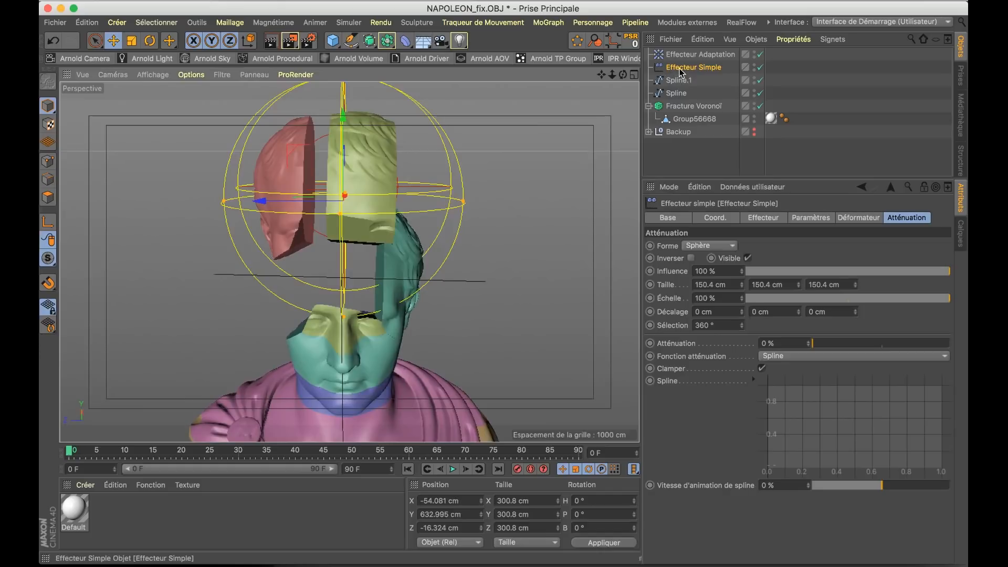
pyautogui.keyDown('shift'); pyautogui.click(704, 54); pyautogui.keyUp('shift')
pyautogui.moveTo(307, 198); pyautogui.dragTo(260, 194)
pyautogui.press('t')
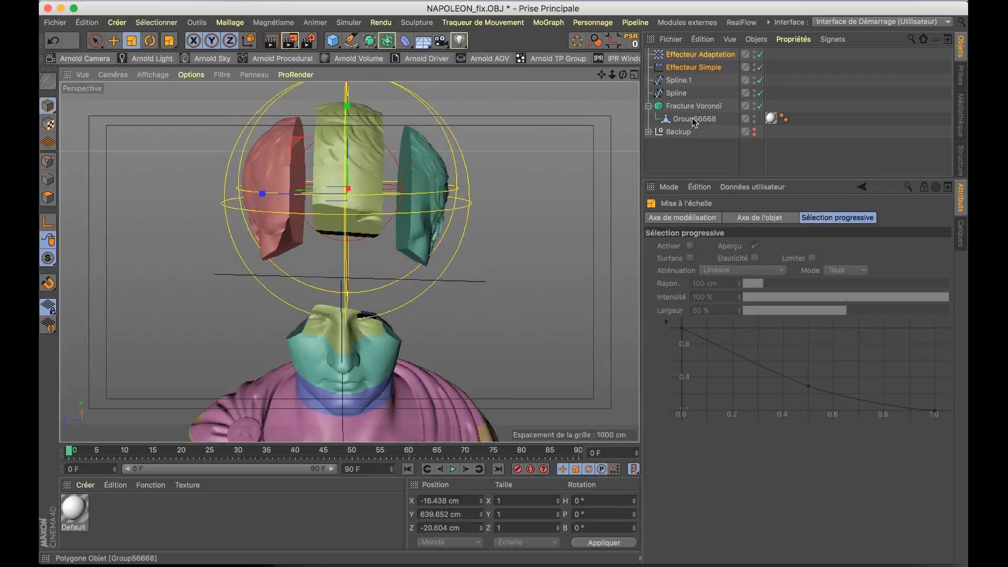
# Lower the Plain effector's P.Y offset to bring the head pieces down, and set the Adaptation effector's Rayon to about 68.4 cm
pyautogui.click(693, 67)
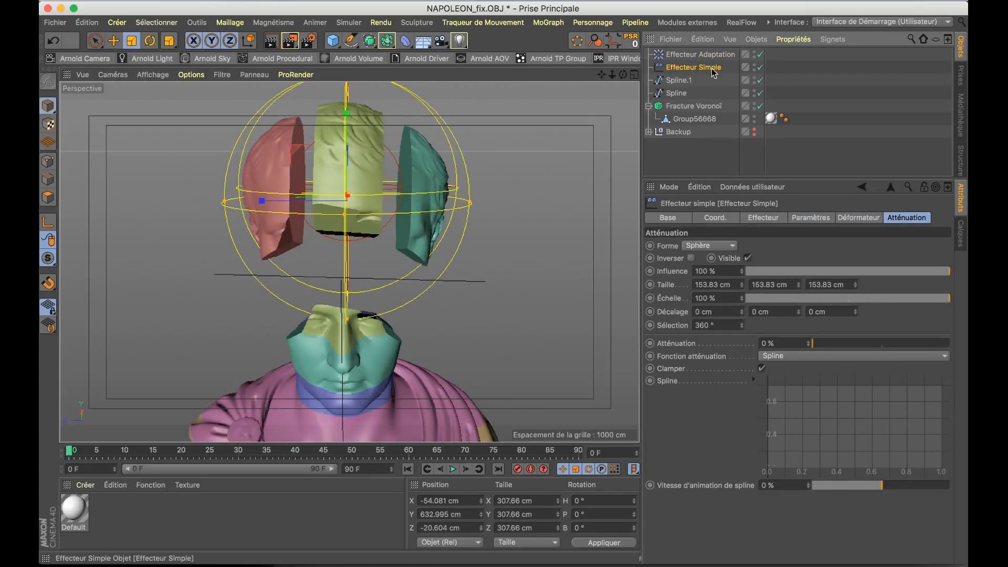
pyautogui.click(810, 218)
pyautogui.moveTo(746, 297); pyautogui.dragTo(746, 336)
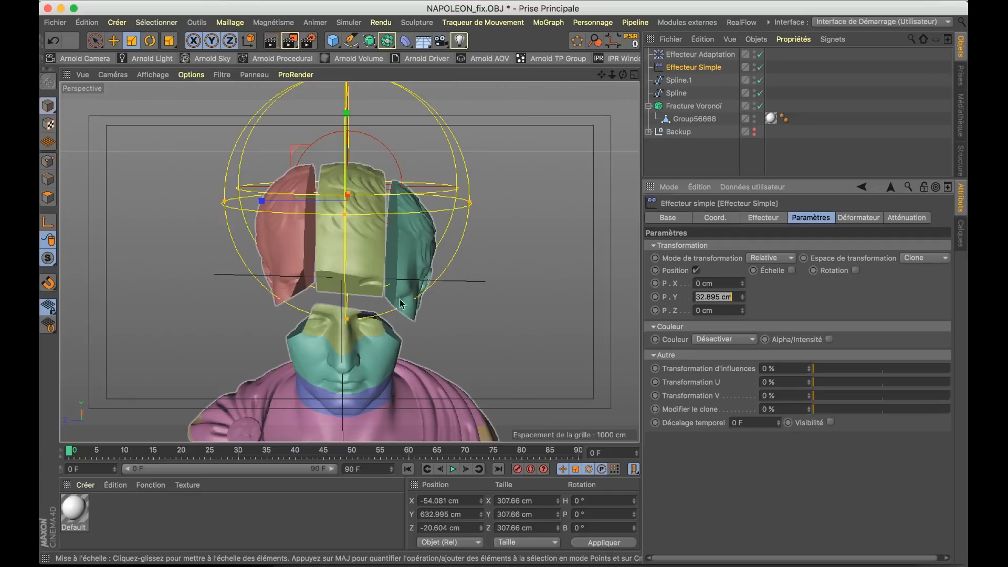
pyautogui.write('0')
pyautogui.press('Return')
pyautogui.keyDown('alt'); pyautogui.moveTo(325, 301); pyautogui.dragTo(274, 273); pyautogui.keyUp('alt')
pyautogui.press('super+z')
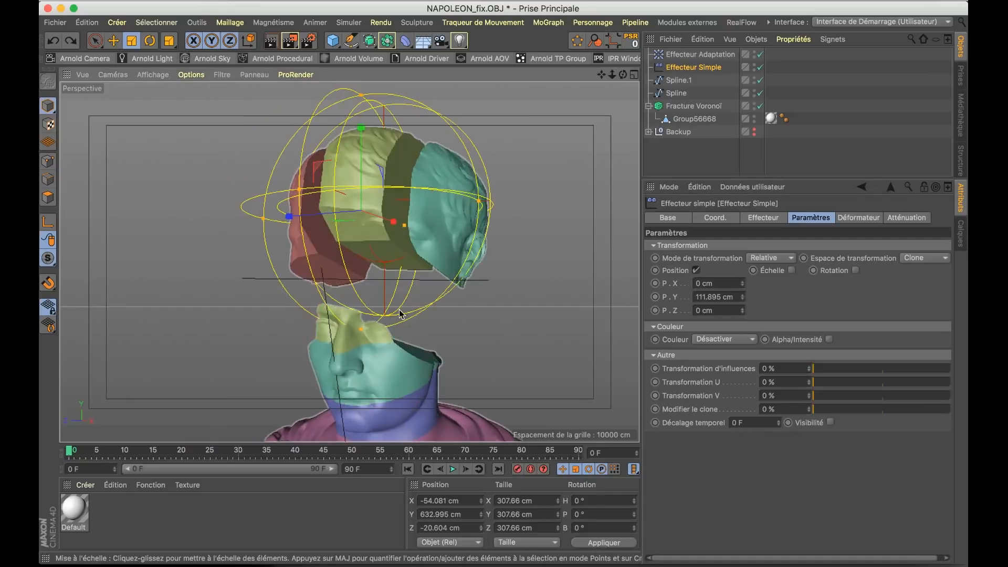
pyautogui.moveTo(746, 294); pyautogui.dragTo(746, 323)
pyautogui.click(706, 54)
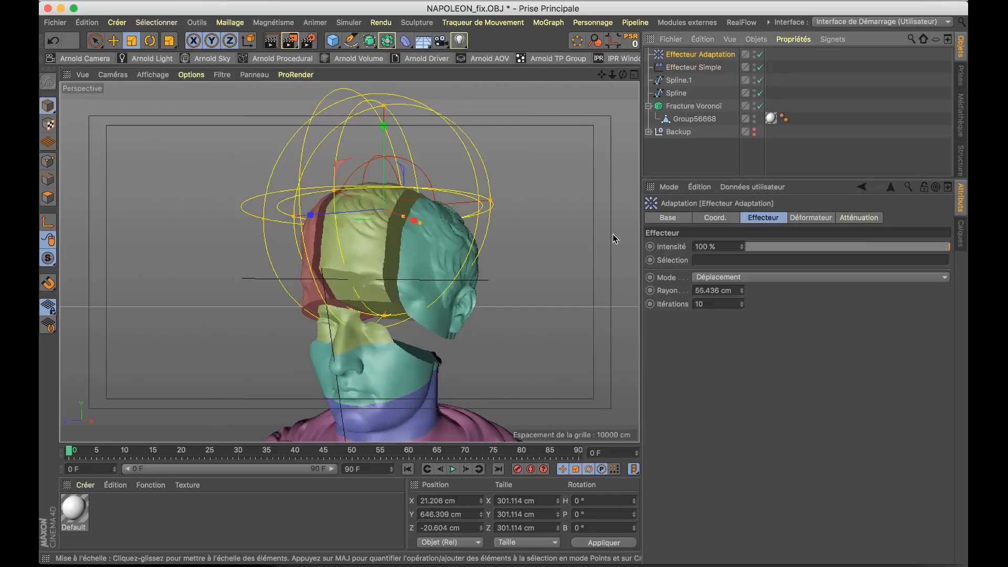
pyautogui.moveTo(739, 290); pyautogui.dragTo(740, 278)
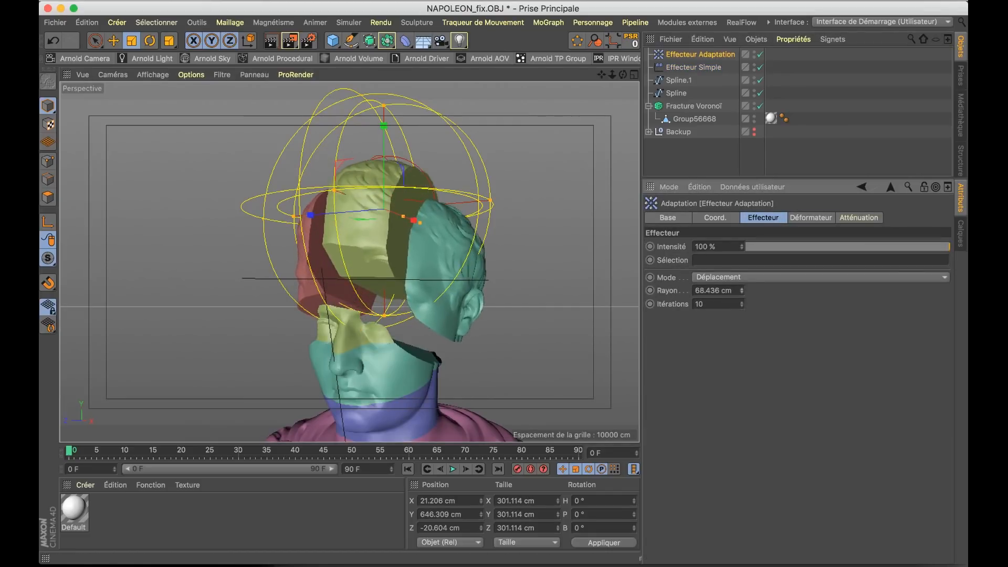
# Examine the separated head pieces from several angles and compare their spacing with the reference poster in the browser
pyautogui.keyDown('alt'); pyautogui.moveTo(376, 278); pyautogui.dragTo(380, 304); pyautogui.keyUp('alt')
pyautogui.keyDown('alt'); pyautogui.moveTo(380, 304); pyautogui.dragTo(347, 351, button='right'); pyautogui.keyUp('alt')
pyautogui.keyDown('alt'); pyautogui.moveTo(374, 302); pyautogui.dragTo(372, 280, button='middle'); pyautogui.keyUp('alt')
pyautogui.keyDown('alt'); pyautogui.moveTo(371, 278); pyautogui.dragTo(369, 317); pyautogui.keyUp('alt')
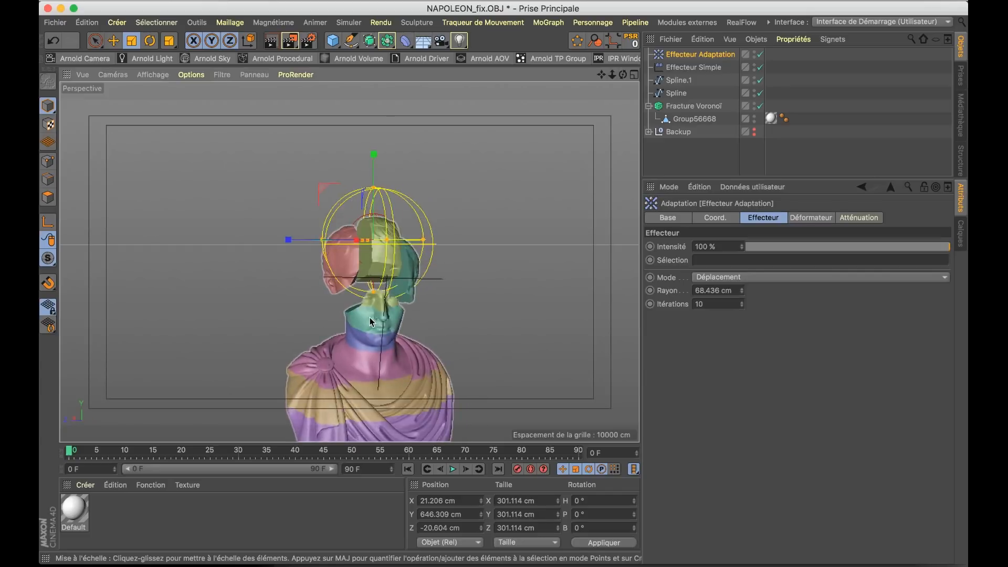
pyautogui.keyDown('alt'); pyautogui.moveTo(370, 319); pyautogui.dragTo(429, 295, button='right'); pyautogui.keyUp('alt')
pyautogui.keyDown('alt'); pyautogui.moveTo(429, 295); pyautogui.dragTo(377, 268); pyautogui.keyUp('alt')
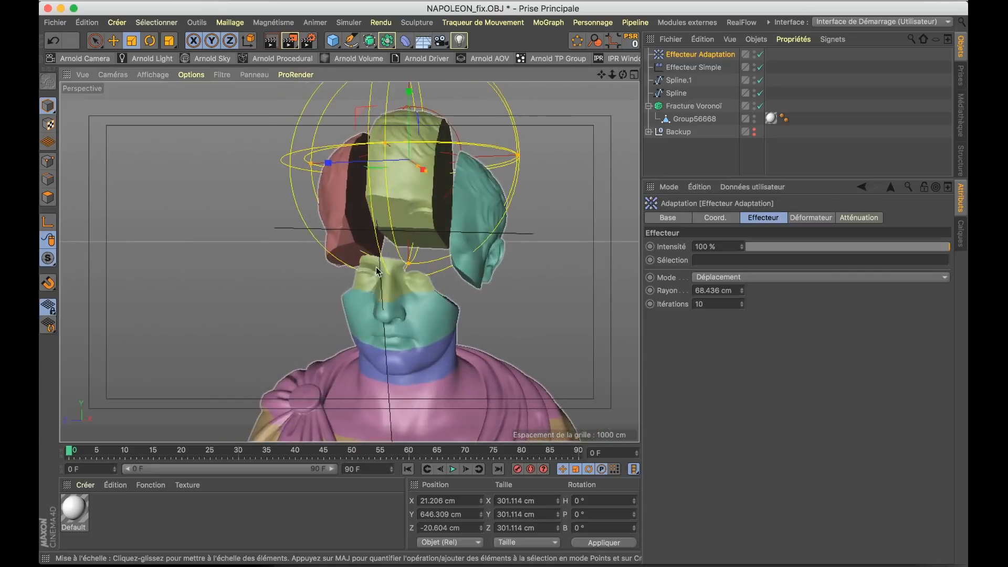
pyautogui.keyDown('alt'); pyautogui.moveTo(339, 237); pyautogui.dragTo(326, 307, button='middle'); pyautogui.keyUp('alt')
pyautogui.keyDown('alt'); pyautogui.moveTo(340, 300); pyautogui.dragTo(355, 292, button='right'); pyautogui.keyUp('alt')
pyautogui.keyDown('alt'); pyautogui.moveTo(346, 290); pyautogui.dragTo(341, 257); pyautogui.keyUp('alt')
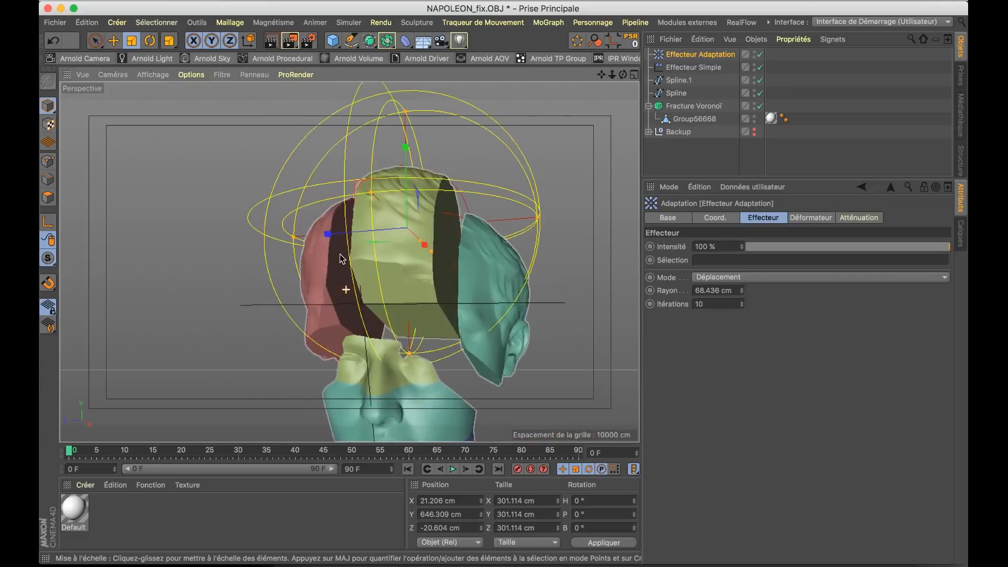
pyautogui.press('super+Tab')
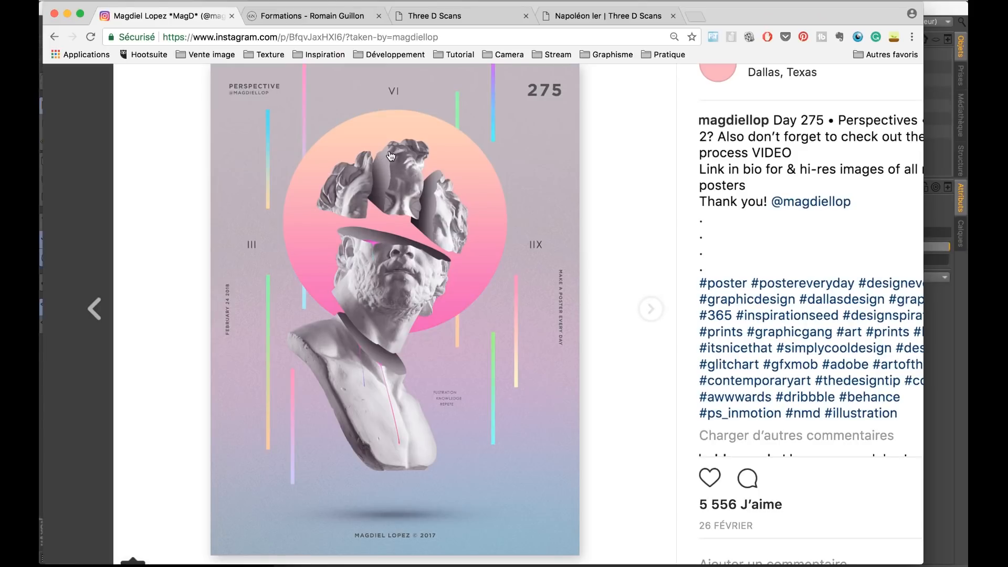
pyautogui.press('super+Tab')
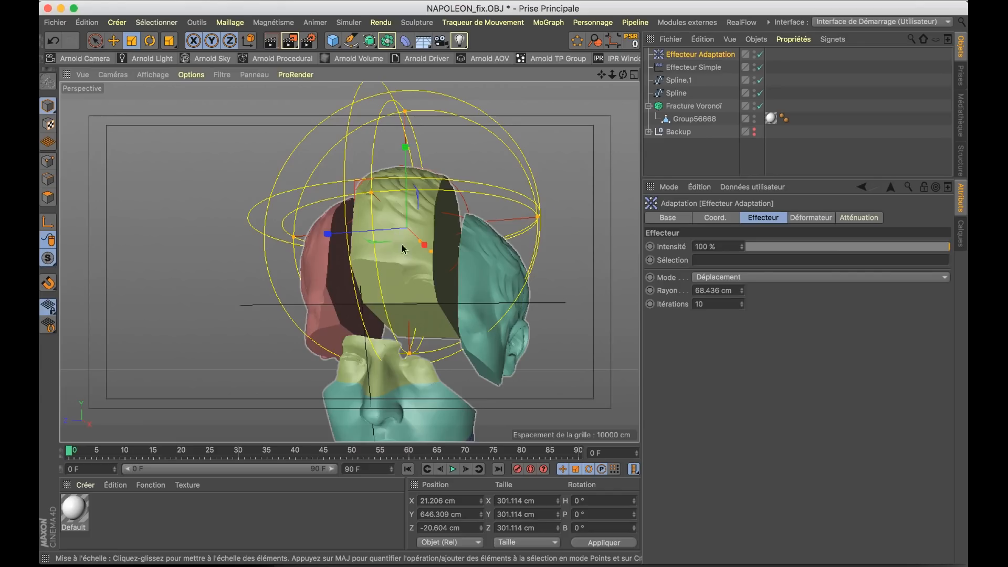
pyautogui.keyDown('alt'); pyautogui.moveTo(411, 316); pyautogui.dragTo(338, 364); pyautogui.keyUp('alt')
pyautogui.keyDown('alt'); pyautogui.moveTo(338, 363); pyautogui.dragTo(351, 297, button='middle'); pyautogui.keyUp('alt')
pyautogui.keyDown('alt'); pyautogui.moveTo(350, 296); pyautogui.dragTo(441, 296); pyautogui.keyUp('alt')
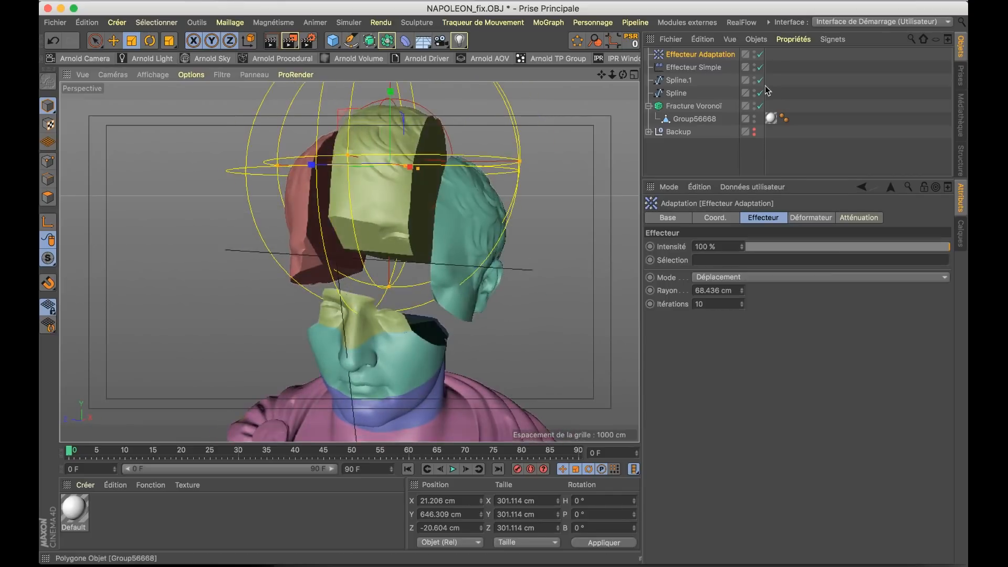
# Activate Détails on the Voronoi Fracture and check the roughness of the head pieces' cut surfaces
pyautogui.click(694, 106)
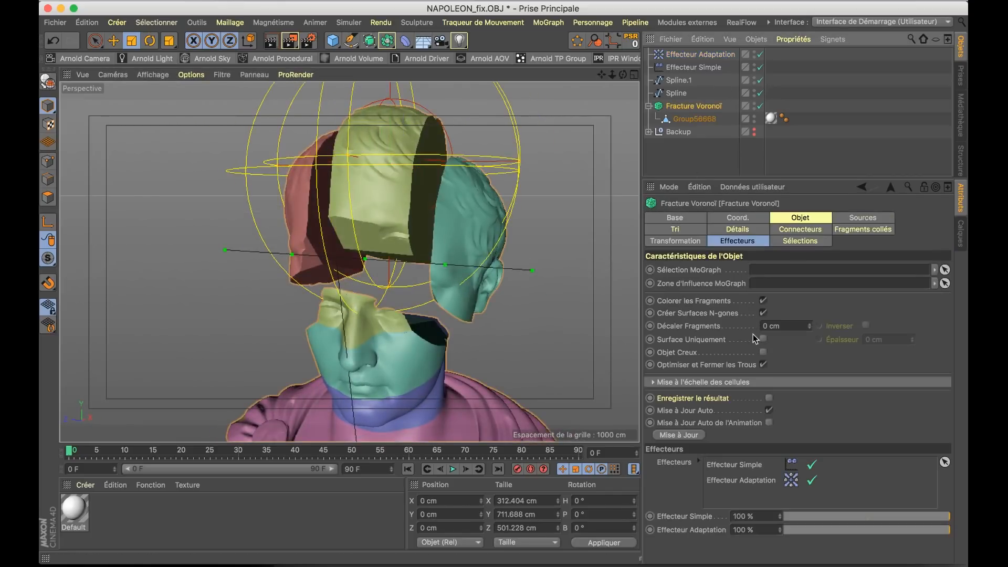
pyautogui.click(731, 231)
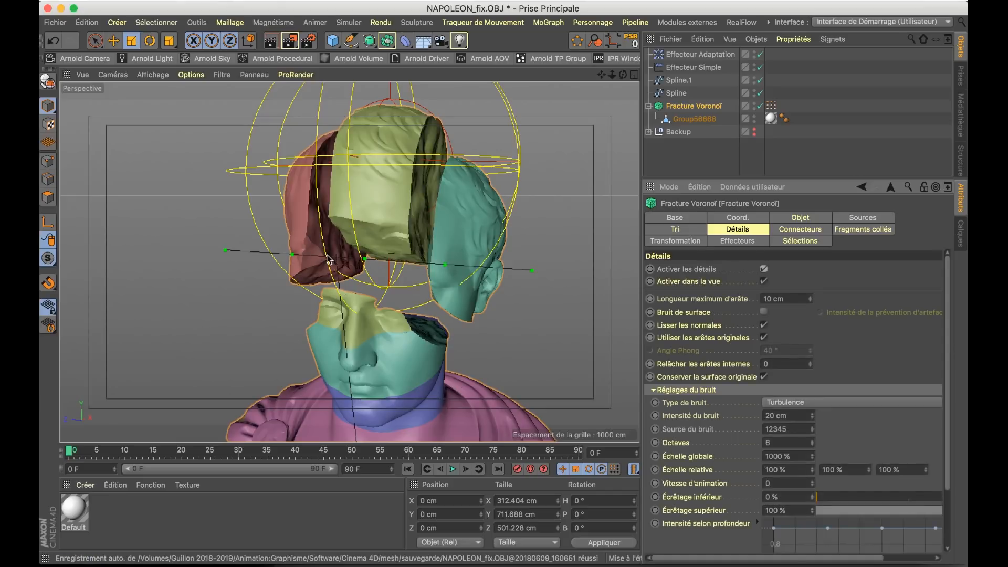
pyautogui.keyDown('alt'); pyautogui.moveTo(342, 247); pyautogui.dragTo(439, 236); pyautogui.keyUp('alt')
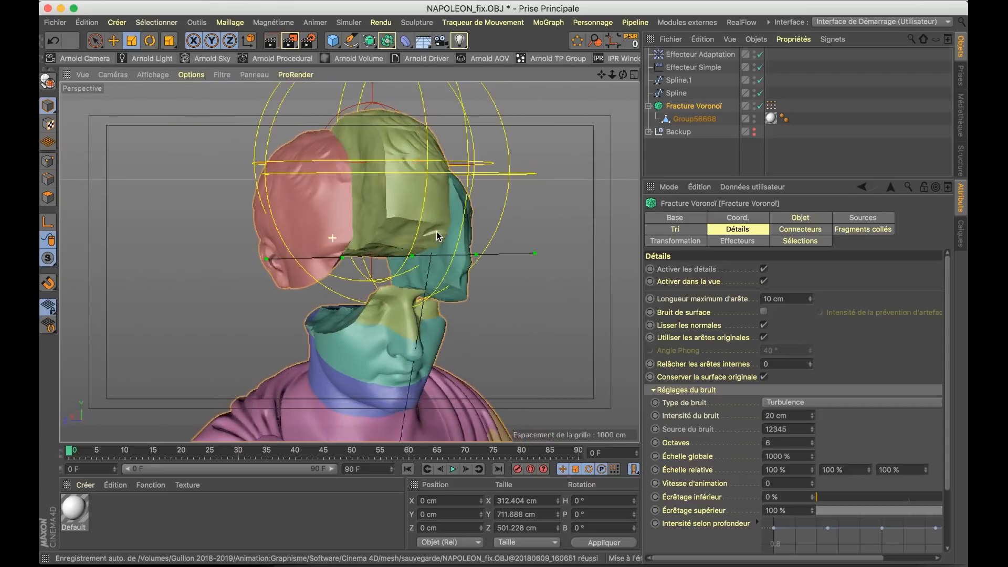
# Reduce the Plain effector's P.Y offset to about 5.9 cm
pyautogui.scroll(-5, 403, 256)
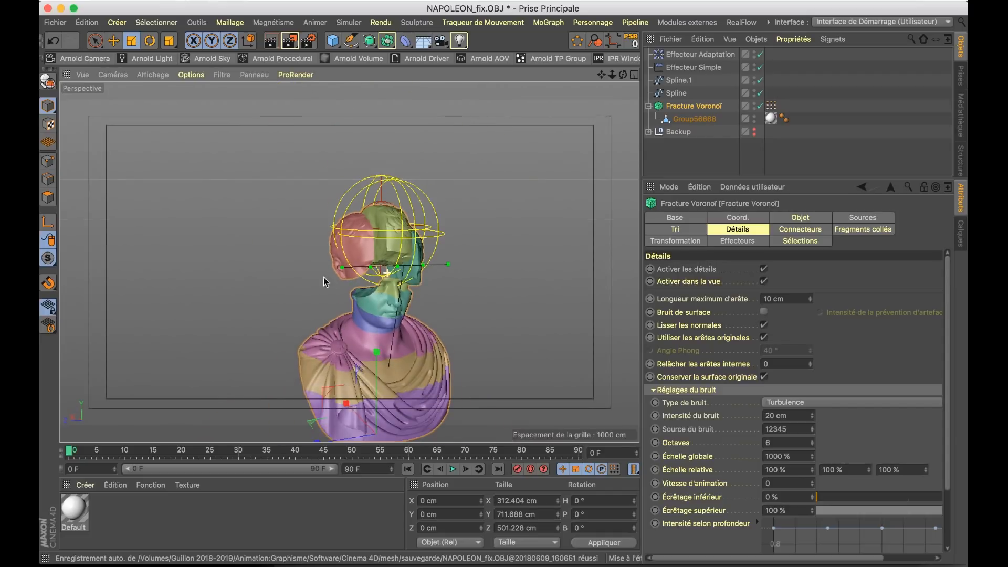
pyautogui.keyDown('alt'); pyautogui.moveTo(324, 281); pyautogui.dragTo(299, 278); pyautogui.keyUp('alt')
pyautogui.click(693, 67)
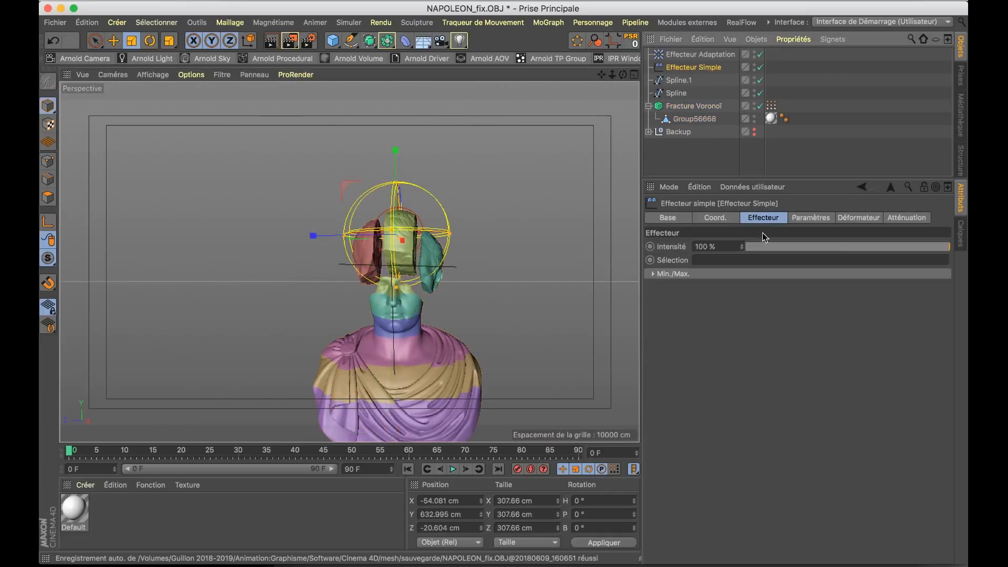
pyautogui.click(810, 217)
pyautogui.moveTo(743, 295); pyautogui.dragTo(743, 311)
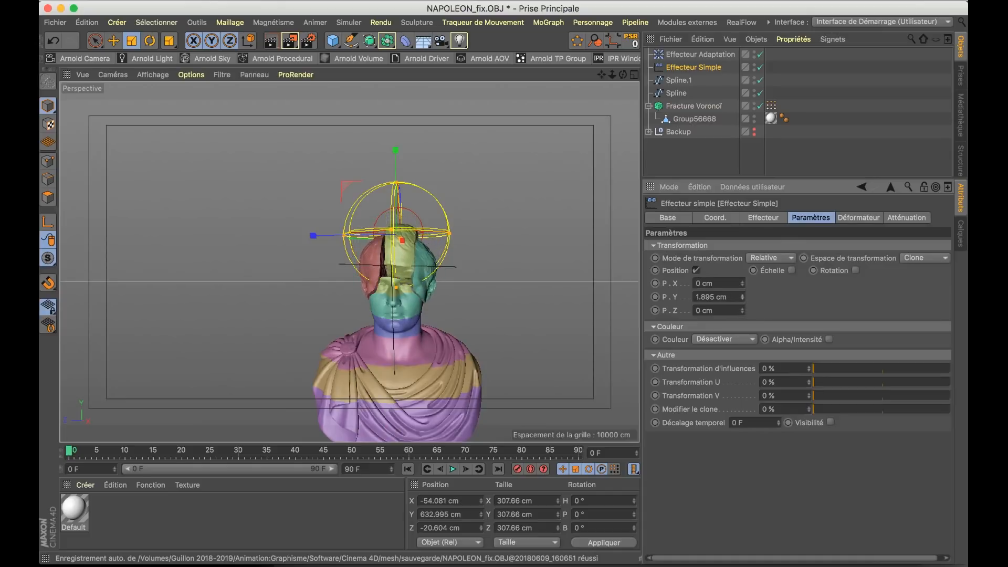
# Duplicate the Plain effector and add the copy to the Voronoi Fracture's Effecteurs list
pyautogui.click(703, 69)
pyautogui.moveTo(702, 69); pyautogui.dragTo(701, 49)
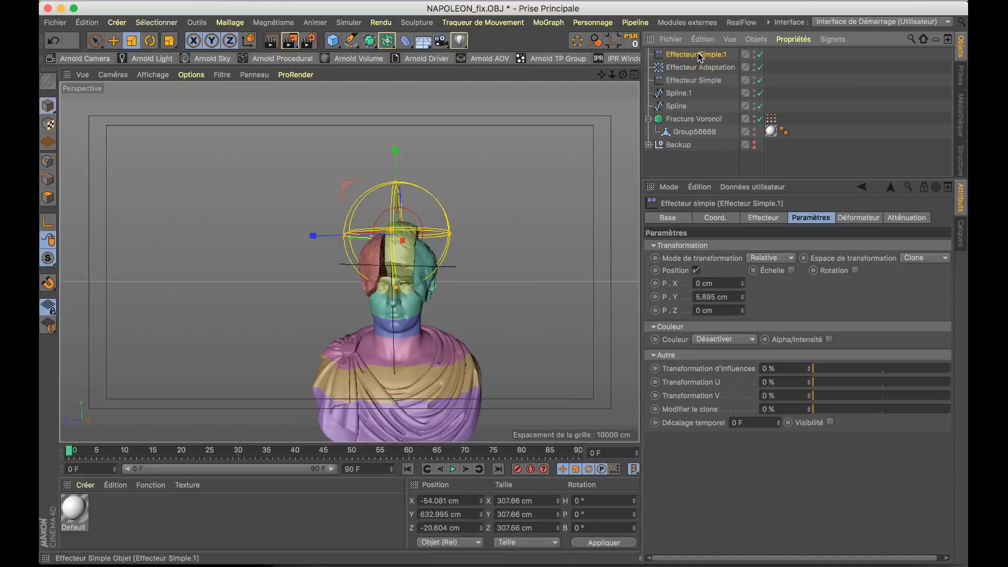
pyautogui.click(427, 342)
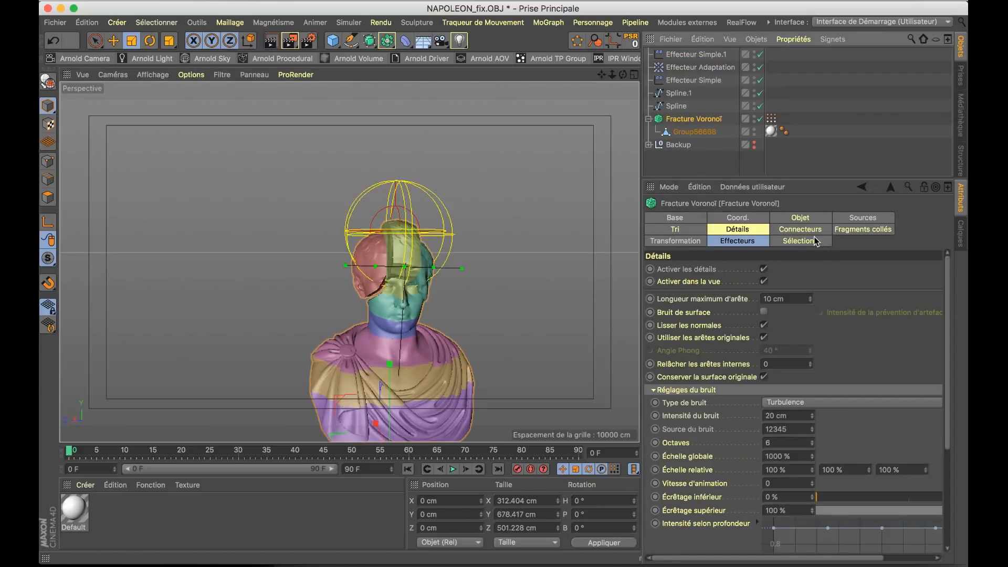
pyautogui.click(815, 241)
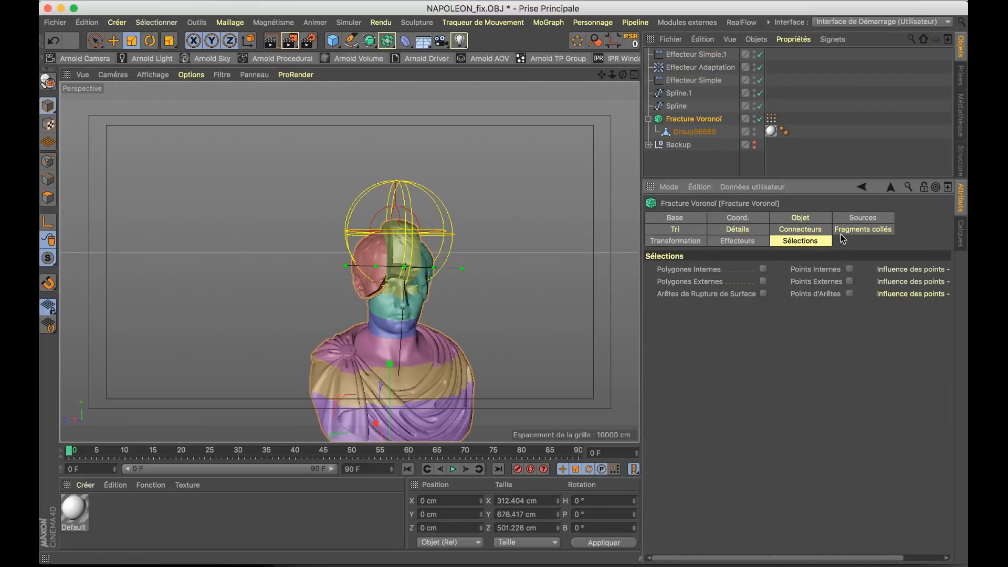
pyautogui.click(760, 243)
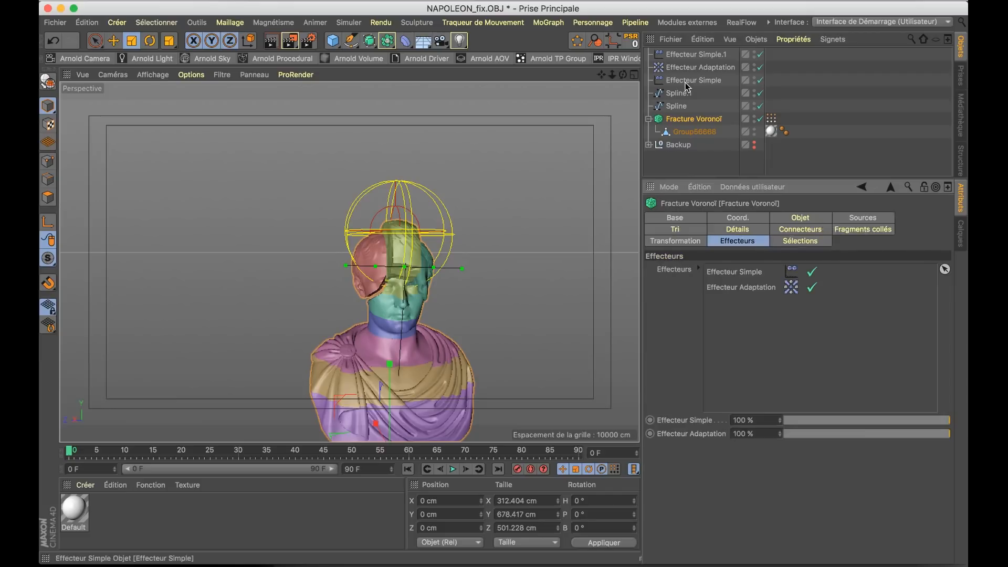
pyautogui.moveTo(694, 54); pyautogui.dragTo(713, 96)
pyautogui.moveTo(796, 356); pyautogui.dragTo(796, 357)
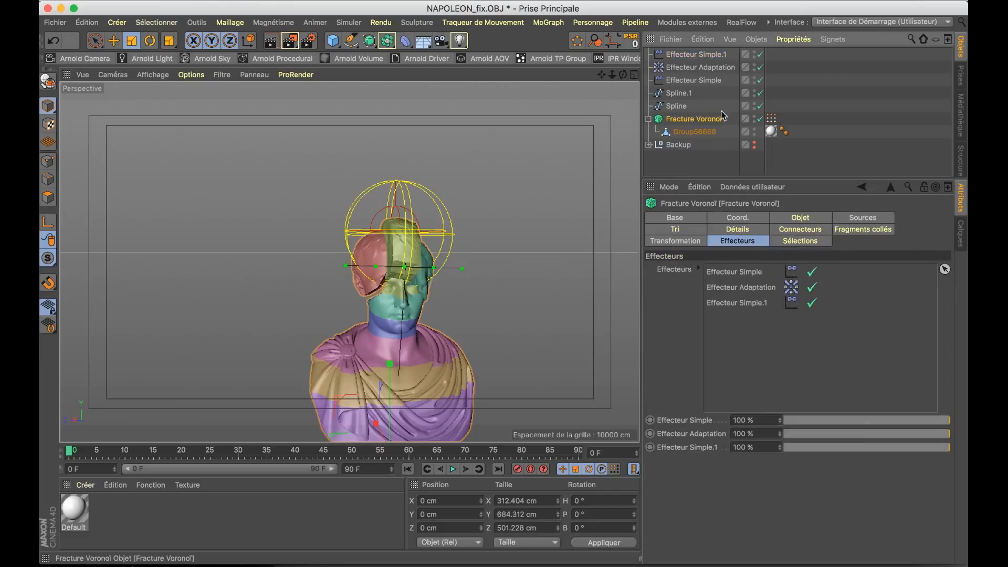
# Place another copy of the duplicated Plain effector over the chest at about Y 166.5 cm and compare with the reference poster
pyautogui.click(693, 56)
pyautogui.press('e')
pyautogui.moveTo(401, 152); pyautogui.dragTo(394, 315)
pyautogui.press('super+Tab')
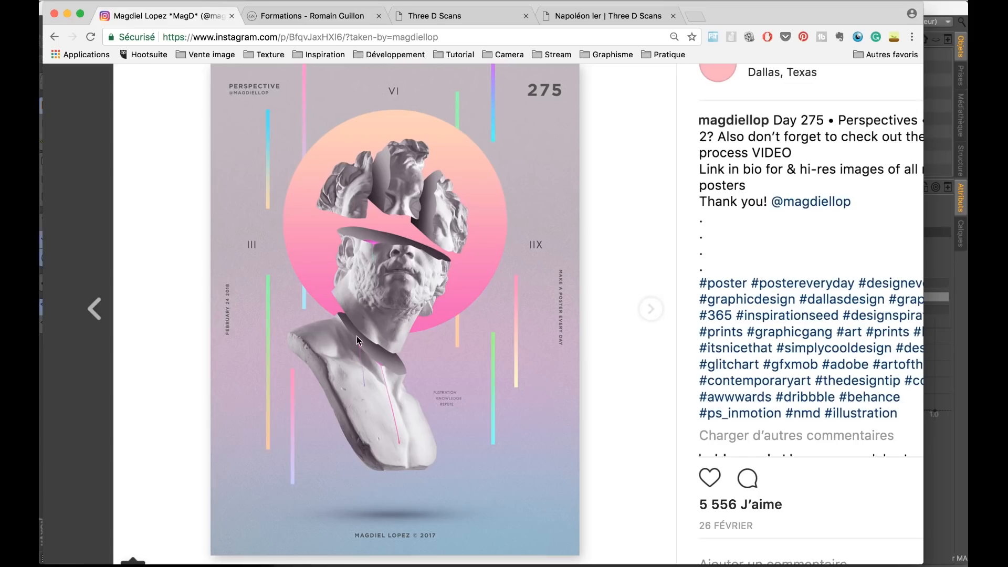
pyautogui.press('super+Tab')
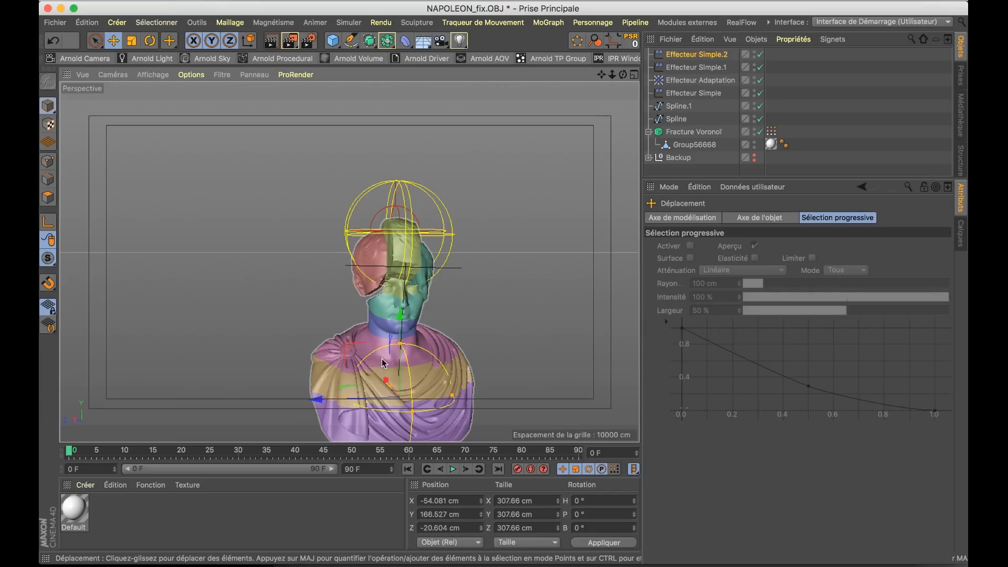
pyautogui.keyDown('alt'); pyautogui.moveTo(397, 318); pyautogui.dragTo(403, 293, button='middle'); pyautogui.keyUp('alt')
pyautogui.keyDown('alt'); pyautogui.moveTo(407, 289); pyautogui.dragTo(406, 279); pyautogui.keyUp('alt')
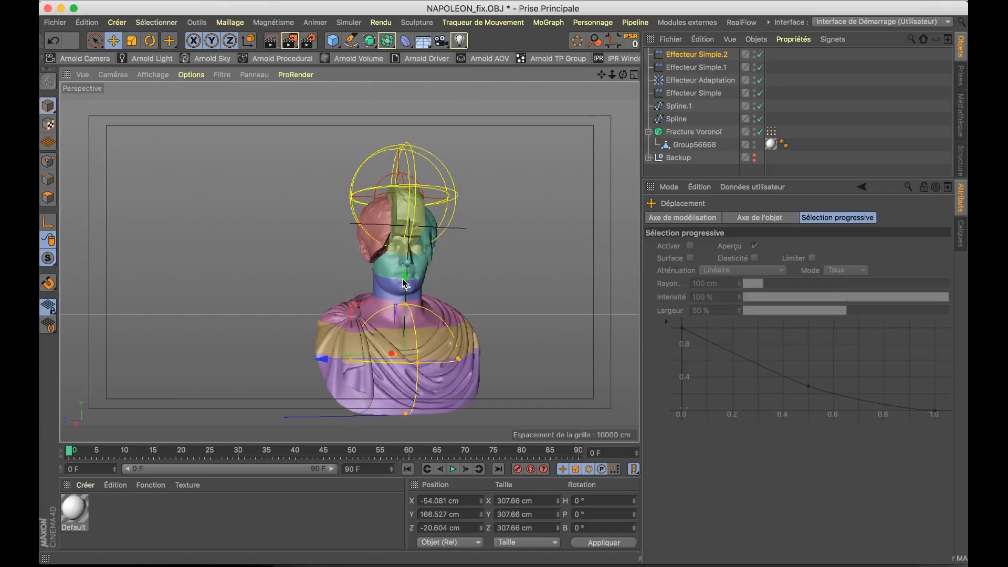
# Change the chest Plain effector's falloff shape to Linéaire and pitch the effector to 90°
pyautogui.click(712, 54)
pyautogui.click(903, 216)
pyautogui.click(709, 245)
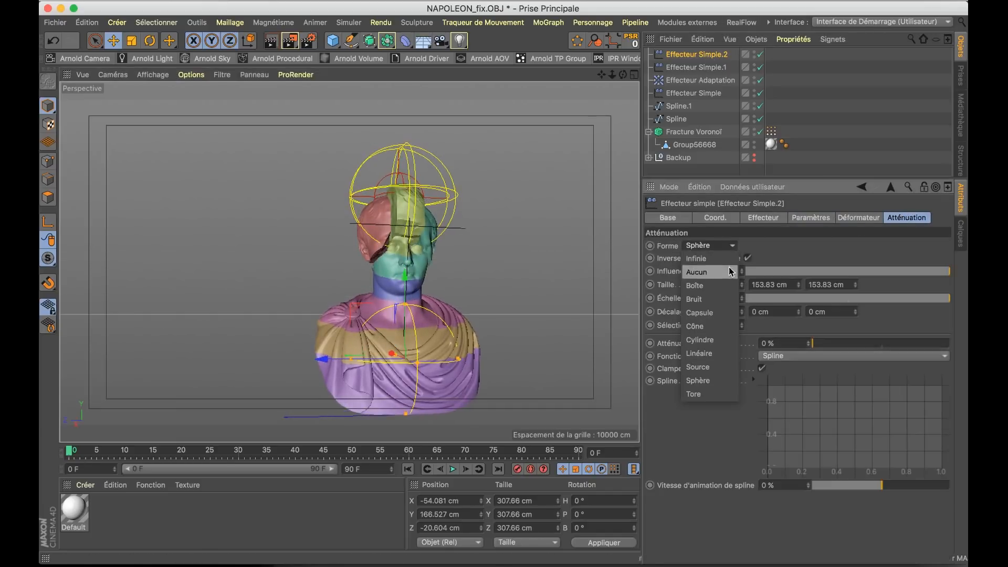
pyautogui.click(717, 357)
pyautogui.press('r')
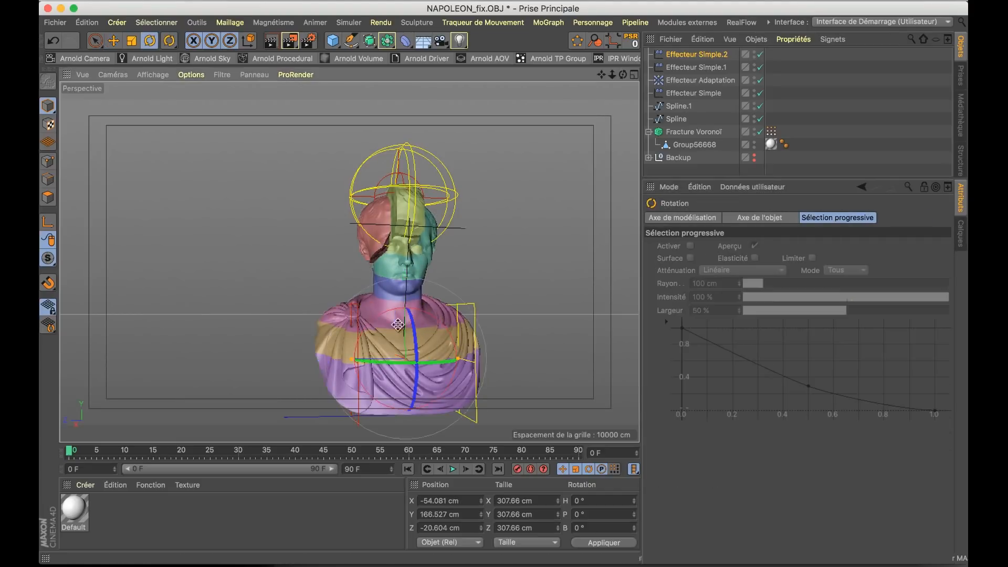
pyautogui.moveTo(387, 307); pyautogui.dragTo(461, 317)
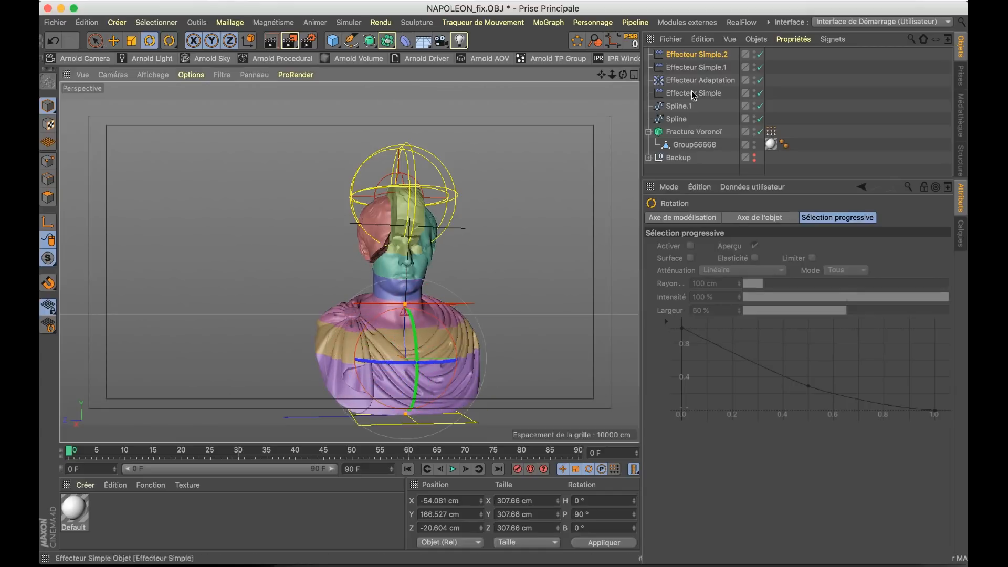
pyautogui.press('e')
pyautogui.click(706, 55)
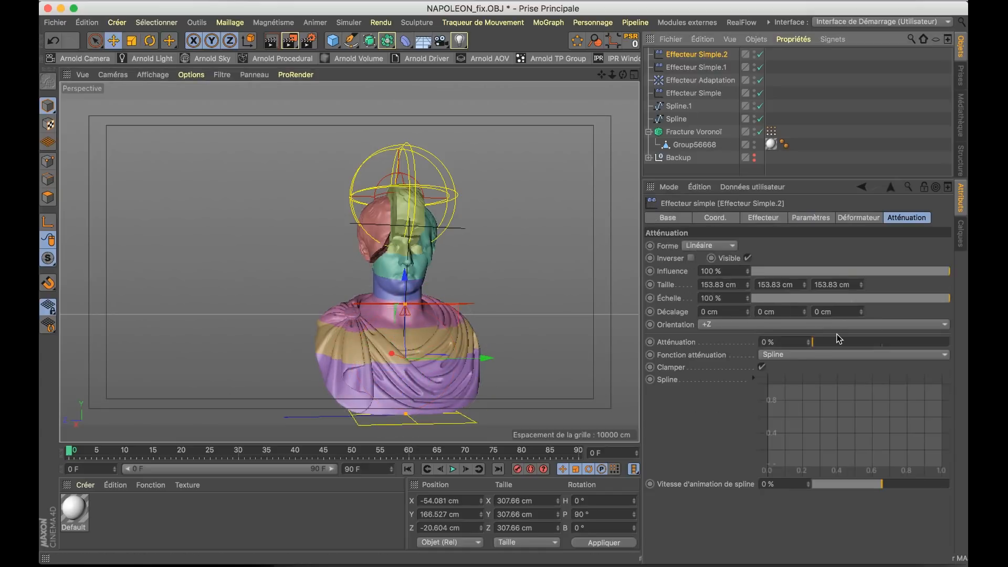
# Raise the chest Plain effector's P.Y offset to about 102.9 cm and move it to about X 51.9, Y 162.3 cm
pyautogui.click(763, 217)
pyautogui.click(806, 221)
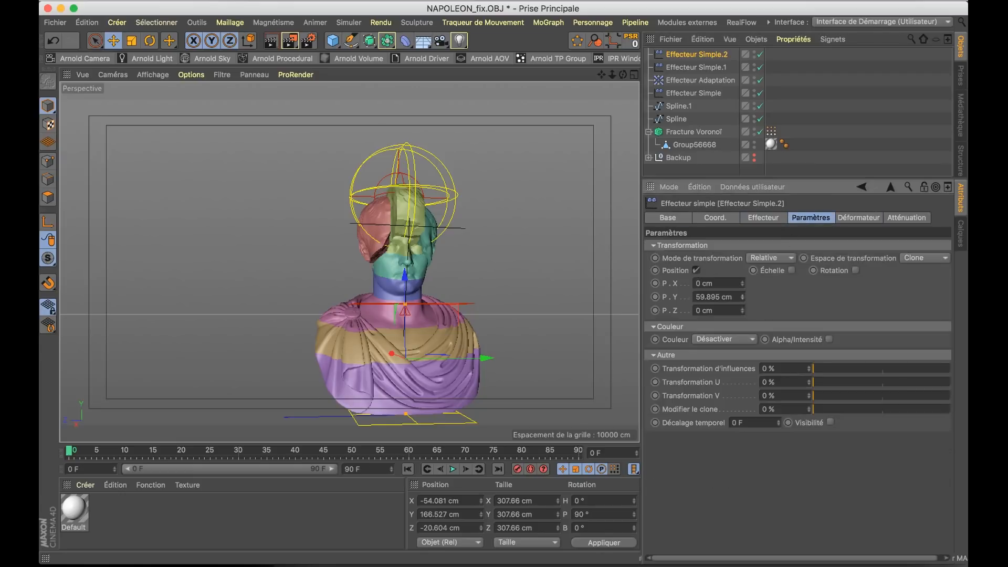
pyautogui.moveTo(742, 297); pyautogui.dragTo(743, 291)
pyautogui.keyDown('alt'); pyautogui.moveTo(364, 356); pyautogui.dragTo(337, 218); pyautogui.keyUp('alt')
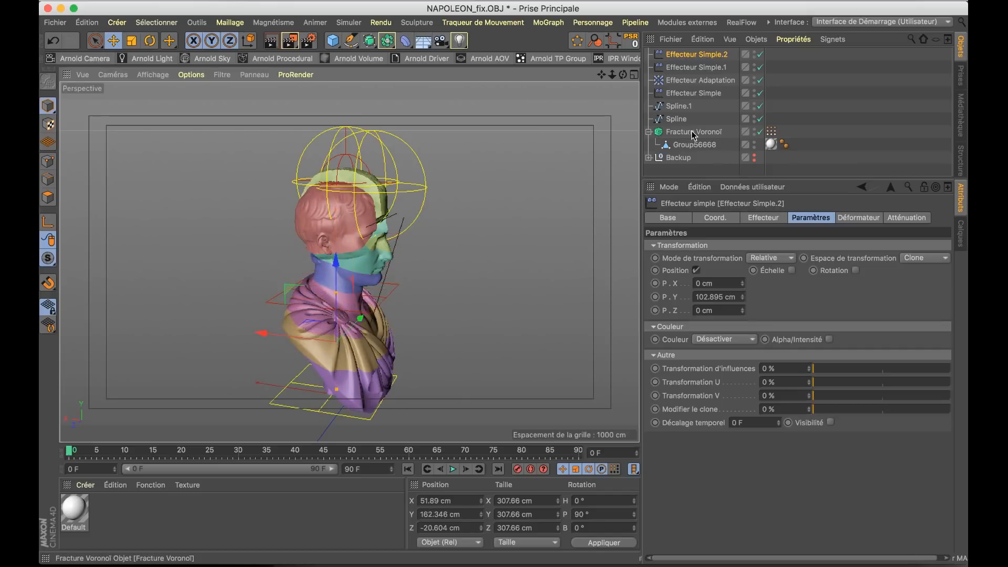
# Add Effecteur Simple.2 to the Fracture Voronoï's Effecteurs list and delete Effecteur Simple.1
pyautogui.click(695, 133)
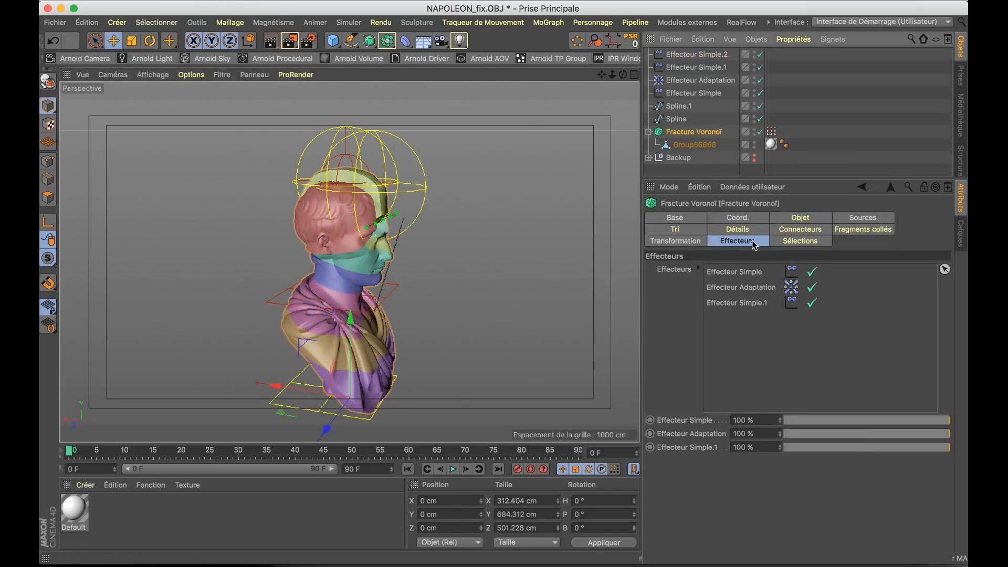
pyautogui.click(693, 68)
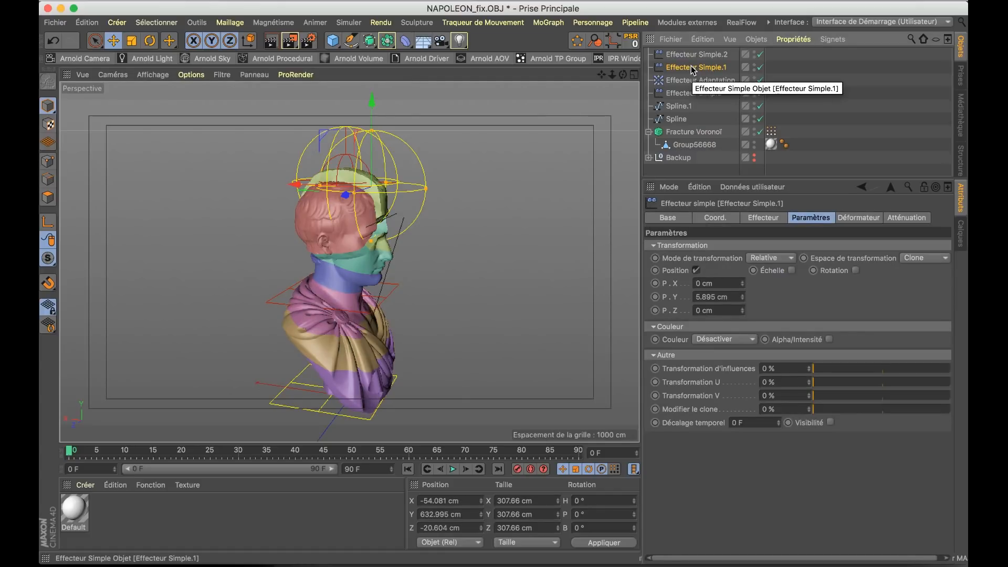
pyautogui.click(693, 131)
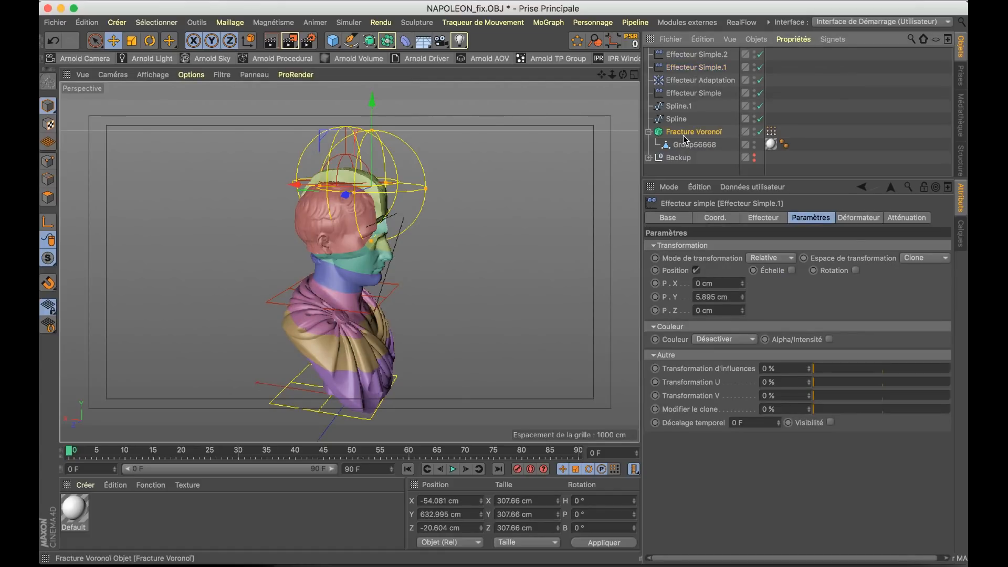
pyautogui.moveTo(697, 55); pyautogui.dragTo(777, 330)
pyautogui.click(703, 55)
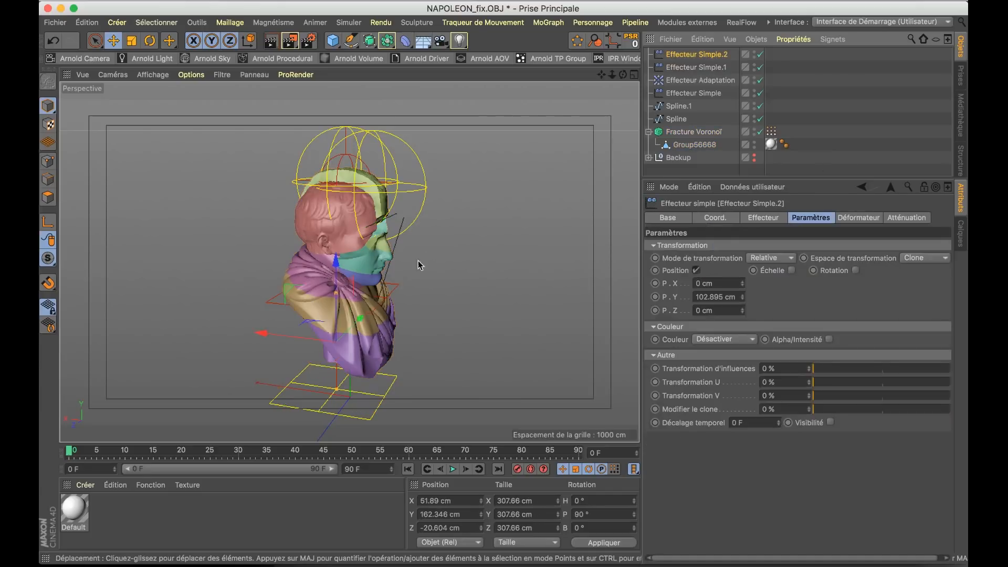
pyautogui.keyDown('alt'); pyautogui.moveTo(358, 298); pyautogui.dragTo(238, 288); pyautogui.keyUp('alt')
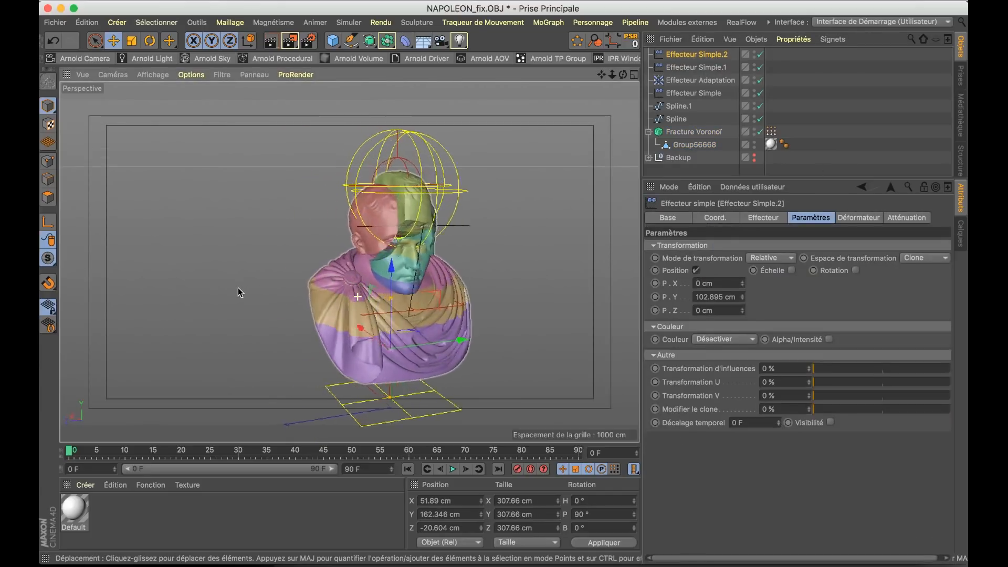
pyautogui.click(694, 67)
pyautogui.press('Delete')
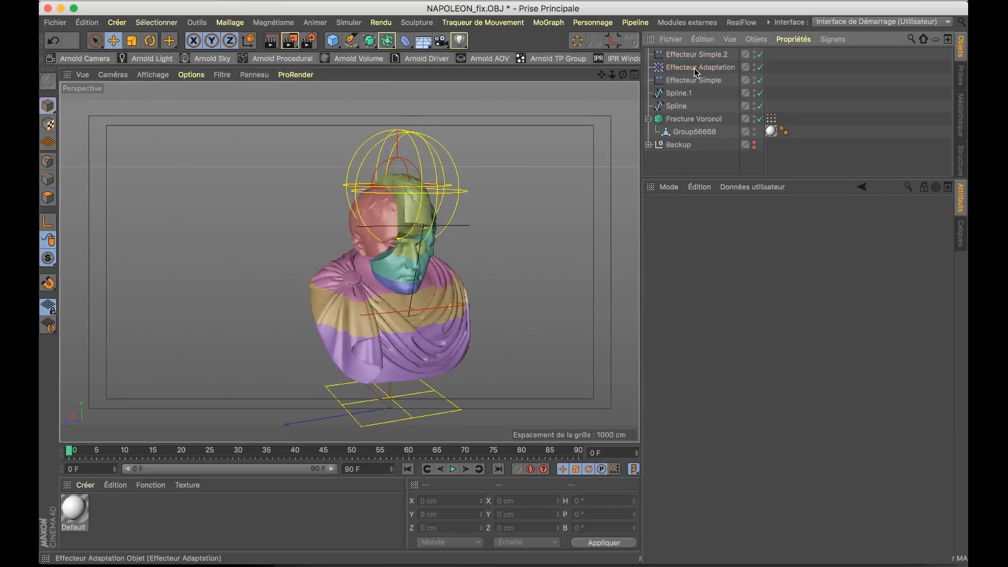
# Set the P.Y offset of Effecteur Simple.2 to -28 cm so the chest separates from the neck
pyautogui.click(705, 54)
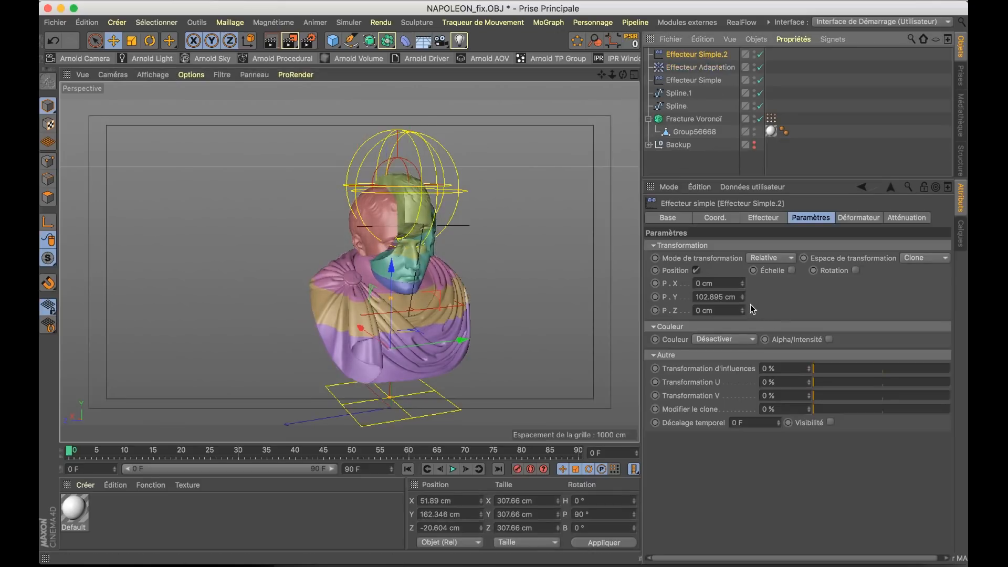
pyautogui.moveTo(742, 298); pyautogui.dragTo(739, 341)
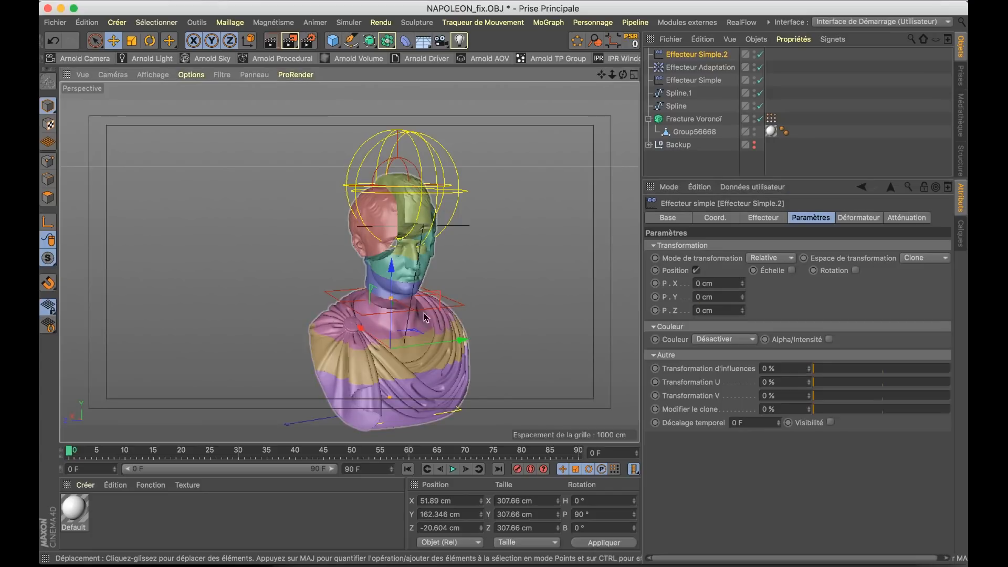
pyautogui.keyDown('alt'); pyautogui.moveTo(417, 321); pyautogui.dragTo(462, 289, button='right'); pyautogui.keyUp('alt')
pyautogui.press('super+z')
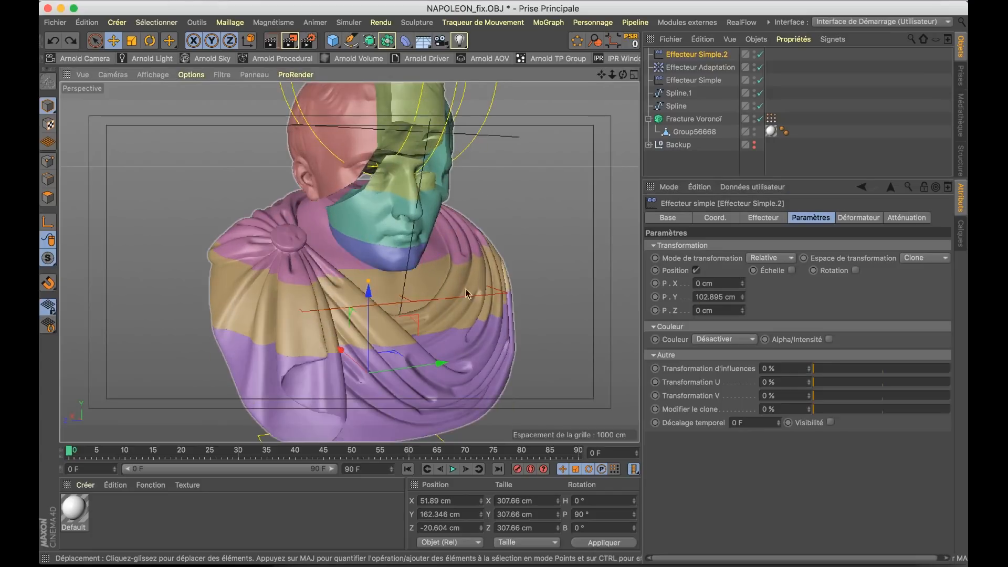
pyautogui.doubleClick(736, 297)
pyautogui.press('BackSpace')
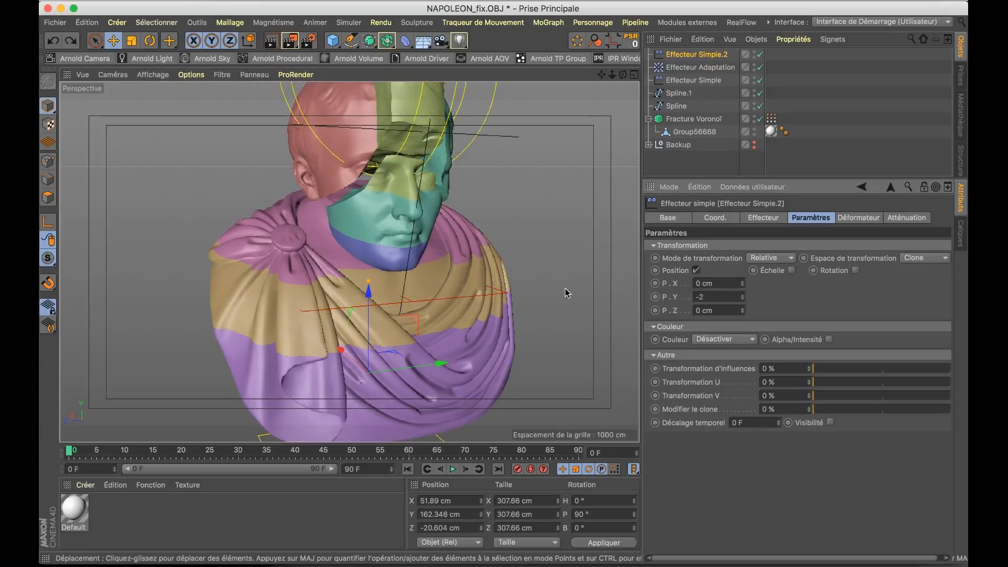
pyautogui.write('-28')
pyautogui.press('Return')
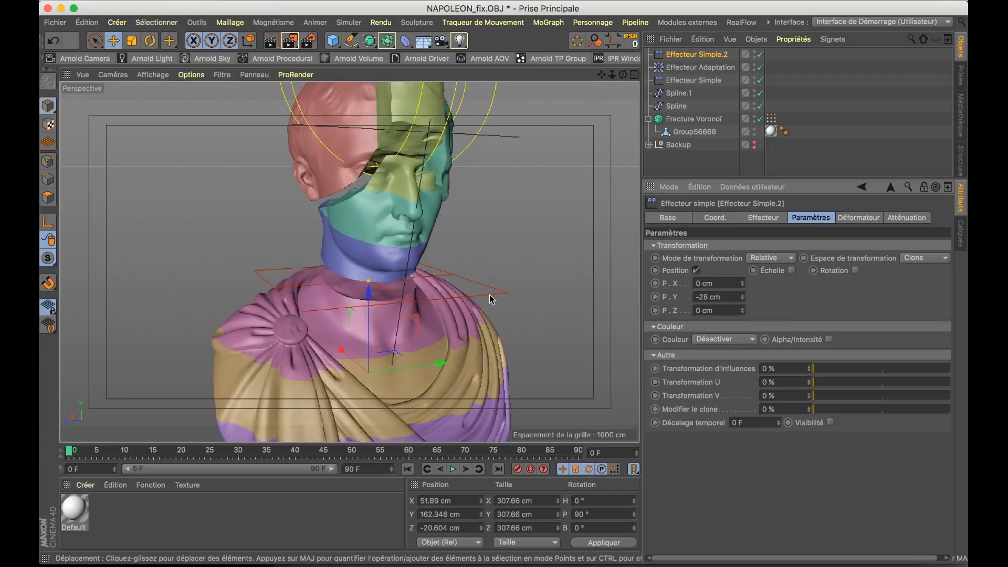
pyautogui.moveTo(385, 264)
pyautogui.keyDown('alt'); pyautogui.mouseDown()
pyautogui.moveTo(397, 242)
pyautogui.moveTo(406, 256)
pyautogui.moveTo(385, 264)
pyautogui.mouseUp(); pyautogui.keyUp('alt')
pyautogui.scroll(-5, 386, 266)
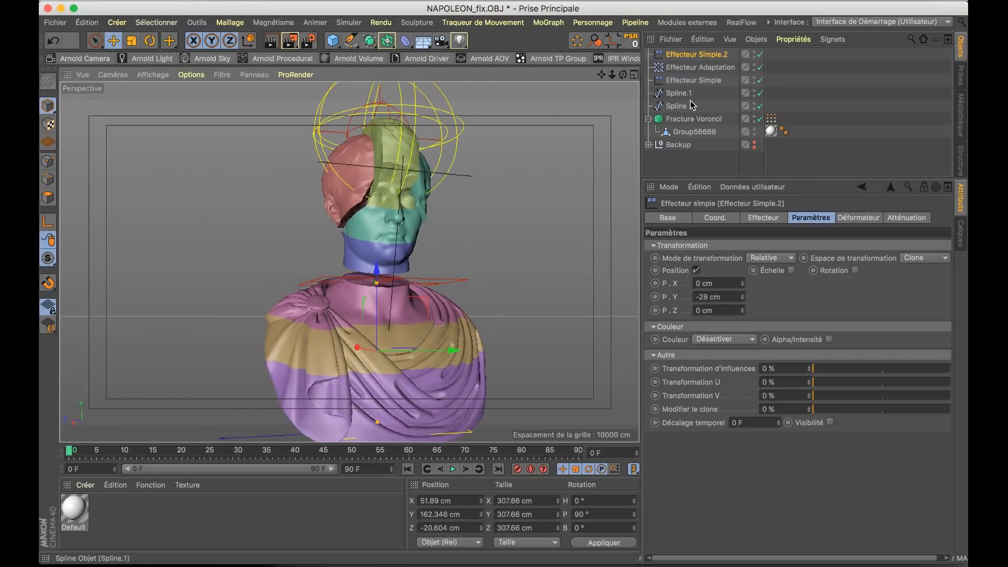
# Group the three effectors and the two splines under a null object
pyautogui.keyDown('shift'); pyautogui.click(680, 105); pyautogui.keyUp('shift')
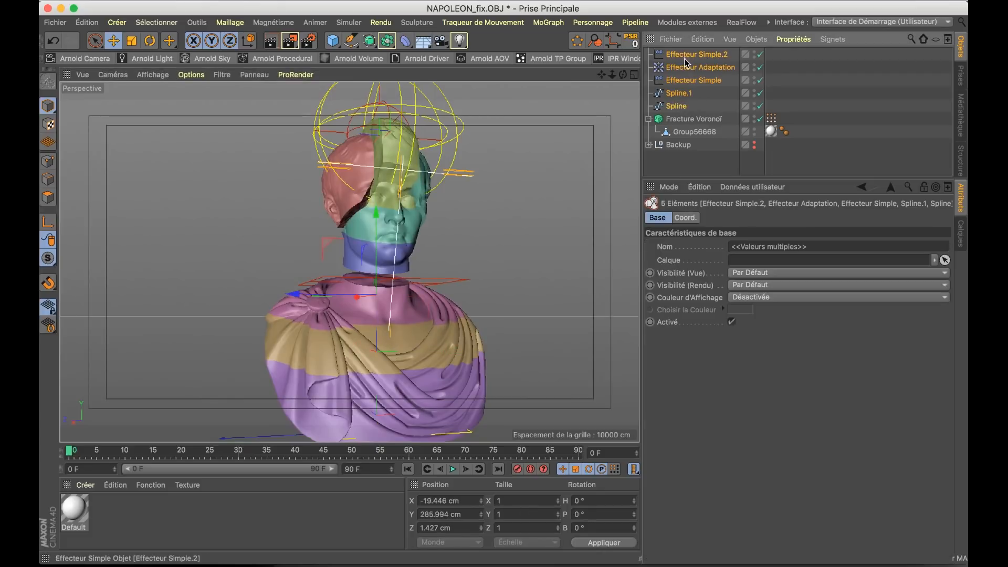
pyautogui.hotkey('alt', 'g')
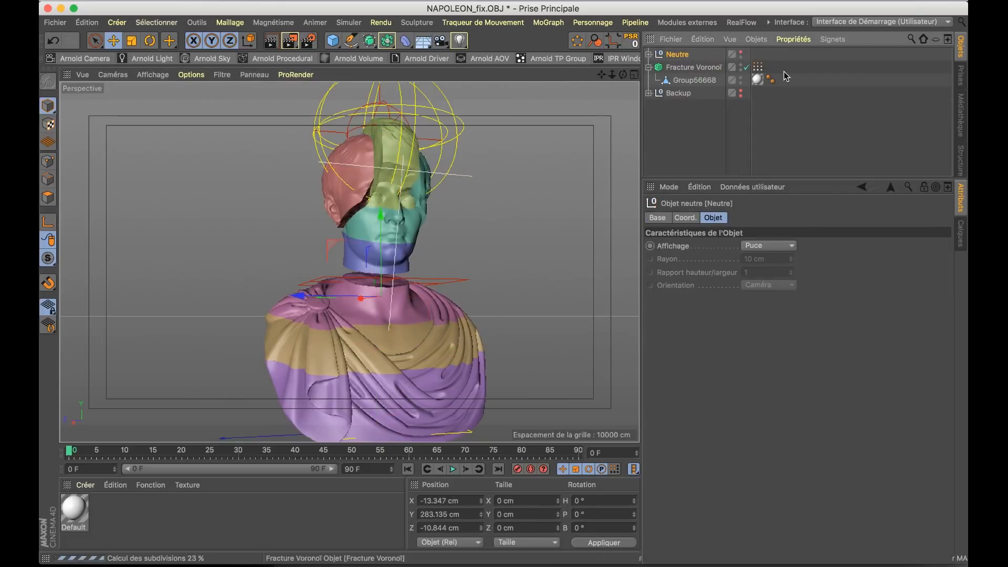
pyautogui.click(787, 80)
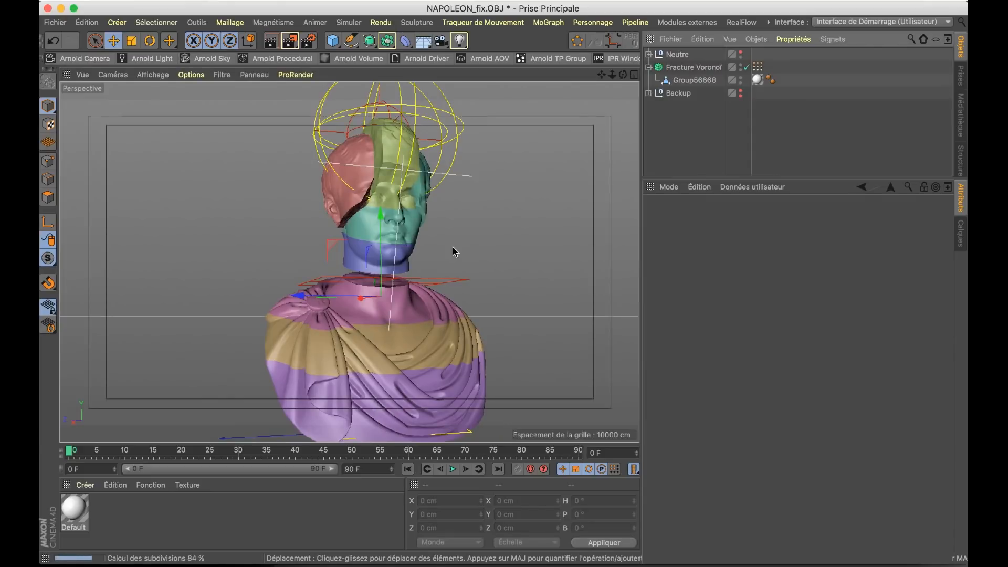
# Move Spline.1 and Spline out of the null, leaving only the effectors inside it
pyautogui.click(649, 55)
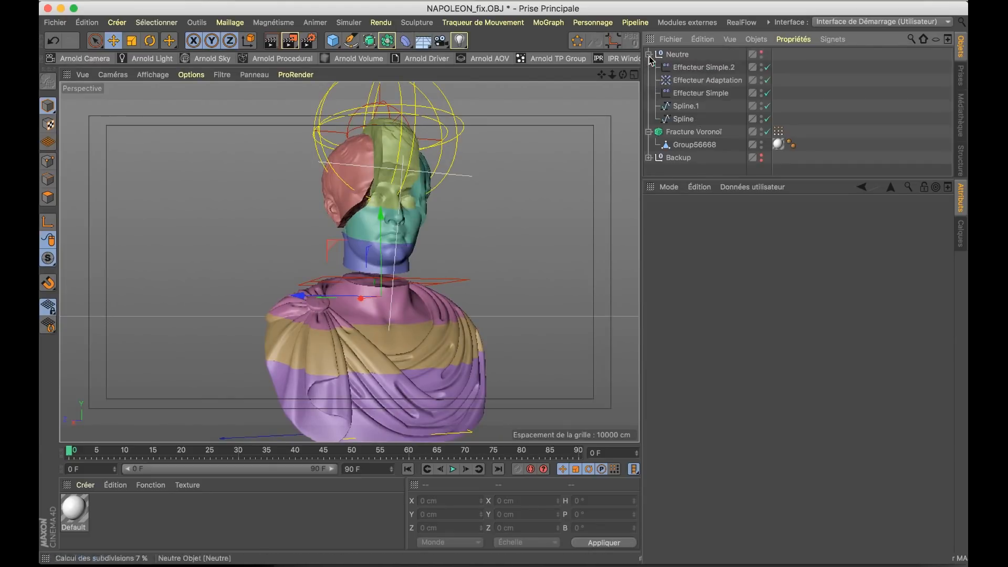
pyautogui.click(684, 106)
pyautogui.keyDown('shift'); pyautogui.click(677, 119); pyautogui.keyUp('shift')
pyautogui.moveTo(677, 119); pyautogui.dragTo(683, 61)
# Hide the null containing the effectors in the viewport
pyautogui.doubleClick(741, 52)
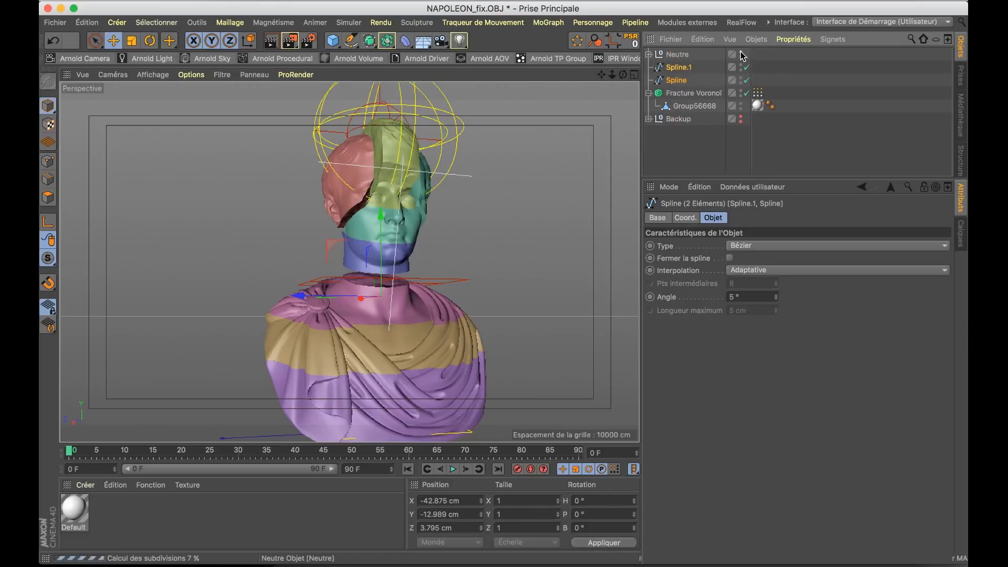
pyautogui.click(781, 68)
pyautogui.click(682, 54)
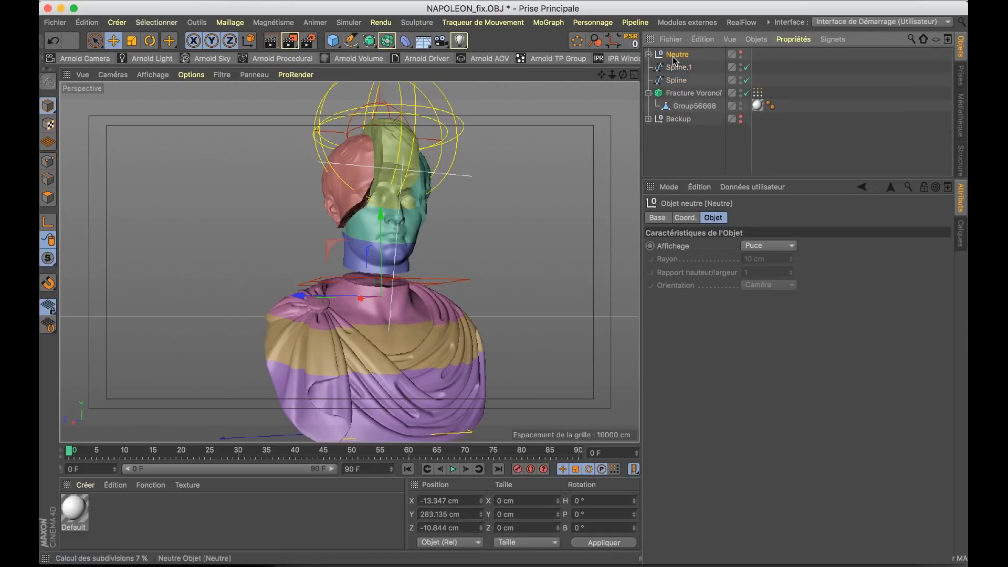
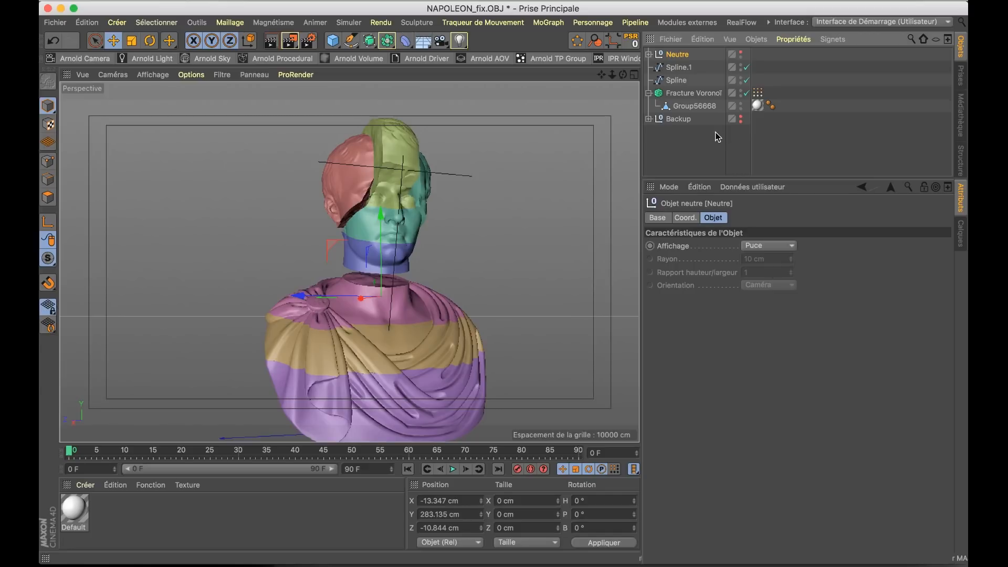
# Switch to the browser to compare the bust with the reference poster, and return to Cinema 4D
pyautogui.click(695, 144)
pyautogui.press('super+Tab')
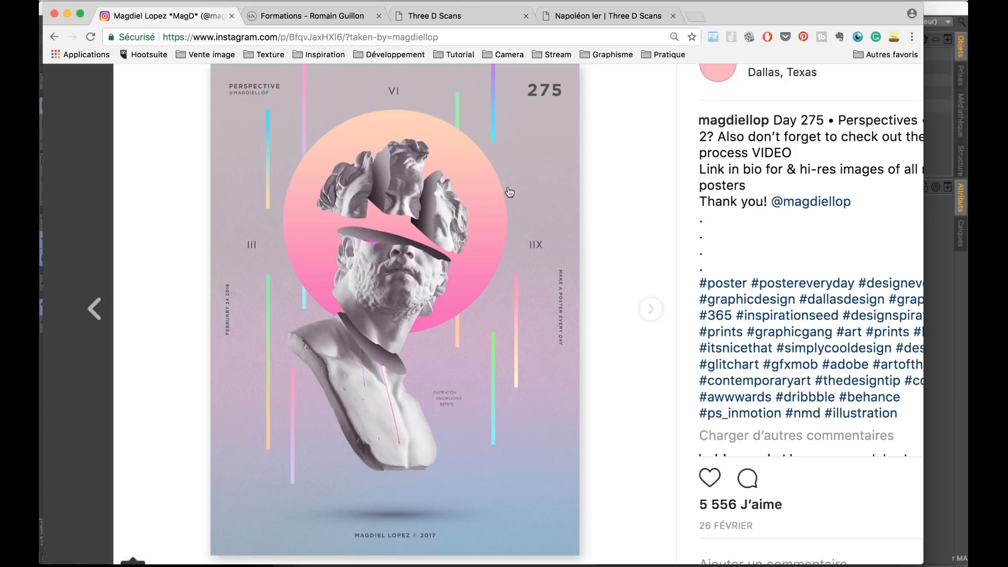
pyautogui.press('super+Tab')
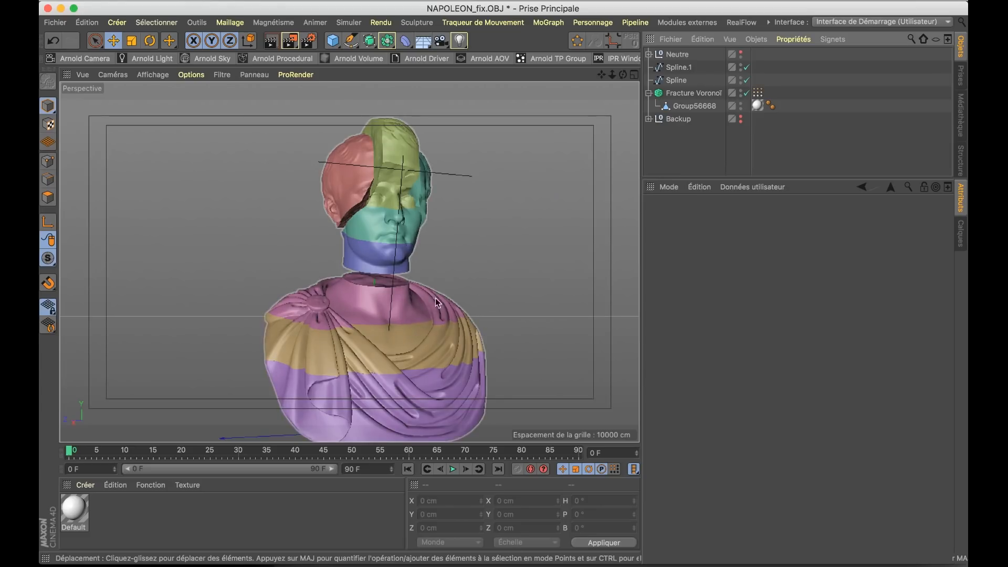
# Add a floor plane about 3625 by 2252 cm under the bust at about Y -99.1 cm and compare with the reference poster
pyautogui.scroll(-6, 436, 297)
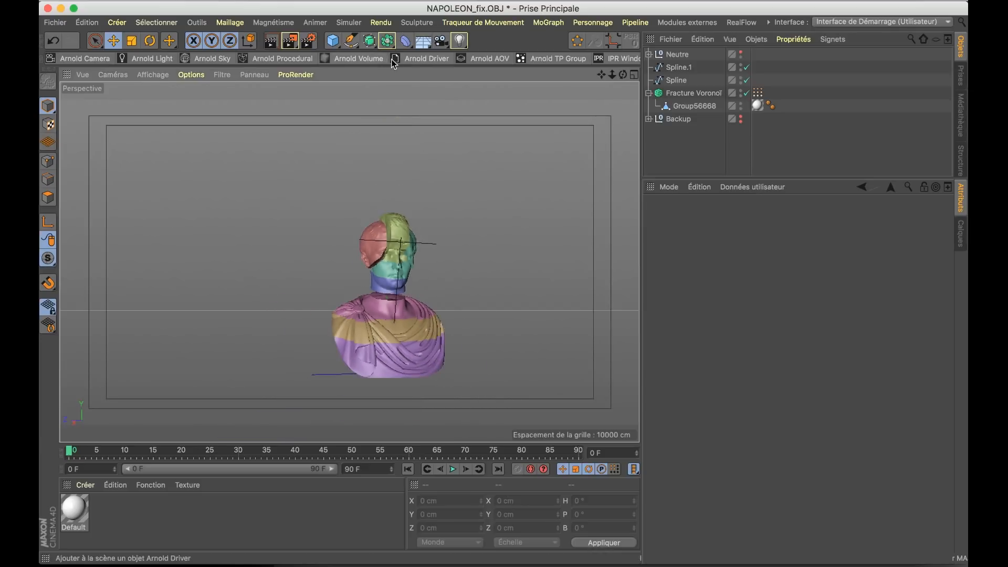
pyautogui.click(333, 41)
pyautogui.click(404, 84)
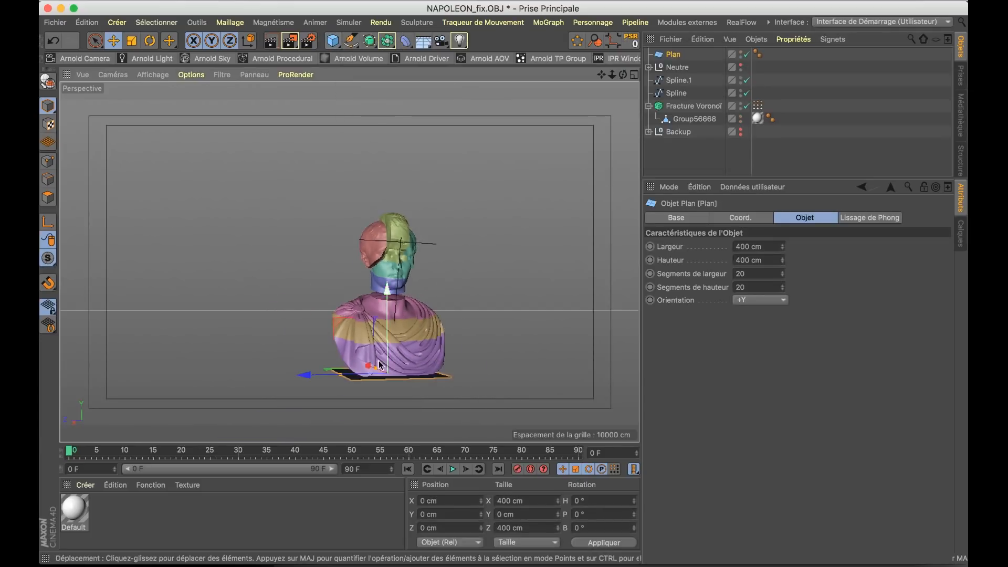
pyautogui.moveTo(380, 364); pyautogui.dragTo(310, 380)
pyautogui.keyDown('alt'); pyautogui.moveTo(421, 353); pyautogui.dragTo(390, 362); pyautogui.keyUp('alt')
pyautogui.press('super+Tab')
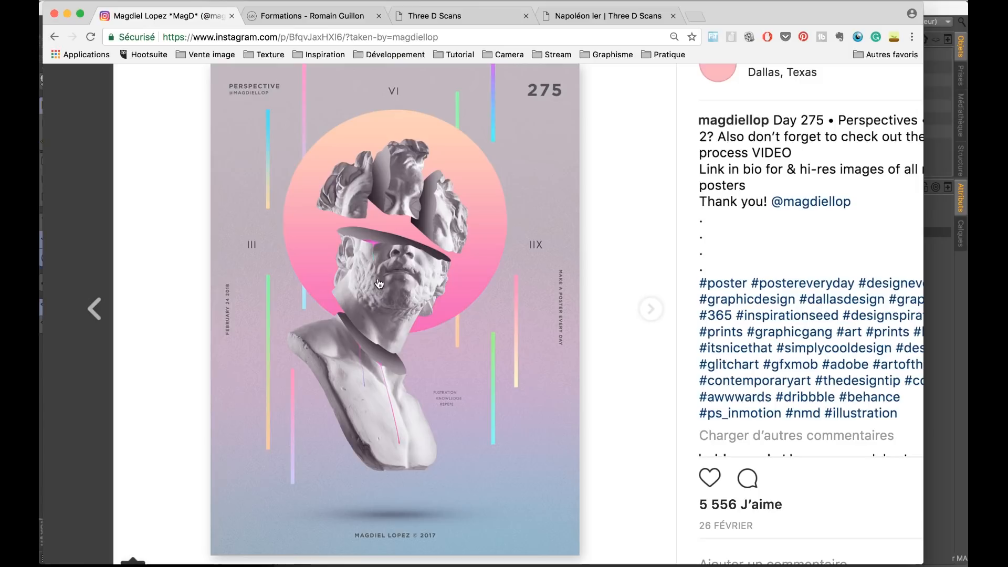
pyautogui.press('super+Tab')
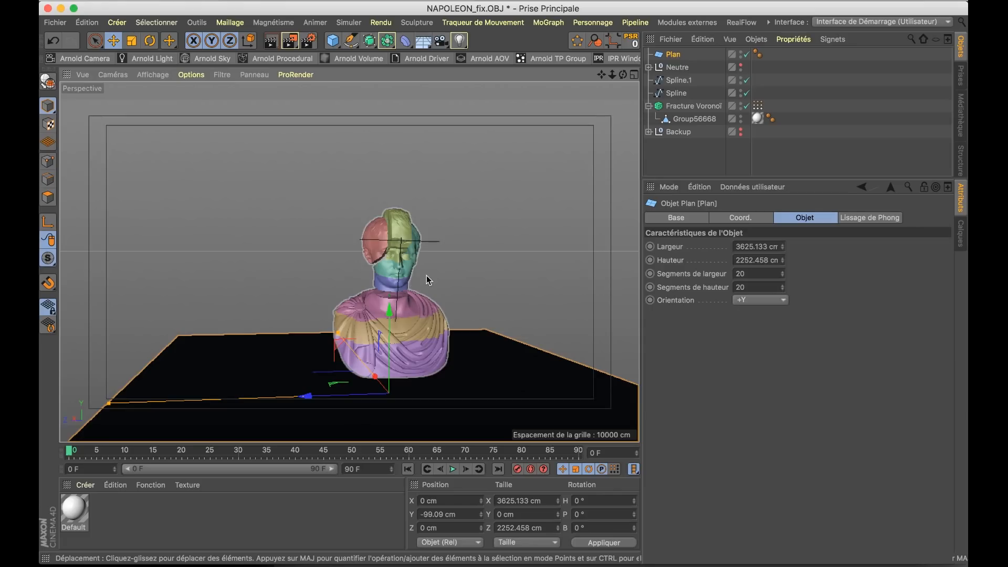
# Group the effectors' null, both splines and the Fracture Voronoï under a new null
pyautogui.click(648, 68)
pyautogui.click(649, 68)
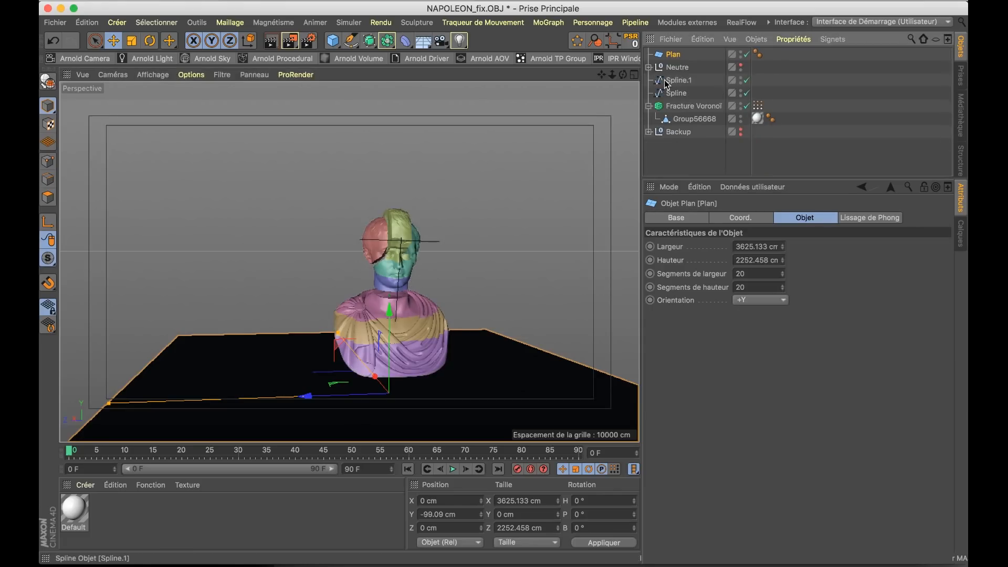
pyautogui.click(662, 68)
pyautogui.keyDown('shift'); pyautogui.click(673, 110); pyautogui.keyUp('shift')
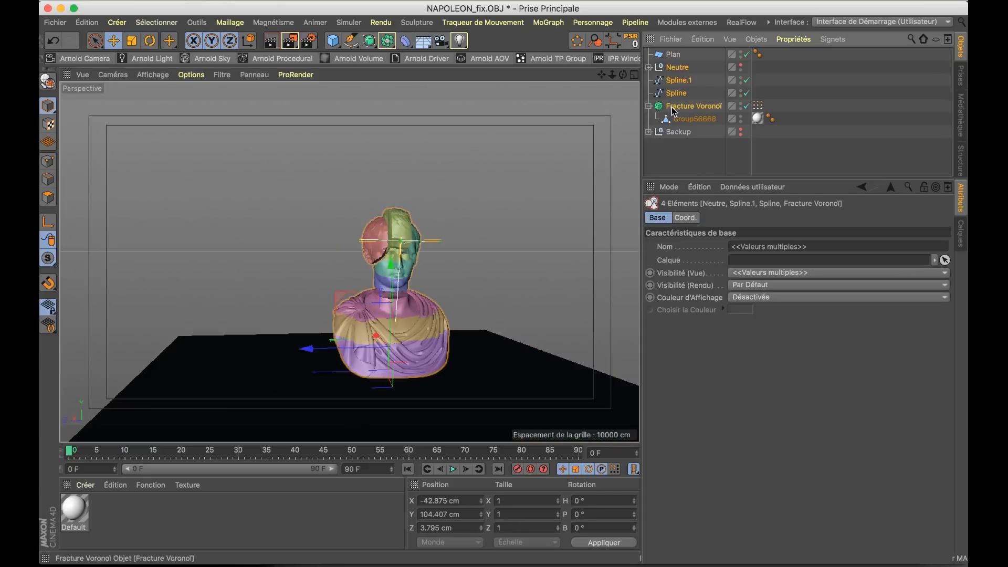
pyautogui.hotkey('alt', 'g')
# Rotate the null containing the bust to a heading of about 21.2°
pyautogui.press('r')
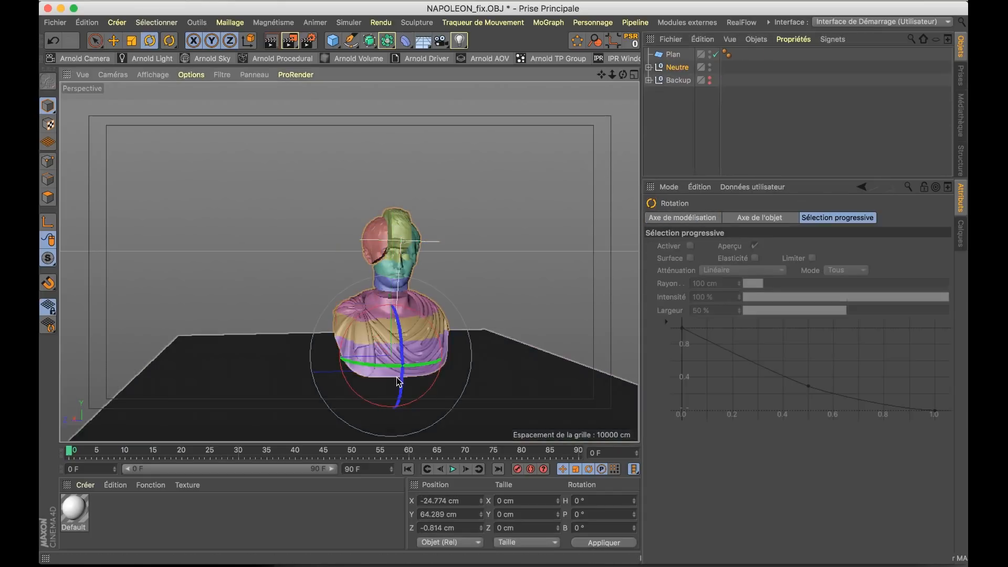
pyautogui.moveTo(383, 366); pyautogui.dragTo(417, 366)
pyautogui.scroll(5, 458, 330)
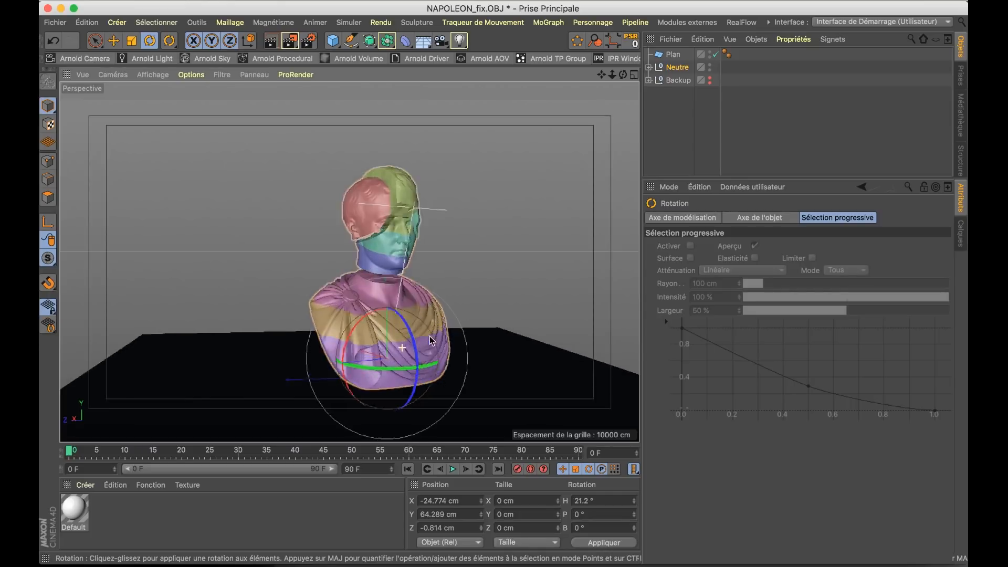
# Clear the selection and expand the null that holds the bust's effectors, splines and Fracture Voronoï
pyautogui.scroll(-5, 415, 334)
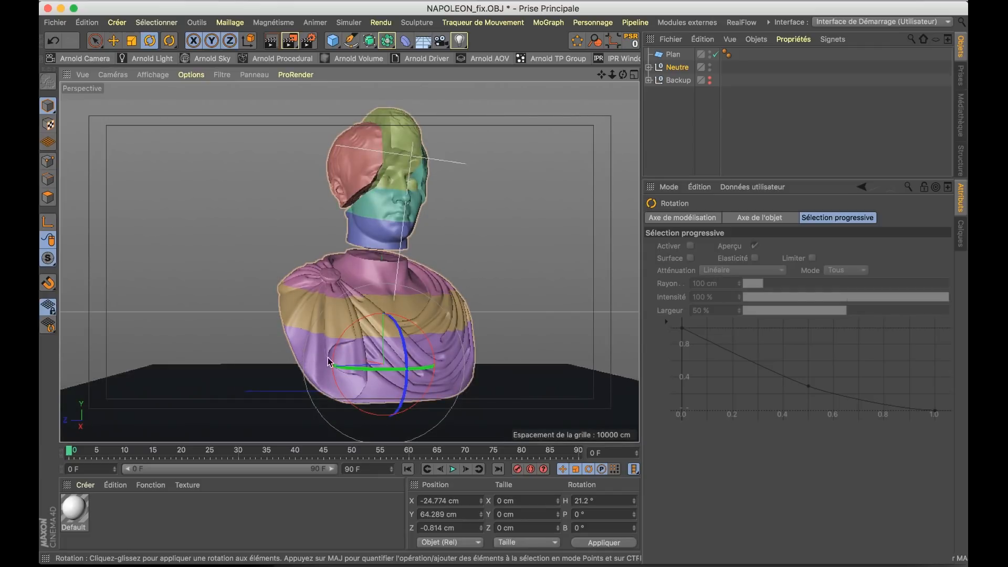
pyautogui.click(694, 101)
pyautogui.click(649, 67)
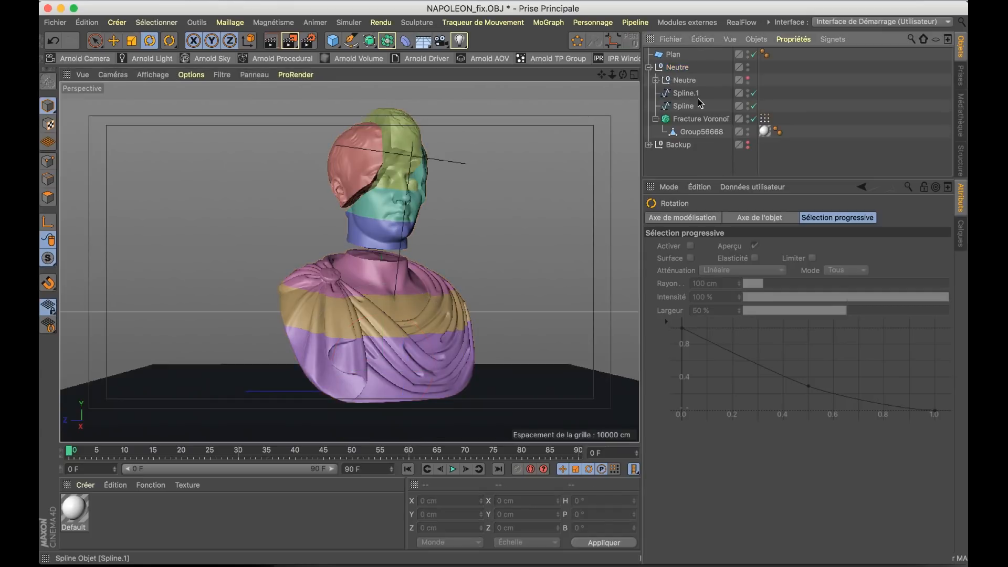
pyautogui.click(548, 22)
pyautogui.moveTo(583, 42)
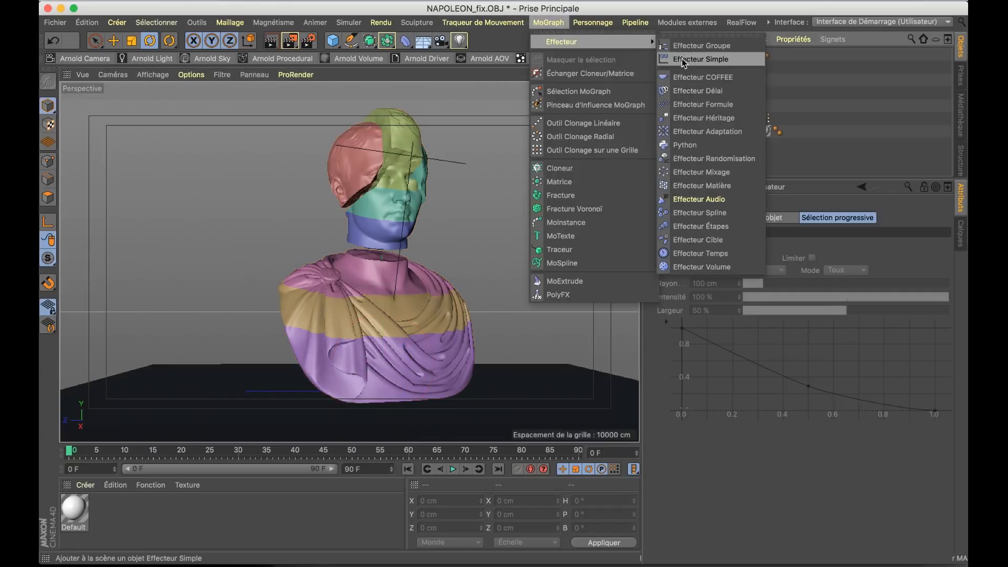
pyautogui.click(699, 62)
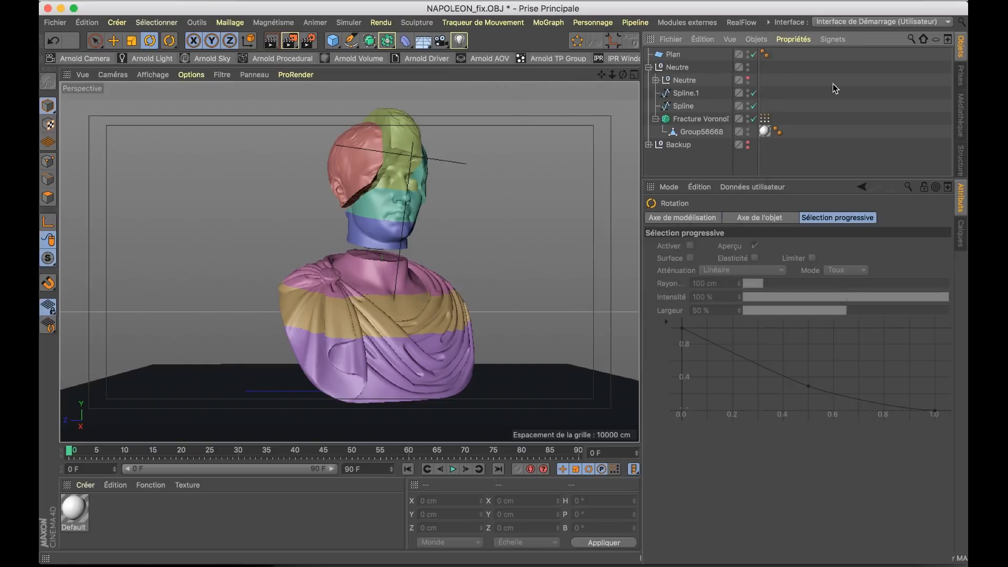
# Duplicate Effecteur Simple.2 inside the effectors' null and add the copy to the Fracture Voronoï's effectors
pyautogui.click(693, 93)
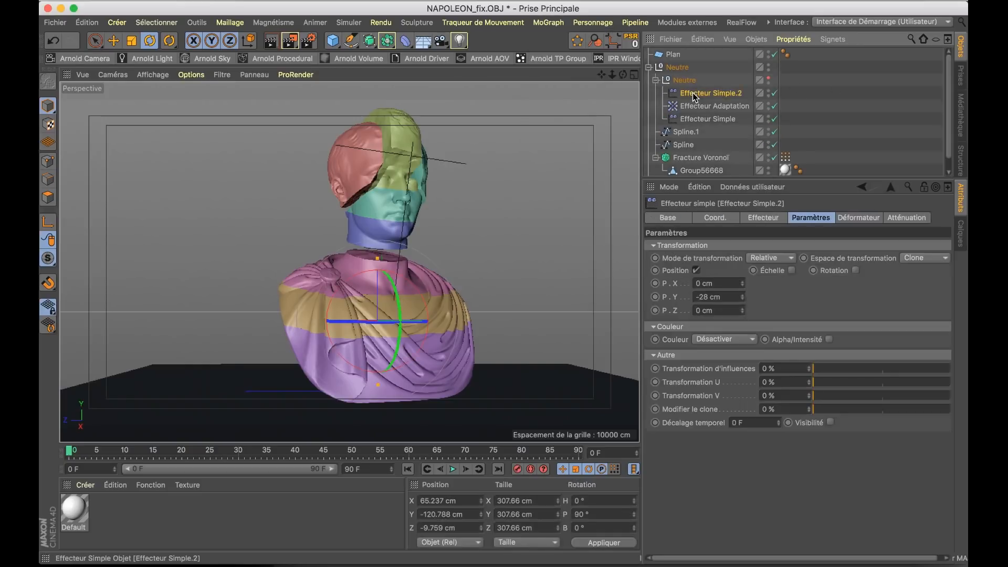
pyautogui.keyDown('ctrl'); pyautogui.moveTo(688, 82); pyautogui.dragTo(688, 84); pyautogui.keyUp('ctrl')
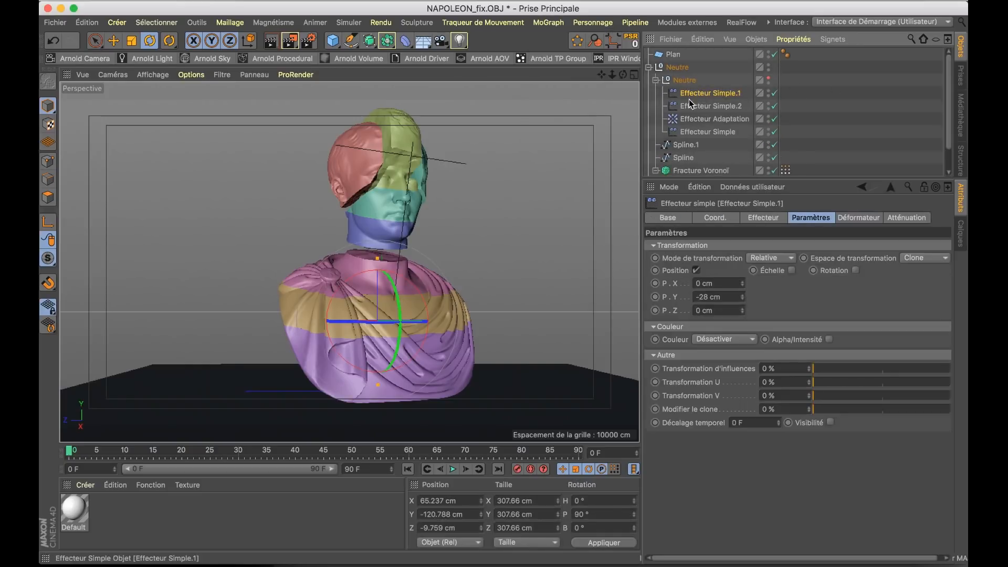
pyautogui.scroll(-2, 706, 140)
pyautogui.click(706, 142)
pyautogui.moveTo(709, 66); pyautogui.dragTo(787, 339)
pyautogui.click(710, 67)
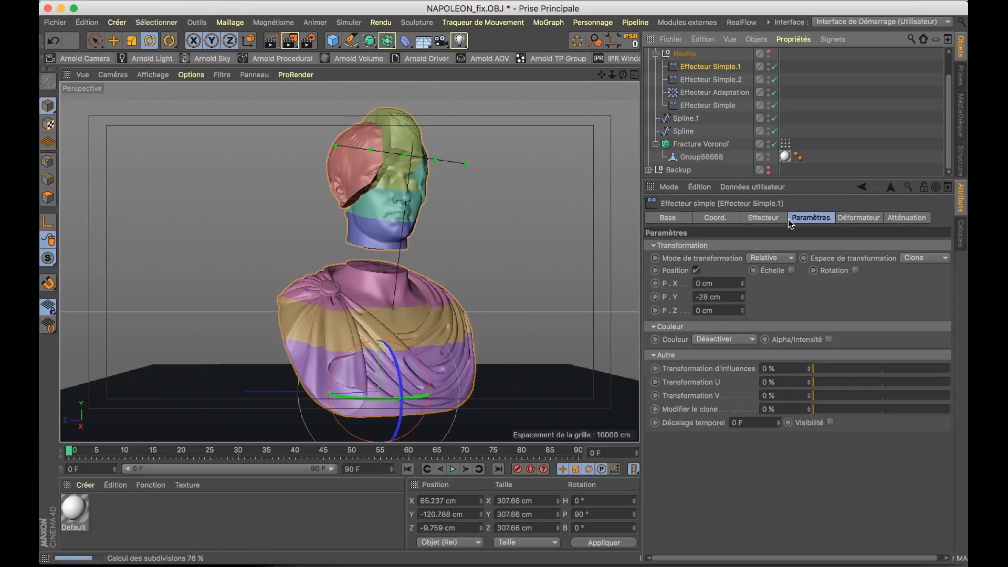
# Turn off the duplicated effector's position transformation and give it a uniform scale of -1
pyautogui.click(761, 219)
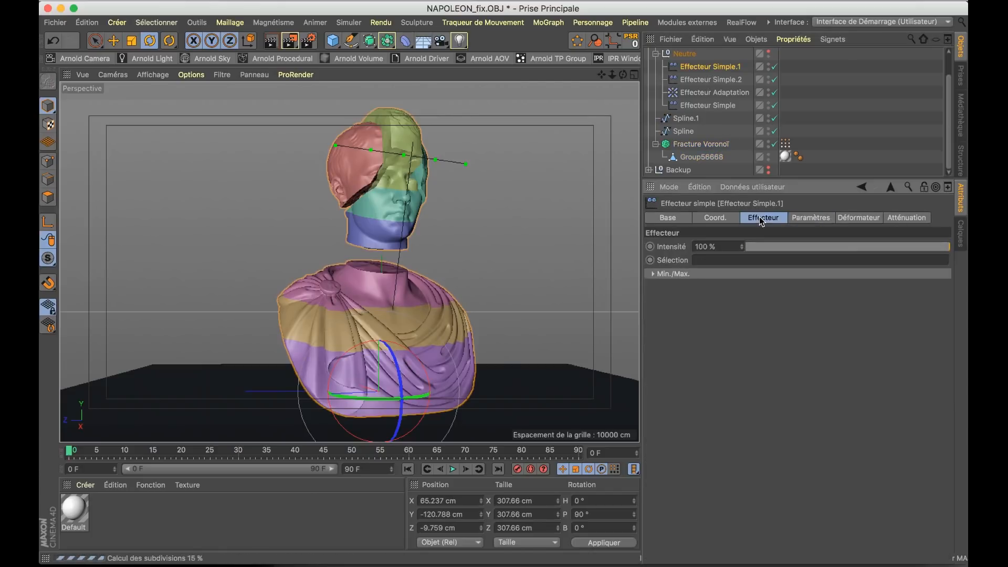
pyautogui.click(811, 218)
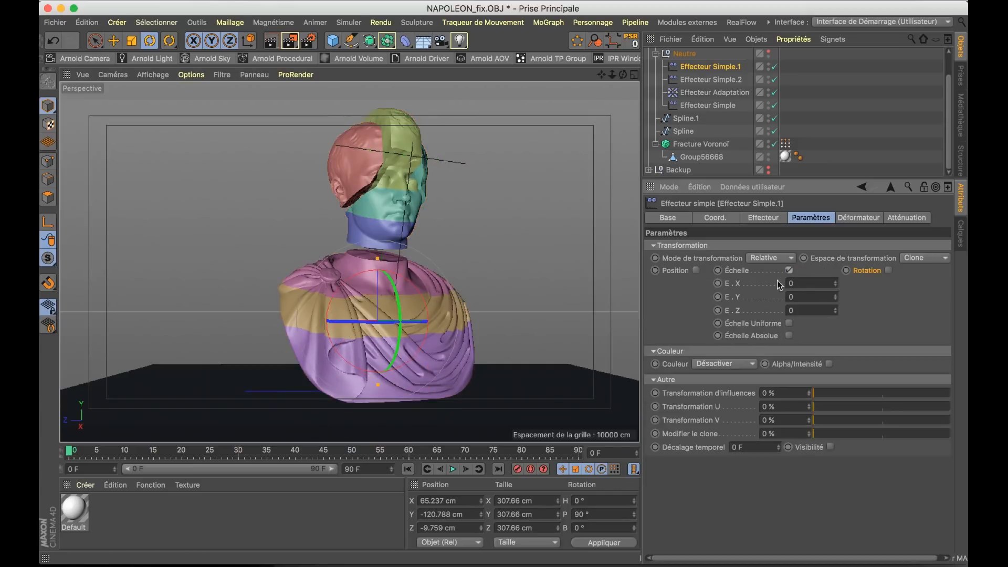
pyautogui.click(789, 324)
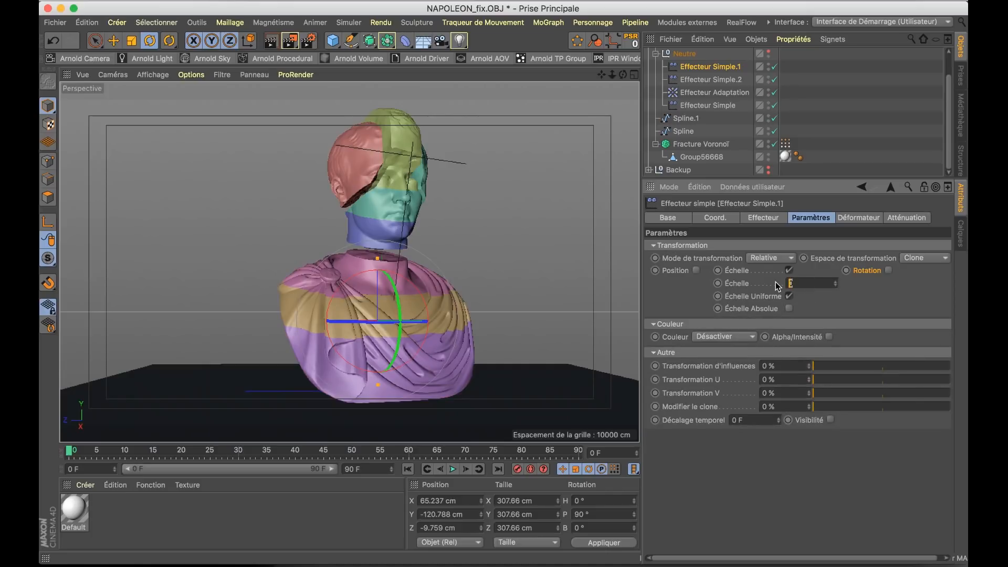
pyautogui.write('-1')
pyautogui.press('Return')
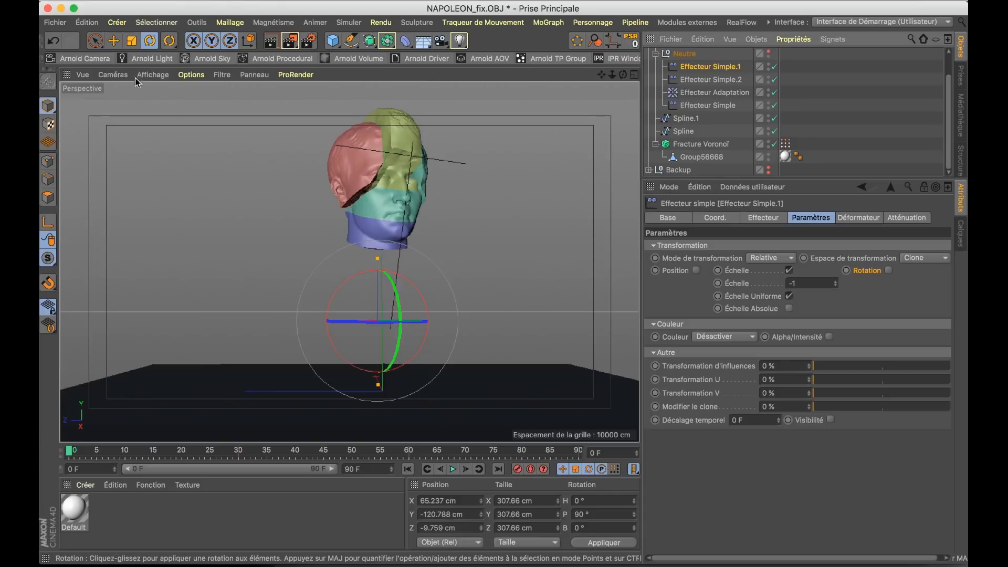
# Lower the duplicated effector to about Y -309.7 cm so it hides only the bust's bottom slice
pyautogui.click(113, 41)
pyautogui.moveTo(377, 259); pyautogui.dragTo(324, 313)
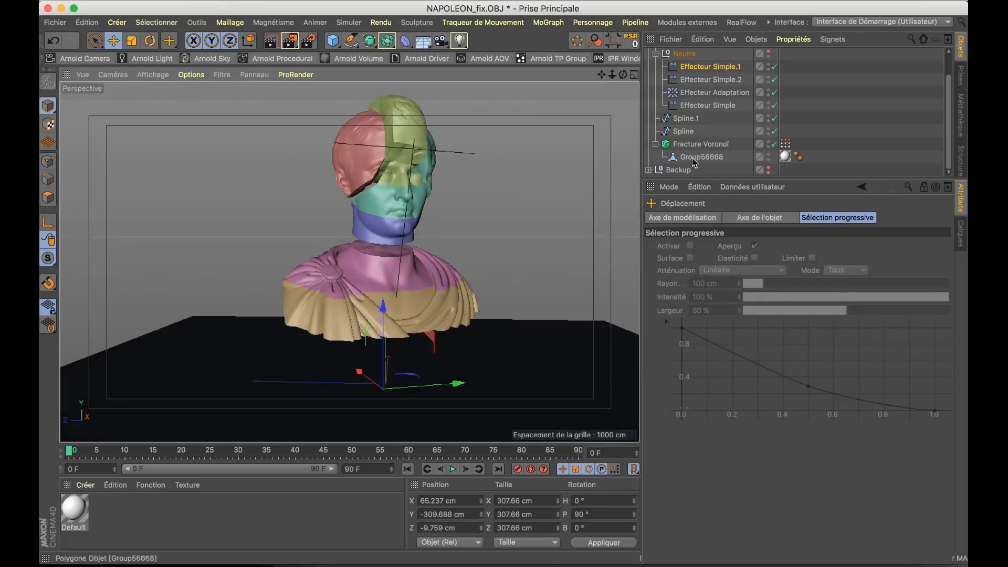
pyautogui.click(849, 149)
pyautogui.keyDown('alt'); pyautogui.moveTo(389, 274); pyautogui.dragTo(434, 262); pyautogui.keyUp('alt')
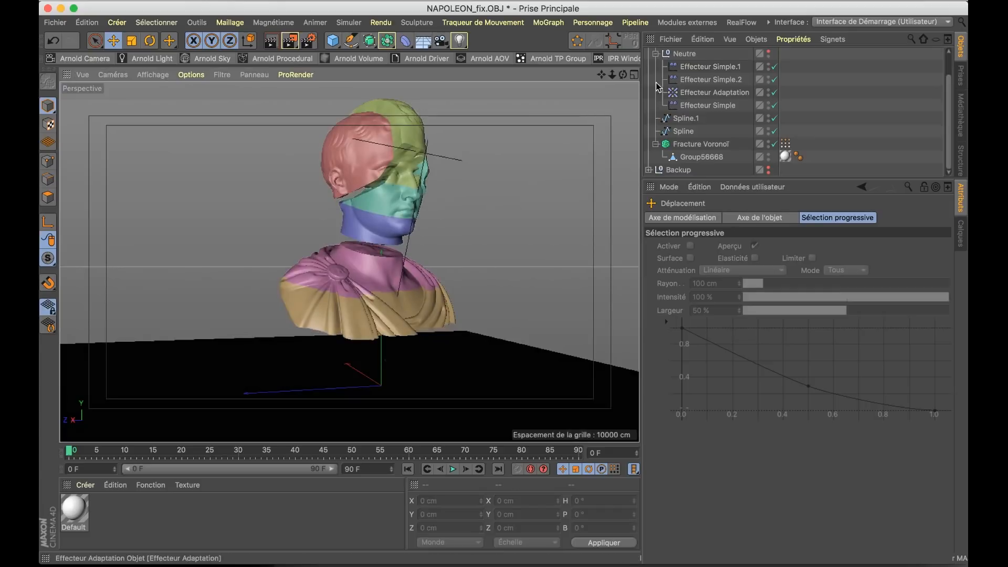
# Rename the null containing the bust as Buste and collapse its hierarchy
pyautogui.click(655, 53)
pyautogui.doubleClick(672, 67)
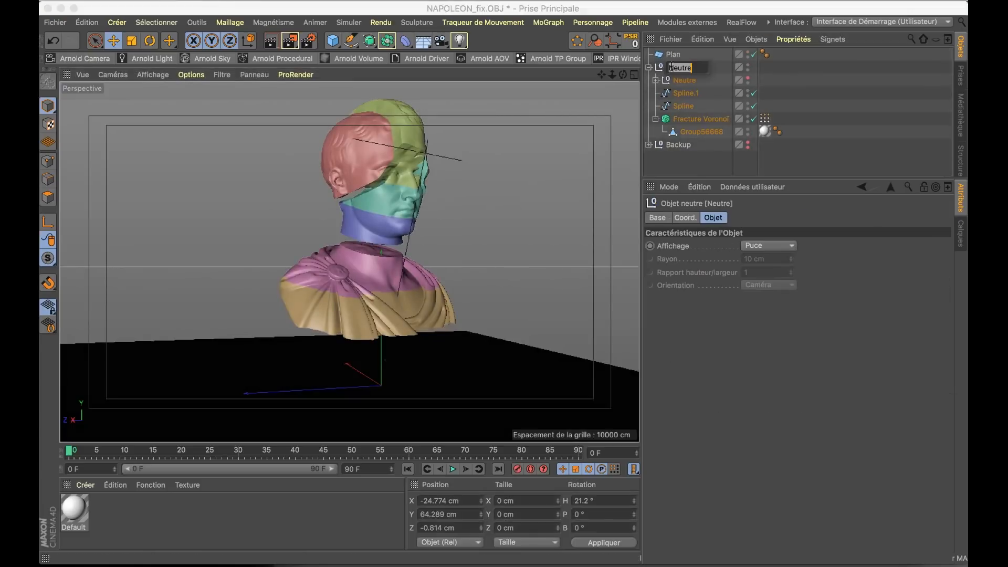
pyautogui.write('Bu')
pyautogui.press('Return')
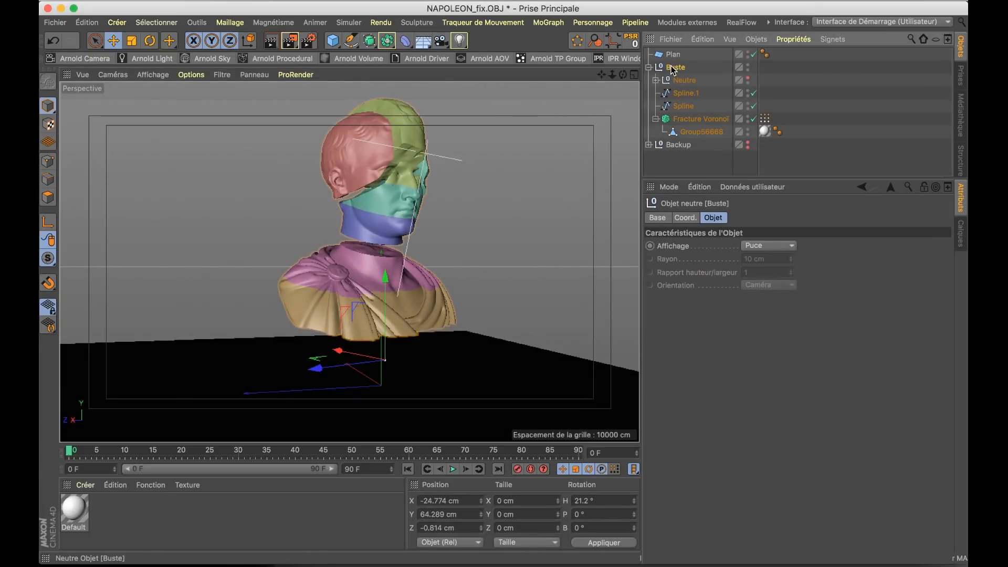
pyautogui.click(650, 67)
# Add a disc banked -90° and place it behind the head at about X 435.1 cm and Y 486.5 cm
pyautogui.keyDown('alt'); pyautogui.moveTo(388, 281); pyautogui.dragTo(392, 268); pyautogui.keyUp('alt')
pyautogui.click(333, 41)
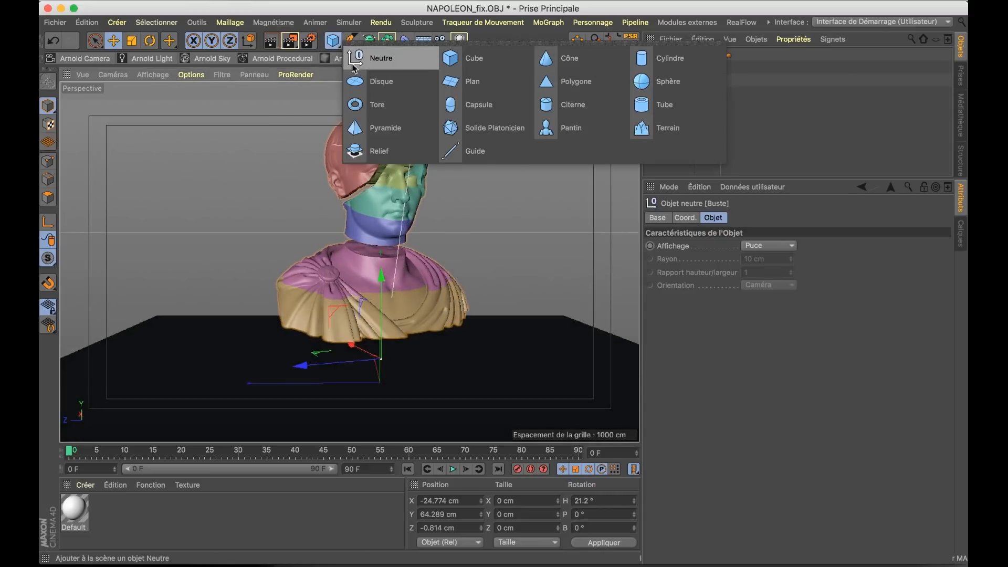
pyautogui.click(399, 84)
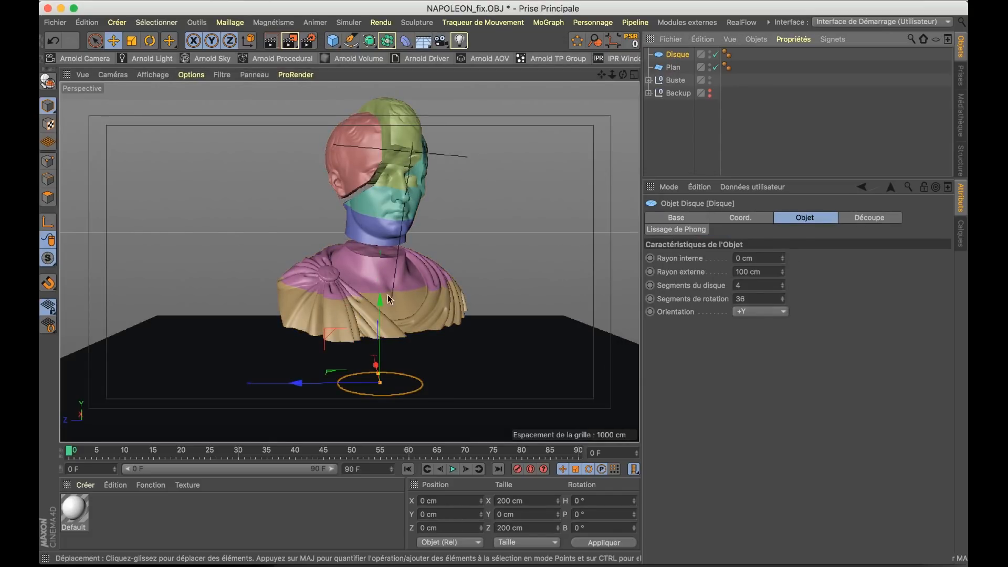
pyautogui.keyDown('alt'); pyautogui.moveTo(374, 341); pyautogui.dragTo(446, 354); pyautogui.keyUp('alt')
pyautogui.press('r')
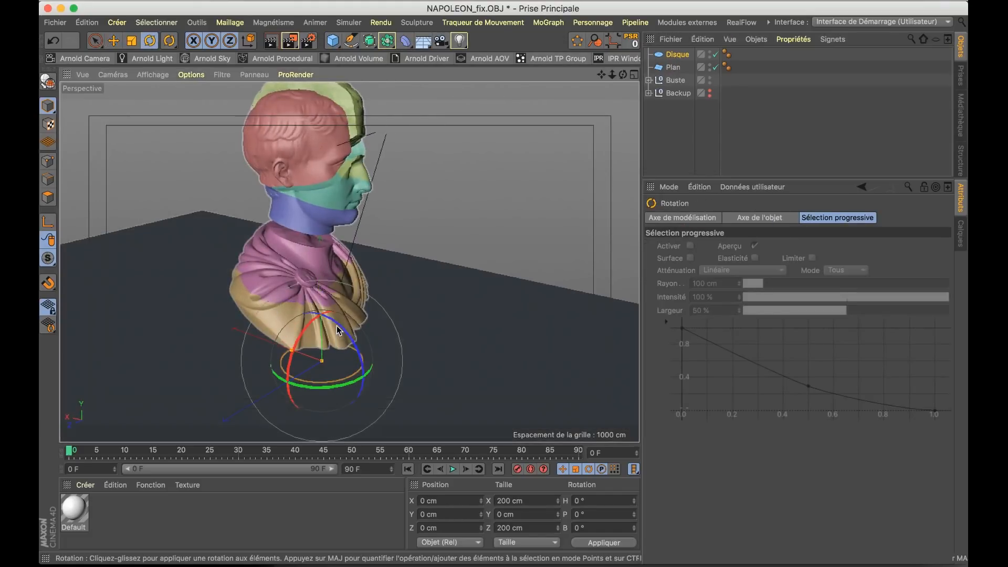
pyautogui.moveTo(357, 368); pyautogui.dragTo(368, 406)
pyautogui.press('e')
pyautogui.moveTo(310, 365); pyautogui.dragTo(210, 336)
pyautogui.moveTo(196, 260); pyautogui.dragTo(186, 95)
# Add a camera with a Télé (135 mm) focal length and pull it back to about X -4881 cm to reframe the bust
pyautogui.keyDown('alt'); pyautogui.moveTo(401, 246); pyautogui.dragTo(362, 283); pyautogui.keyUp('alt')
pyautogui.click(441, 40)
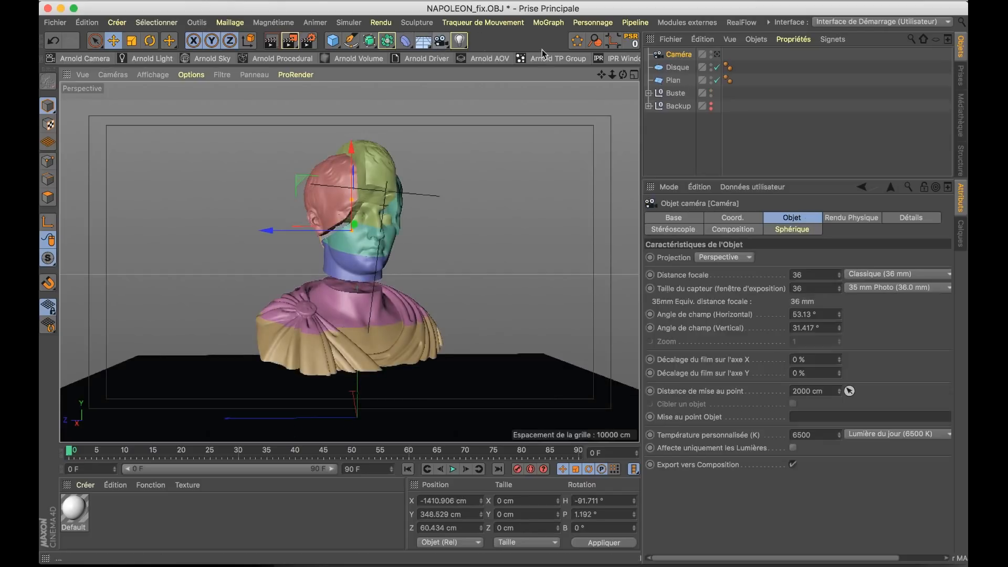
pyautogui.click(715, 55)
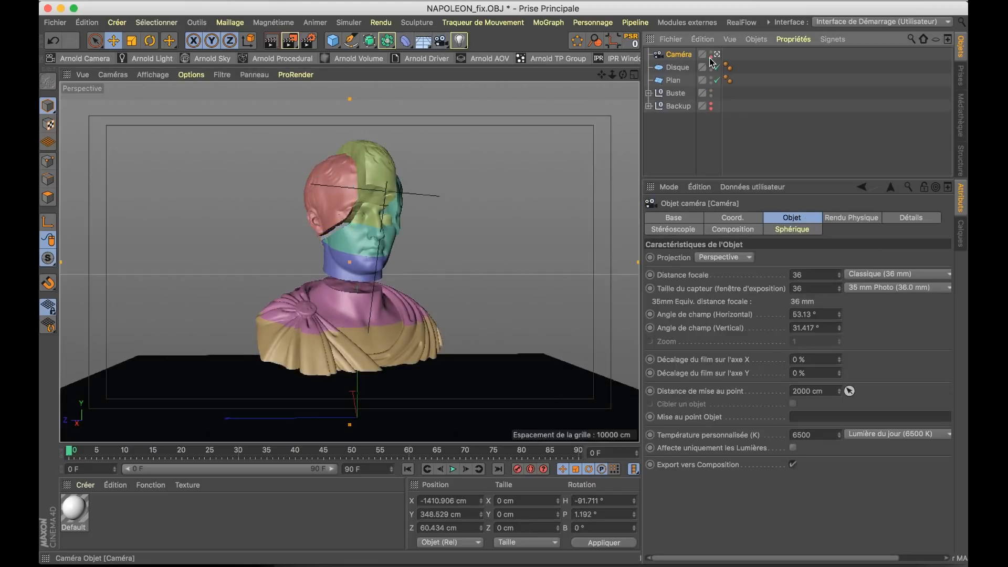
pyautogui.click(869, 272)
pyautogui.click(881, 368)
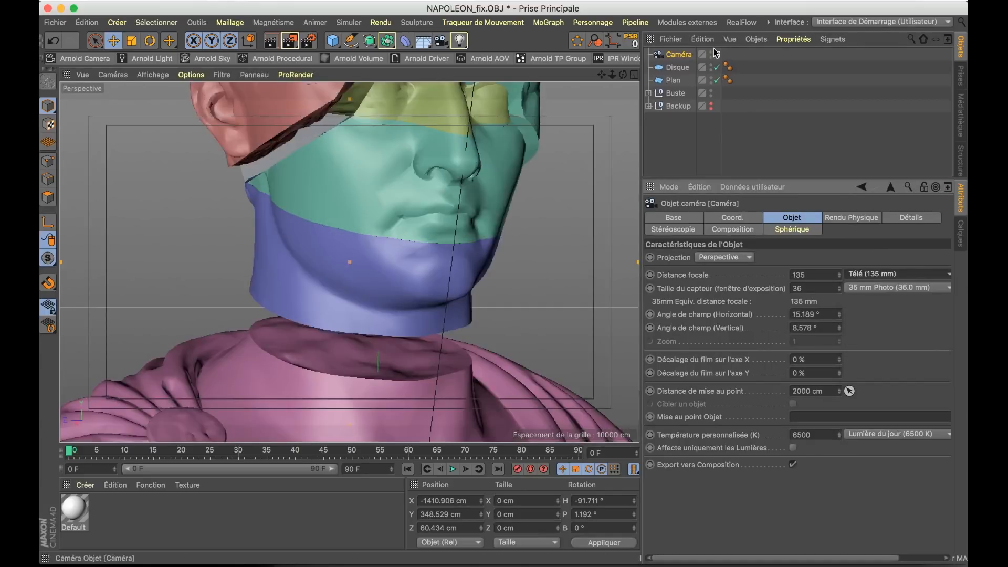
pyautogui.moveTo(612, 75); pyautogui.dragTo(415, 74)
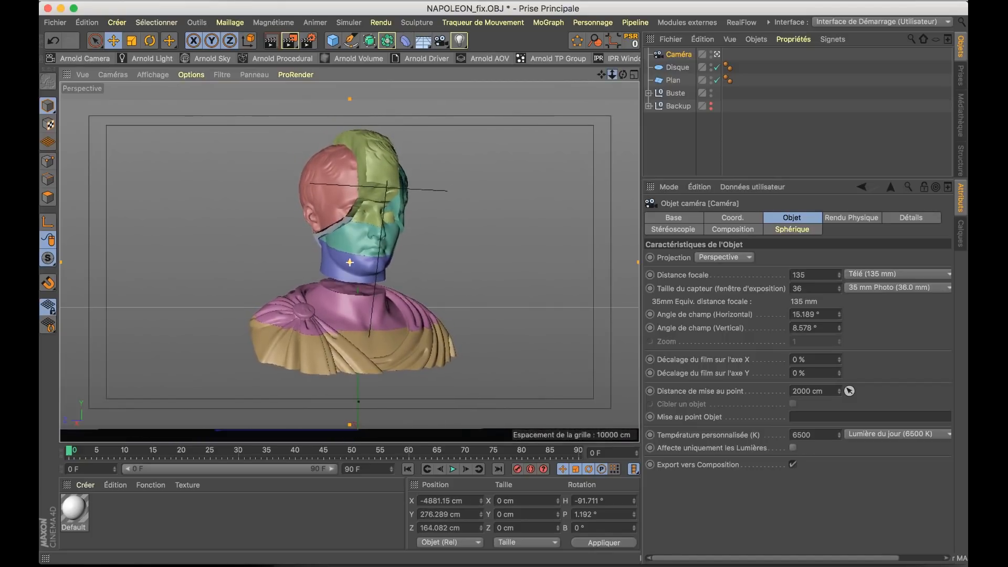
# Raise the disc behind the head to about Y 668.8 cm
pyautogui.click(677, 67)
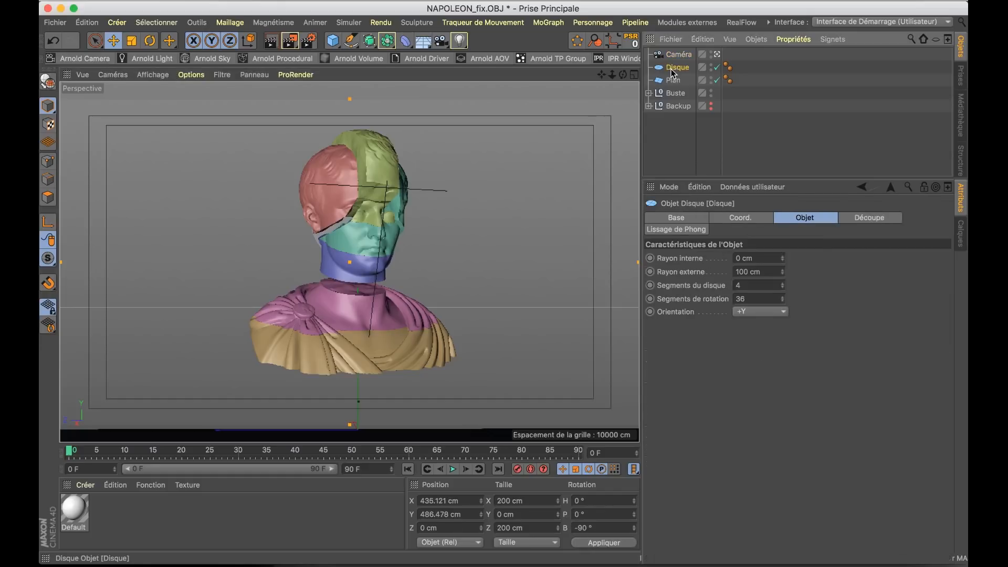
pyautogui.moveTo(342, 222); pyautogui.dragTo(342, 150)
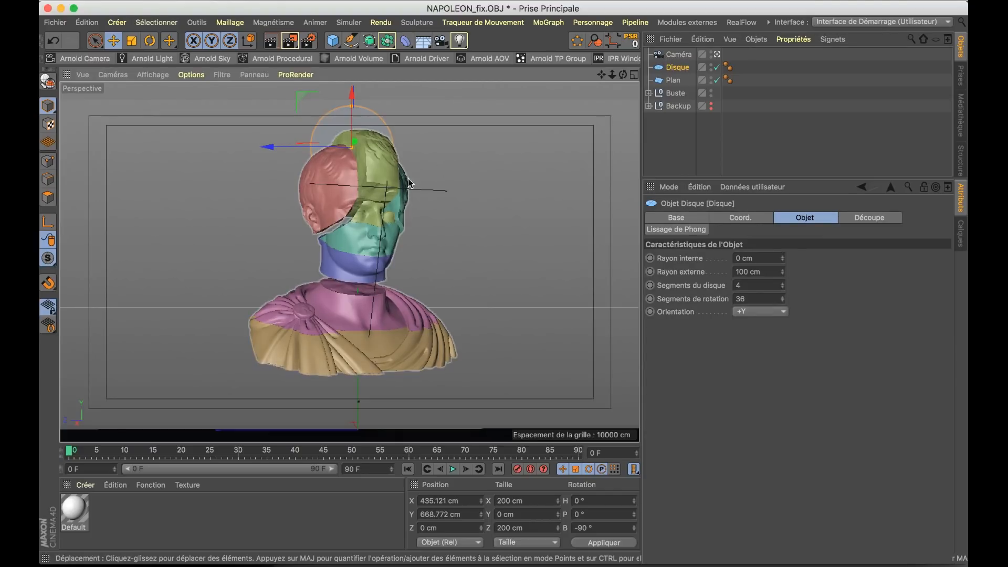
# Straighten the camera to a heading of -90° and a pitch of 0°, and reframe the bust at about Y 395.7 cm
pyautogui.click(678, 54)
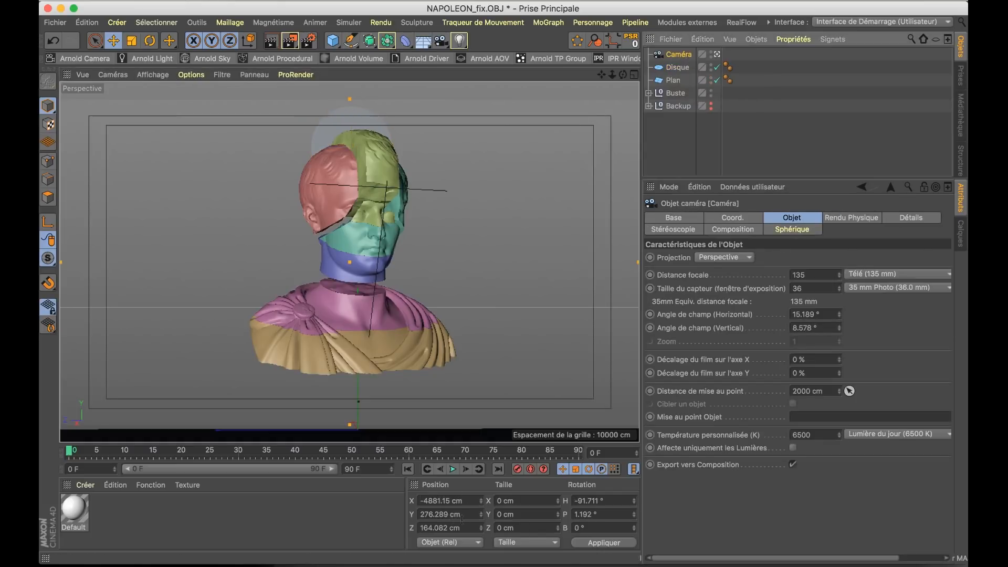
pyautogui.moveTo(584, 501); pyautogui.dragTo(613, 498)
pyautogui.write('0')
pyautogui.press('Tab')
pyautogui.write('0')
pyautogui.press('Return')
pyautogui.moveTo(602, 75); pyautogui.dragTo(524, 128)
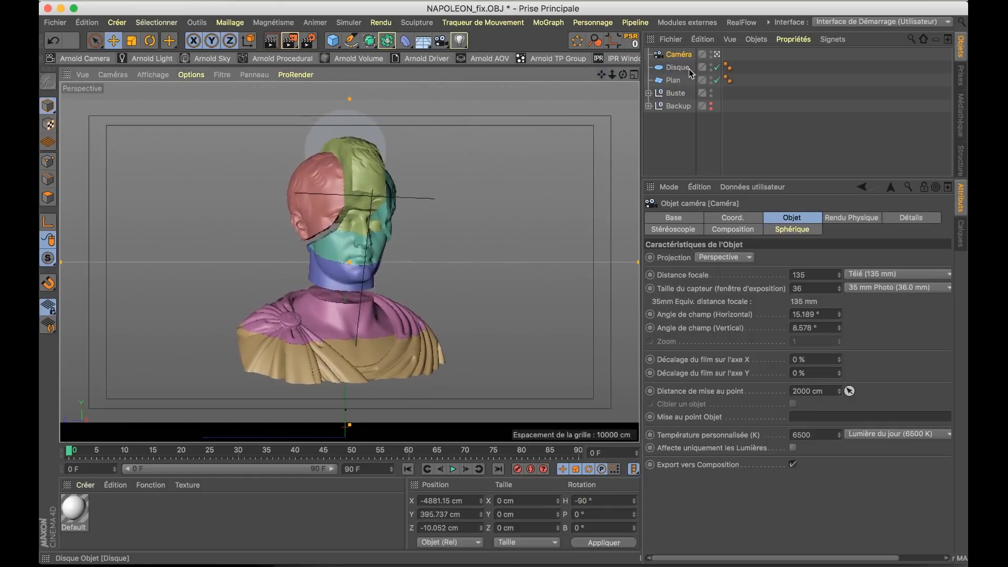
# Enlarge the disc to a radius of about 215.3 cm and center it behind the head at about Y 521.8 cm, checking the reference poster
pyautogui.click(717, 54)
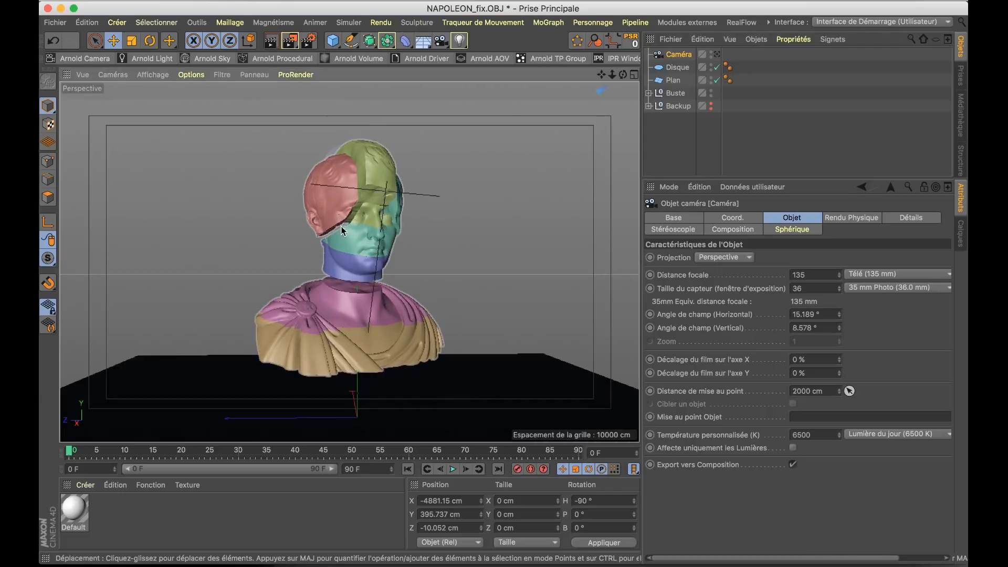
pyautogui.keyDown('alt'); pyautogui.moveTo(341, 227); pyautogui.dragTo(316, 241, button='right'); pyautogui.keyUp('alt')
pyautogui.keyDown('alt'); pyautogui.moveTo(350, 195); pyautogui.dragTo(383, 205); pyautogui.keyUp('alt')
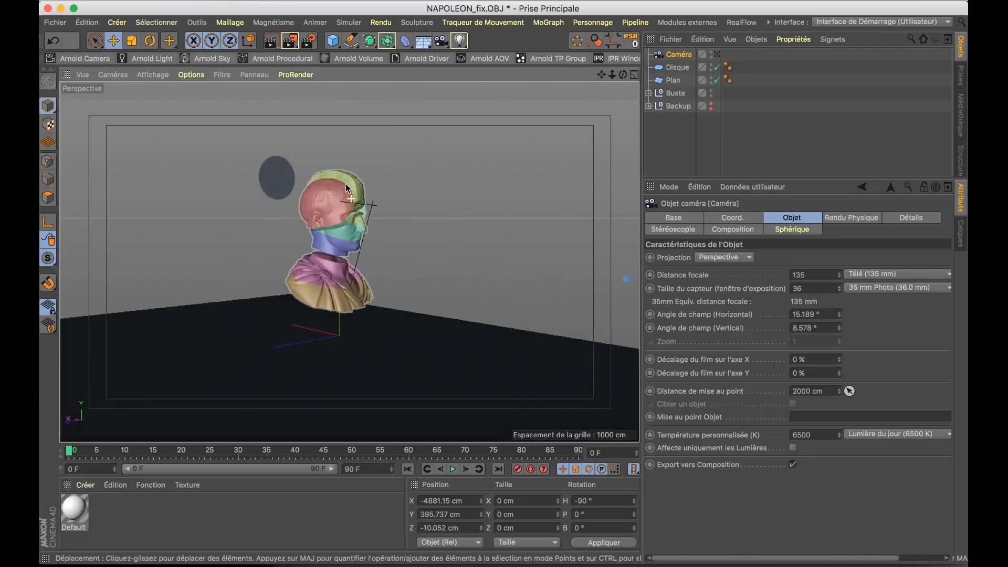
pyautogui.click(278, 179)
pyautogui.click(717, 55)
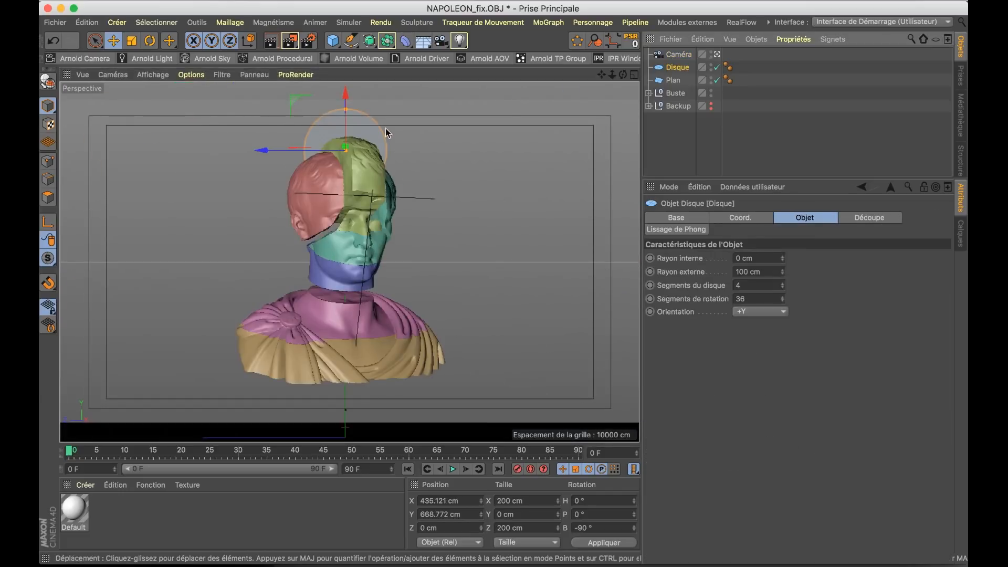
pyautogui.moveTo(347, 110); pyautogui.dragTo(343, 150)
pyautogui.press('super+Tab')
pyautogui.press('super+Tab')
pyautogui.press('super+Tab')
pyautogui.press('super+Tab')
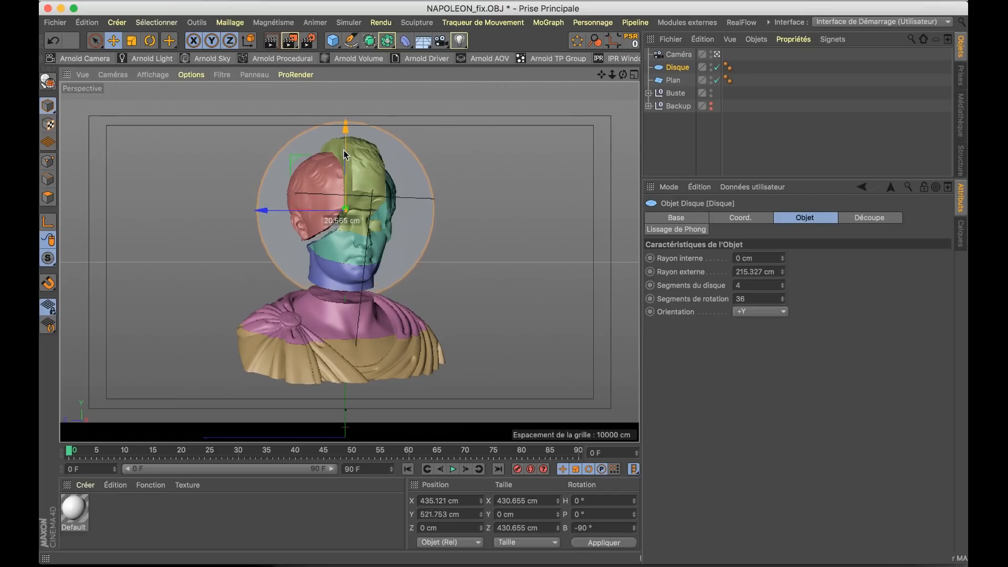
pyautogui.click(661, 126)
# Add a vertical plane banked -90°, about 400 by 30.7 cm, beside the bust at about Y 341 cm and Z -352.6 cm
pyautogui.click(334, 42)
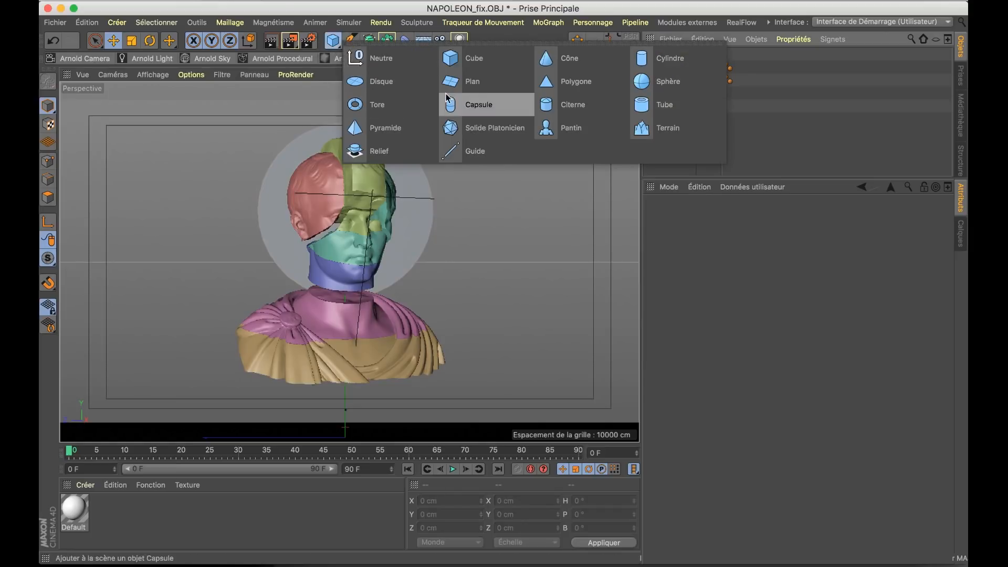
pyautogui.click(458, 83)
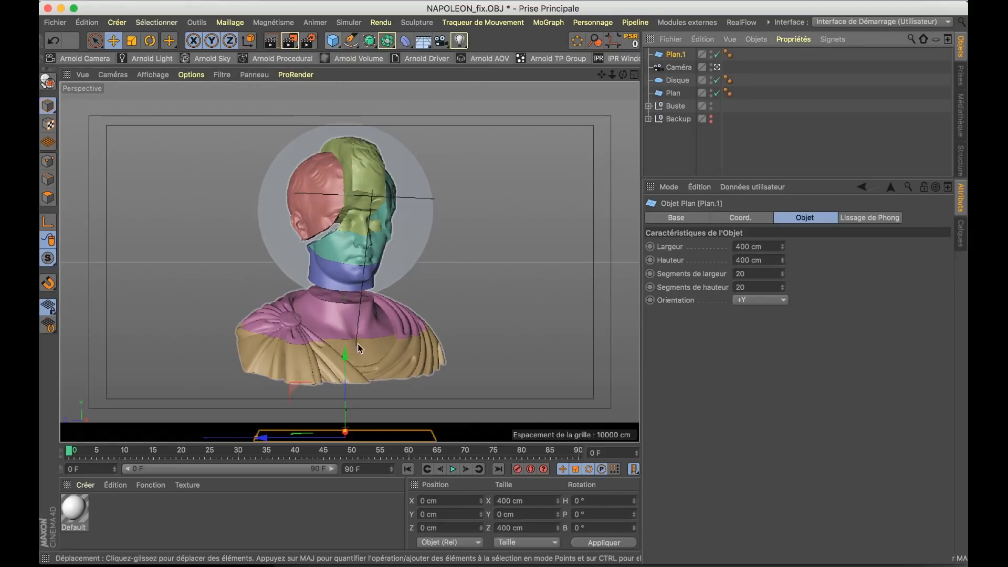
pyautogui.moveTo(345, 354); pyautogui.dragTo(372, 202)
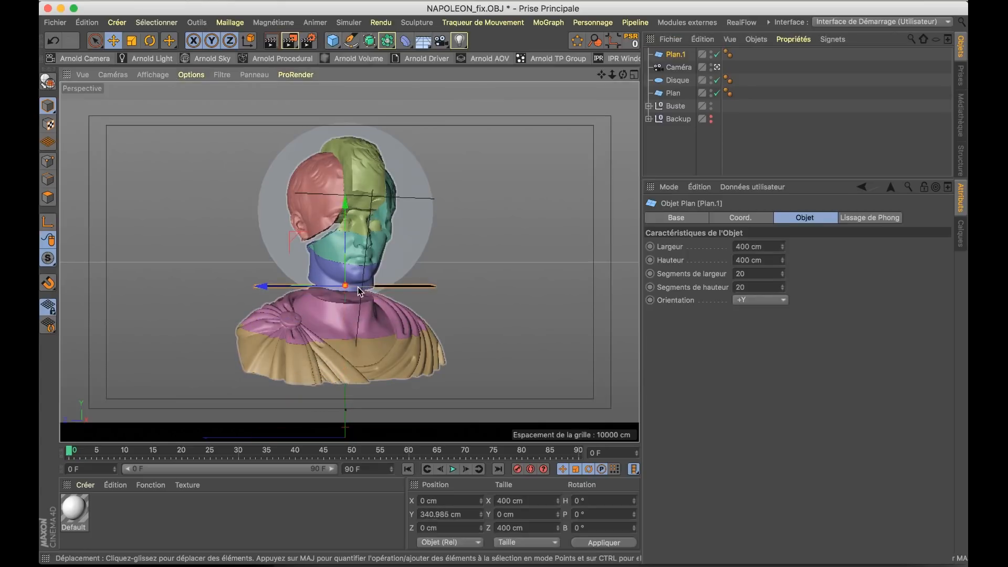
pyautogui.press('r')
pyautogui.moveTo(345, 266); pyautogui.dragTo(340, 407)
pyautogui.press('e')
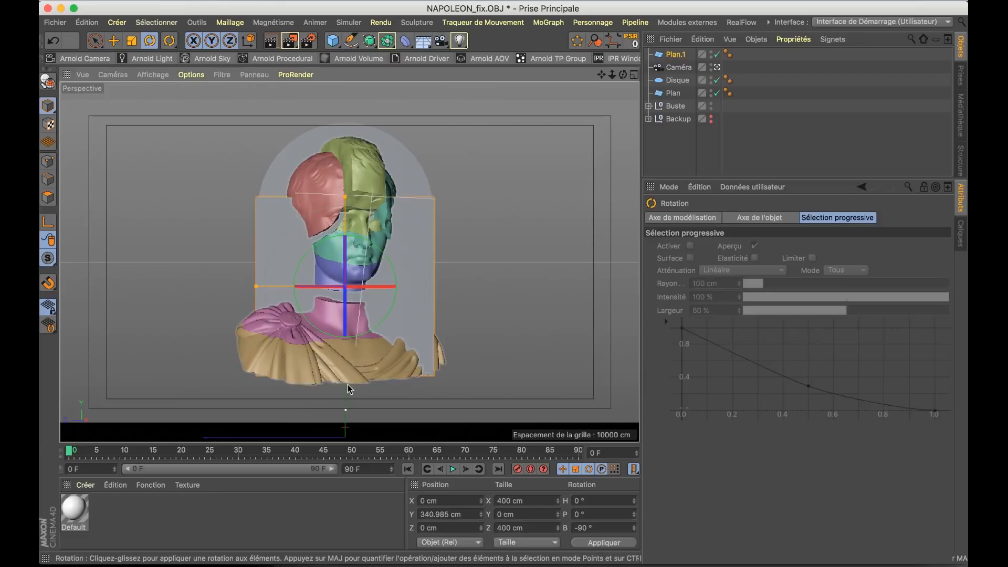
pyautogui.moveTo(314, 285); pyautogui.dragTo(495, 295)
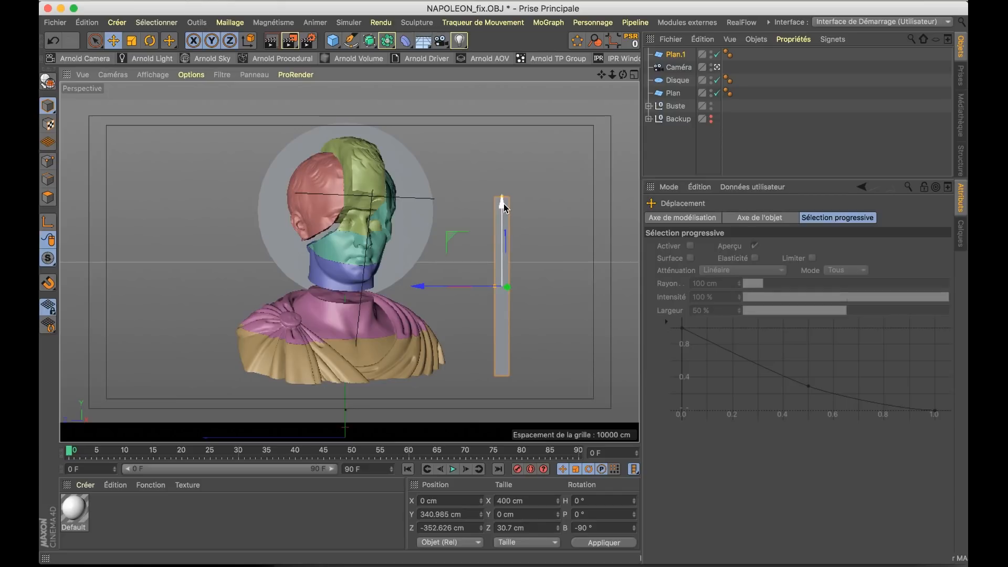
# Shrink the vertical plane beside the bust to about 254.6 by 13.3 cm, comparing it with the bars on the reference poster
pyautogui.moveTo(501, 200); pyautogui.dragTo(502, 233)
pyautogui.moveTo(495, 287); pyautogui.dragTo(499, 287)
pyautogui.press('super+Tab')
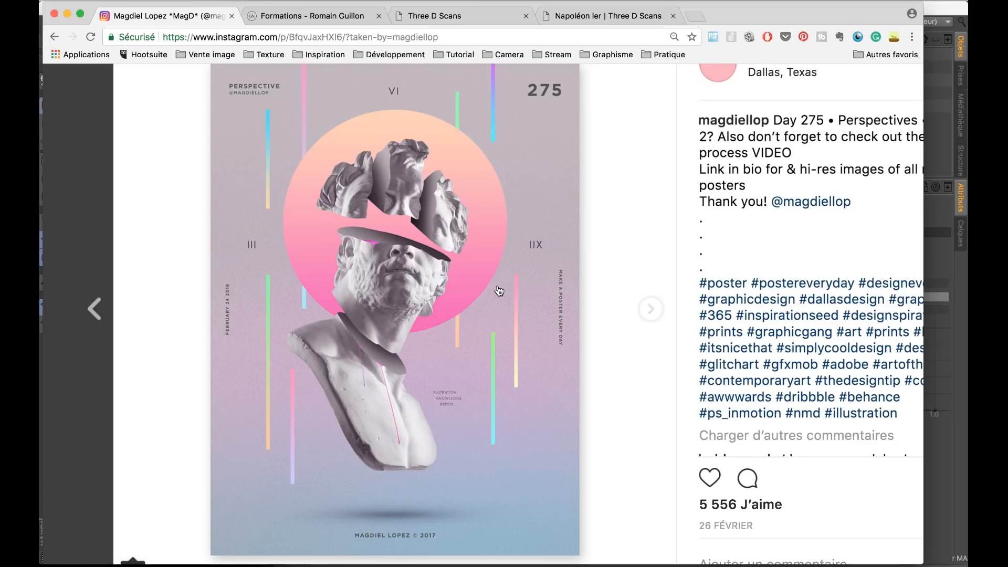
pyautogui.press('super+Tab')
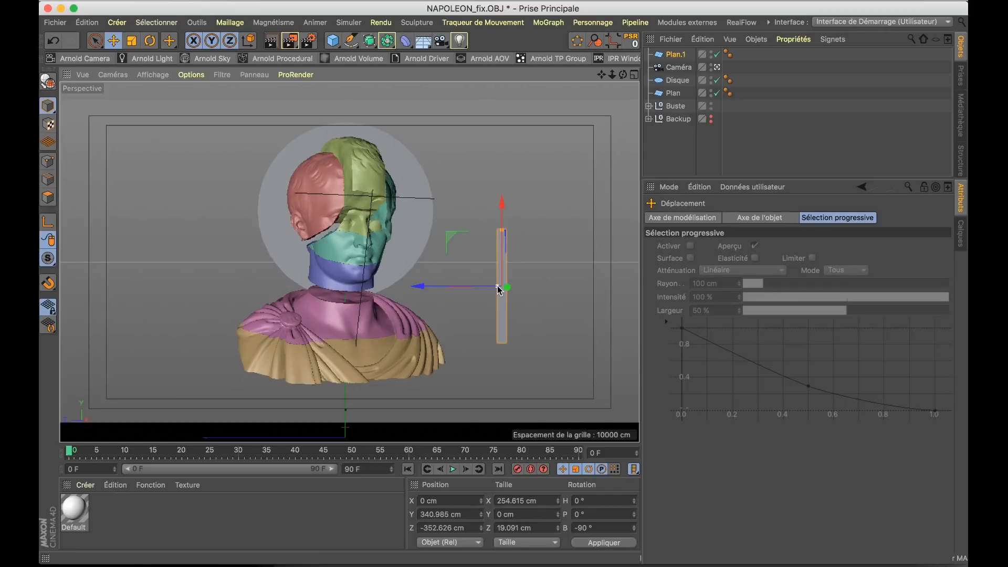
pyautogui.moveTo(500, 286); pyautogui.dragTo(499, 286)
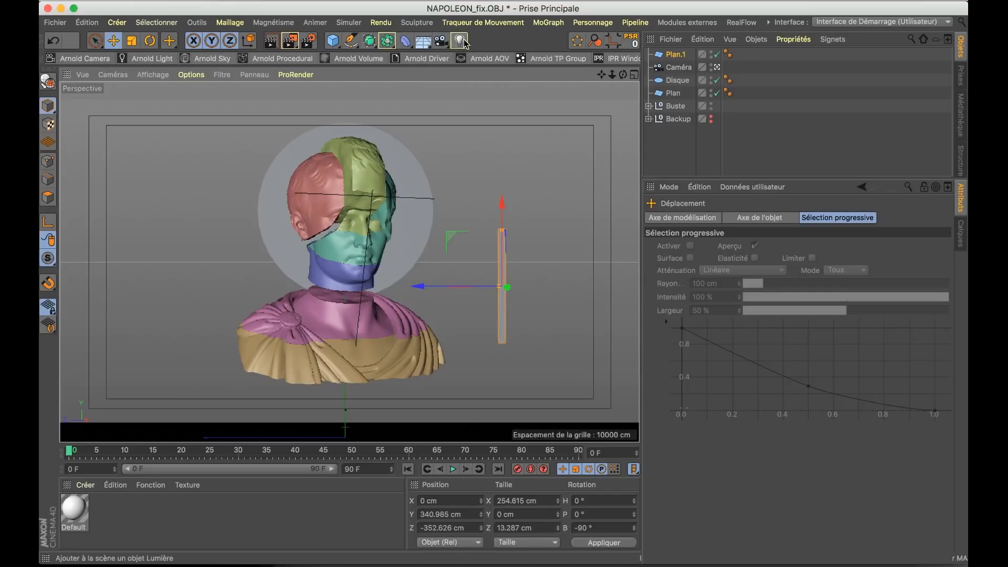
# Add a Cloner and put the narrow vertical plane inside it
pyautogui.click(551, 23)
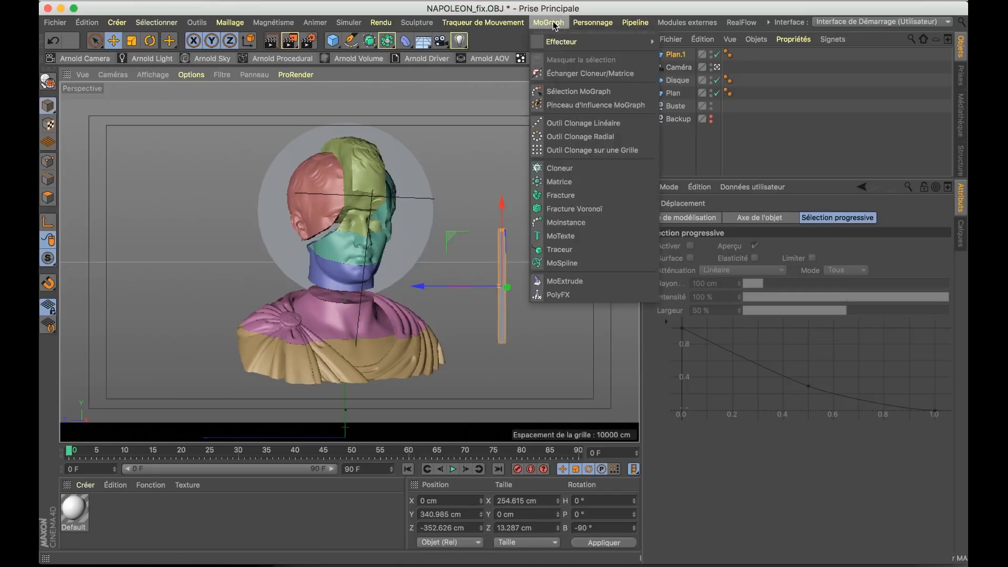
pyautogui.click(565, 169)
pyautogui.moveTo(669, 68); pyautogui.dragTo(672, 57)
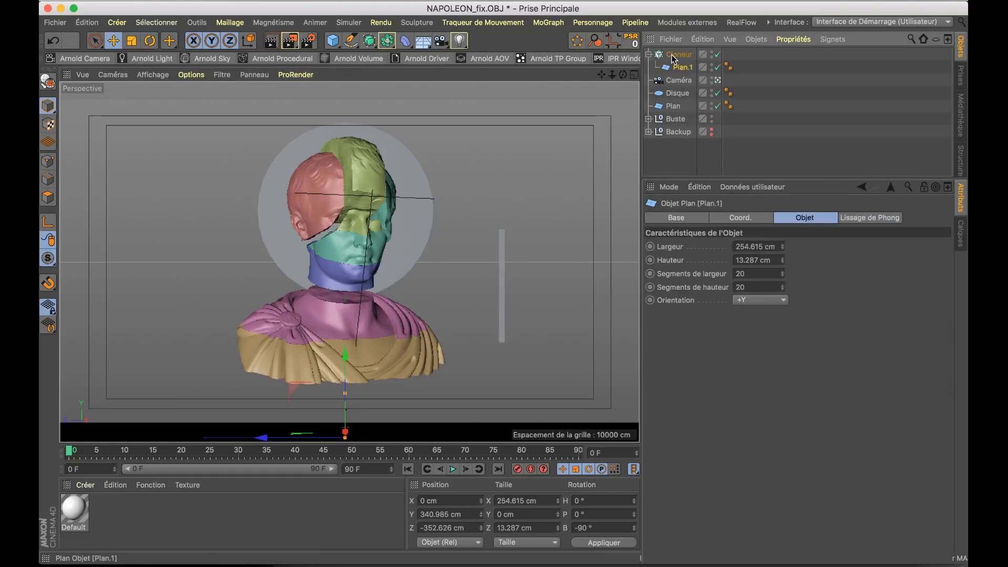
# Set the Cloner's mode to Répartition sur une Grille and raise it to about Y 460 cm
pyautogui.click(677, 54)
pyautogui.click(761, 218)
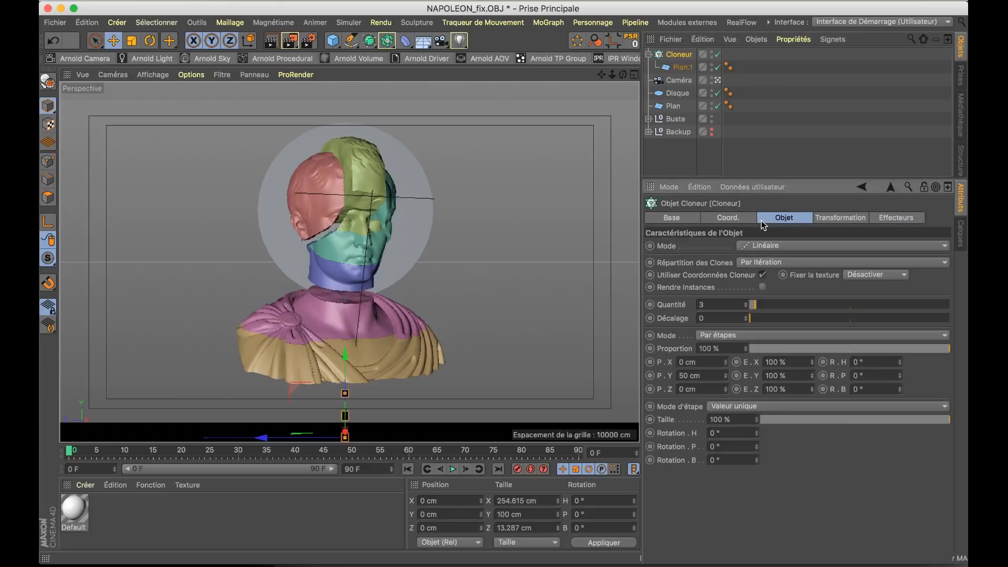
pyautogui.click(785, 247)
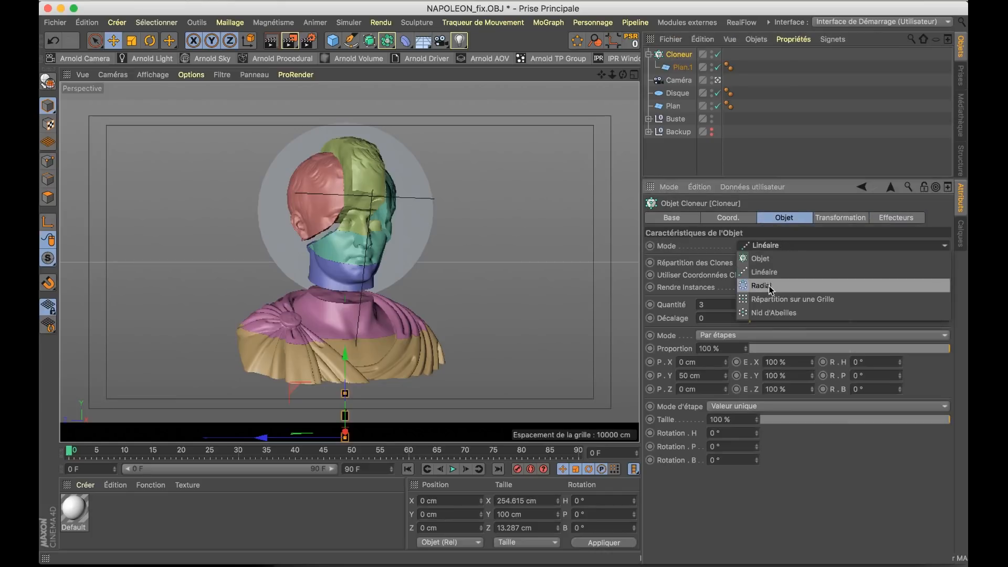
pyautogui.click(767, 299)
pyautogui.moveTo(356, 351)
pyautogui.mouseDown()
pyautogui.moveTo(362, 330)
pyautogui.moveTo(472, 218)
pyautogui.moveTo(503, 214)
pyautogui.mouseUp()
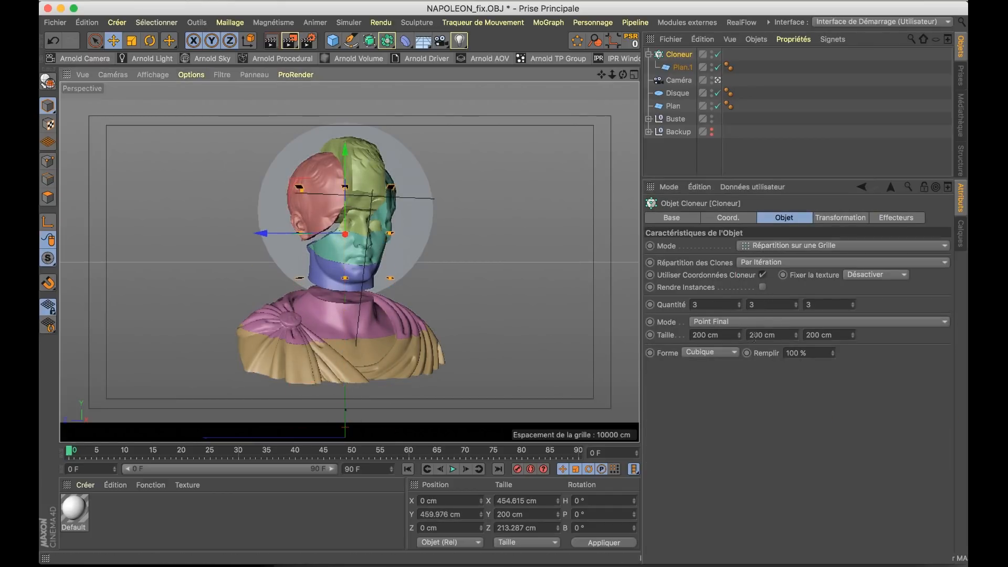
pyautogui.click(785, 273)
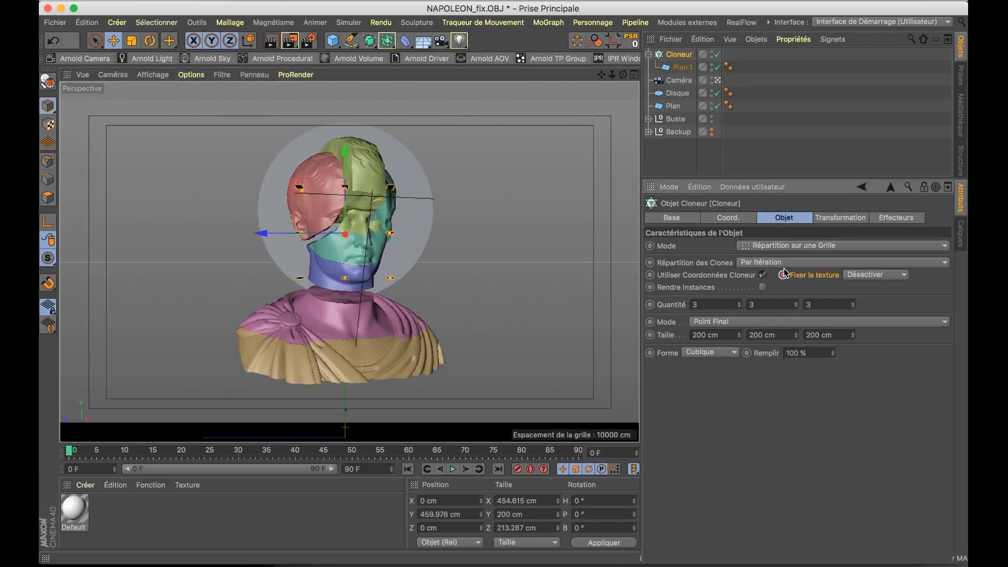
pyautogui.click(799, 262)
pyautogui.click(799, 266)
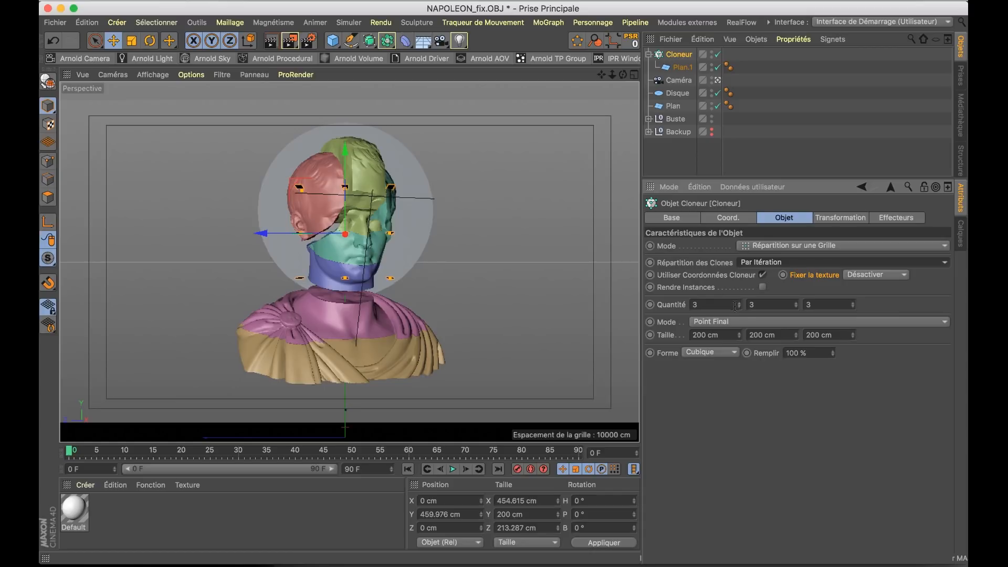
pyautogui.click(724, 331)
pyautogui.write('0')
pyautogui.click(765, 334)
pyautogui.write('0')
pyautogui.click(835, 336)
pyautogui.write('0')
pyautogui.press('Return')
pyautogui.press('super+z')
pyautogui.press('super+z')
pyautogui.press('super+z')
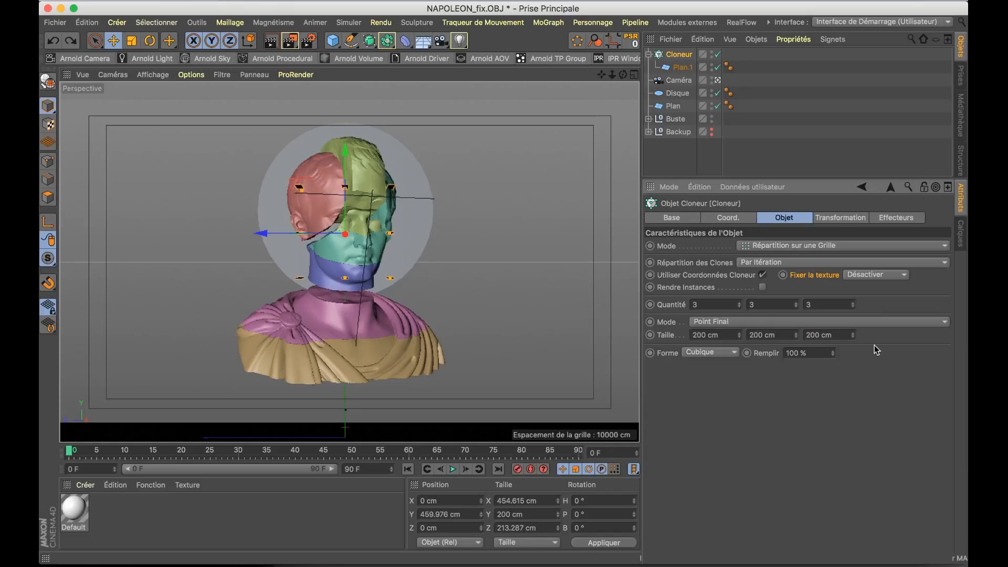
pyautogui.click(810, 250)
pyautogui.click(800, 272)
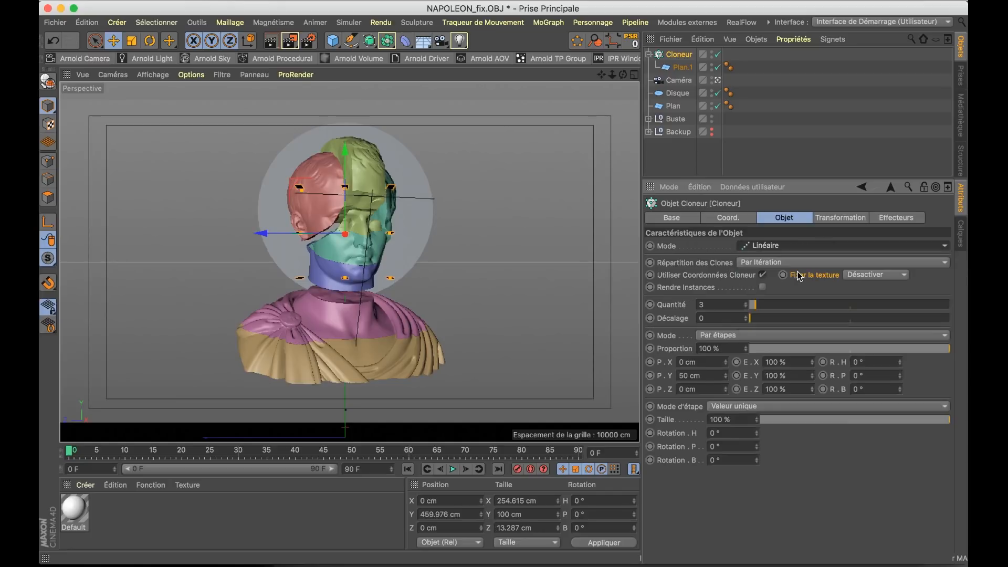
pyautogui.click(798, 247)
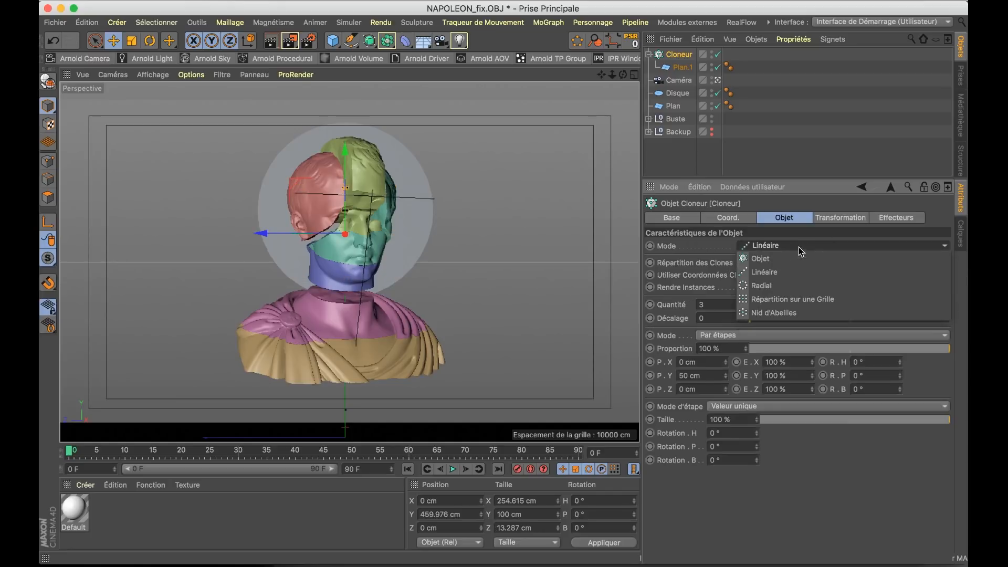
pyautogui.click(788, 299)
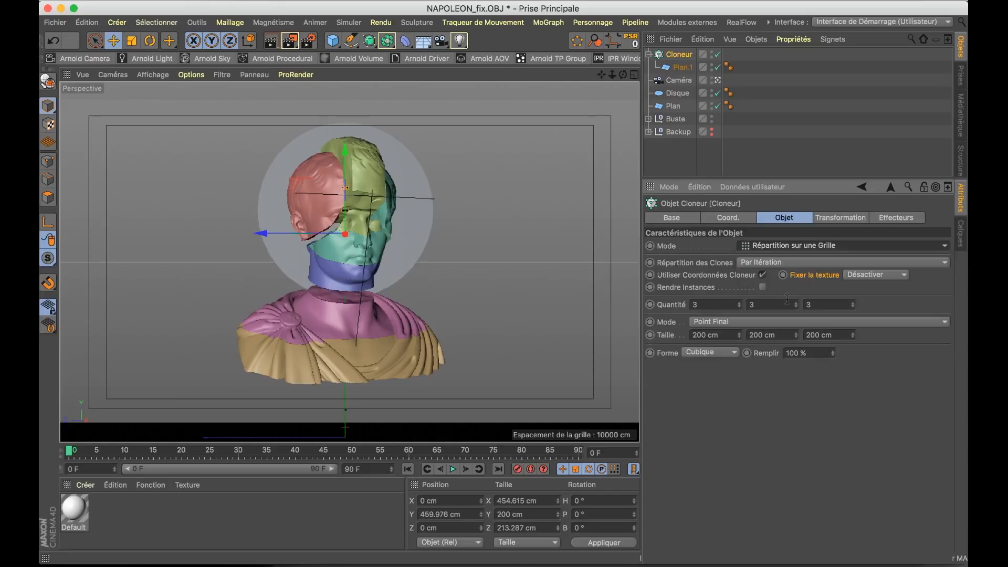
# Set the Cloner's grid quantities to 1, 3 and 1
pyautogui.click(739, 303)
pyautogui.write('0')
pyautogui.press('Return')
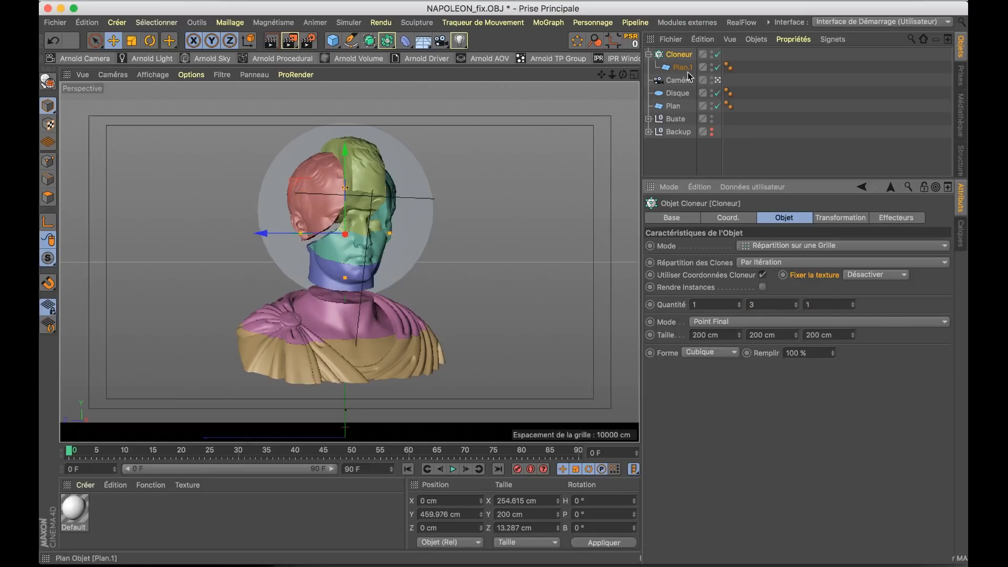
# Bank the Cloner to -90° and move it beside the bust to about Z 336.6 cm
pyautogui.press('r')
pyautogui.moveTo(345, 210); pyautogui.dragTo(346, 362)
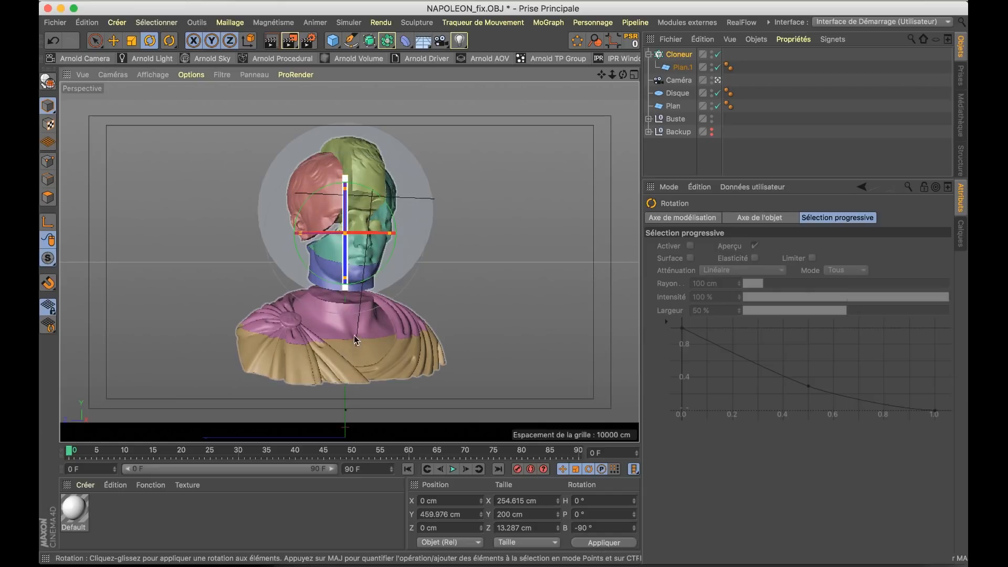
pyautogui.press('e')
pyautogui.moveTo(354, 244); pyautogui.dragTo(204, 245)
# Set the Cloner's grid quantities to 3, 1 and 3
pyautogui.click(681, 56)
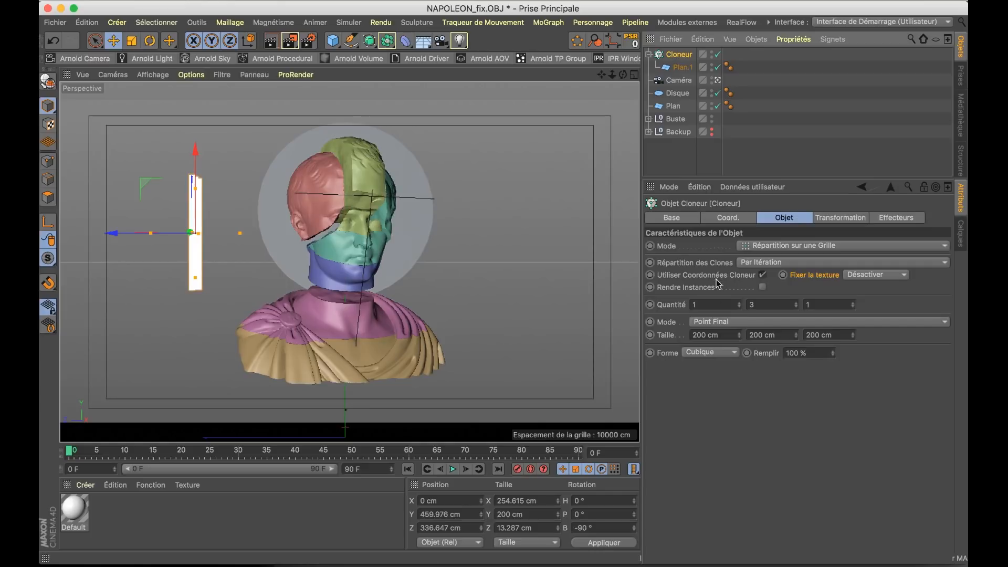
pyautogui.click(739, 303)
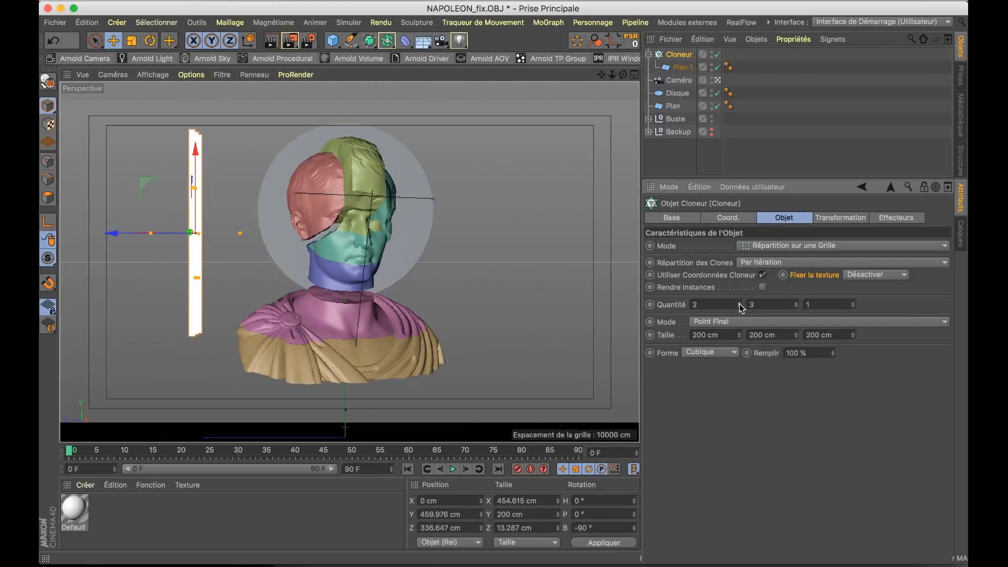
pyautogui.click(852, 303)
pyautogui.click(853, 303)
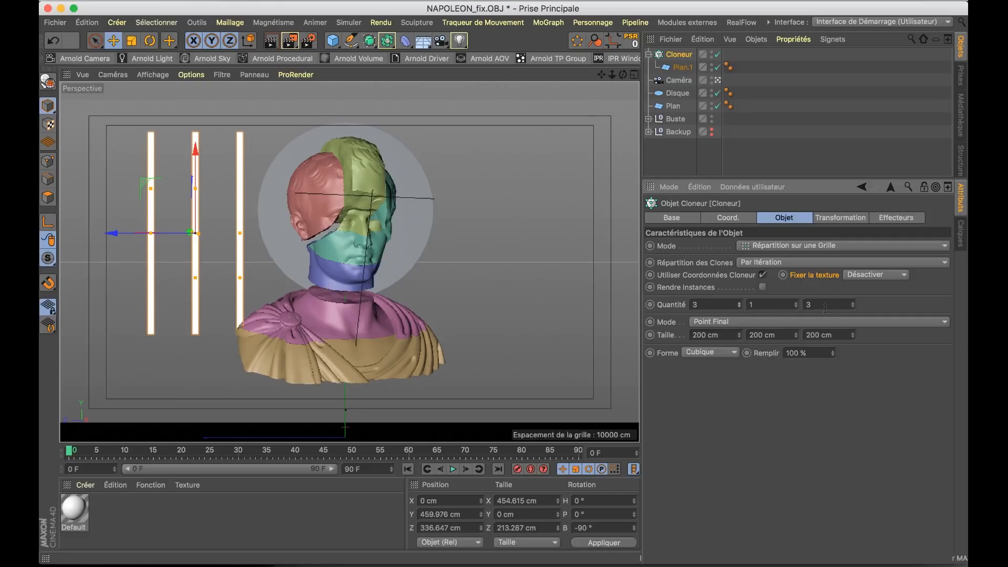
# Arrange the Cloner as a 2 × 1 × 3 grid sized 338 × 200 × 351 cm at about Z -5.8 cm, checking the reference poster
pyautogui.moveTo(738, 336); pyautogui.dragTo(739, 313)
pyautogui.press('super+Tab')
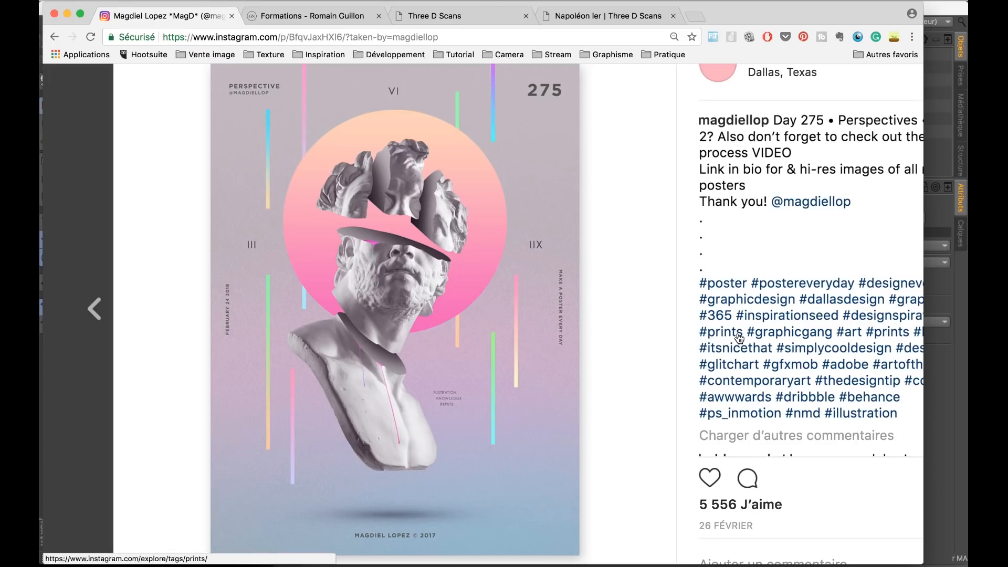
pyautogui.press('super+Tab')
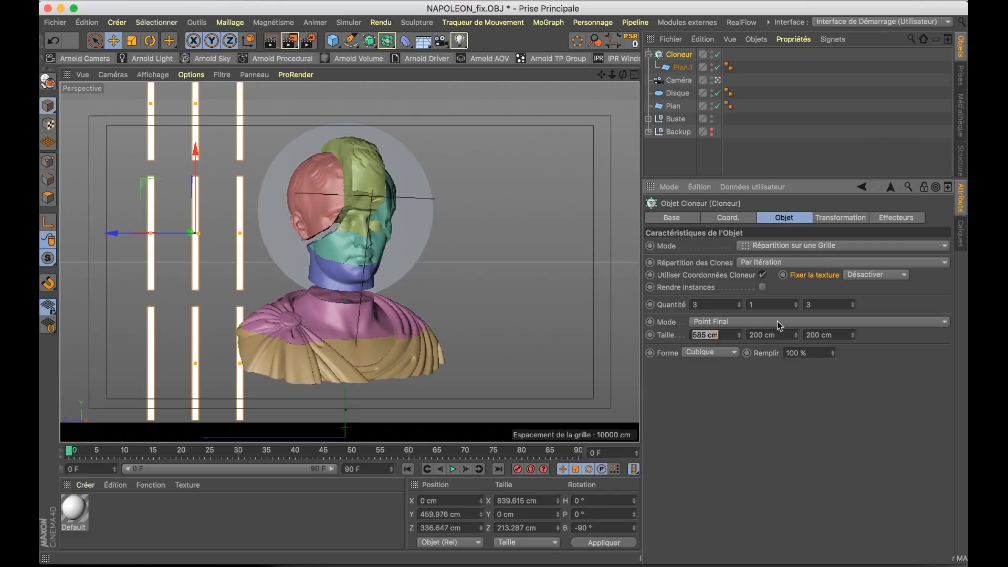
pyautogui.moveTo(856, 338); pyautogui.dragTo(856, 302)
pyautogui.press('super+Tab')
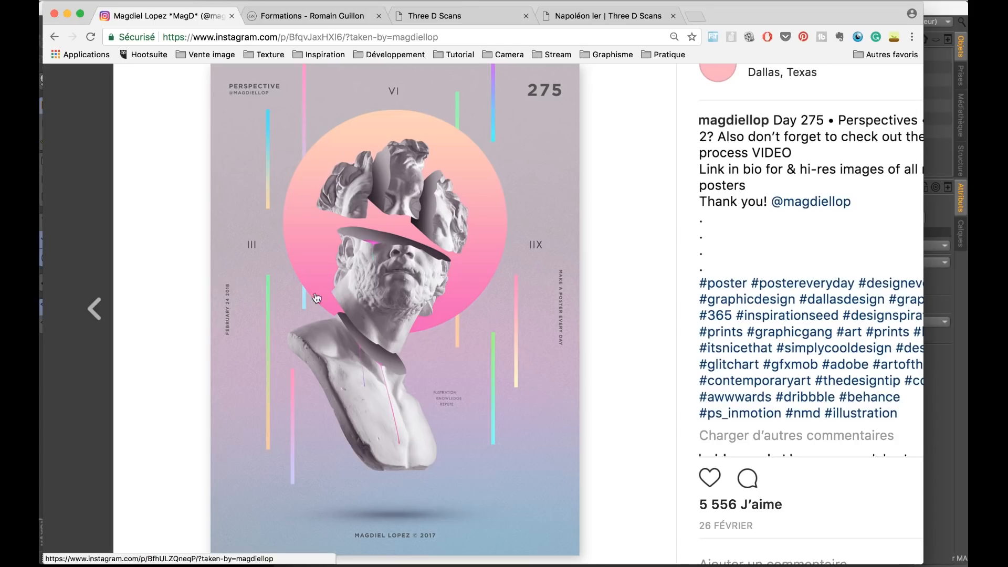
pyautogui.press('super+Tab')
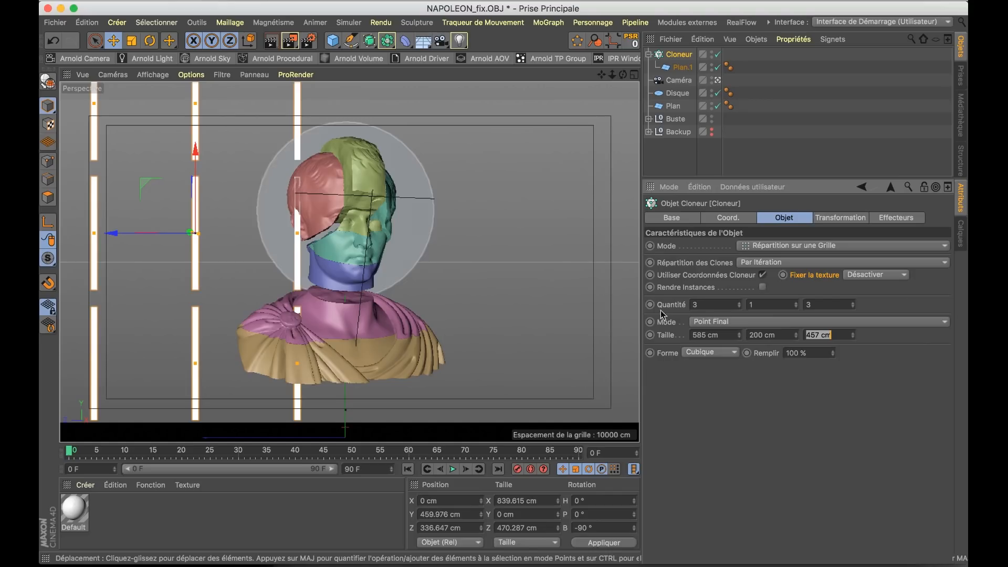
pyautogui.click(852, 307)
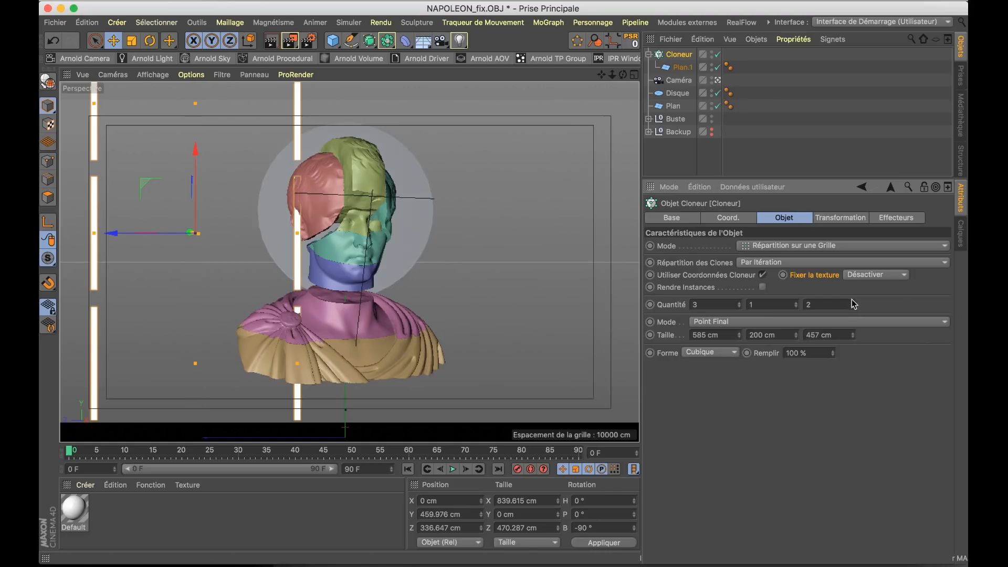
pyautogui.click(852, 302)
pyautogui.click(739, 307)
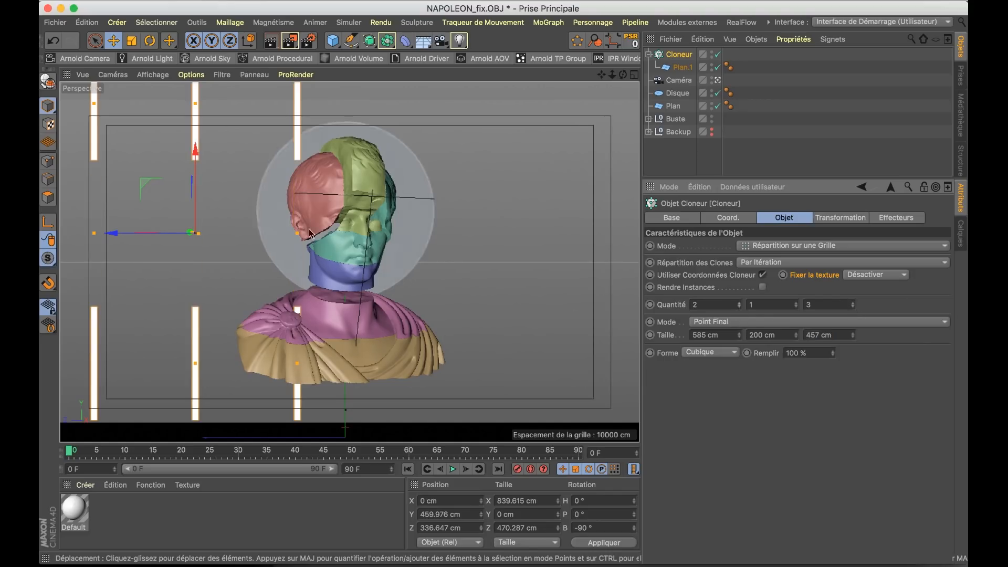
pyautogui.moveTo(856, 336); pyautogui.dragTo(835, 336)
pyautogui.moveTo(742, 336); pyautogui.dragTo(683, 336)
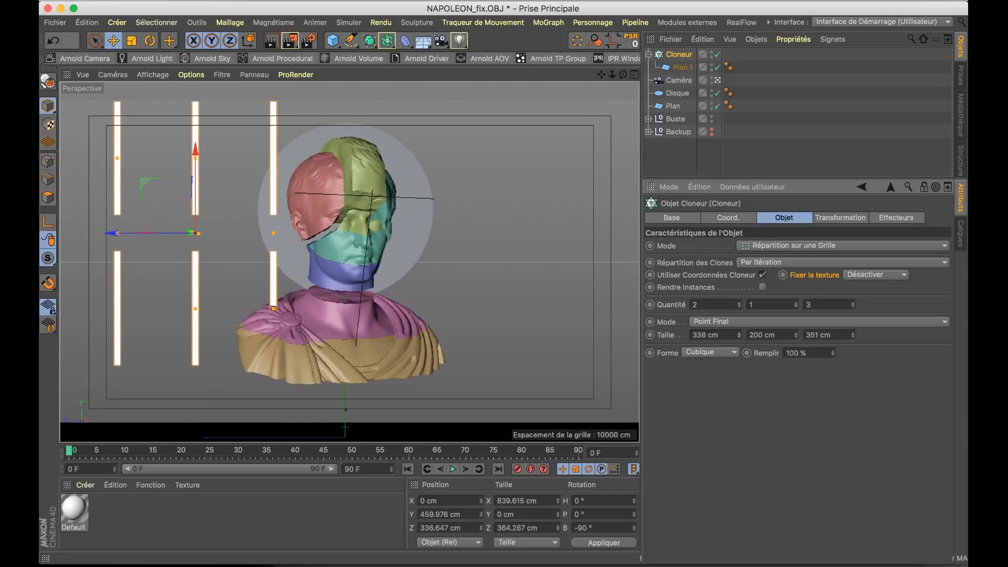
pyautogui.moveTo(156, 229); pyautogui.dragTo(318, 244)
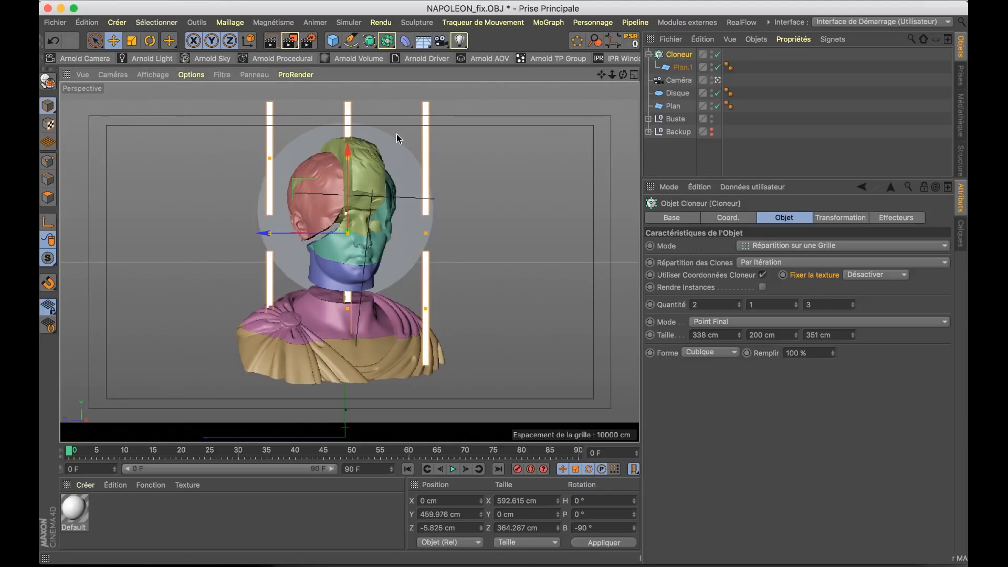
# Add a Random effector (Effecteur Randomisation) to the Cloner and check the Cloner's assigned effectors
pyautogui.click(549, 23)
pyautogui.moveTo(620, 42)
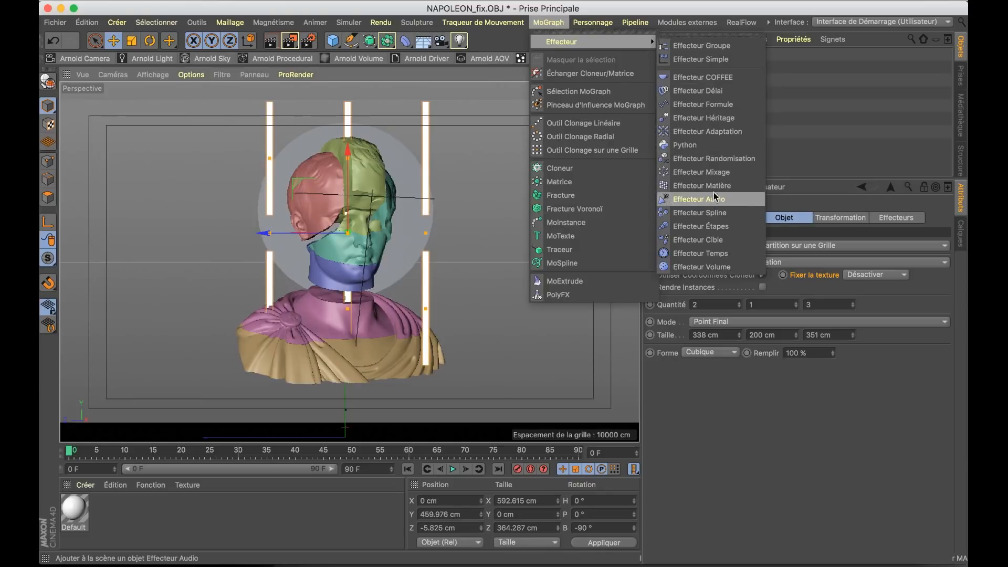
pyautogui.click(728, 158)
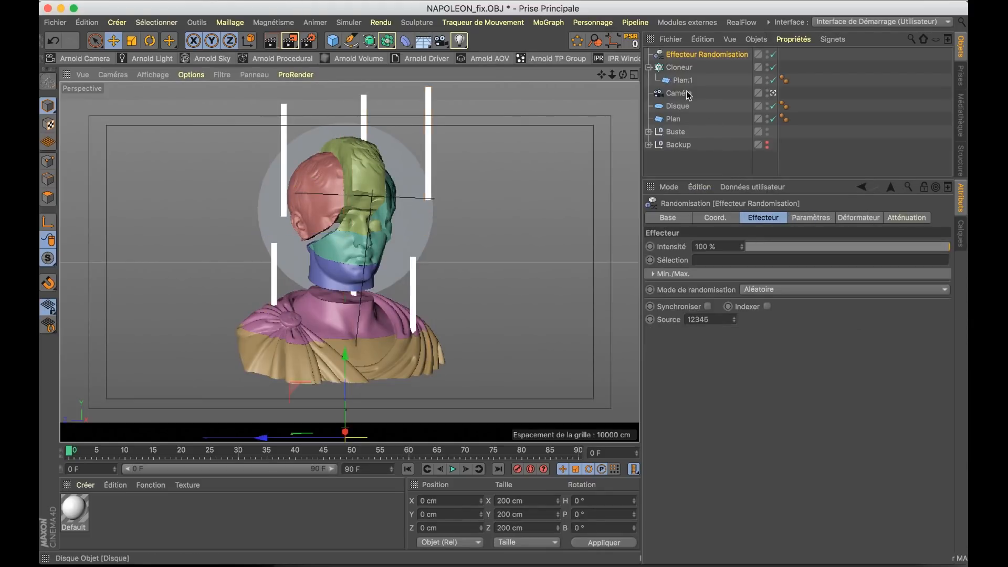
pyautogui.click(679, 67)
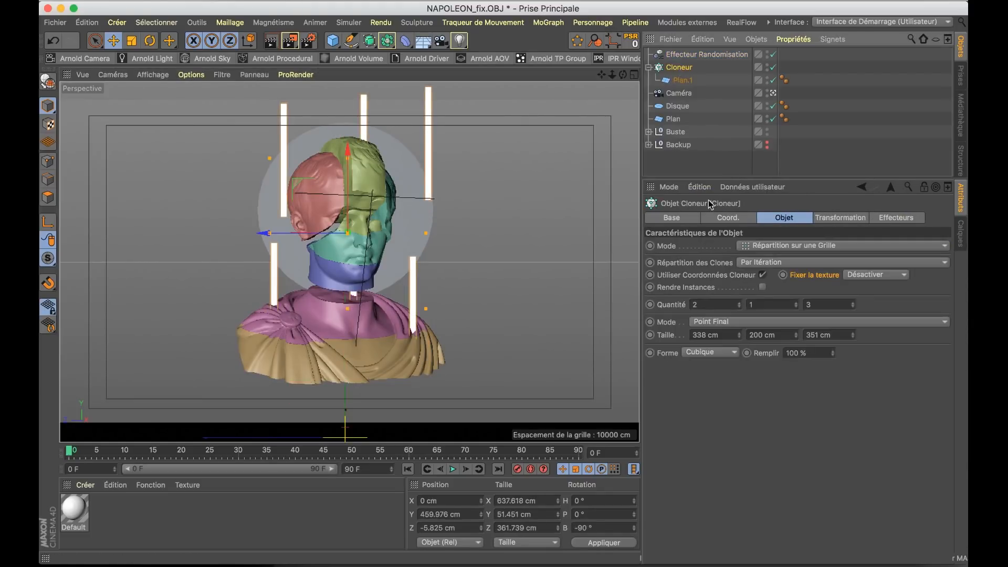
pyautogui.click(897, 218)
# Set the Random effector's position to X 193 cm, Y 0 cm, Z -389 cm, and enable scale with an X value of 1.11
pyautogui.doubleClick(767, 247)
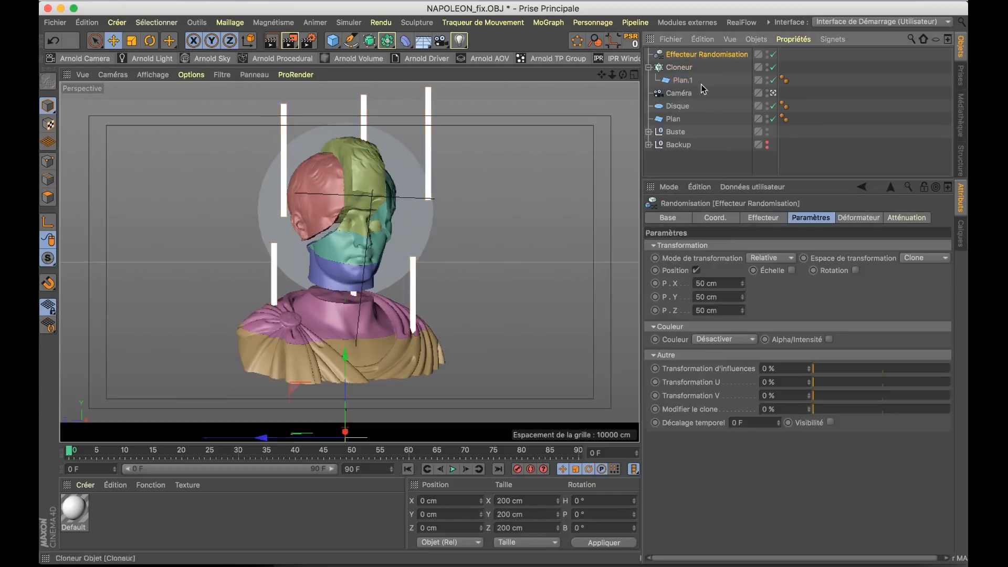
pyautogui.moveTo(743, 284)
pyautogui.mouseDown()
pyautogui.moveTo(759, 274)
pyautogui.moveTo(743, 302)
pyautogui.mouseUp()
pyautogui.doubleClick(715, 297)
pyautogui.write('0')
pyautogui.press('Return')
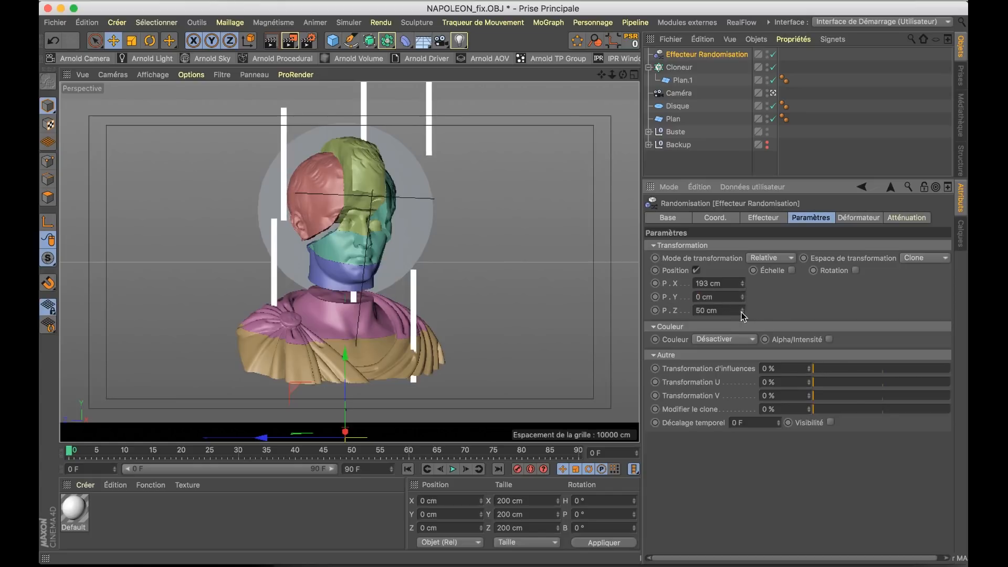
pyautogui.moveTo(743, 311); pyautogui.dragTo(743, 330)
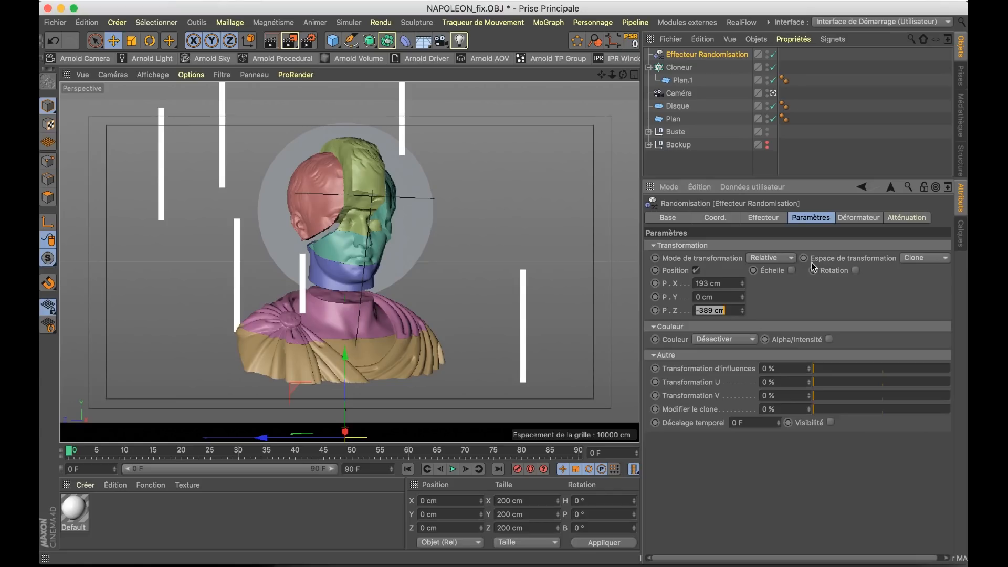
pyautogui.click(791, 270)
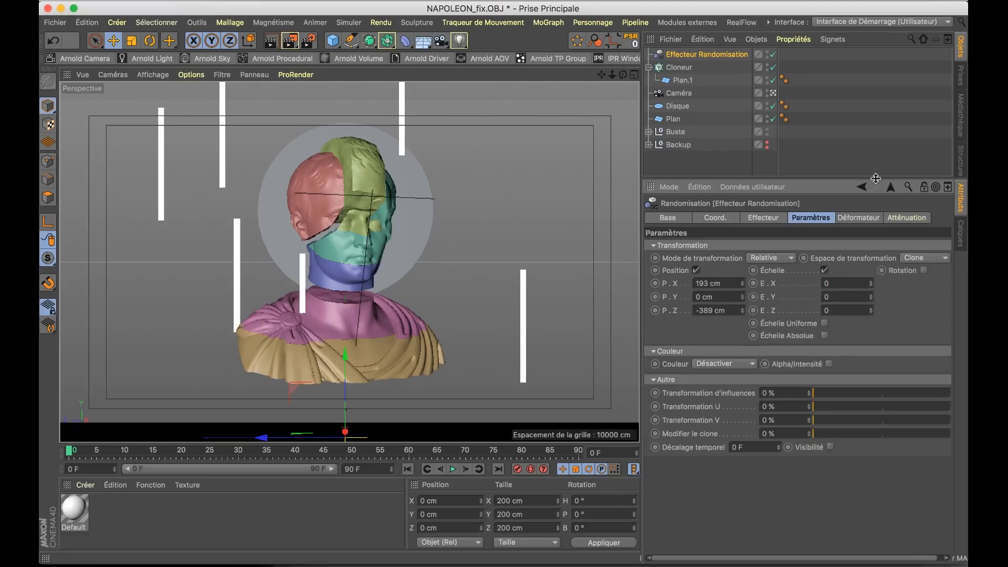
pyautogui.moveTo(870, 284); pyautogui.dragTo(870, 275)
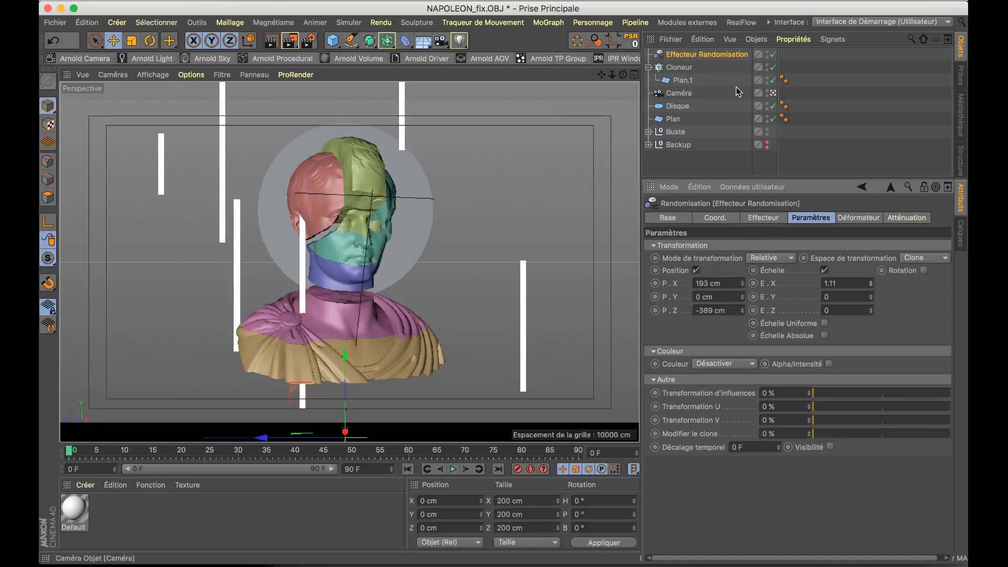
# Set the Cloner's grid quantities to 3, 1 and 3, trying 4 as the third count first
pyautogui.click(679, 67)
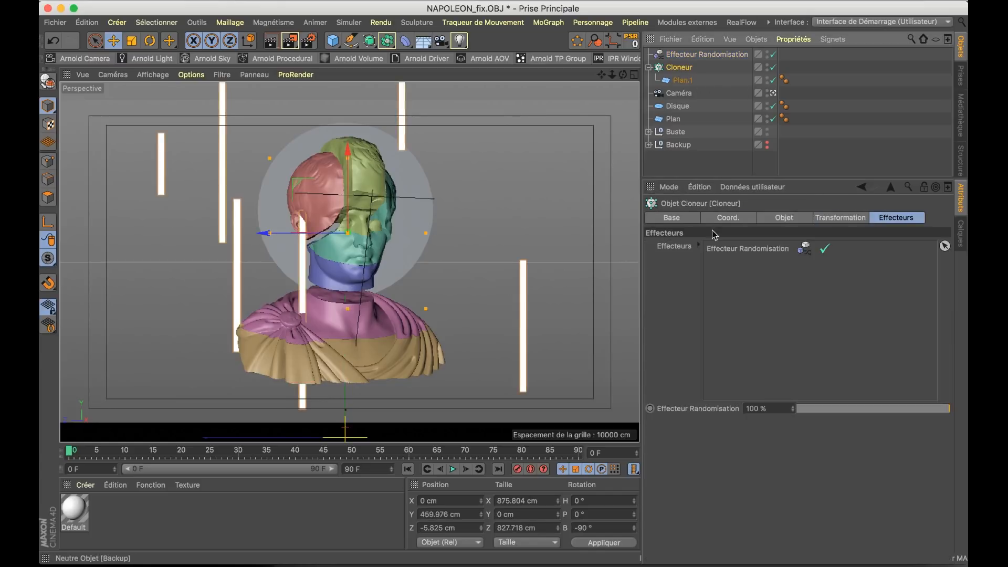
pyautogui.click(781, 218)
pyautogui.click(854, 303)
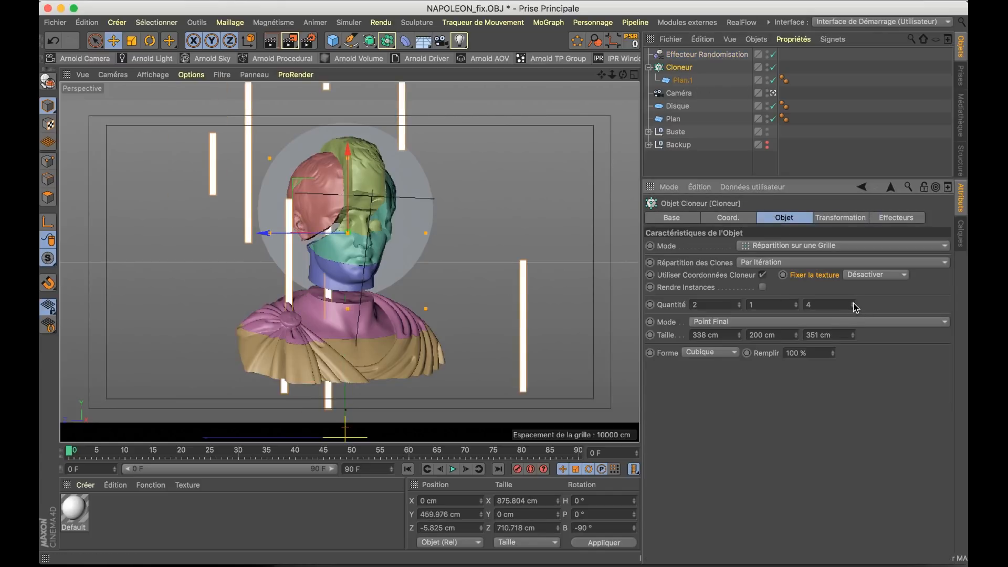
pyautogui.click(852, 307)
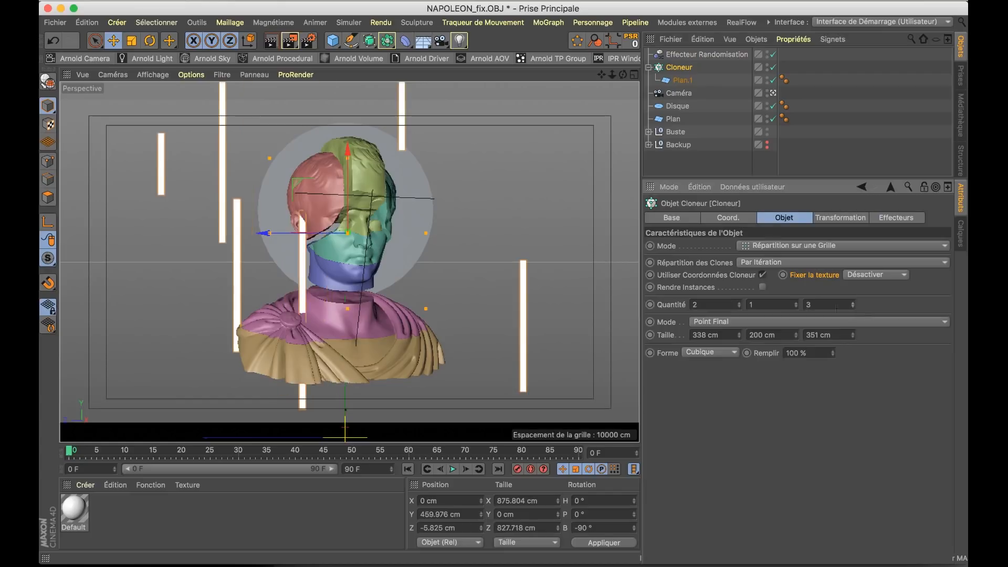
pyautogui.click(739, 303)
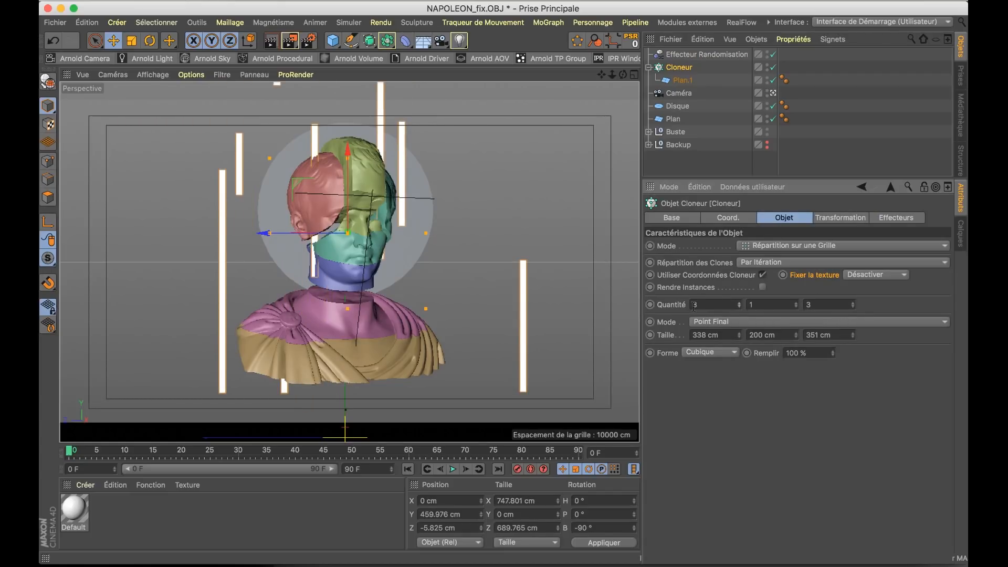
# Try successive random seeds (Source) on the Random effector, stopping at 12351
pyautogui.click(688, 56)
pyautogui.click(734, 317)
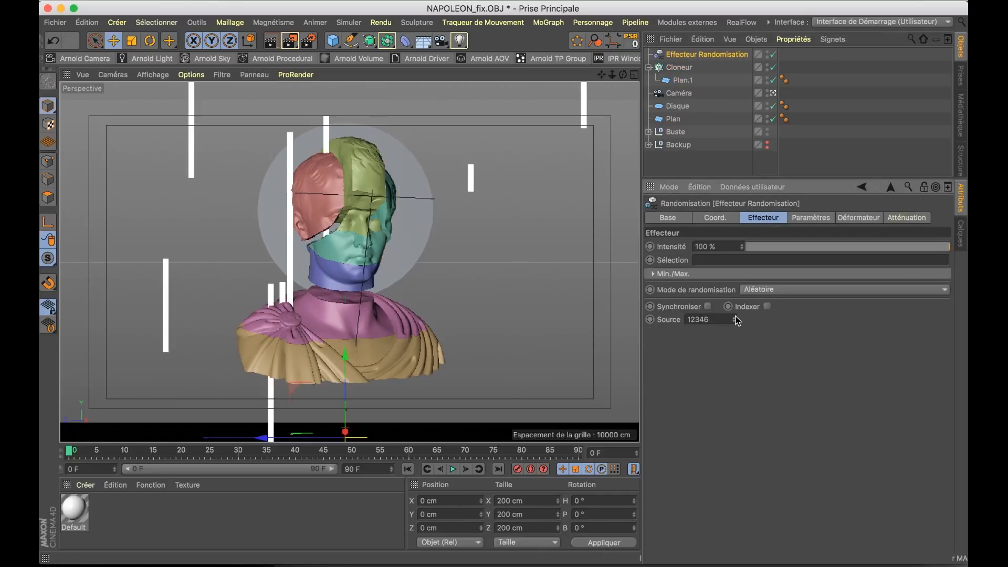
pyautogui.click(736, 317)
pyautogui.click(735, 317)
pyautogui.click(736, 317)
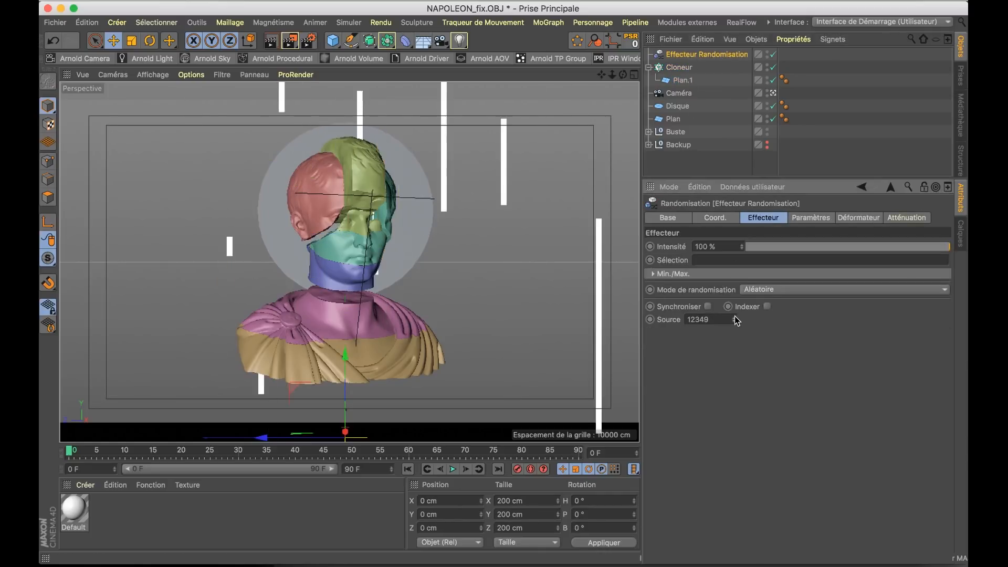
pyautogui.click(735, 317)
pyautogui.click(735, 317)
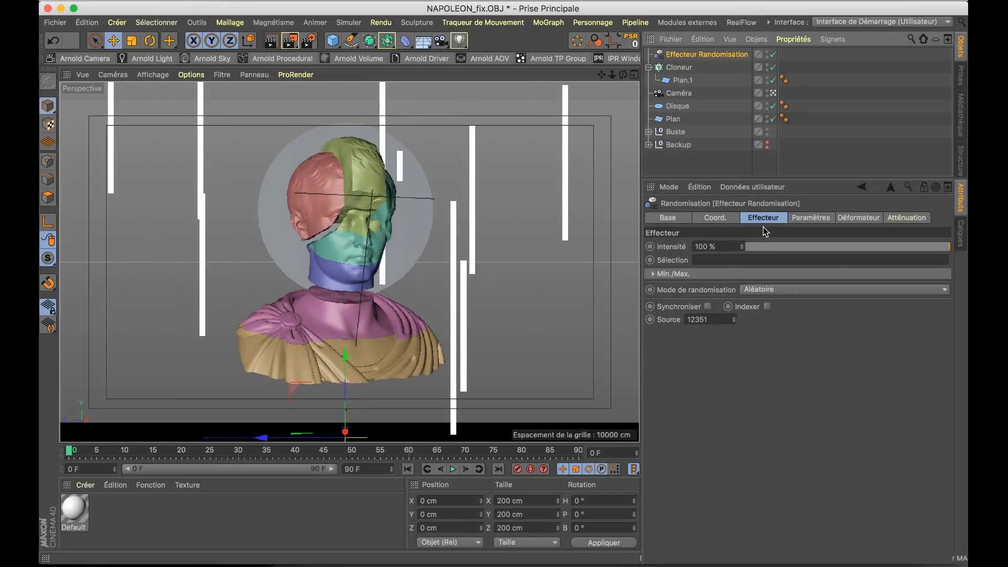
# Set the Random effector's position to X 290 cm and Z -218 cm and its X scale to 0.5, undoing the Y change
pyautogui.click(735, 225)
pyautogui.click(791, 221)
pyautogui.moveTo(742, 306)
pyautogui.mouseDown()
pyautogui.moveTo(758, 289)
pyautogui.moveTo(744, 310)
pyautogui.moveTo(744, 289)
pyautogui.moveTo(743, 303)
pyautogui.mouseUp()
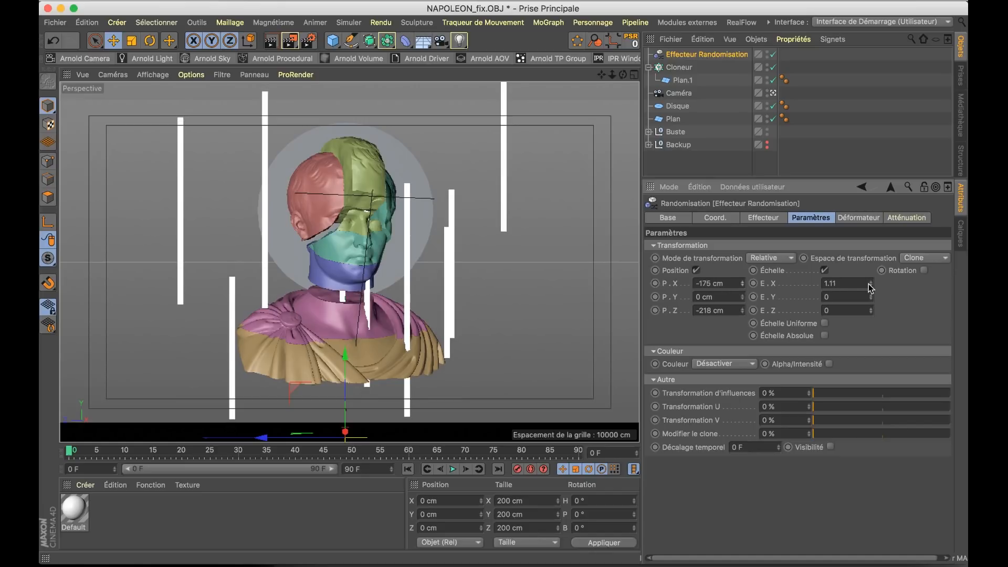
pyautogui.moveTo(870, 283); pyautogui.dragTo(871, 313)
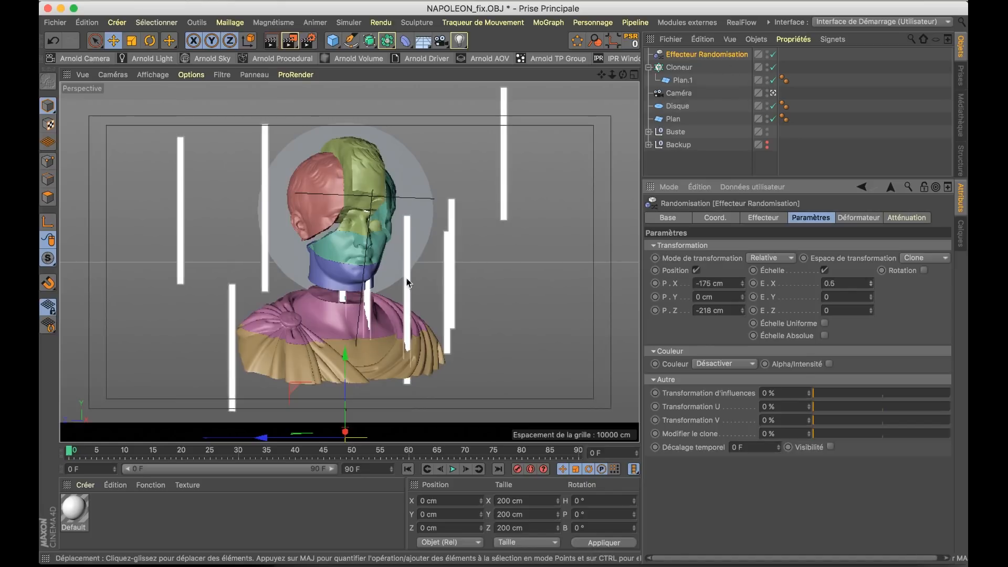
pyautogui.moveTo(743, 297); pyautogui.dragTo(742, 261)
pyautogui.press('super+z')
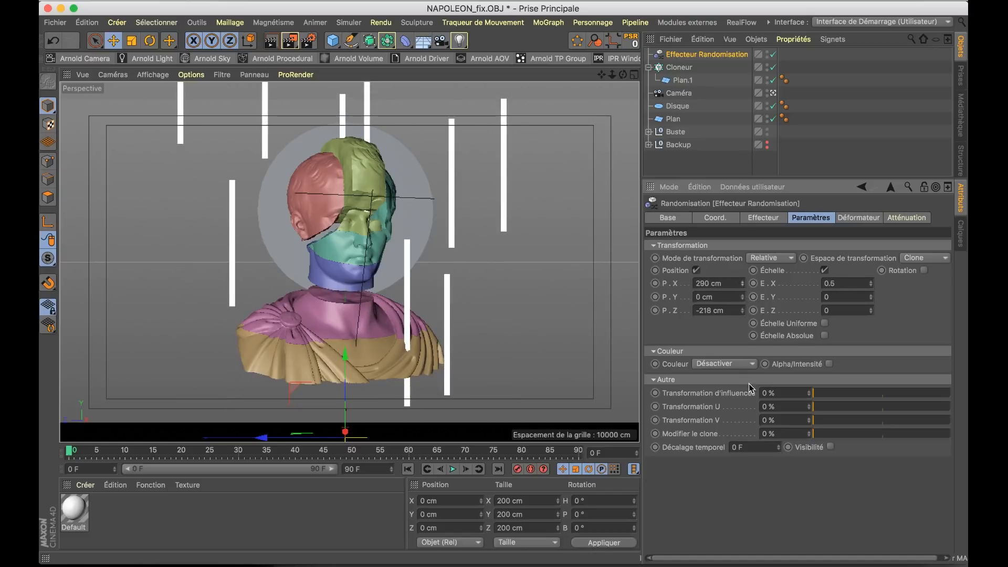
# Try further Random effector seeds up to 12359 and settle on 12358
pyautogui.click(744, 218)
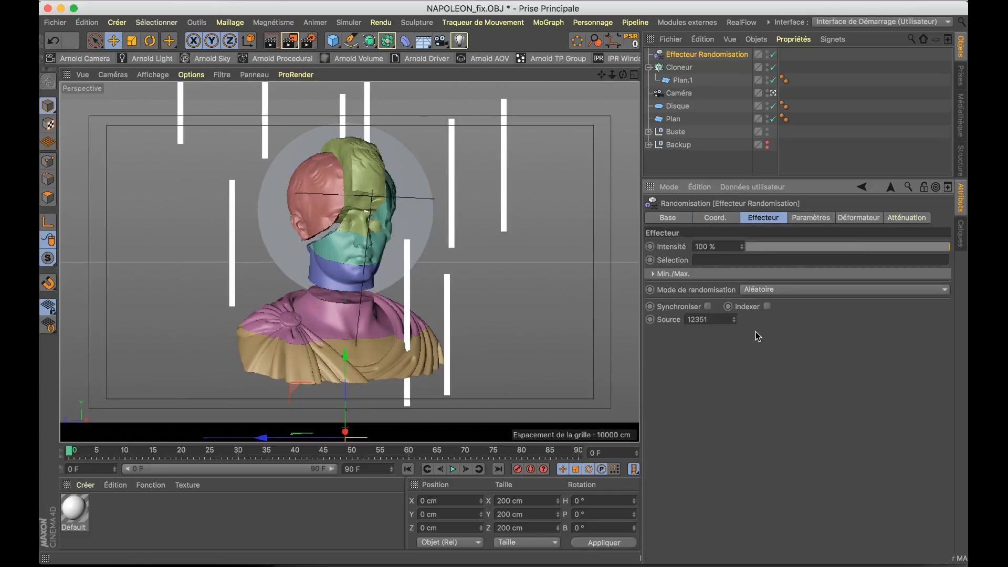
pyautogui.click(736, 319)
pyautogui.click(735, 318)
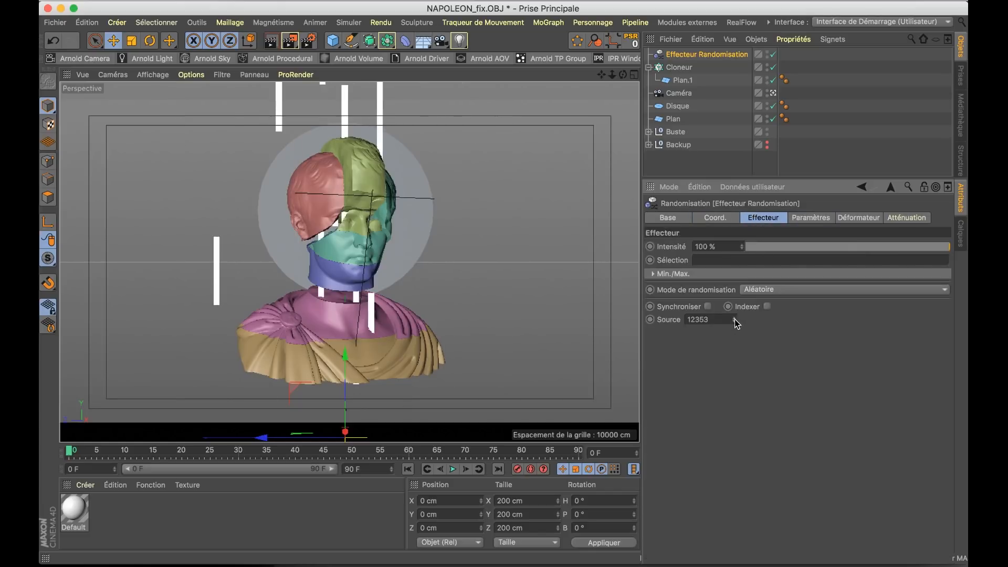
pyautogui.click(736, 318)
pyautogui.click(735, 318)
pyautogui.click(735, 318)
pyautogui.click(735, 318)
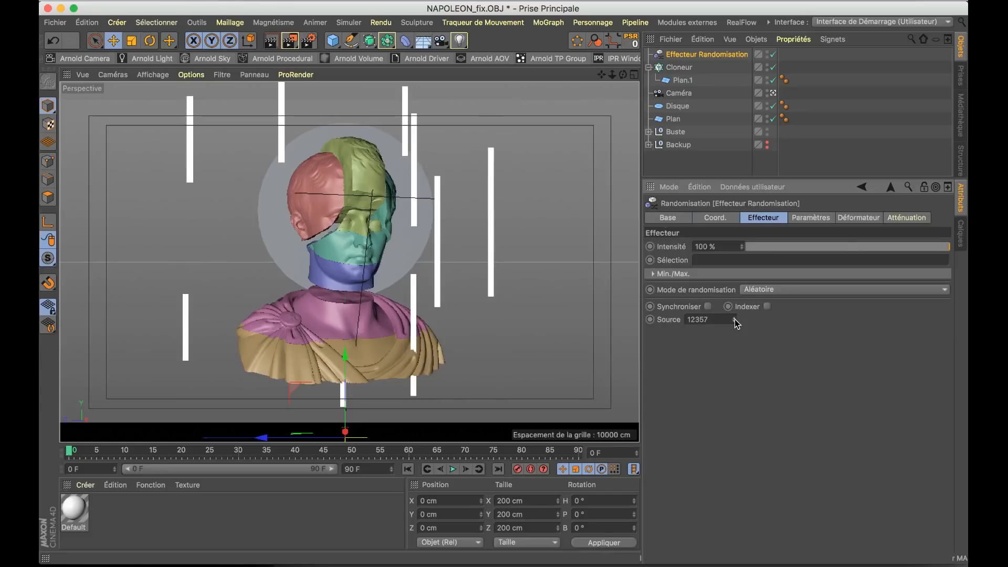
pyautogui.click(735, 318)
pyautogui.click(735, 318)
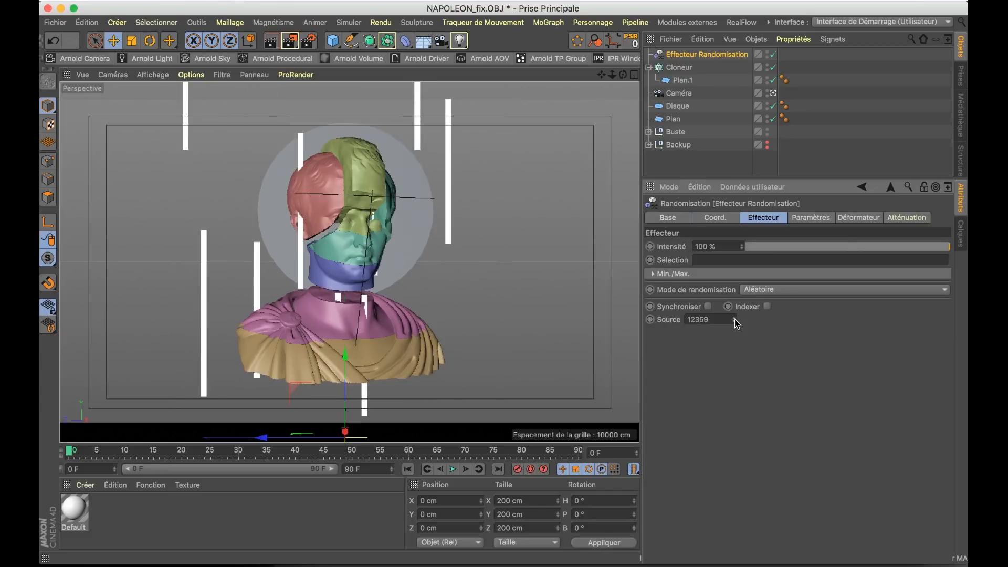
pyautogui.click(736, 319)
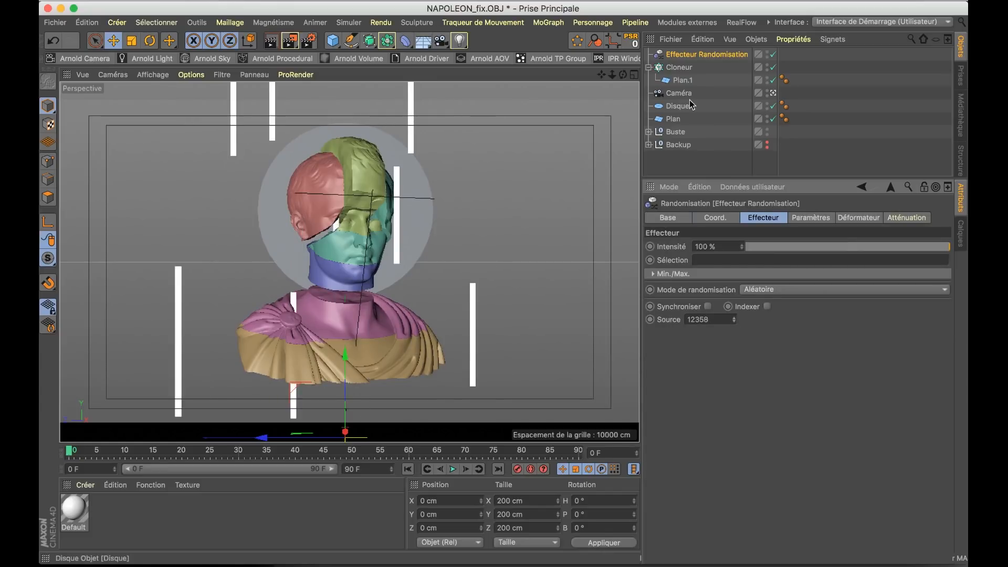
# Move the Cloner back behind the background disc to about X 548 cm, checking the framing through the camera
pyautogui.click(678, 67)
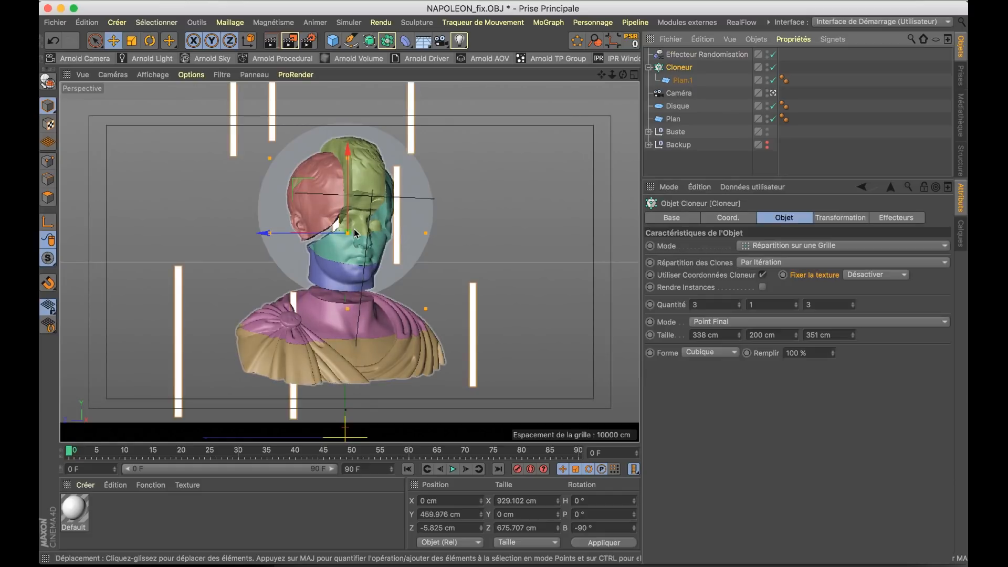
pyautogui.press('e')
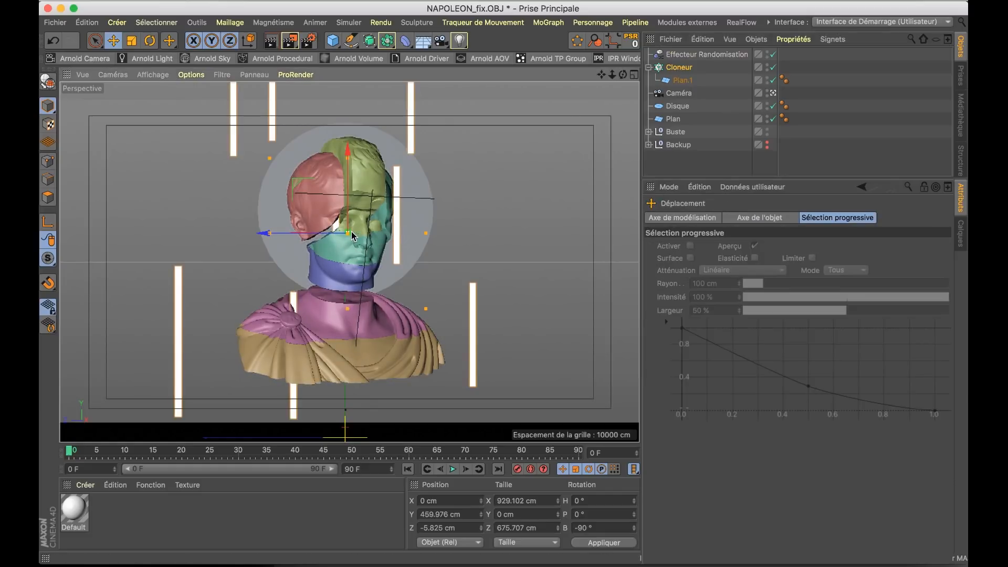
pyautogui.click(773, 93)
pyautogui.scroll(-5, 416, 219)
pyautogui.moveTo(320, 215)
pyautogui.keyDown('alt'); pyautogui.mouseDown()
pyautogui.moveTo(397, 248)
pyautogui.moveTo(387, 224)
pyautogui.moveTo(332, 226)
pyautogui.mouseUp(); pyautogui.keyUp('alt')
pyautogui.click(773, 93)
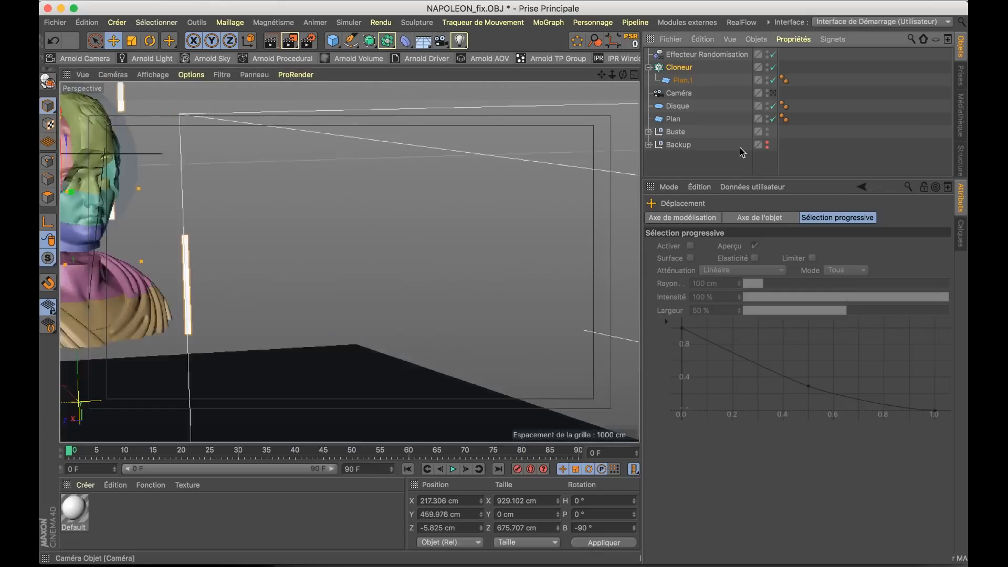
pyautogui.click(734, 162)
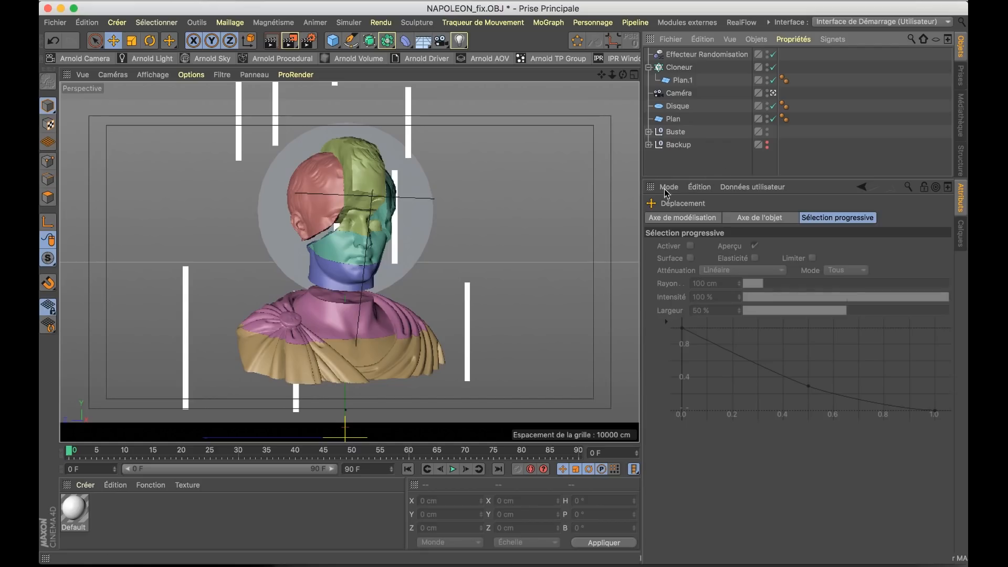
pyautogui.click(678, 67)
pyautogui.click(773, 93)
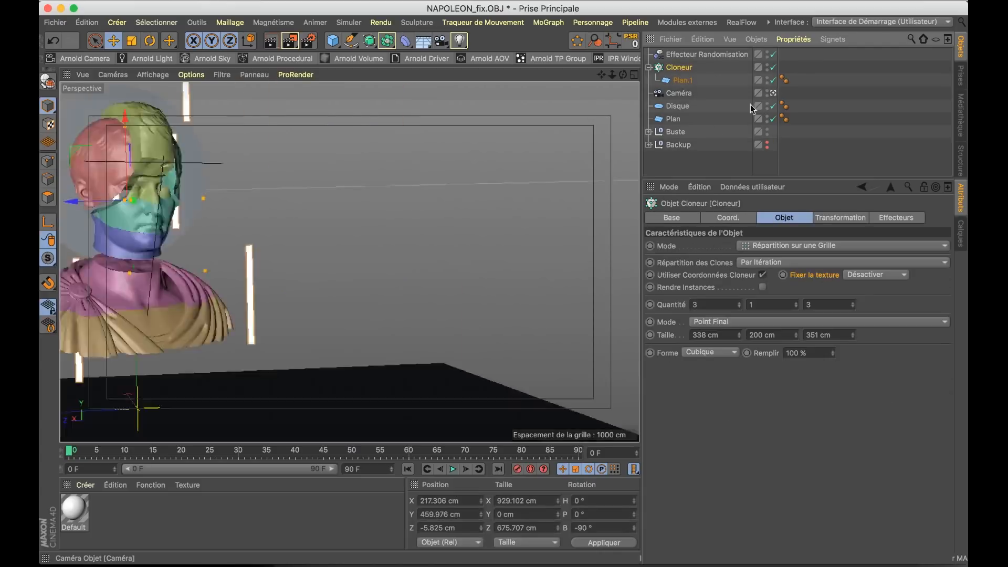
pyautogui.moveTo(319, 223); pyautogui.dragTo(241, 221)
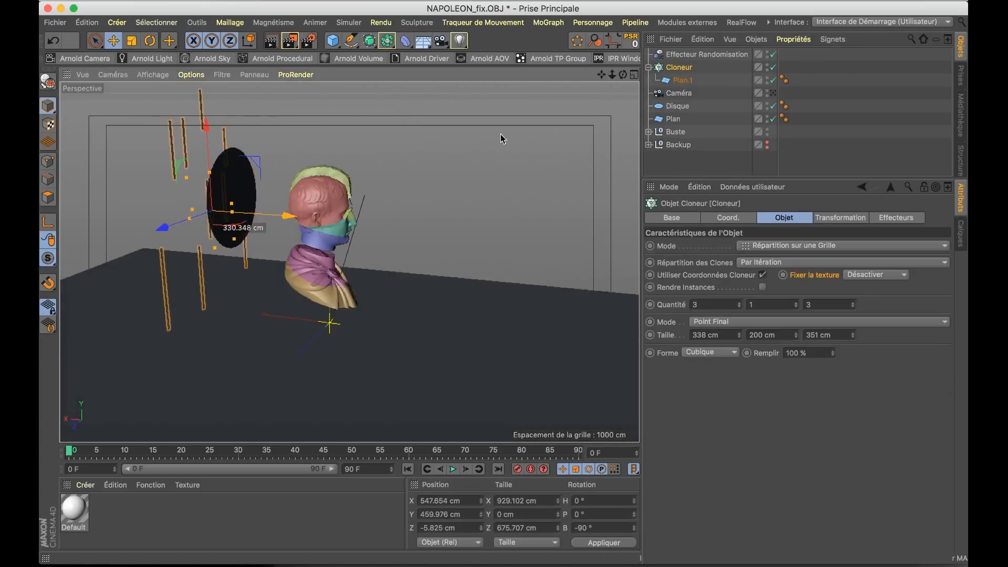
pyautogui.click(773, 93)
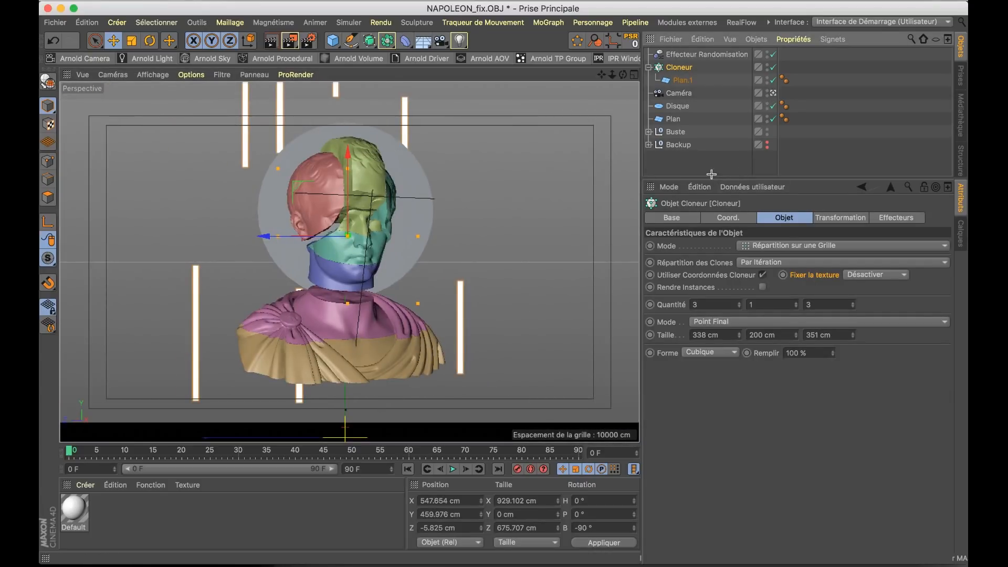
pyautogui.click(712, 174)
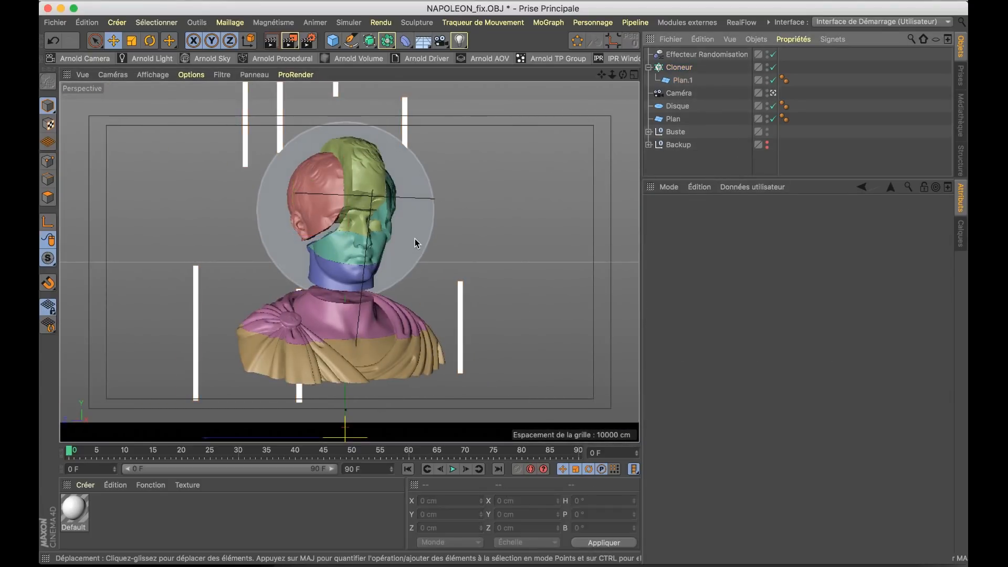
# Compare with the reference poster, then resize the cloned plane Plan.1 to 243.615 cm wide and 9 cm high
pyautogui.press('super+Tab')
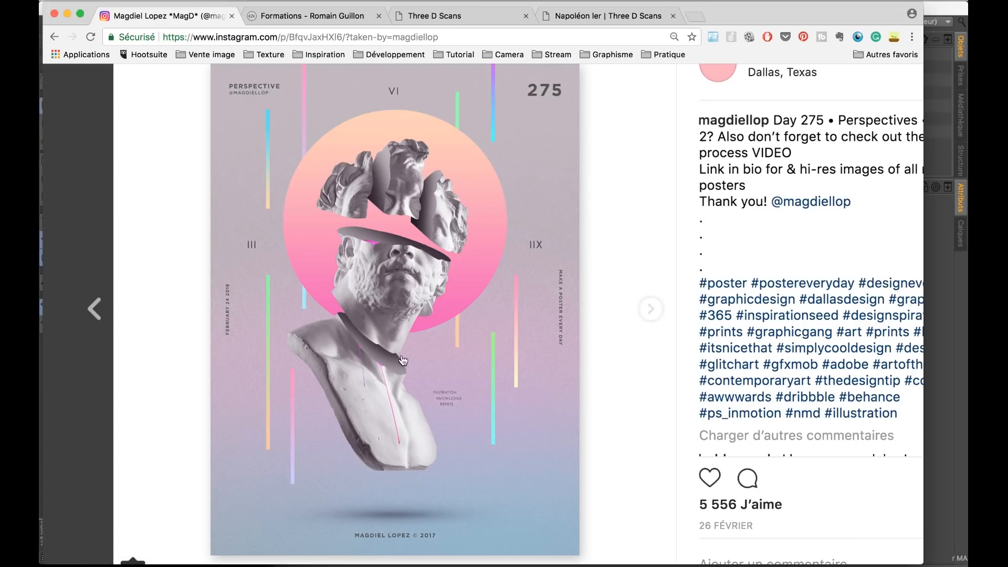
pyautogui.press('super+Tab')
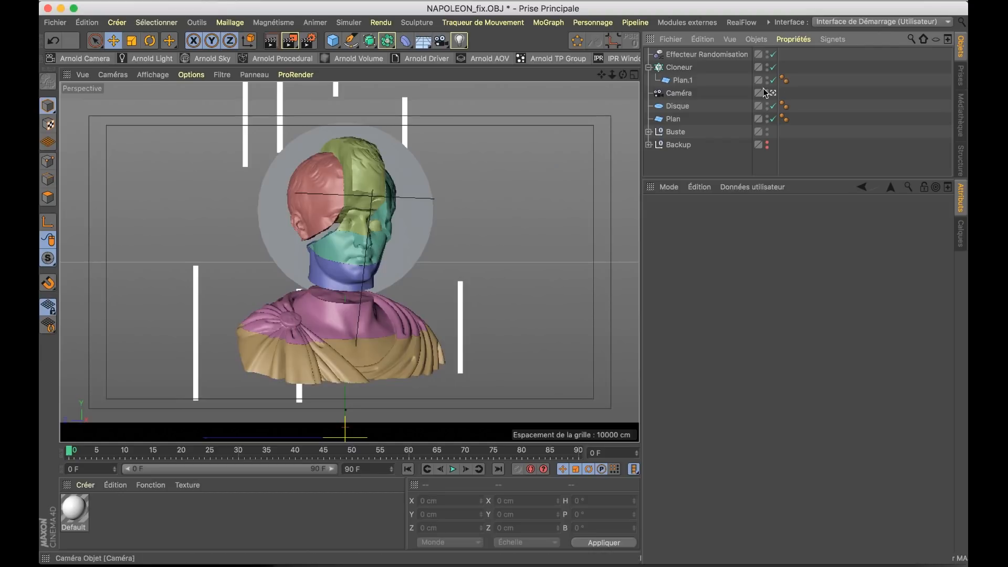
pyautogui.click(680, 81)
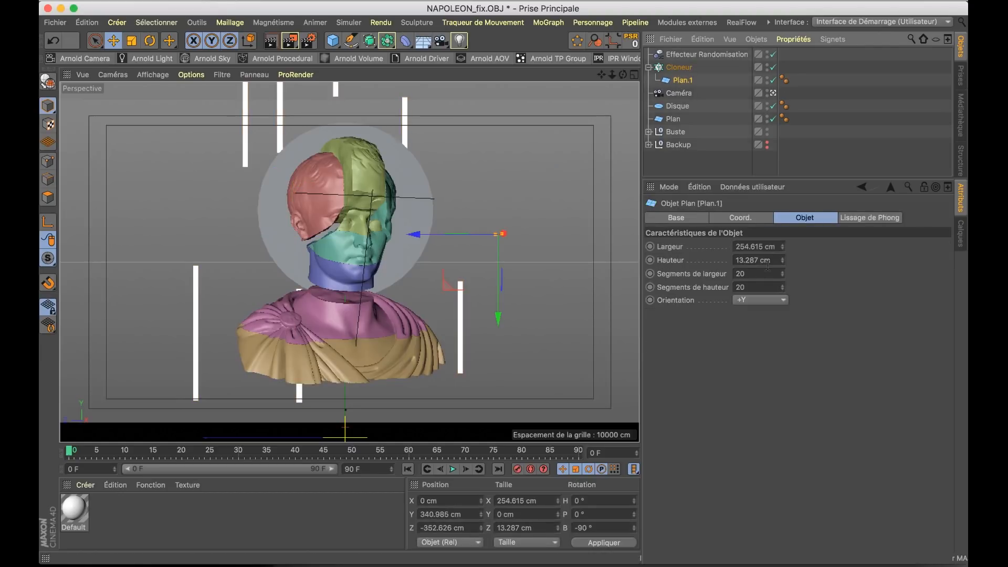
pyautogui.moveTo(782, 259)
pyautogui.mouseDown()
pyautogui.moveTo(786, 250)
pyautogui.moveTo(773, 247)
pyautogui.mouseUp()
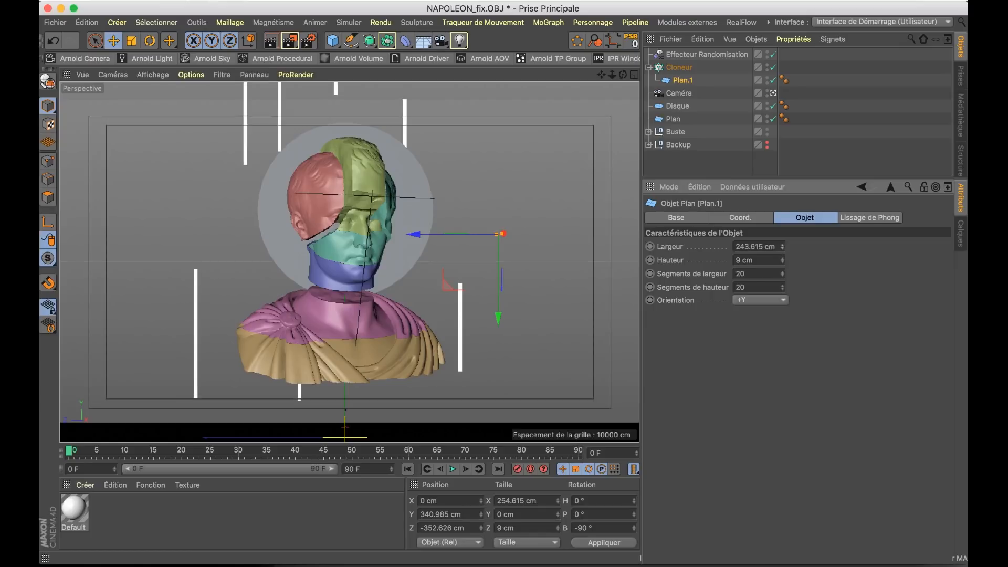
# Set the Random effector's seed to 12351 and lower the Cloner to about Y 378 cm
pyautogui.click(708, 55)
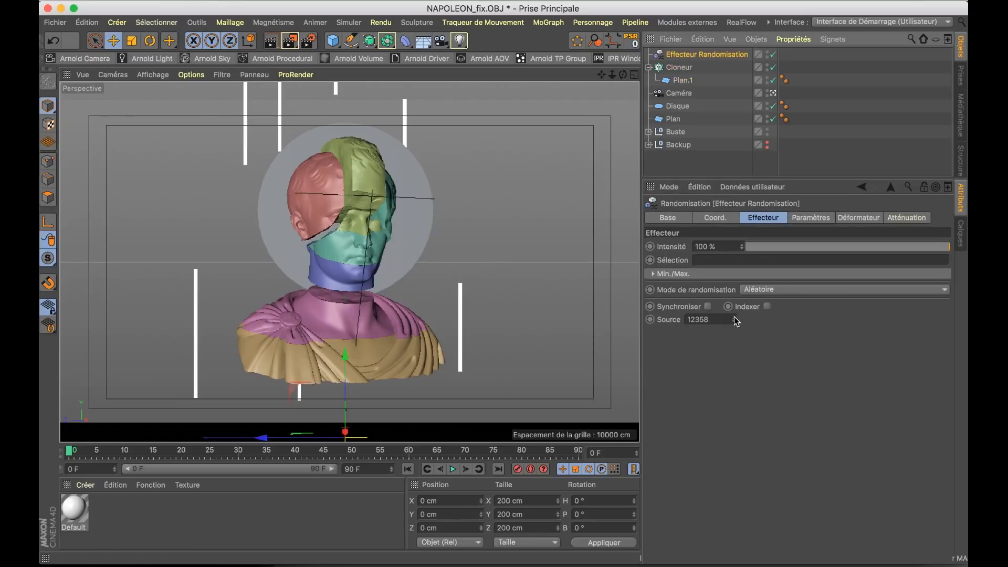
pyautogui.click(734, 317)
pyautogui.click(734, 317)
pyautogui.click(734, 321)
pyautogui.click(734, 321)
pyautogui.click(734, 321)
pyautogui.click(734, 322)
pyautogui.click(734, 321)
pyautogui.click(734, 321)
pyautogui.click(734, 321)
pyautogui.click(734, 321)
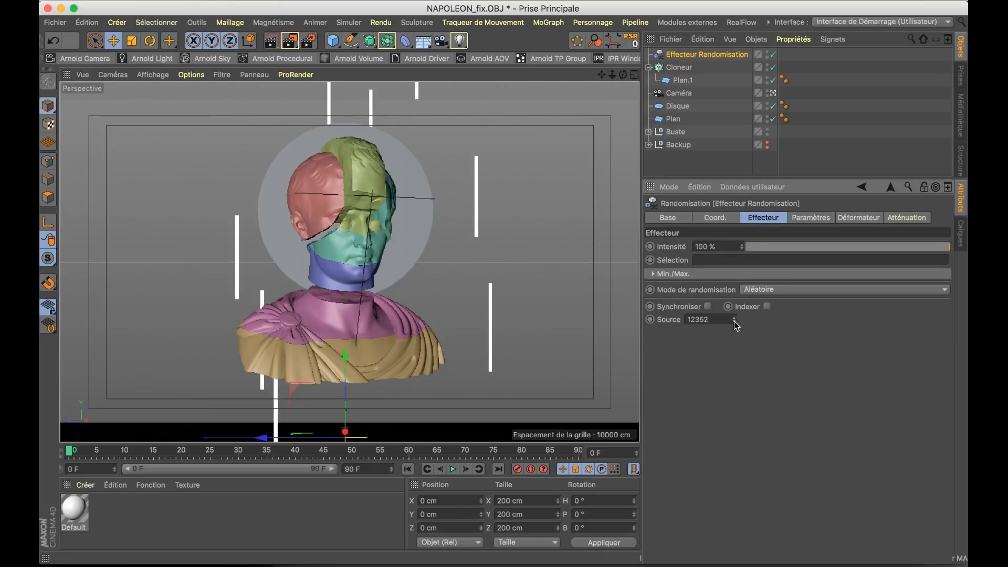
pyautogui.click(734, 321)
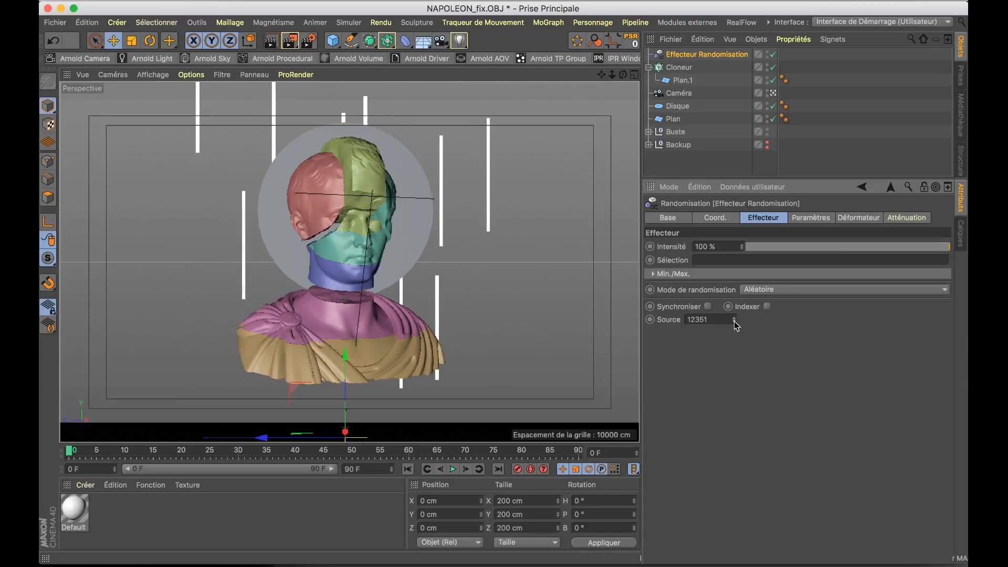
pyautogui.click(679, 67)
pyautogui.moveTo(348, 184); pyautogui.dragTo(348, 190)
# Set the render output size to 40 × 50 pixels to establish the poster's proportions
pyautogui.click(309, 41)
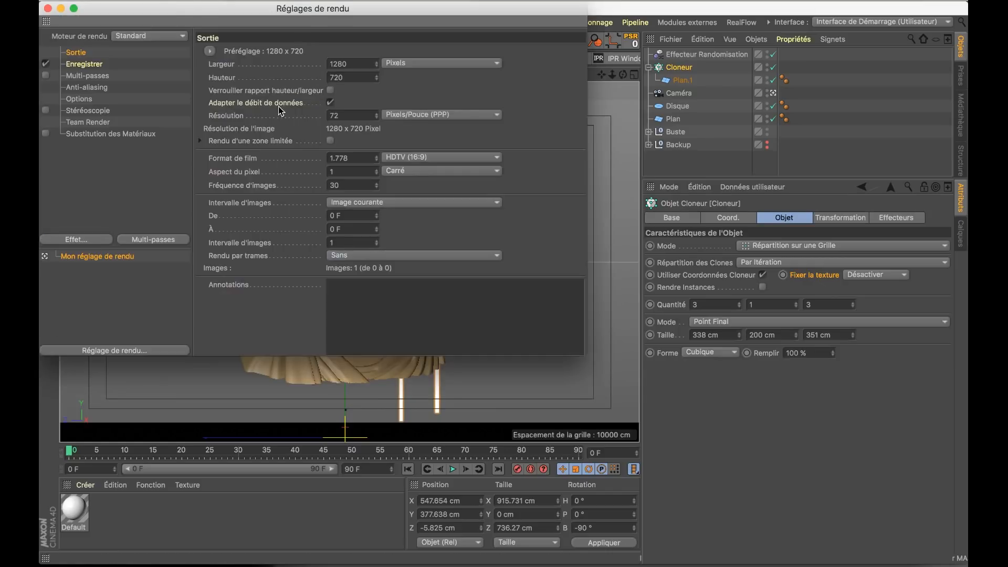
pyautogui.click(369, 67)
pyautogui.write('40')
pyautogui.click(354, 77)
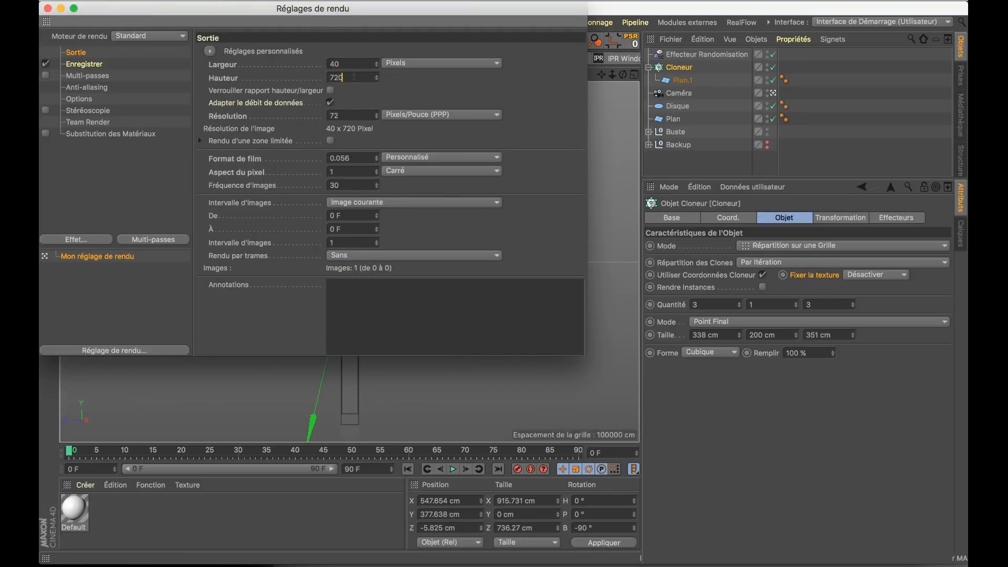
pyautogui.write('50')
pyautogui.press('Return')
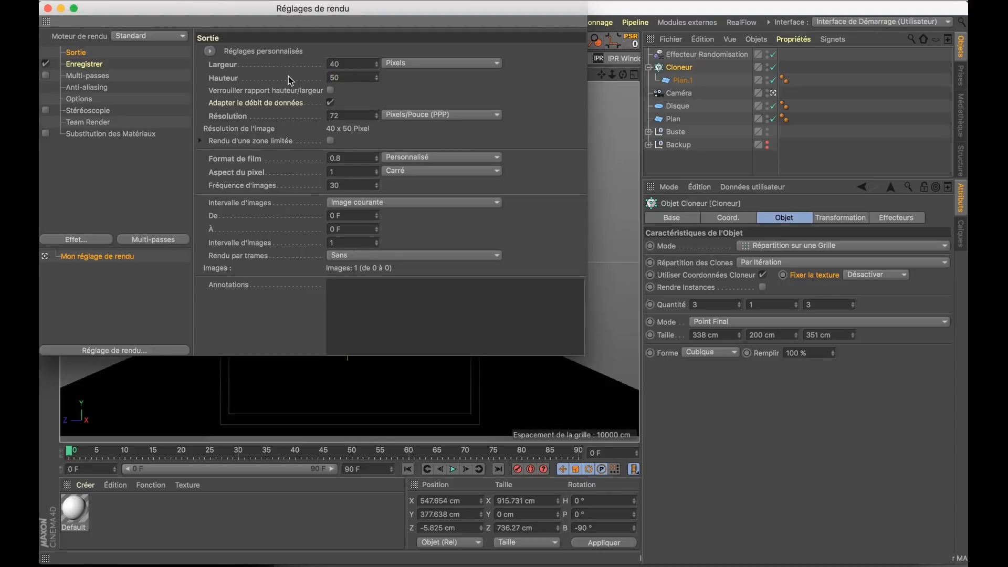
# Lock the render output's aspect ratio and set its width to 1920 pixels
pyautogui.click(331, 91)
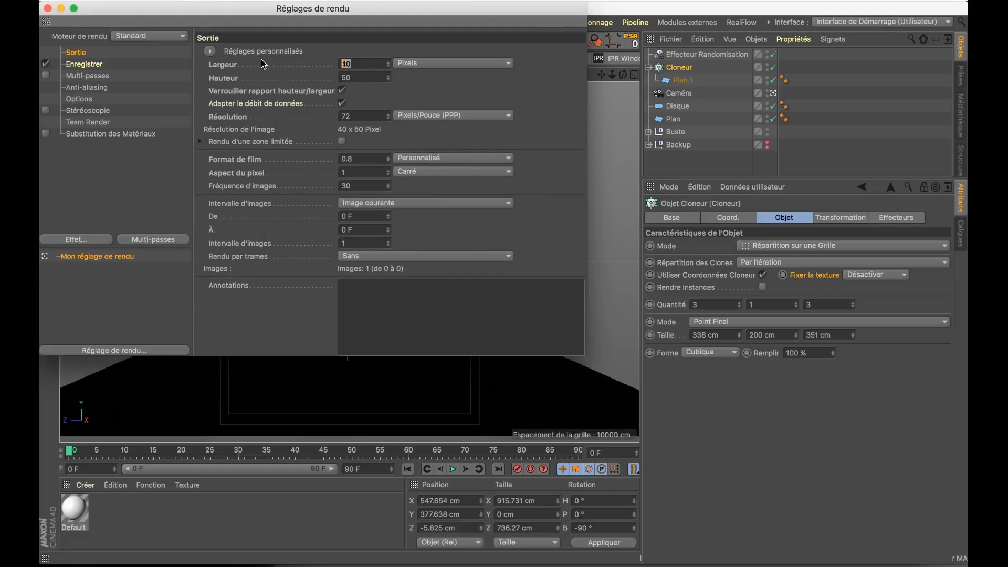
pyautogui.write('1920')
pyautogui.press('Return')
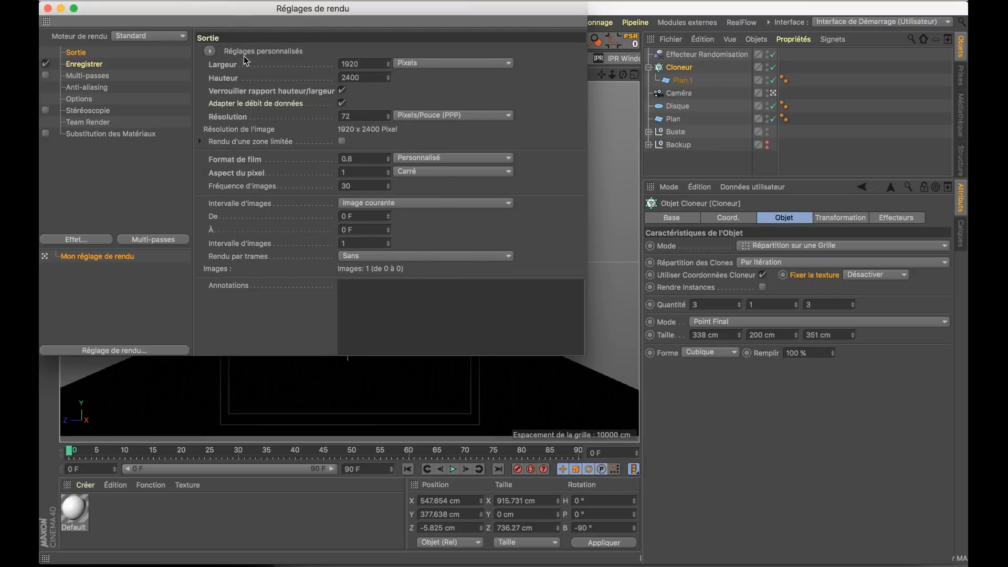
# Set the render output width to 1280 pixels and close the render settings
pyautogui.click(362, 63)
pyautogui.write('1280')
pyautogui.press('Return')
pyautogui.click(47, 9)
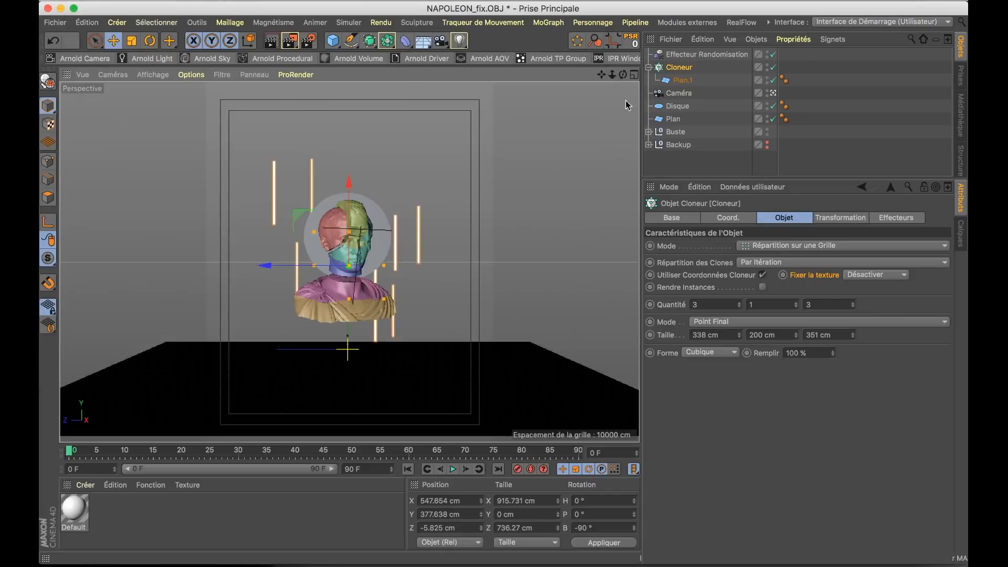
# Reframe the camera so the bust and bars fill more of the portrait frame, comparing with the reference poster in the browser
pyautogui.moveTo(389, 273)
pyautogui.keyDown('alt'); pyautogui.mouseDown(button='middle')
pyautogui.moveTo(398, 249)
pyautogui.moveTo(398, 259)
pyautogui.mouseUp(button='middle'); pyautogui.keyUp('alt')
pyautogui.keyDown('alt'); pyautogui.moveTo(397, 264); pyautogui.dragTo(422, 250, button='right'); pyautogui.keyUp('alt')
pyautogui.keyDown('alt'); pyautogui.moveTo(421, 250); pyautogui.dragTo(418, 246, button='middle'); pyautogui.keyUp('alt')
pyautogui.press('super+Tab')
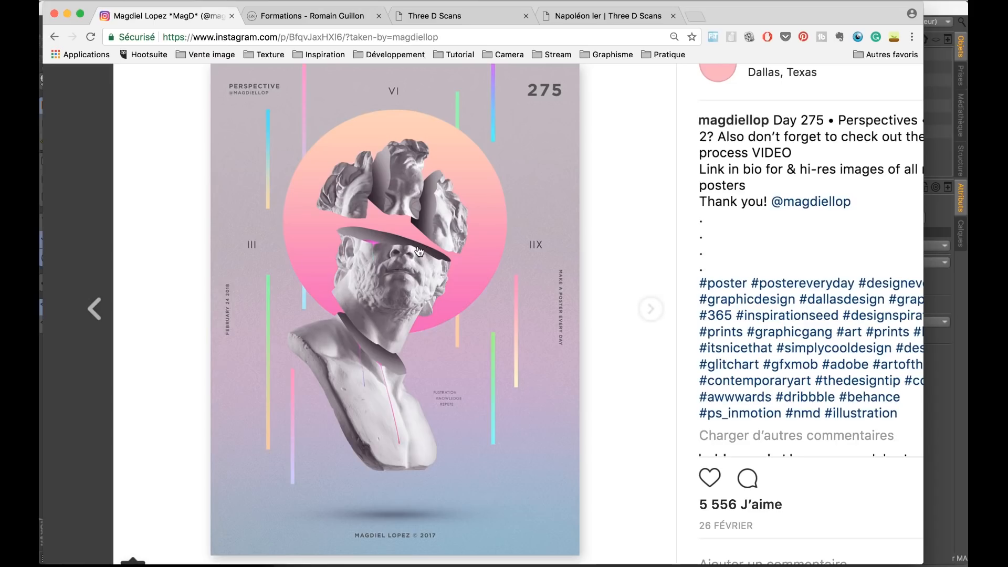
pyautogui.press('super+Tab')
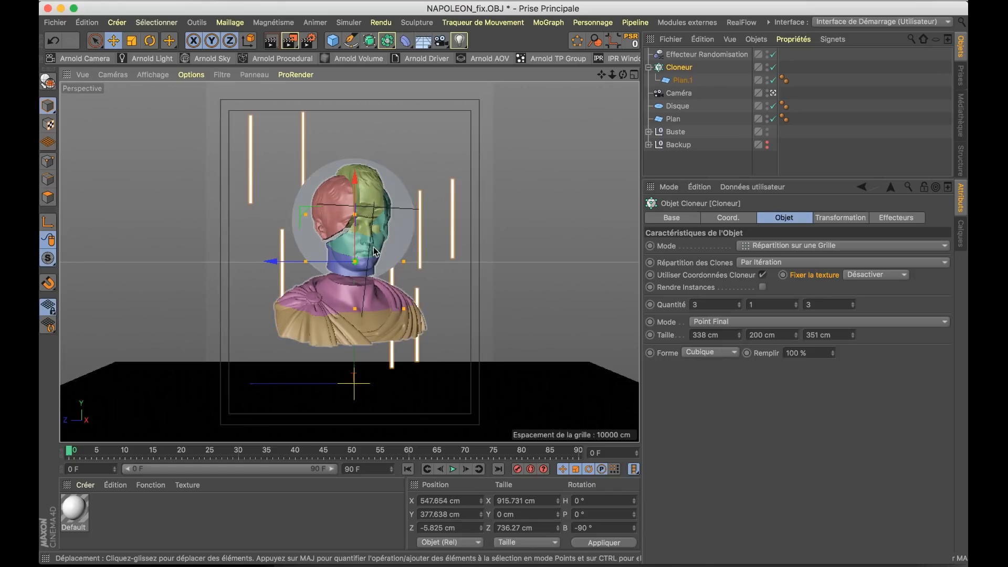
# Select the disc behind the bust and scale it up to approach the reference poster's proportions
pyautogui.click(411, 244)
pyautogui.press('t')
pyautogui.moveTo(450, 286); pyautogui.dragTo(485, 269)
pyautogui.press('e')
pyautogui.scroll(2, 361, 260)
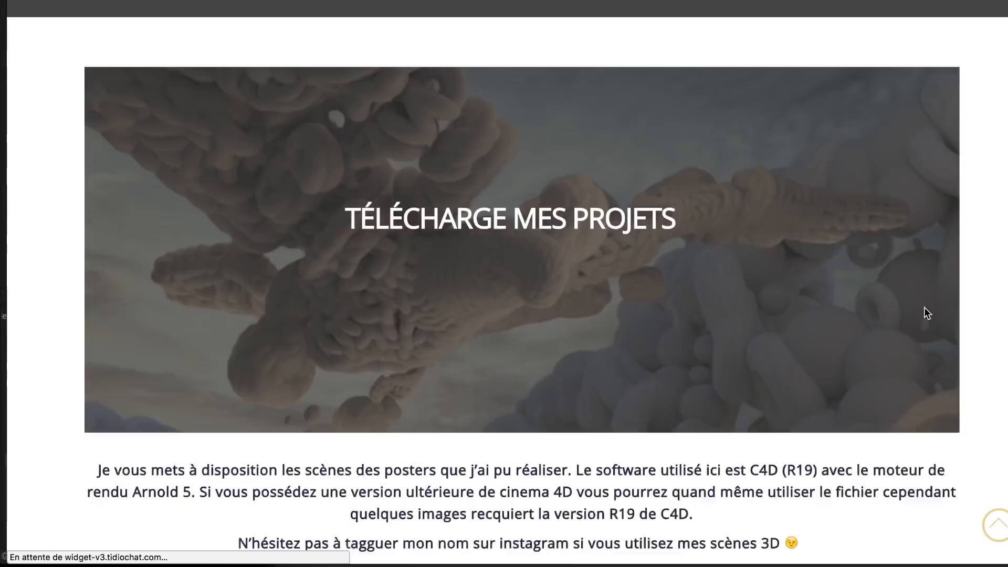
# In the browser, find the free project La recette 02 among the downloadable scenes and open its details to examine the finished poster
pyautogui.scroll(-7, 924, 308)
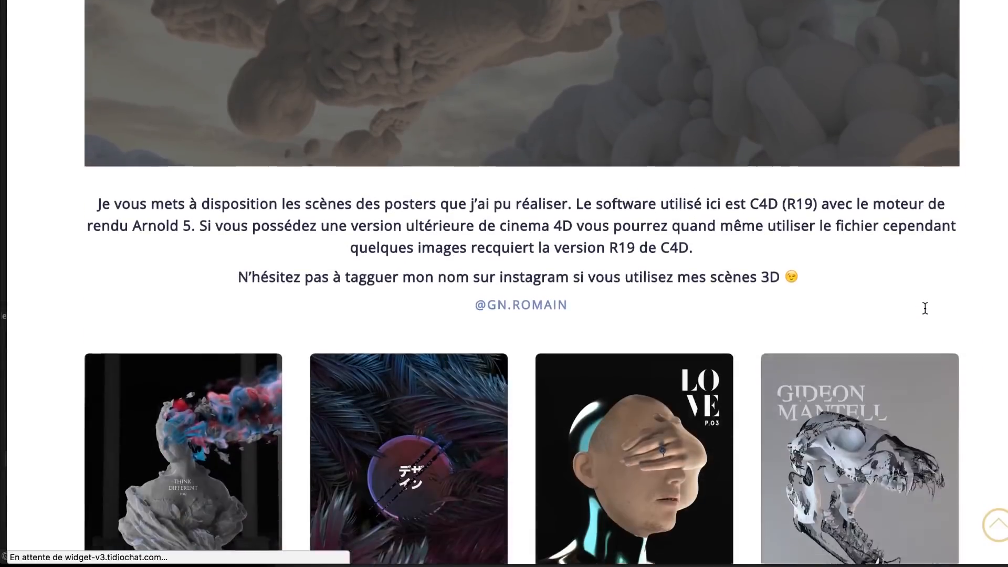
pyautogui.scroll(-10, 925, 309)
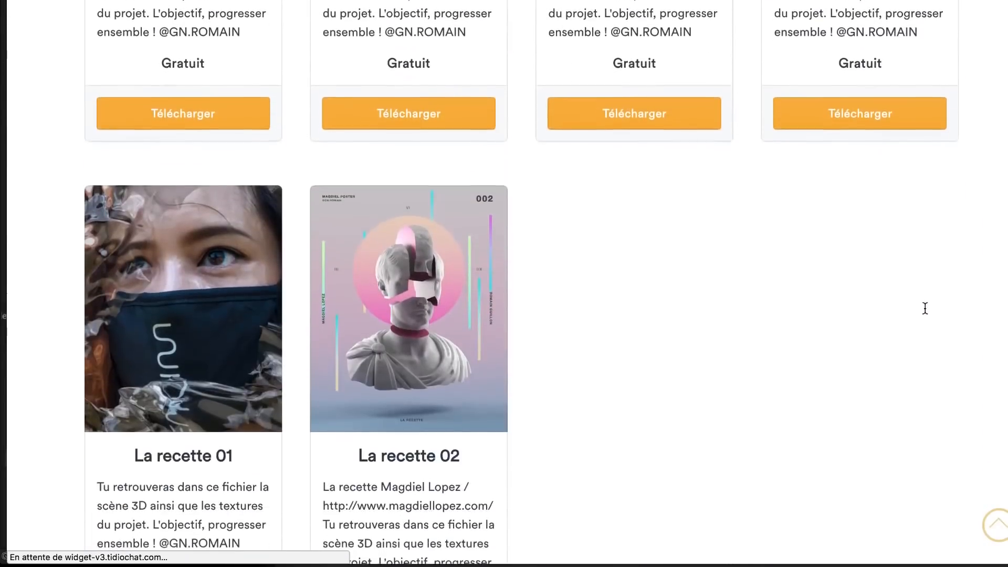
pyautogui.scroll(-2, 924, 307)
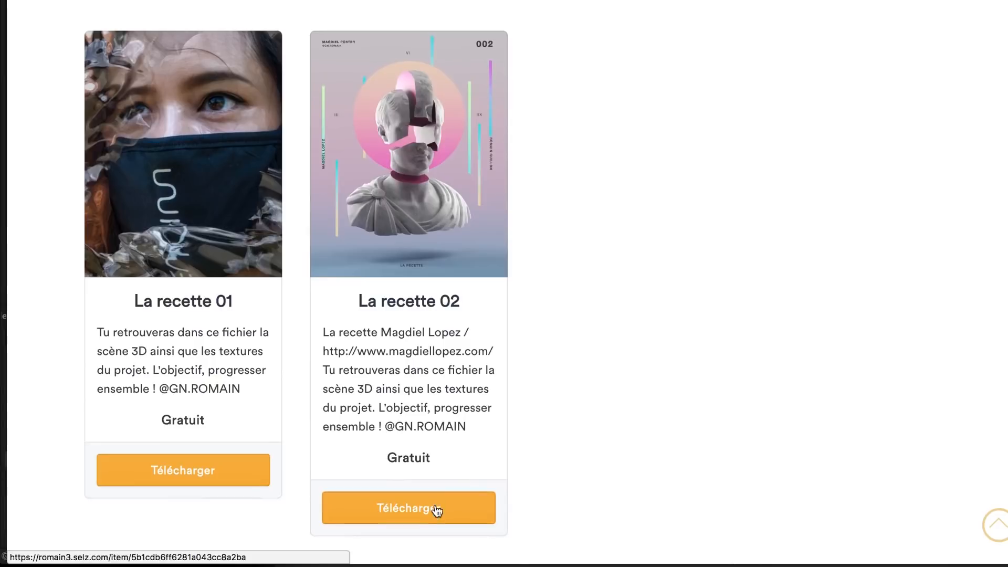
pyautogui.click(435, 509)
pyautogui.scroll(-2, 436, 506)
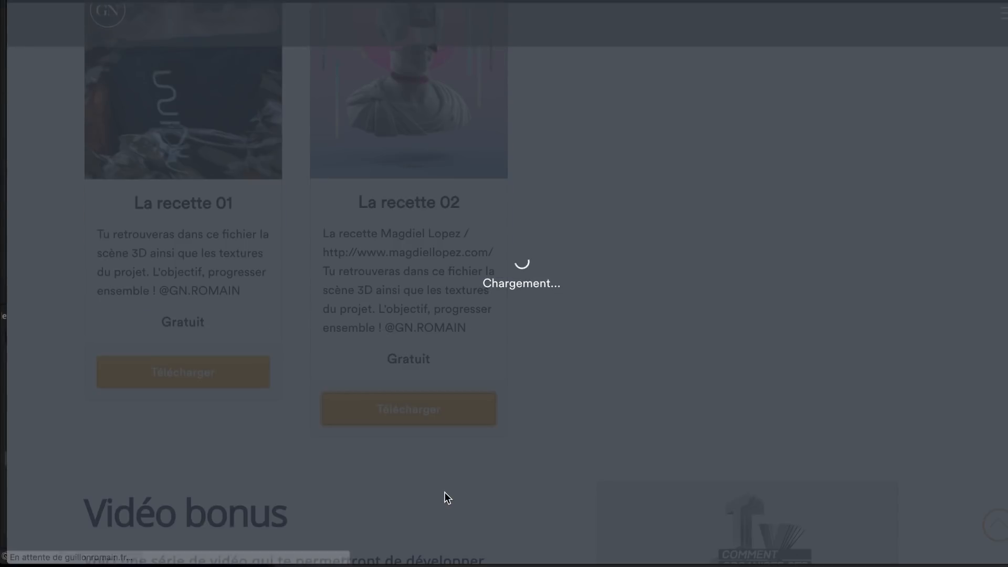
pyautogui.scroll(2, 251, 373)
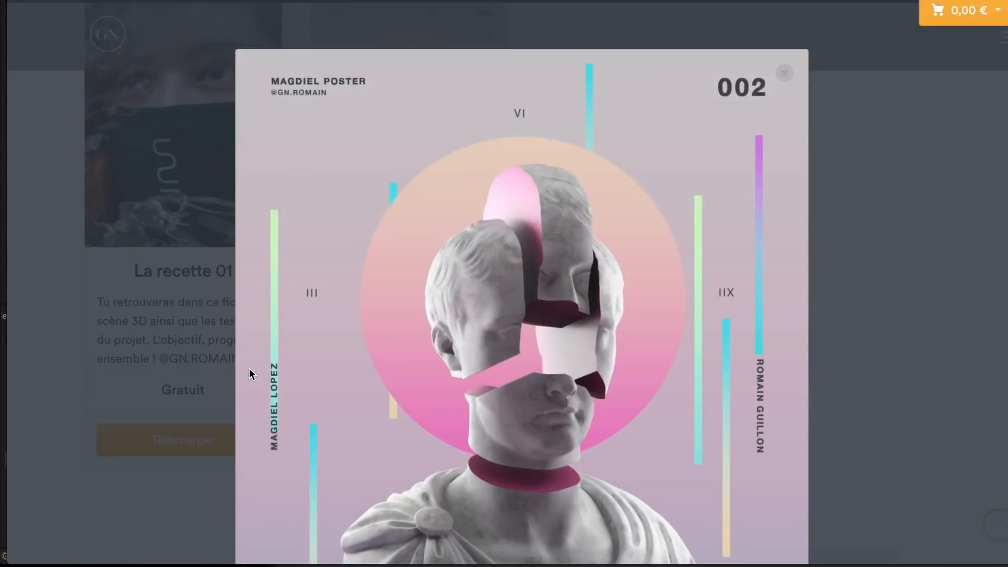
pyautogui.scroll(-3, 249, 367)
pyautogui.scroll(-3, 249, 368)
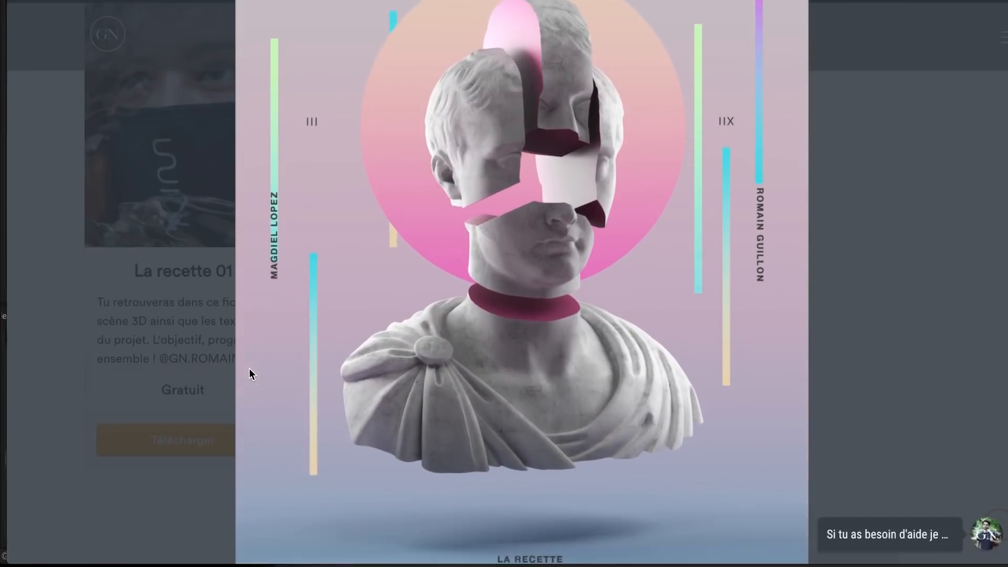